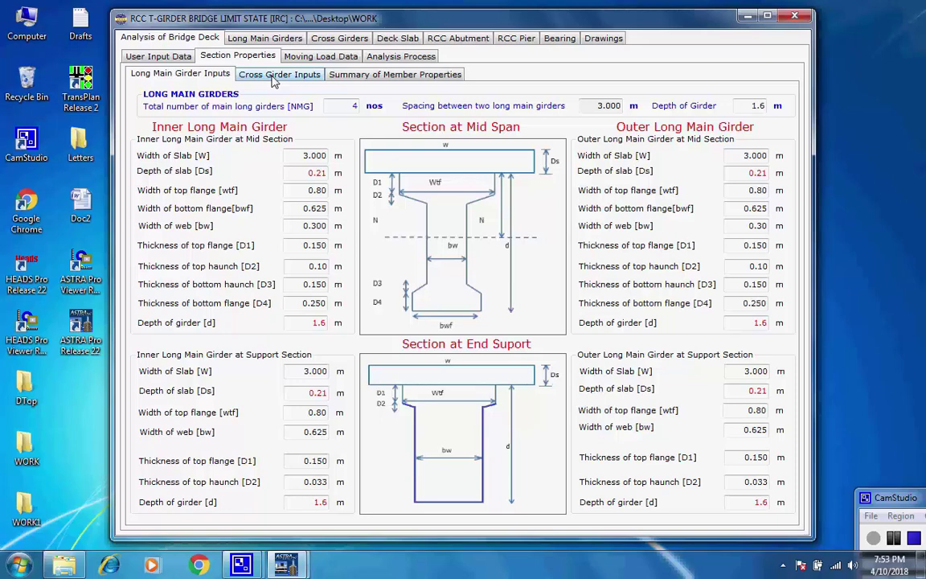
Review the cross girder section inputs and the summary of member properties
{"action": "left_click", "coordinate": [274, 78]}
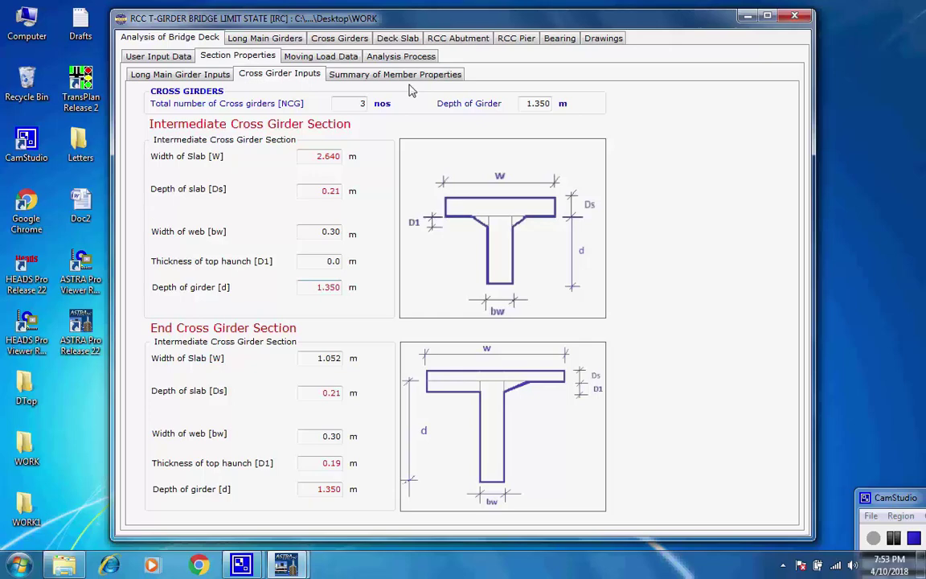
{"action": "left_click", "coordinate": [381, 77]}
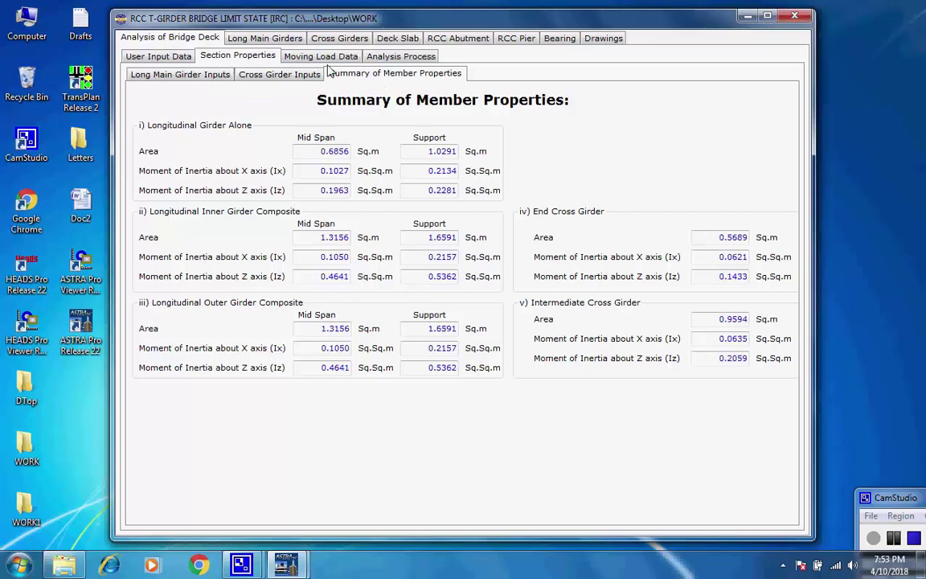
Examine the moving load data, matching the vehicle types applied in LOAD 1 and LOAD 2 to their load type definitions
{"action": "left_click", "coordinate": [291, 56]}
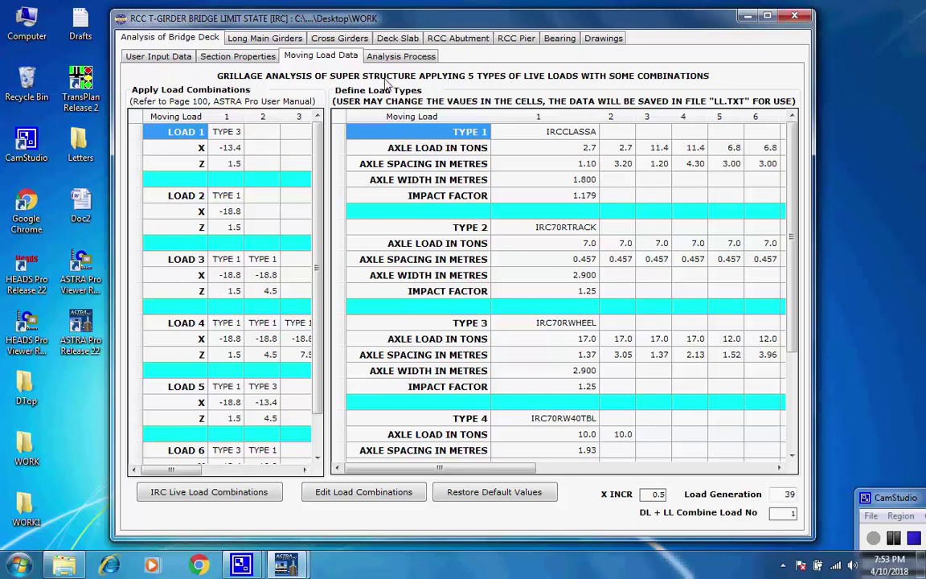
{"action": "left_click", "coordinate": [225, 133]}
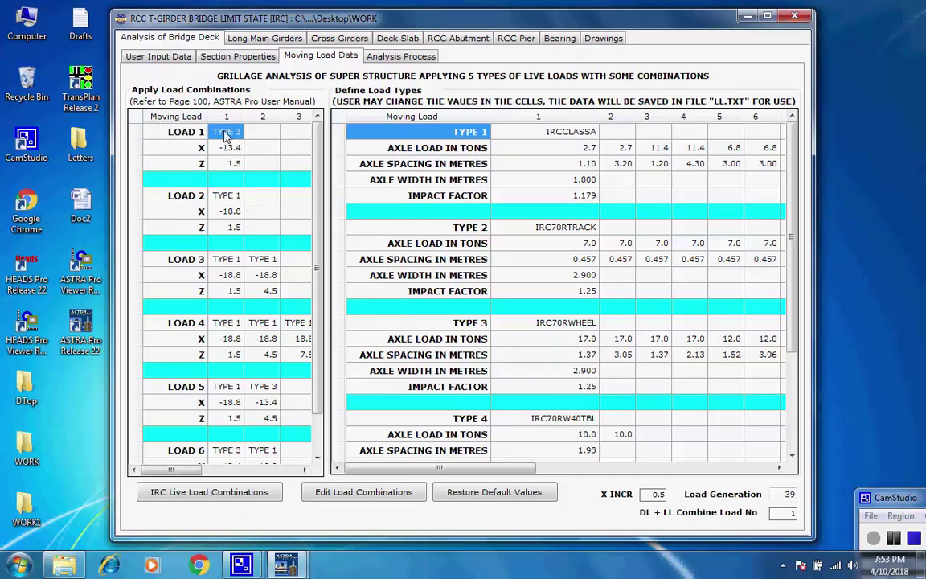
{"action": "left_click", "coordinate": [466, 323]}
{"action": "left_click", "coordinate": [568, 324]}
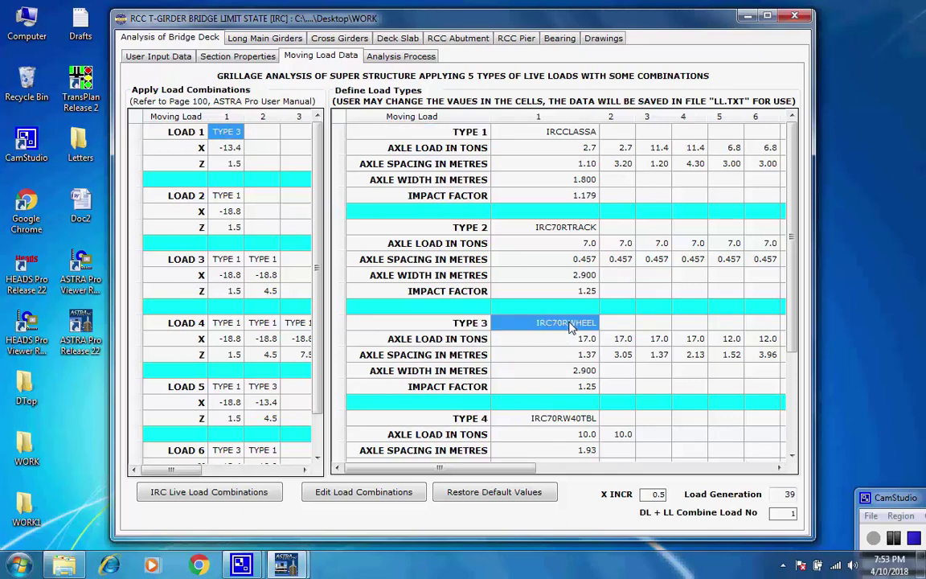
{"action": "left_click", "coordinate": [190, 200]}
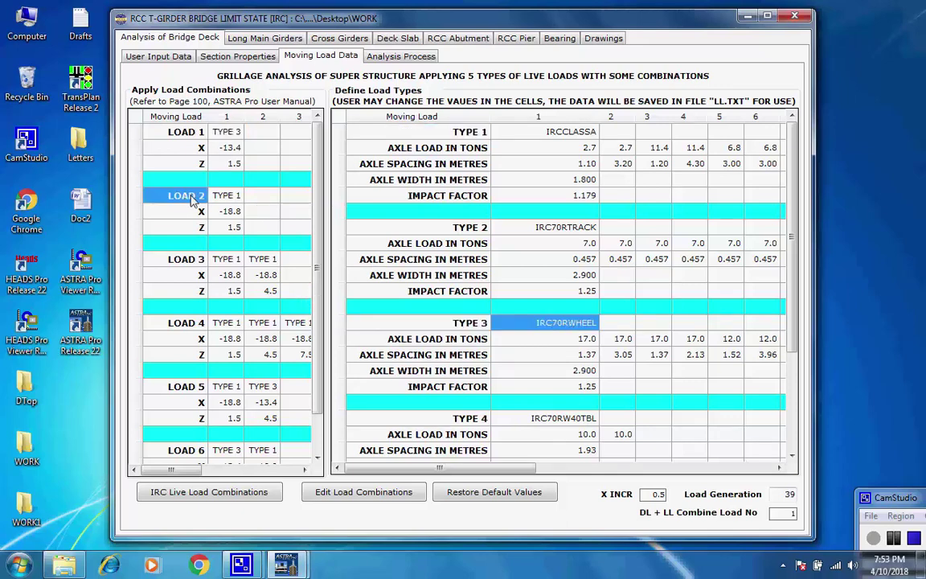
{"action": "left_click", "coordinate": [212, 192]}
{"action": "left_click", "coordinate": [477, 133]}
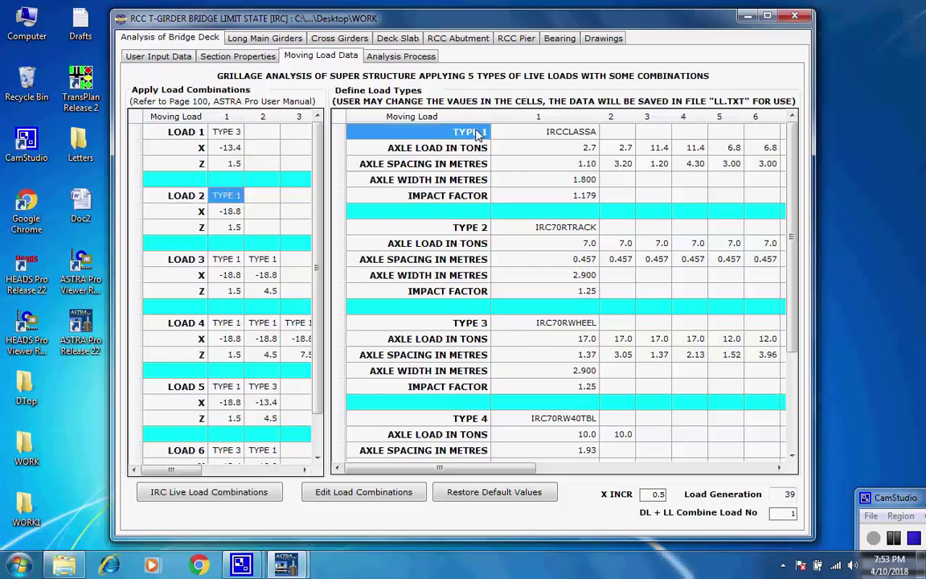
{"action": "left_click", "coordinate": [513, 130]}
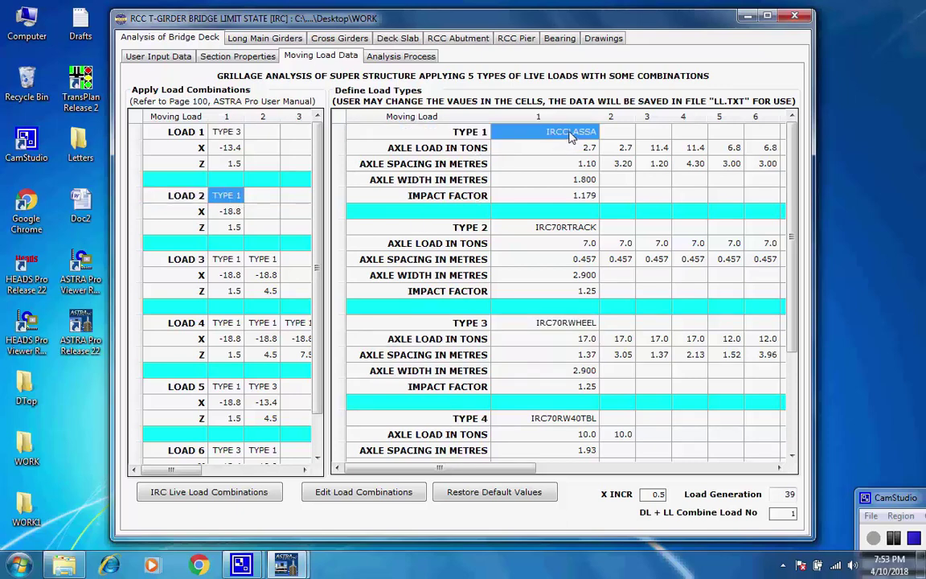
Examine the vehicle types combined in LOAD 3 and LOAD 4 and check them against the TYPE 1 definition
{"action": "left_click", "coordinate": [193, 259]}
{"action": "left_click", "coordinate": [226, 261]}
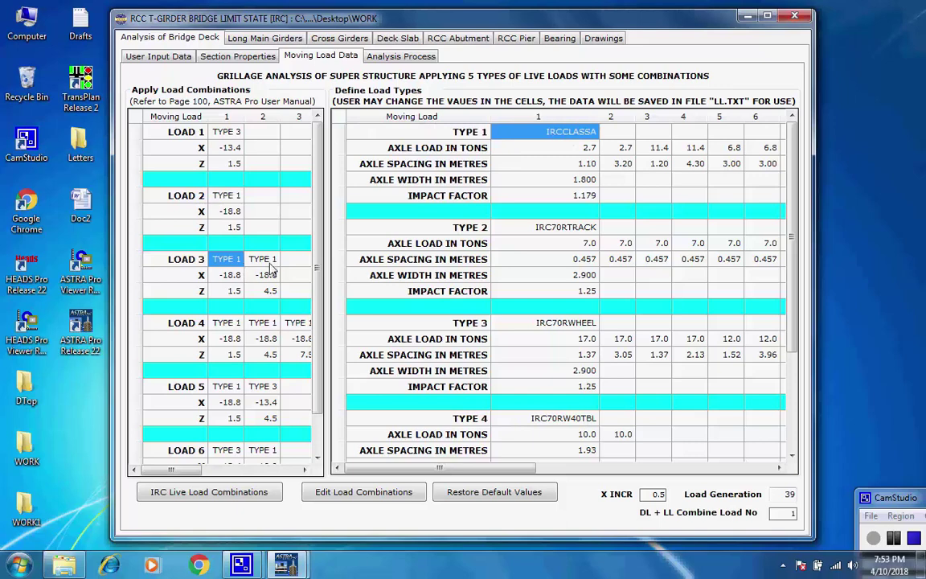
{"action": "left_click", "coordinate": [270, 263]}
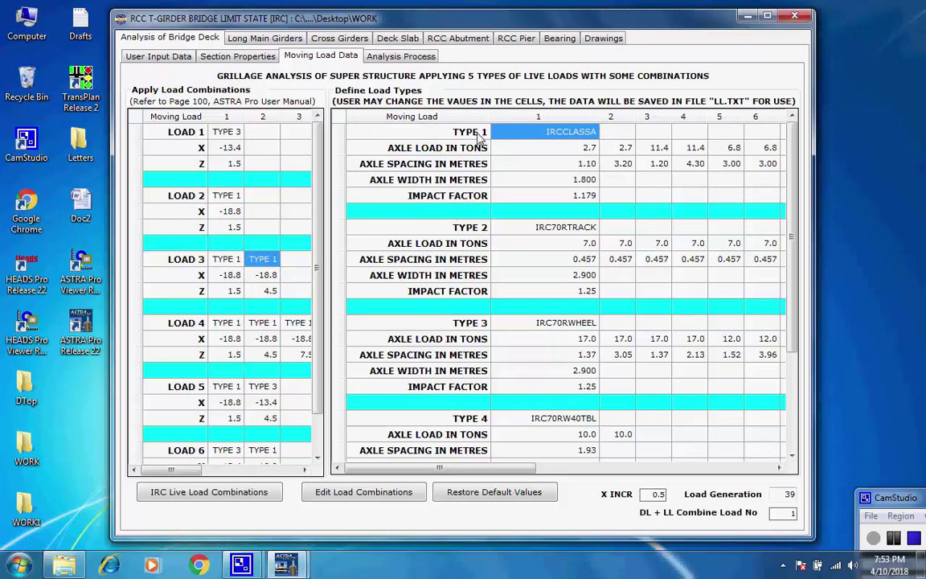
{"action": "left_click", "coordinate": [193, 323]}
{"action": "left_click", "coordinate": [224, 325]}
{"action": "left_click", "coordinate": [262, 325]}
{"action": "left_click", "coordinate": [295, 328]}
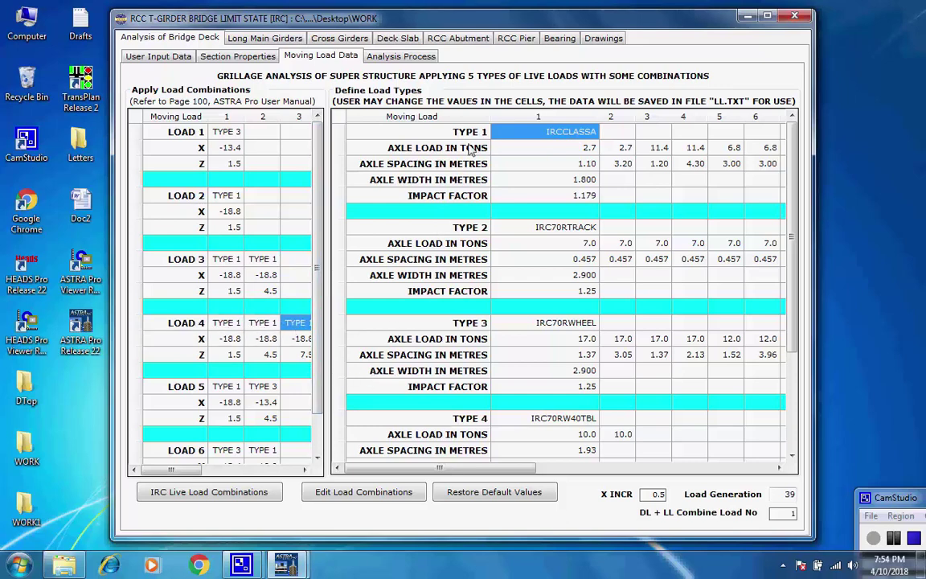
{"action": "left_click", "coordinate": [426, 130]}
{"action": "left_click", "coordinate": [523, 132]}
Compare both vehicle types combined in LOAD 5 with the TYPE 1 and TYPE 3 load definitions
{"action": "left_click", "coordinate": [226, 386]}
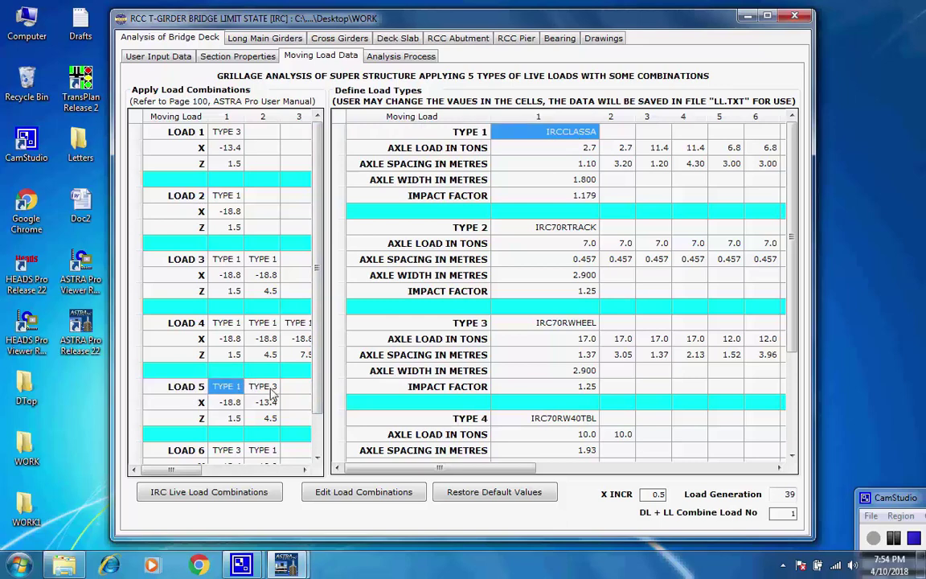
{"action": "left_click", "coordinate": [263, 387]}
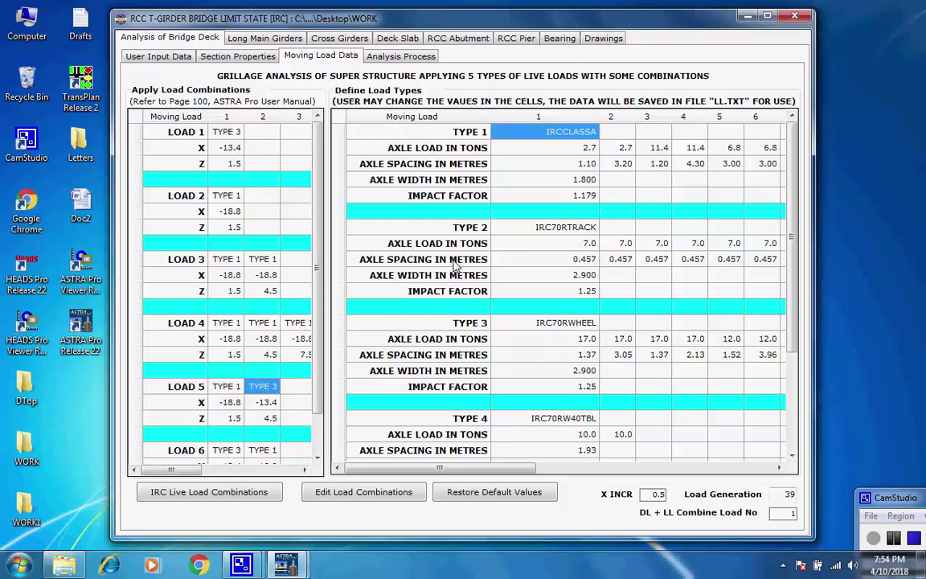
{"action": "left_click", "coordinate": [483, 133]}
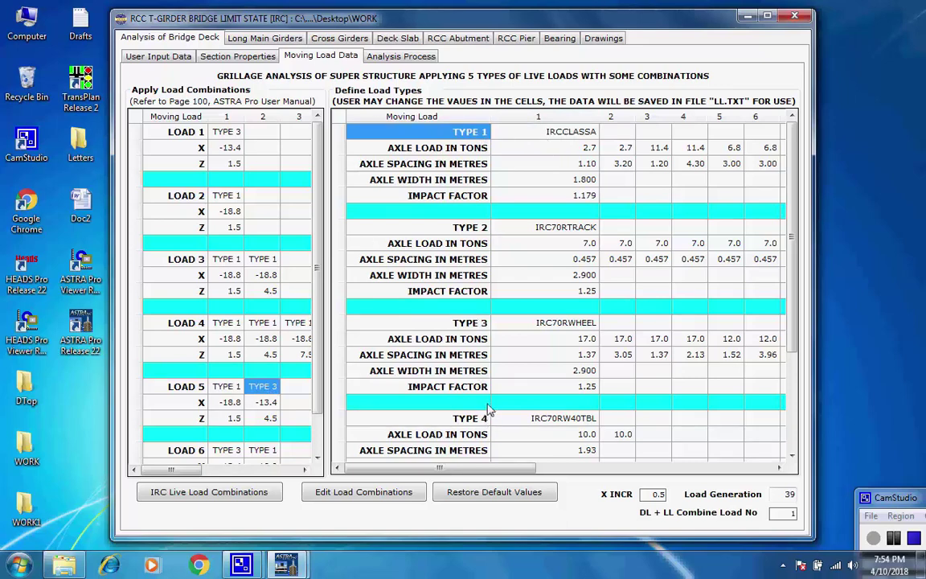
{"action": "left_click", "coordinate": [475, 322]}
{"action": "left_click", "coordinate": [562, 323]}
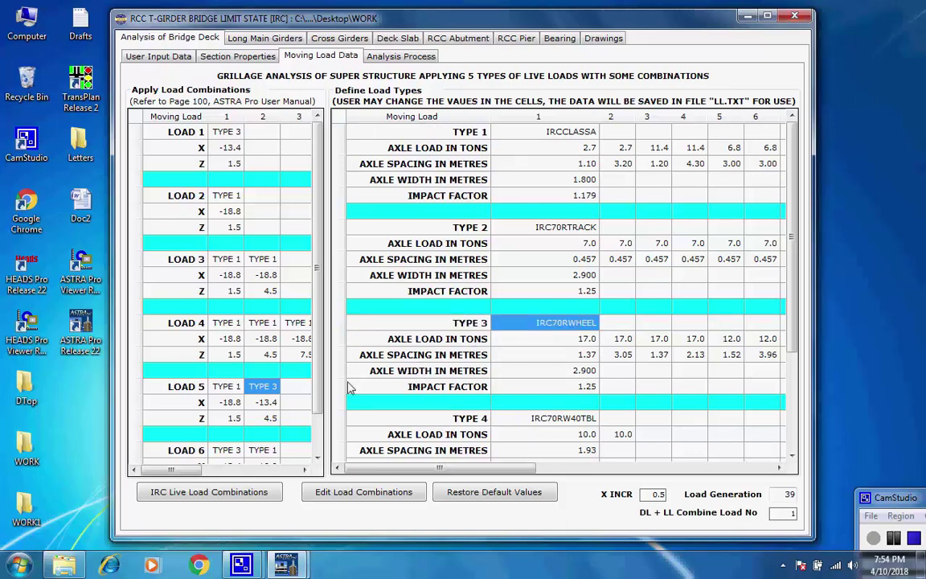
Compare the vehicle types combined in LOAD 6 with their load definitions, and check the X increment for load generation
{"action": "scroll", "coordinate": [273, 354], "scroll_direction": "down", "scroll_amount": 1}
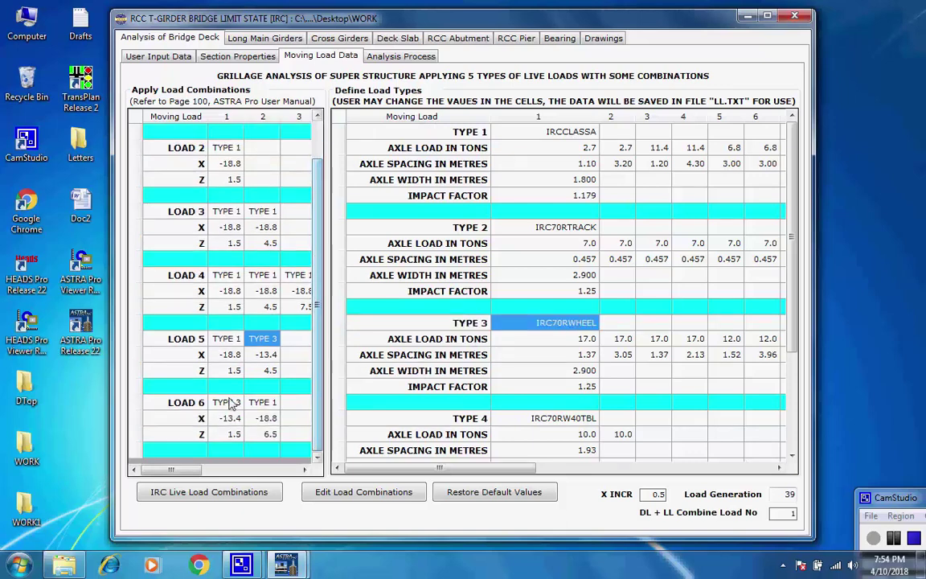
{"action": "left_click", "coordinate": [230, 404]}
{"action": "left_click", "coordinate": [265, 406]}
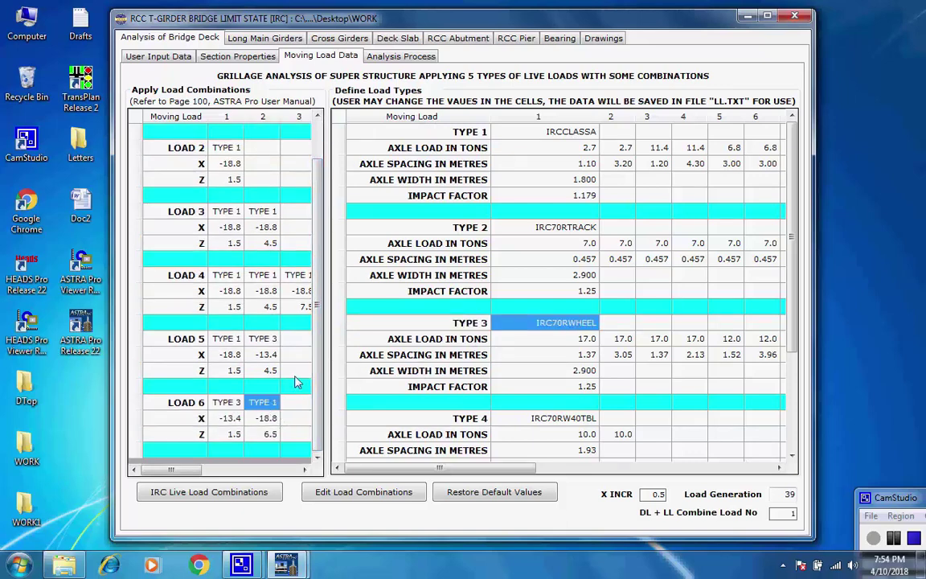
{"action": "left_click", "coordinate": [446, 322]}
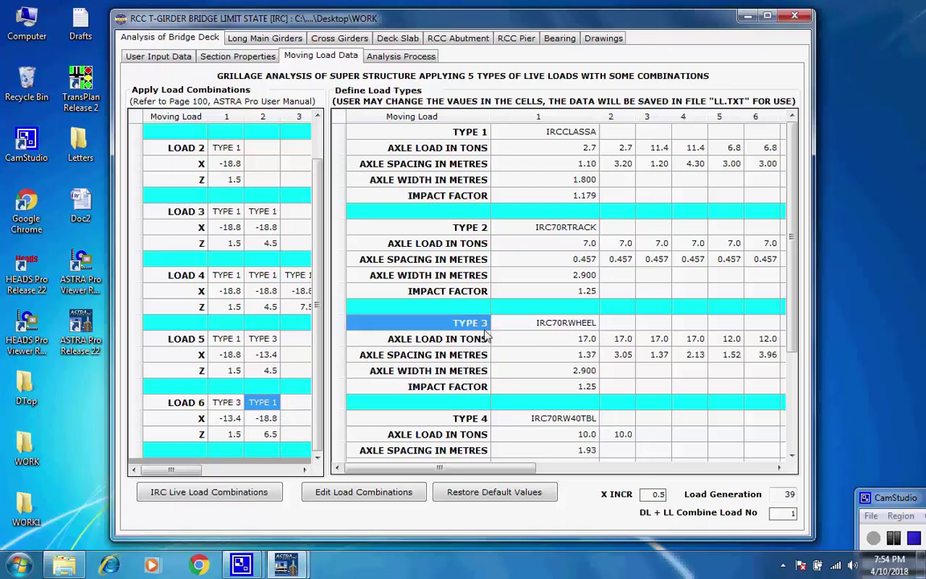
{"action": "left_click", "coordinate": [544, 331]}
{"action": "left_click", "coordinate": [559, 135]}
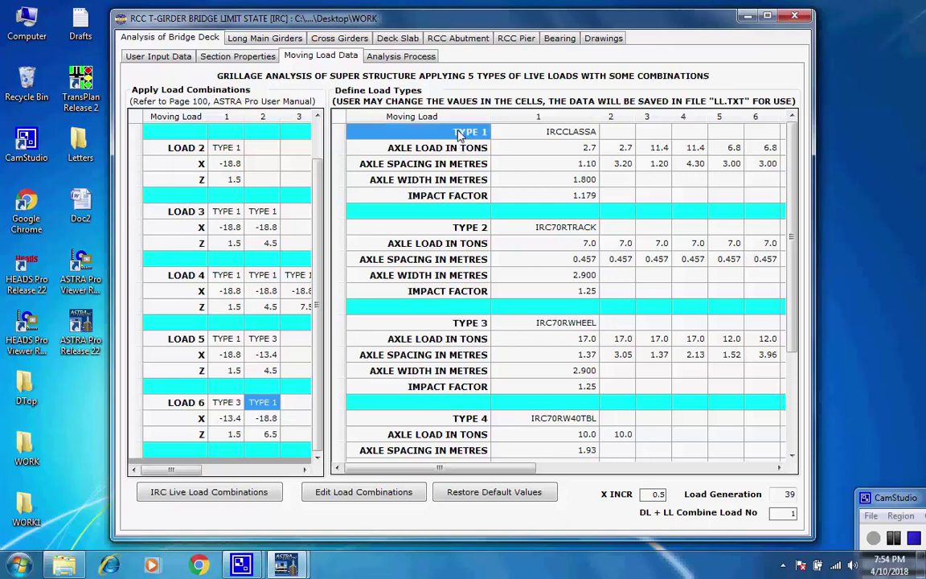
{"action": "left_click", "coordinate": [558, 136]}
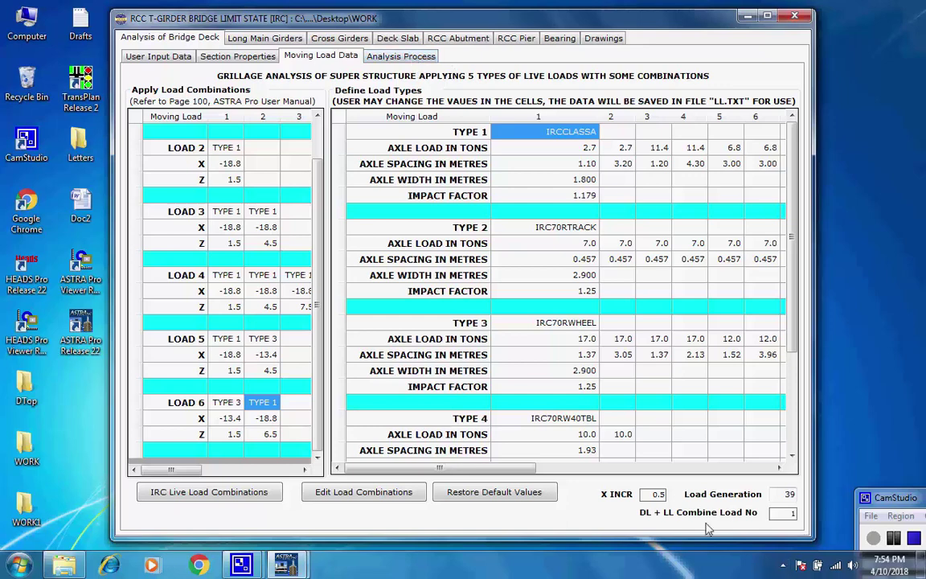
{"action": "left_click_drag", "start_coordinate": [653, 495], "coordinate": [675, 500]}
{"action": "left_click", "coordinate": [667, 495]}
Create the bridge deck analysis input data using the existing start and end support conditions
{"action": "left_click", "coordinate": [415, 60]}
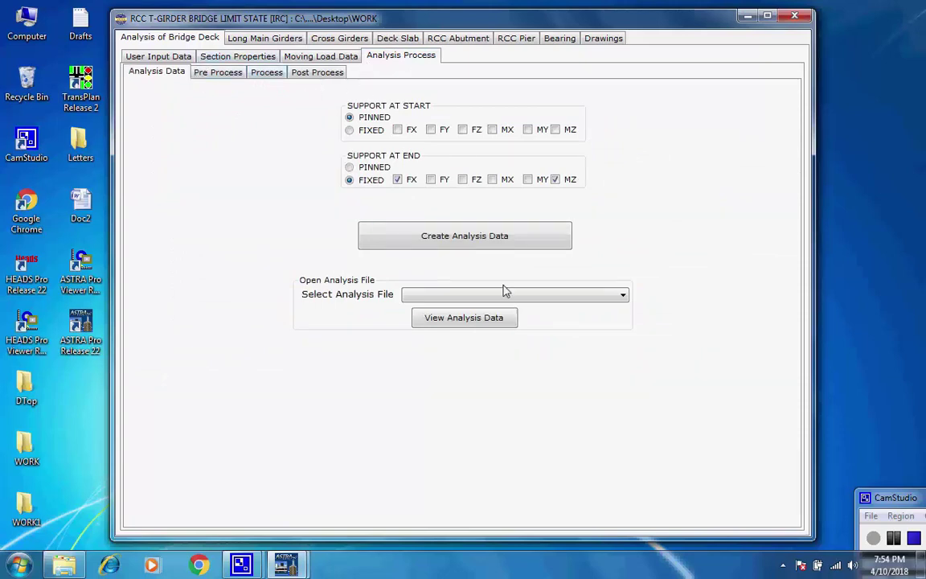
{"action": "left_click", "coordinate": [464, 240]}
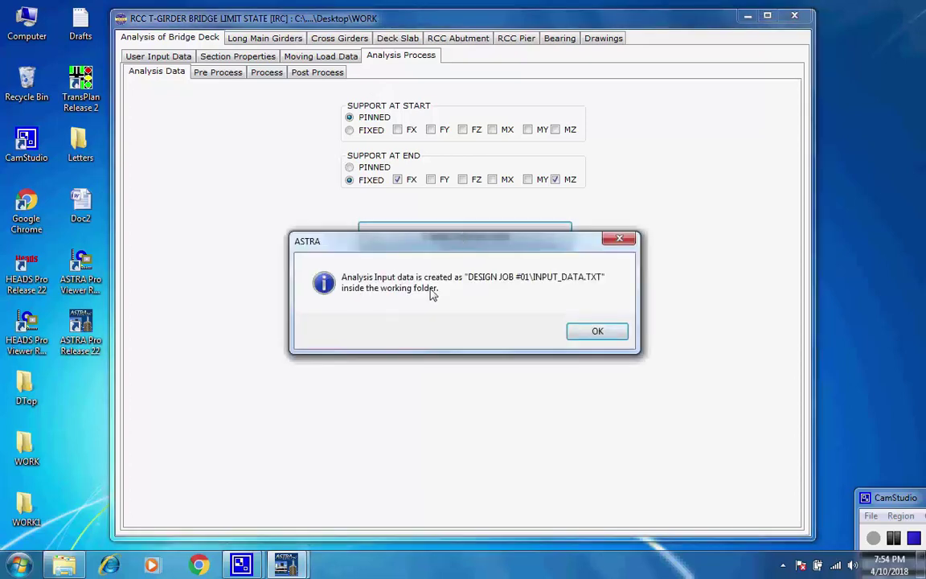
{"action": "left_click", "coordinate": [586, 335]}
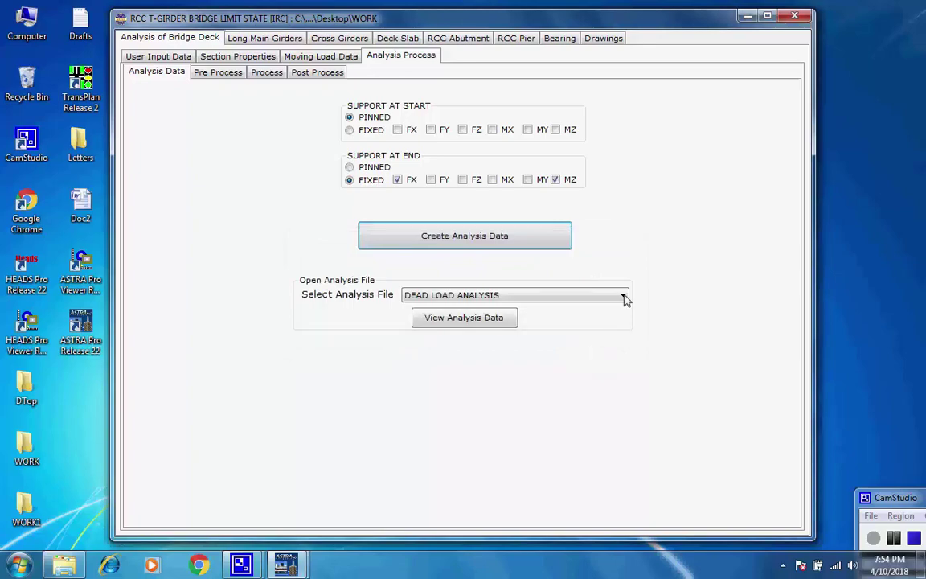
View the input file for LIVE LOAD ANALYSIS (2 Lane IRCCLASSA) through to its end, and close it
{"action": "left_click", "coordinate": [624, 296]}
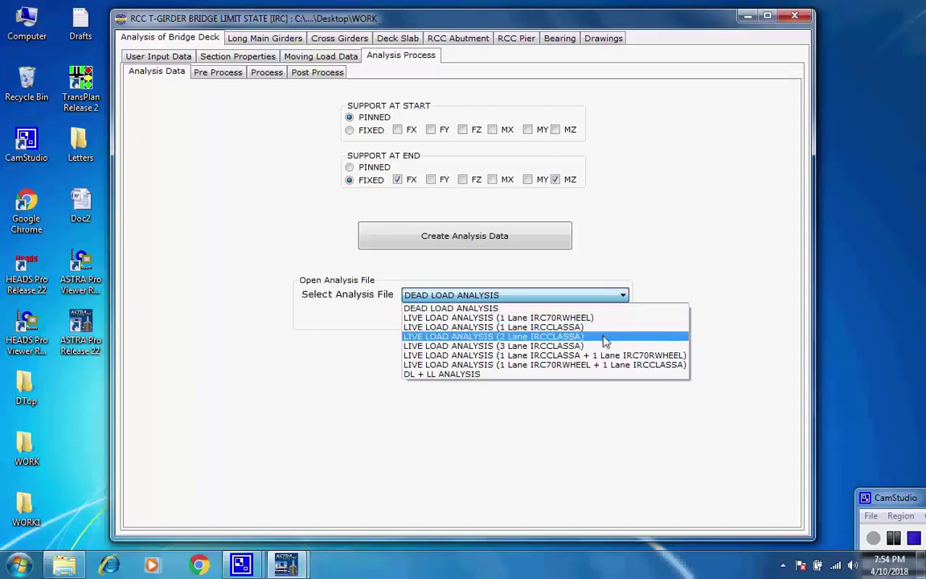
{"action": "left_click", "coordinate": [604, 337]}
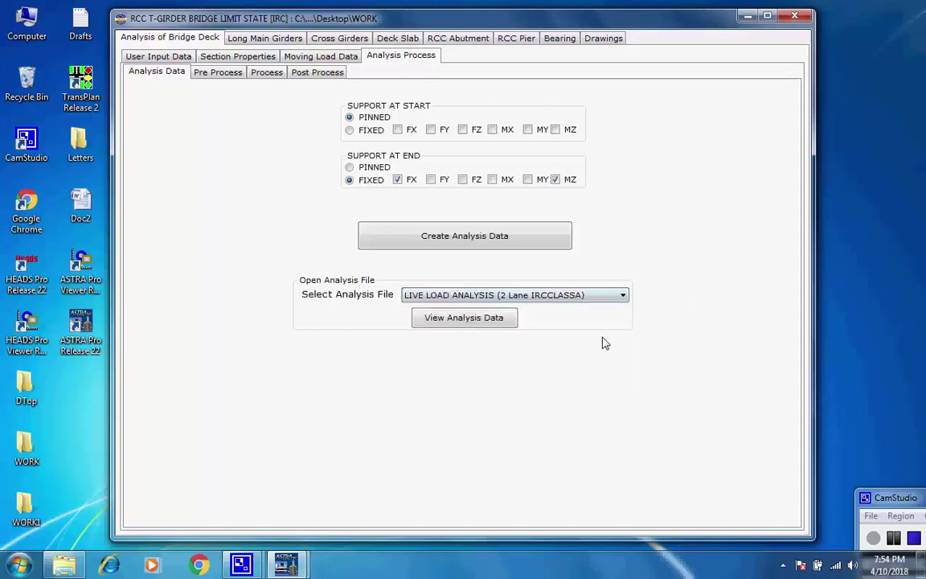
{"action": "left_click", "coordinate": [496, 321]}
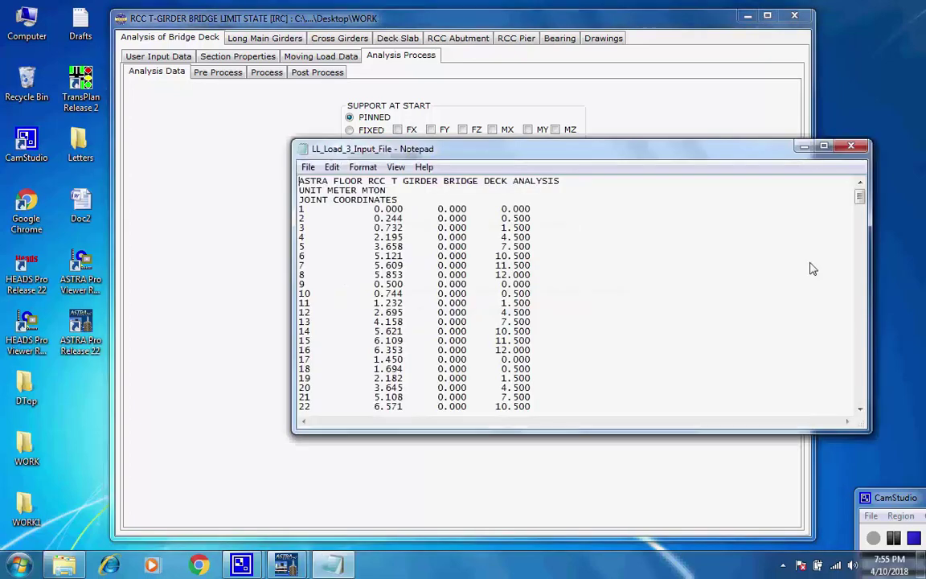
{"action": "double_click", "coordinate": [764, 144]}
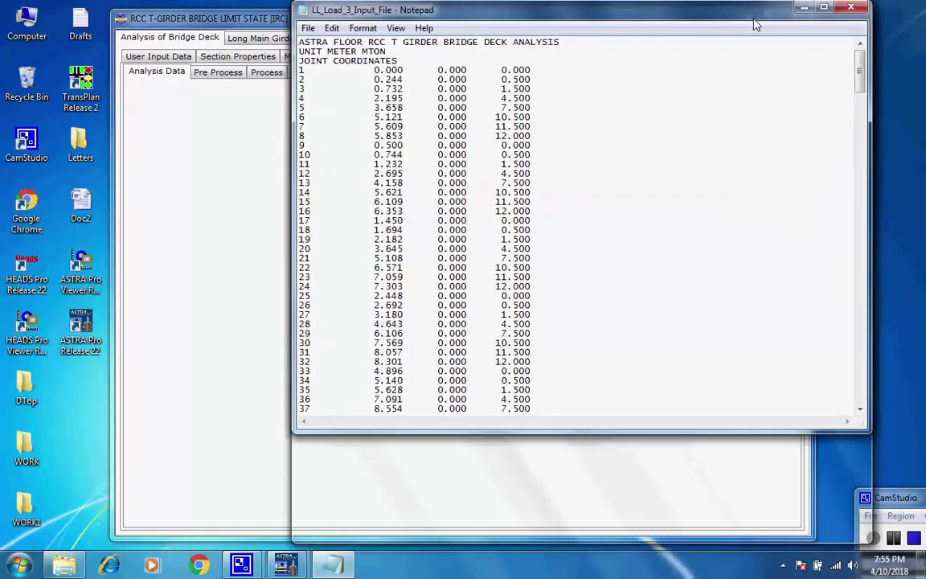
{"action": "left_click_drag", "start_coordinate": [860, 112], "coordinate": [863, 508]}
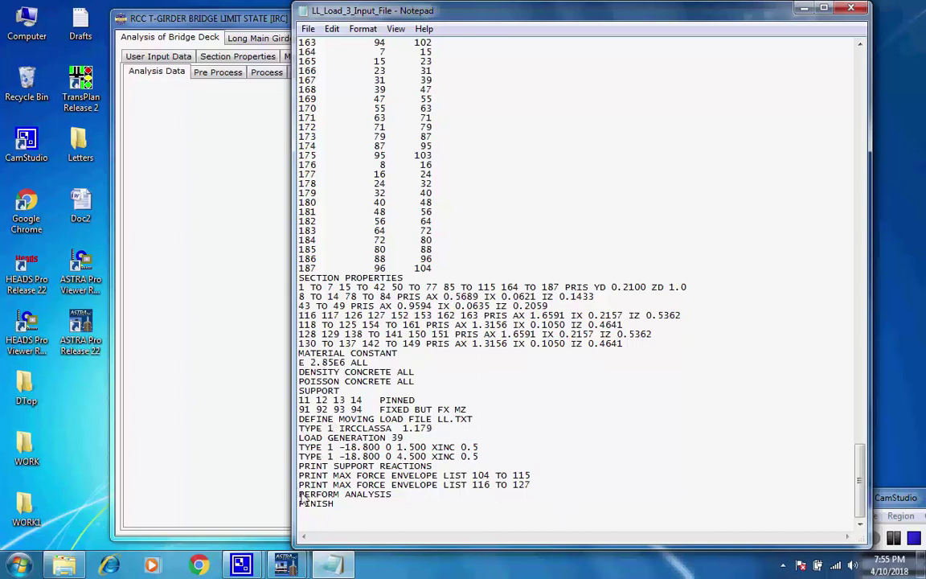
{"action": "left_click", "coordinate": [852, 9]}
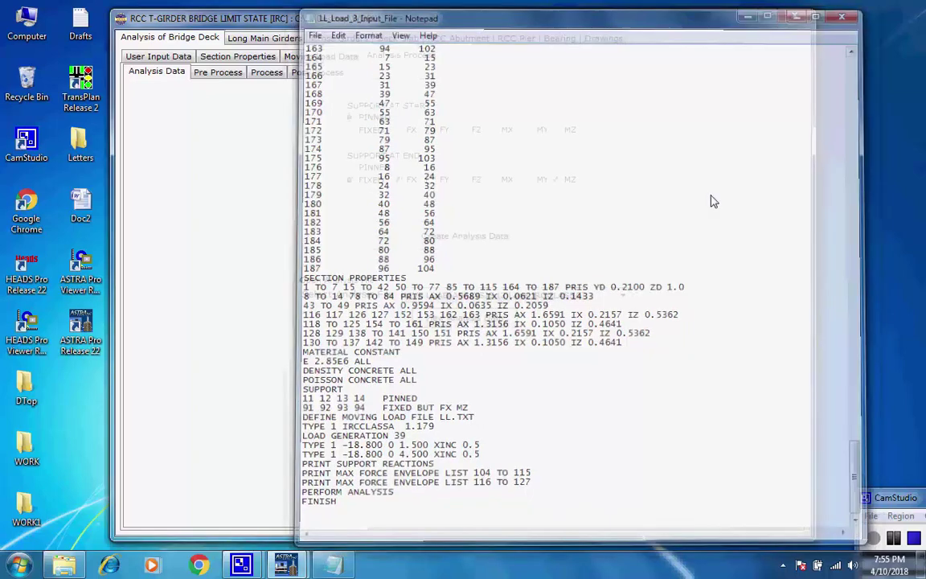
Open the dead load analysis model for pre-processing and inspect the deck grillage in a tilted 3D view
{"action": "left_click", "coordinate": [217, 74]}
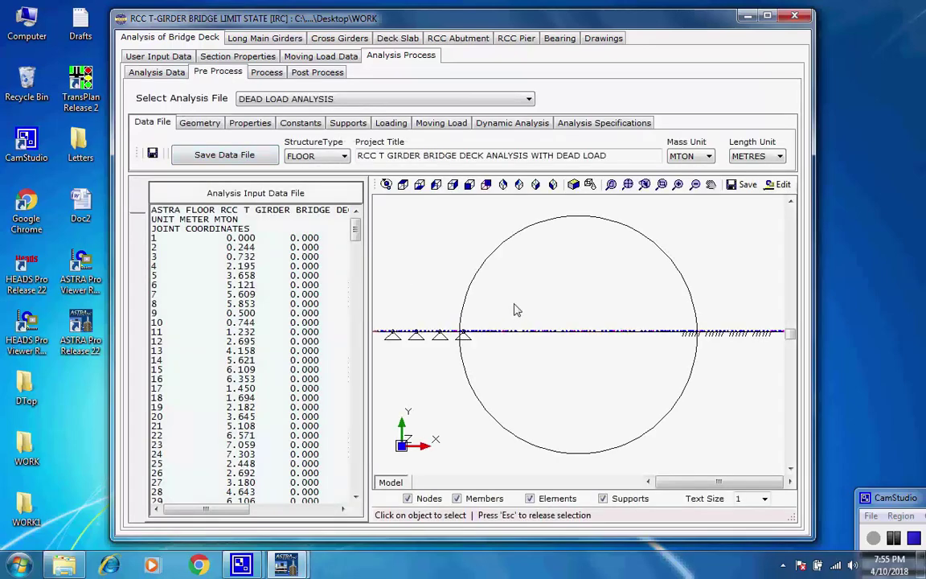
{"action": "left_click_drag", "start_coordinate": [518, 316], "coordinate": [478, 312]}
{"action": "left_click_drag", "start_coordinate": [591, 332], "coordinate": [604, 413]}
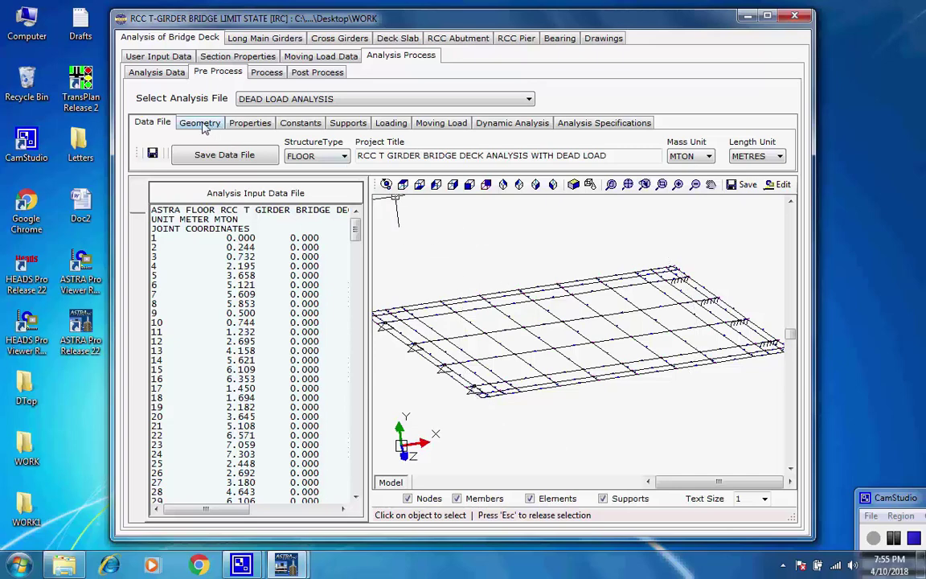
Review the dead load model's joint geometry, section properties and the material constants under MATERIAL_1
{"action": "left_click", "coordinate": [201, 126]}
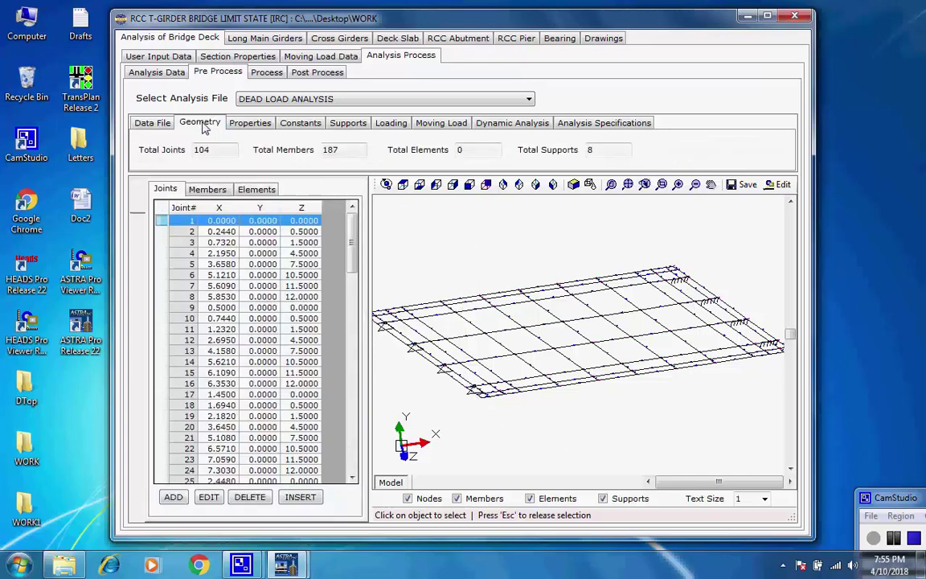
{"action": "left_click", "coordinate": [254, 123]}
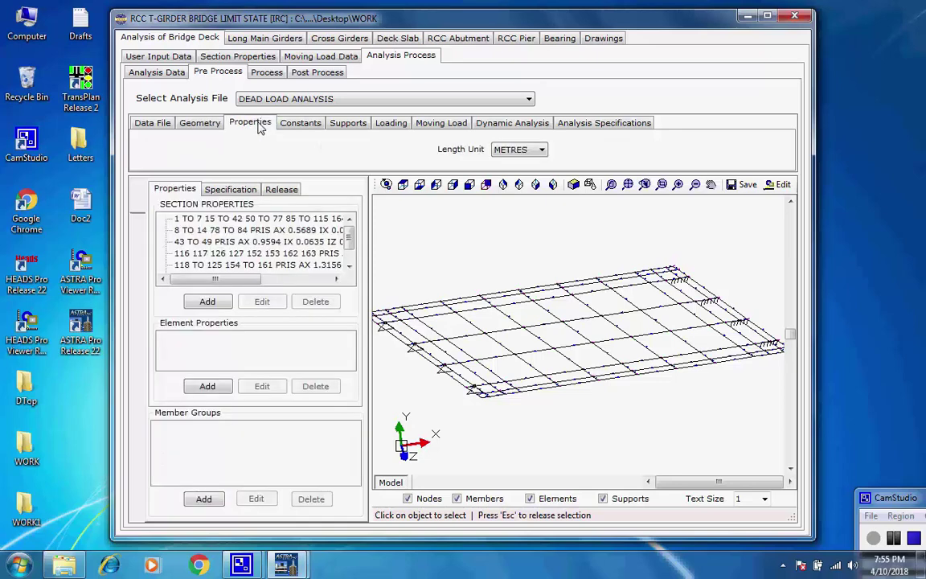
{"action": "left_click", "coordinate": [298, 122]}
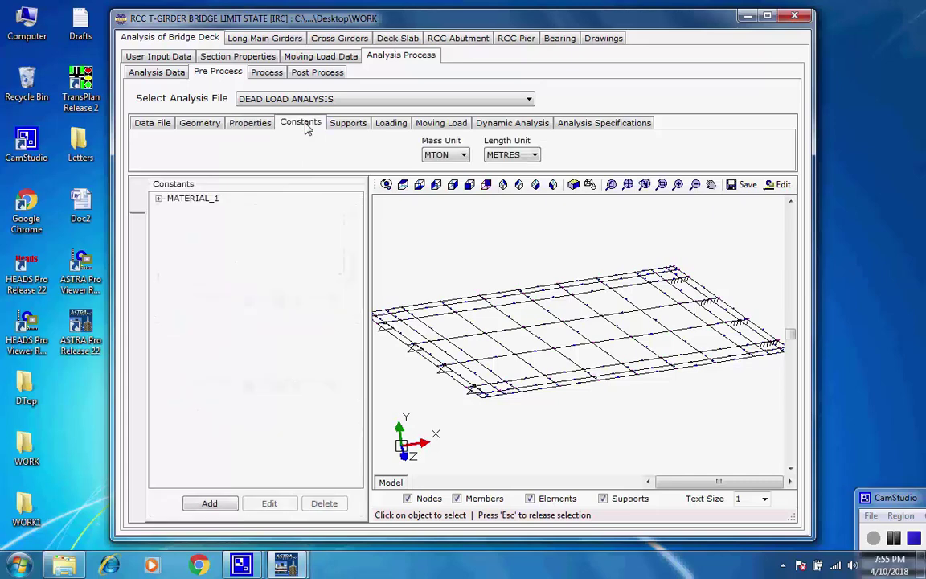
{"action": "left_click", "coordinate": [159, 199]}
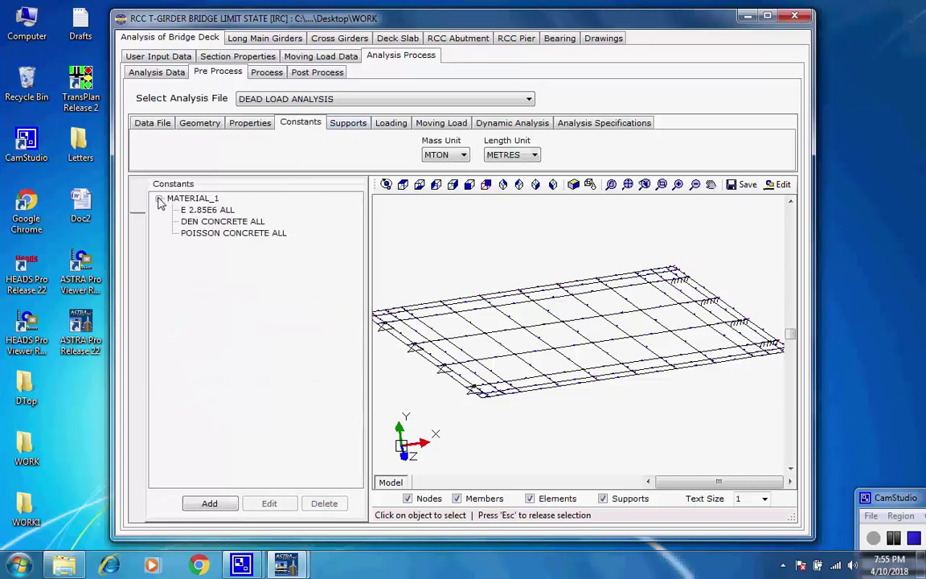
Review the dead load model's supports, the member loads of load case 3:DEAD LOAD DESHUTTERING, and its moving load and dynamic analysis data
{"action": "left_click", "coordinate": [354, 126]}
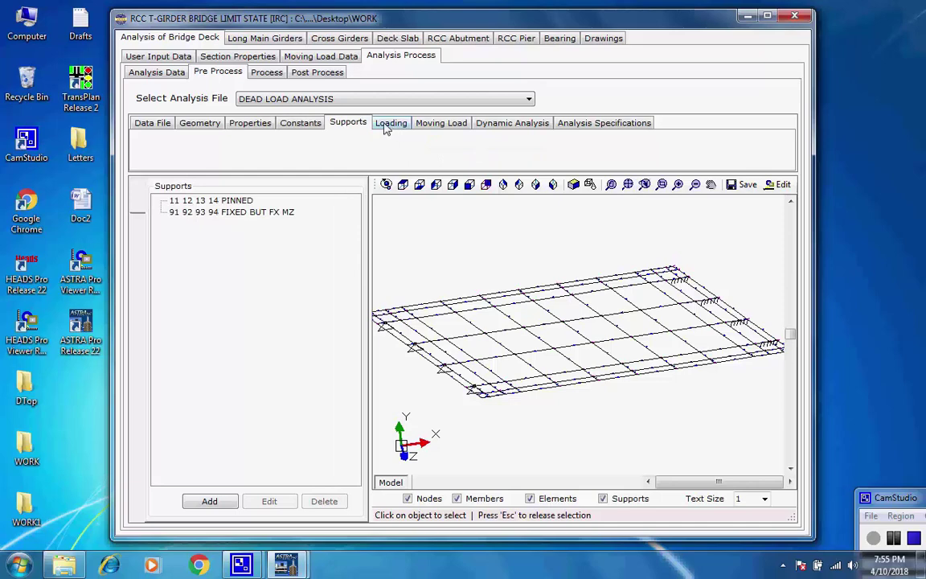
{"action": "left_click", "coordinate": [386, 126]}
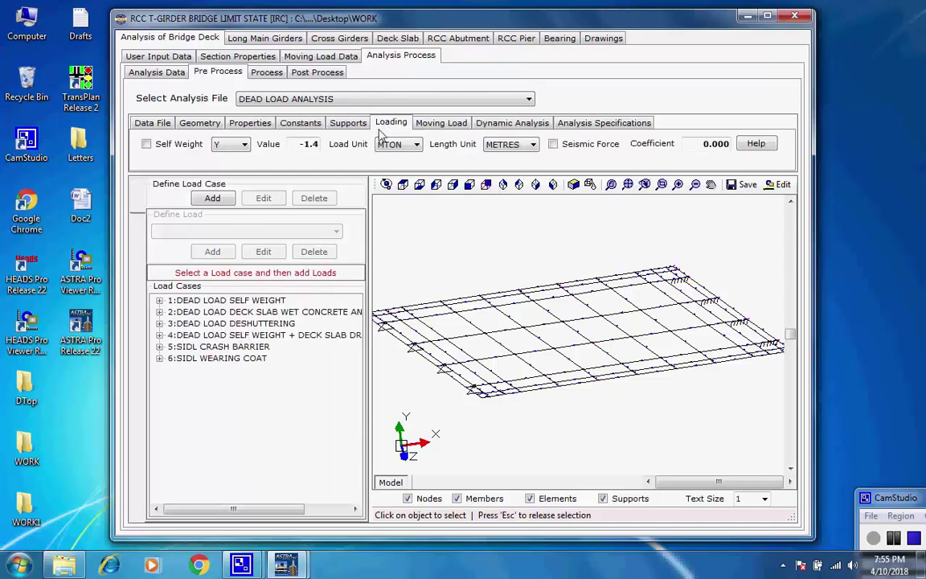
{"action": "left_click", "coordinate": [159, 323]}
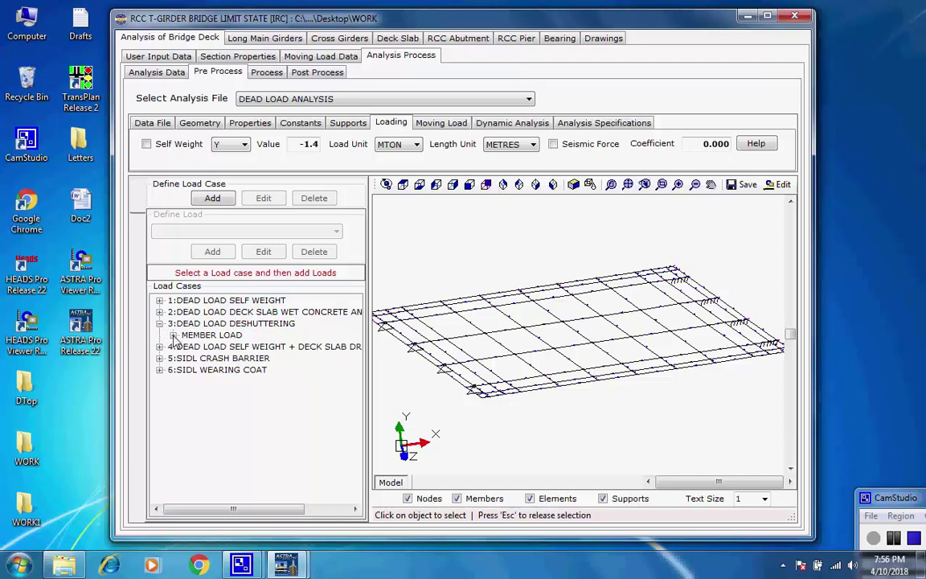
{"action": "left_click", "coordinate": [173, 335]}
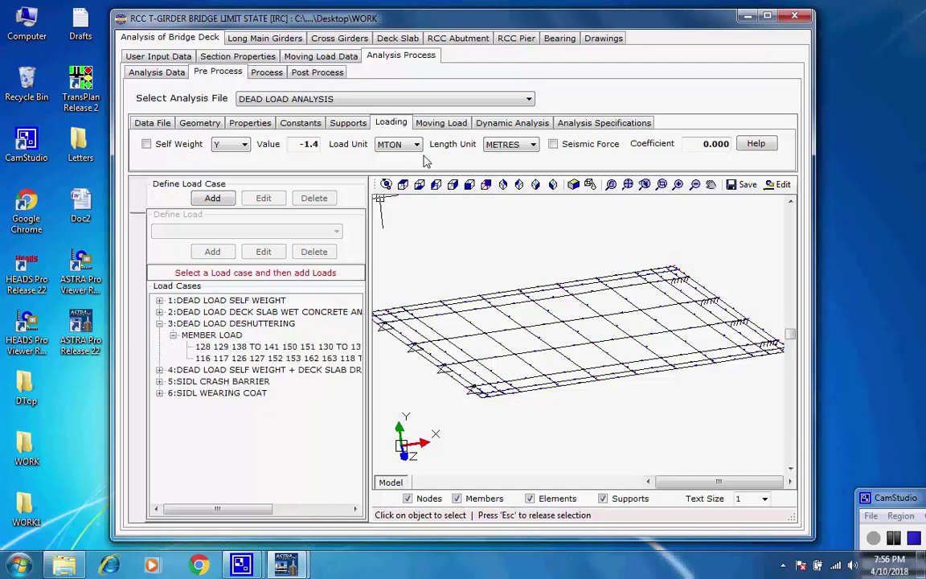
{"action": "left_click", "coordinate": [450, 125]}
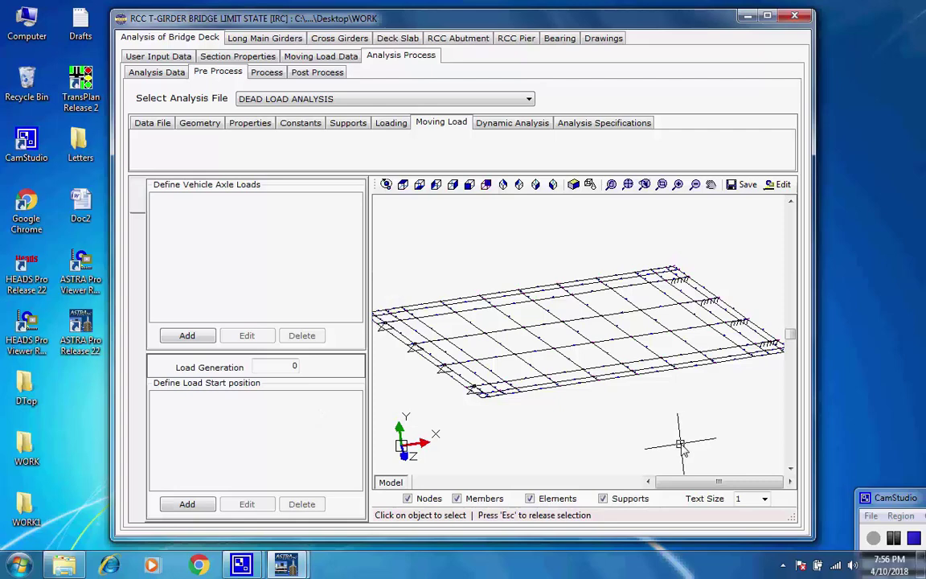
{"action": "left_click", "coordinate": [533, 127]}
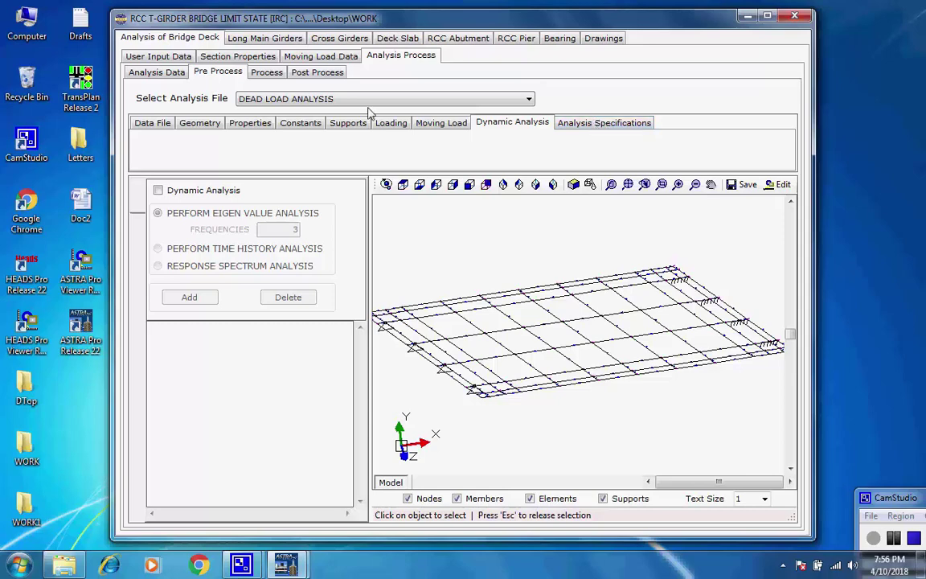
Switch the pre-processing model to LIVE LOAD ANALYSIS (2 Lane IRCCLASSA) and show its moving load definitions
{"action": "left_click", "coordinate": [529, 99]}
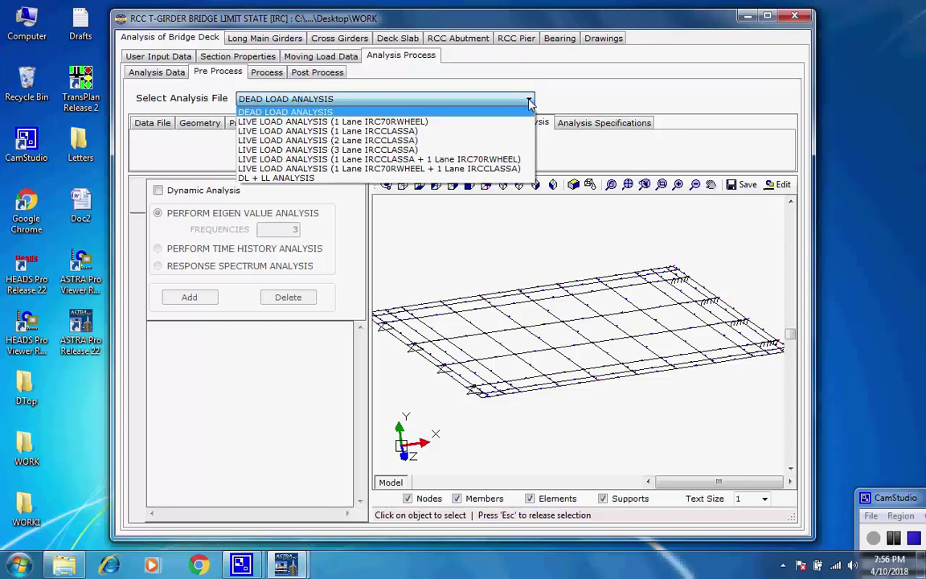
{"action": "left_click", "coordinate": [529, 100]}
{"action": "left_click", "coordinate": [529, 101]}
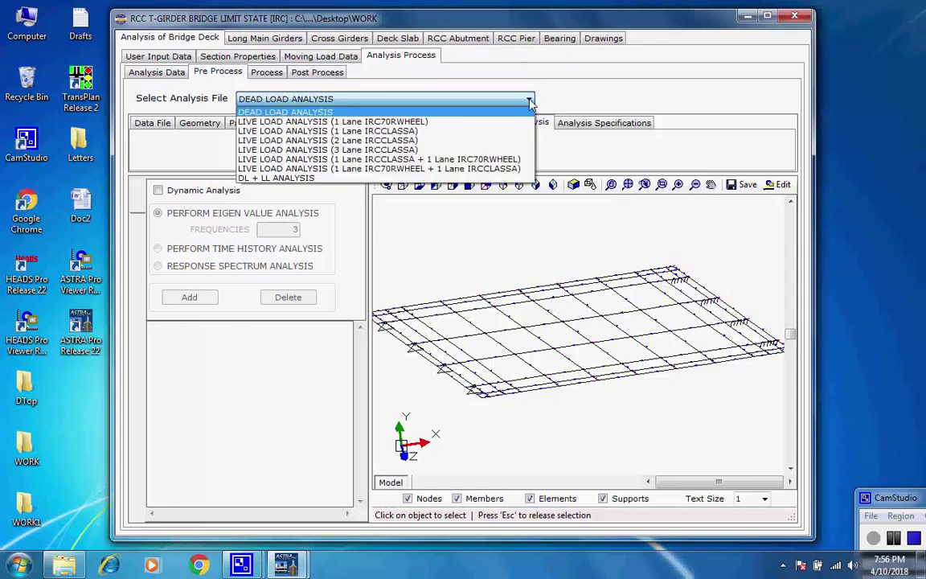
{"action": "left_click", "coordinate": [432, 143]}
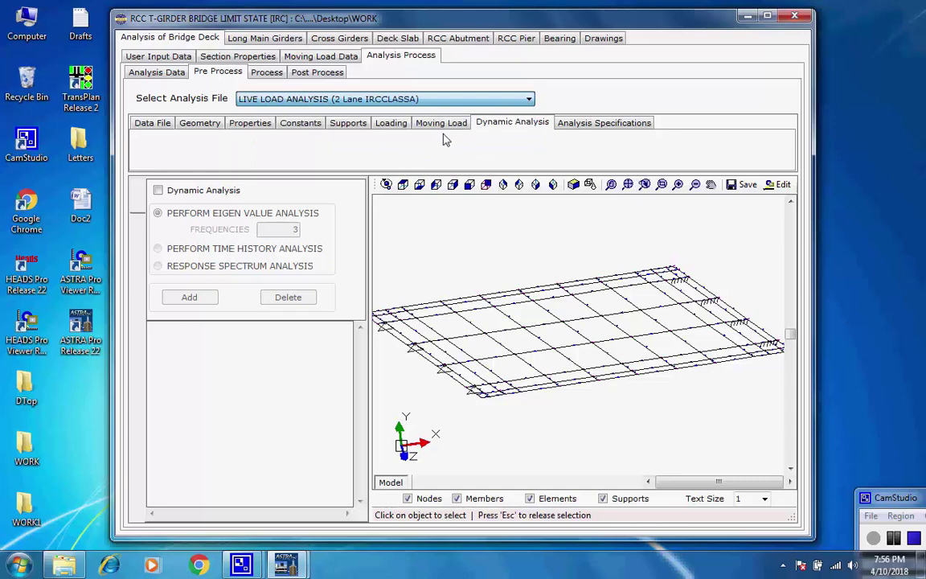
{"action": "left_click", "coordinate": [444, 126]}
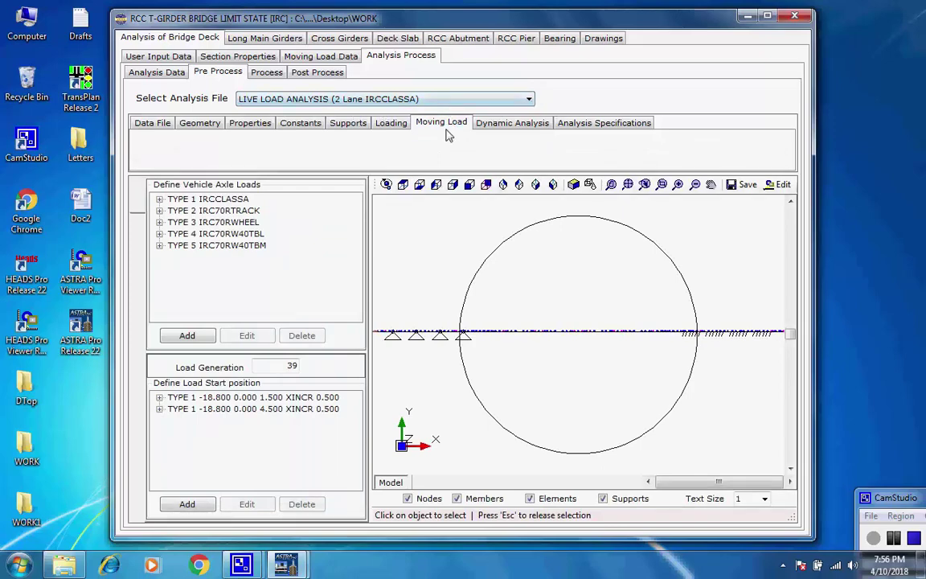
Examine the axle loads, distances and load widths of vehicle types TYPE 1 IRCCLASSA through TYPE 5 IRC70RW40TBM
{"action": "left_click", "coordinate": [160, 199]}
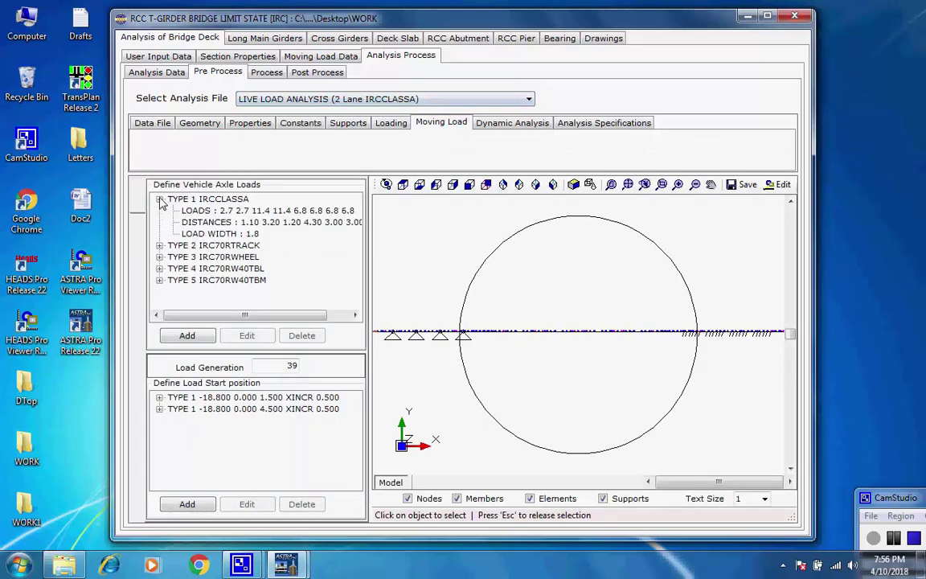
{"action": "left_click", "coordinate": [159, 245]}
{"action": "left_click", "coordinate": [159, 291]}
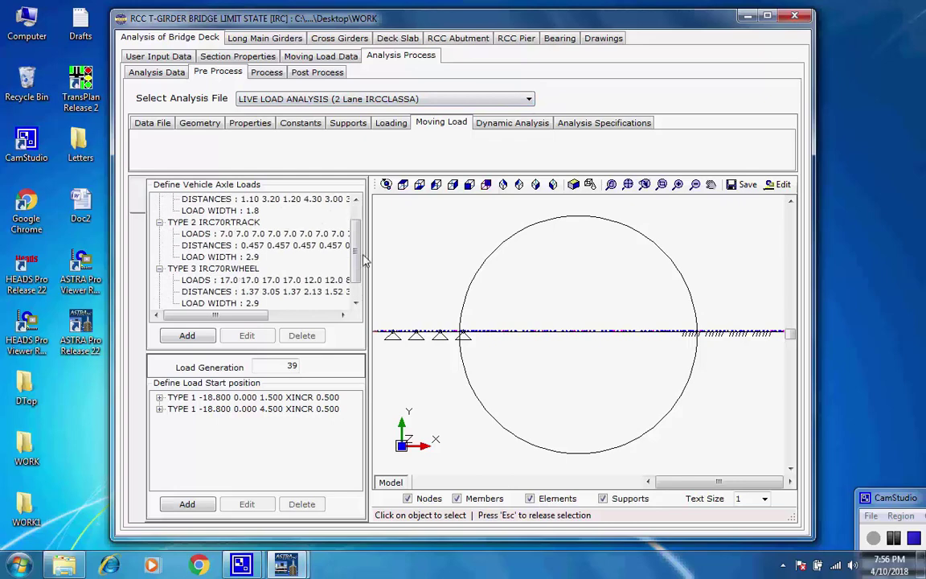
{"action": "scroll", "coordinate": [360, 273], "scroll_direction": "down", "scroll_amount": 1}
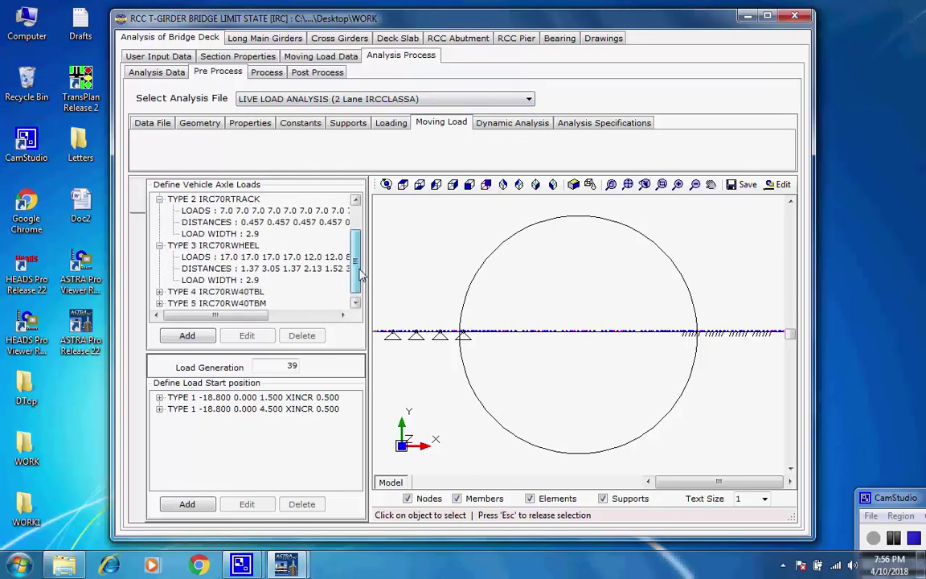
{"action": "left_click", "coordinate": [159, 291]}
{"action": "scroll", "coordinate": [359, 270], "scroll_direction": "down", "scroll_amount": 1}
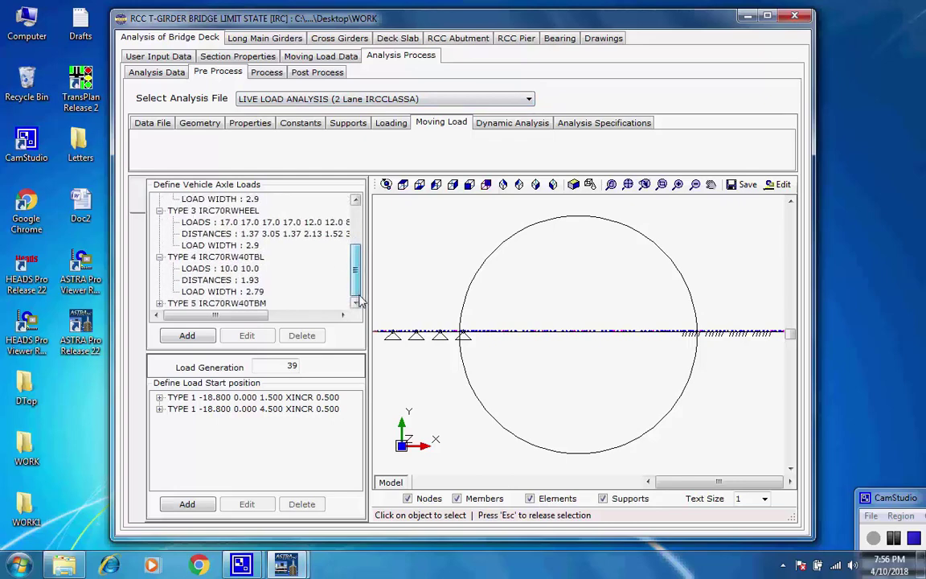
{"action": "left_click", "coordinate": [160, 302]}
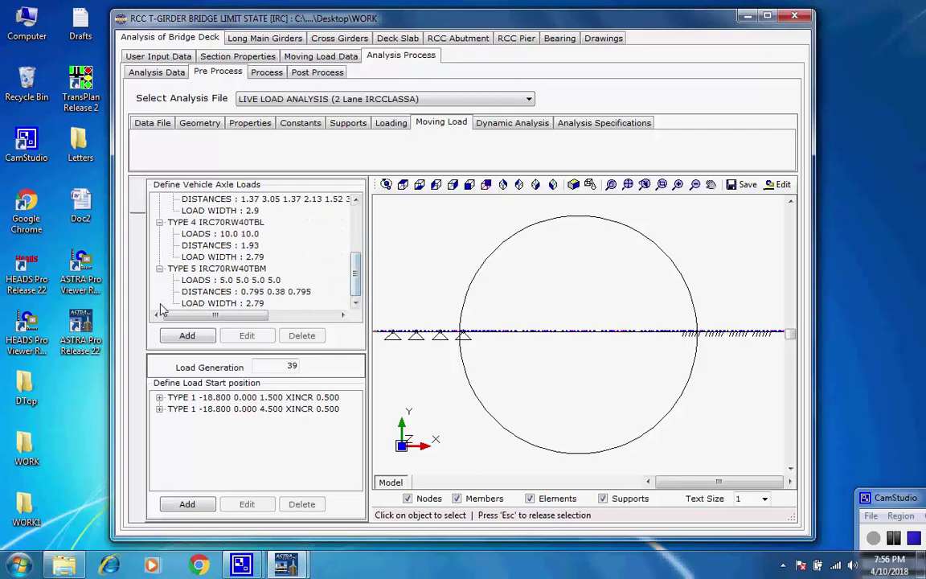
Examine the start distances, X increment and impact factor of both TYPE 1 load start positions, and collapse the expanded TYPE 1 entries
{"action": "left_click", "coordinate": [160, 397]}
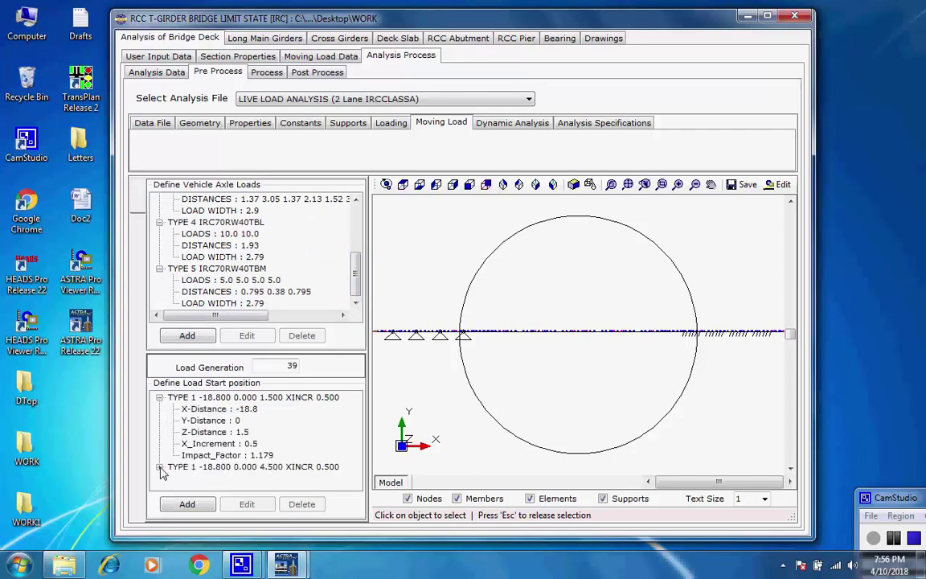
{"action": "left_click", "coordinate": [159, 467]}
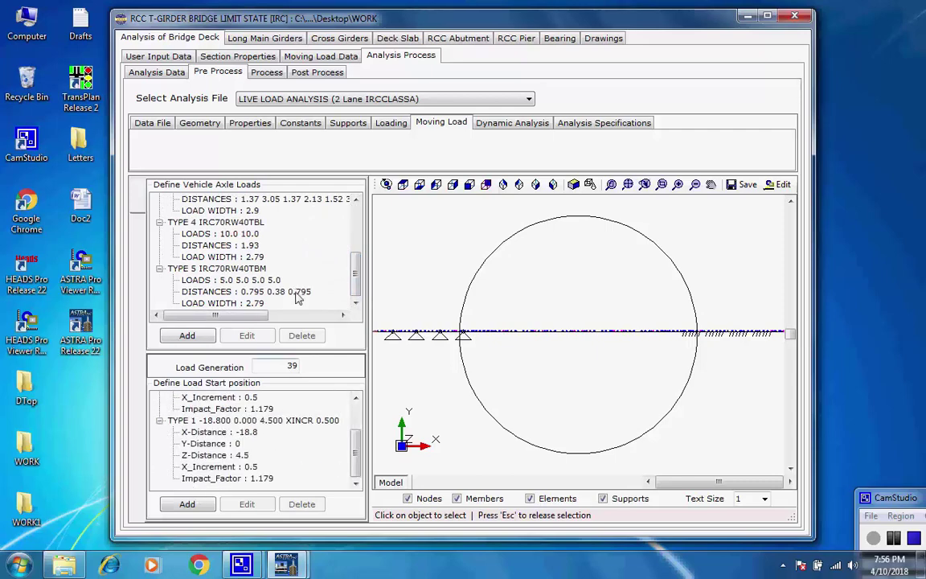
{"action": "left_click", "coordinate": [179, 268]}
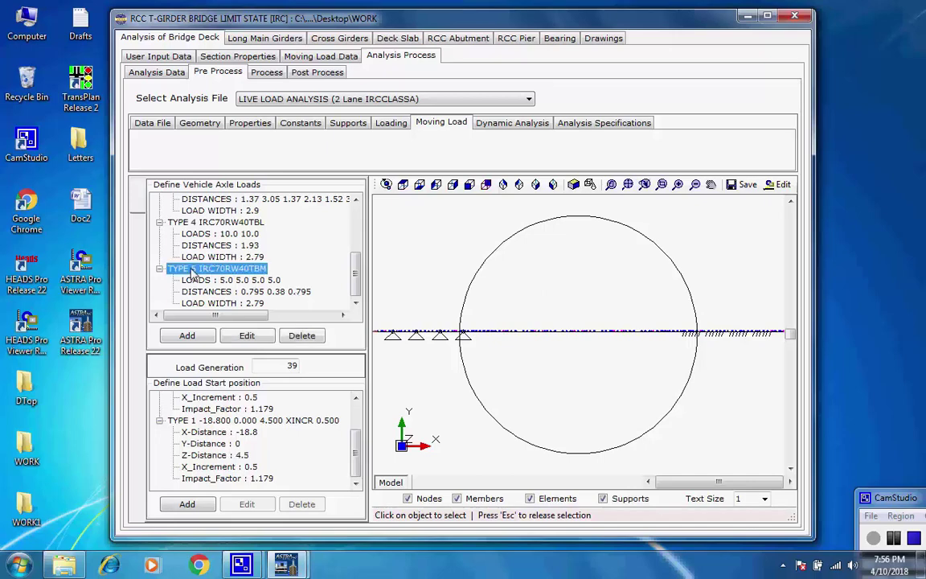
{"action": "left_click", "coordinate": [159, 421]}
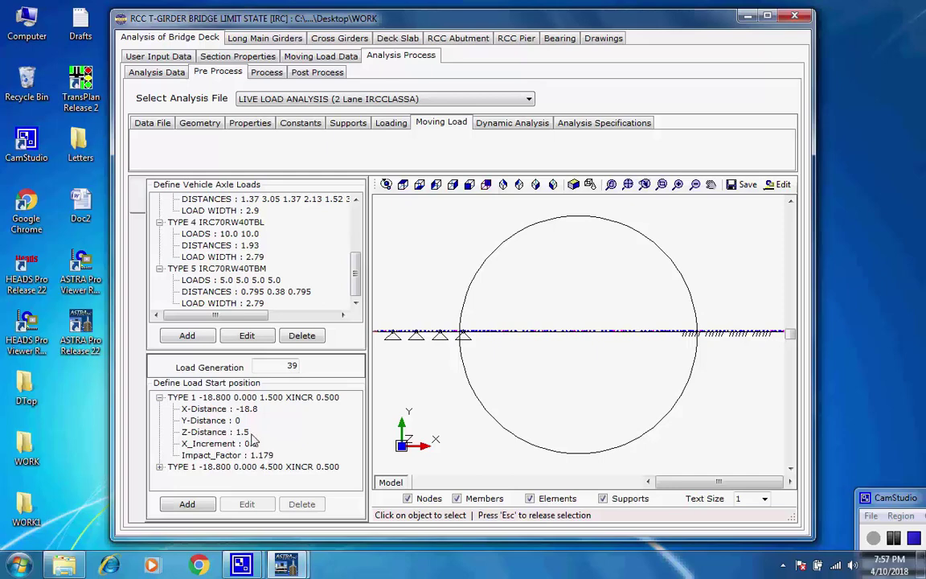
{"action": "left_click", "coordinate": [159, 397]}
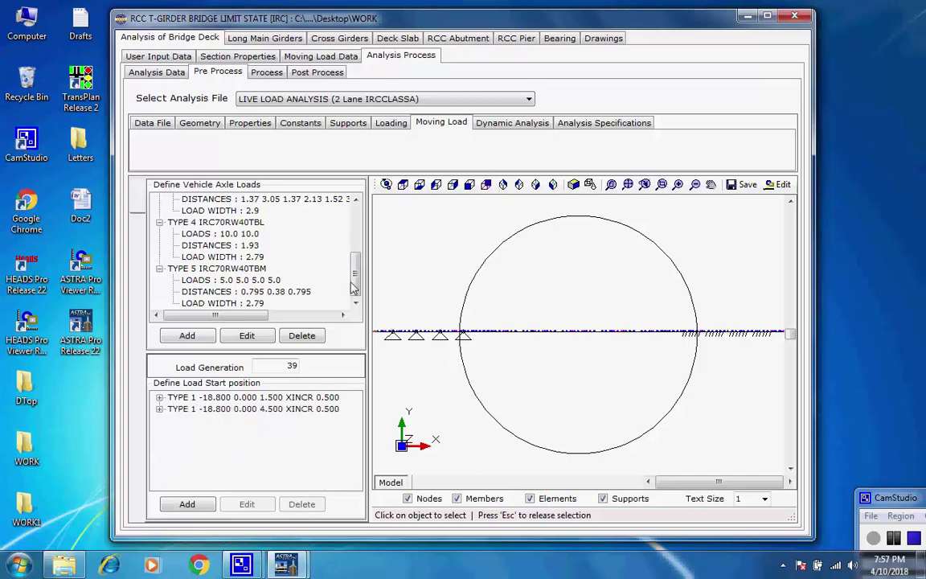
{"action": "scroll", "coordinate": [320, 241], "scroll_direction": "up", "scroll_amount": 4}
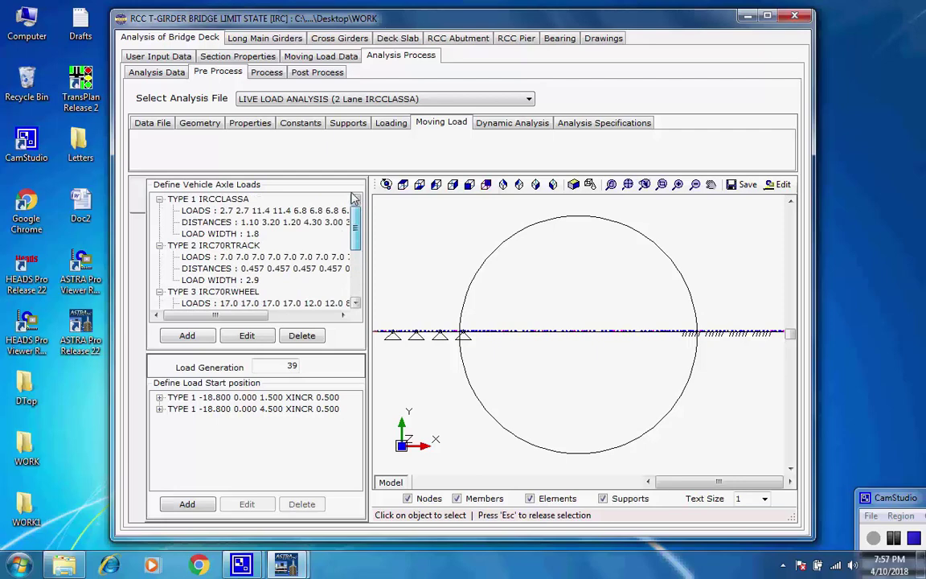
{"action": "left_click", "coordinate": [159, 198]}
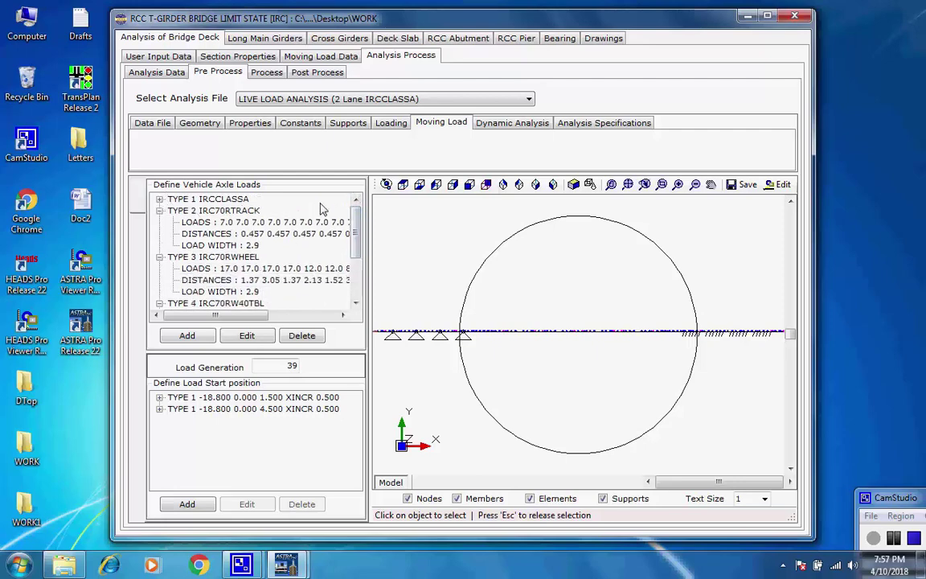
Start processing all listed bridge deck analyses and run the DEAD LOAD ANALYSIS through to its written report
{"action": "left_click", "coordinate": [265, 73]}
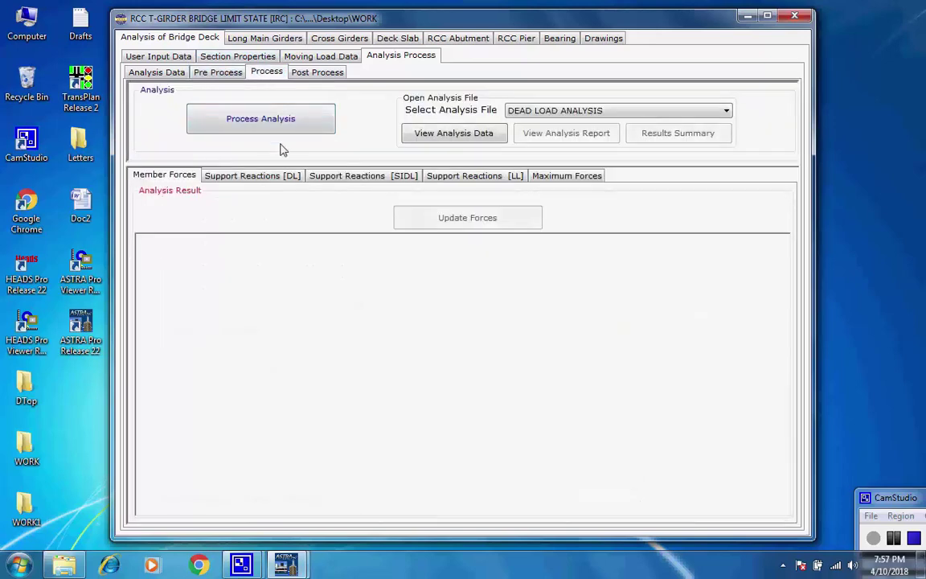
{"action": "left_click", "coordinate": [268, 120]}
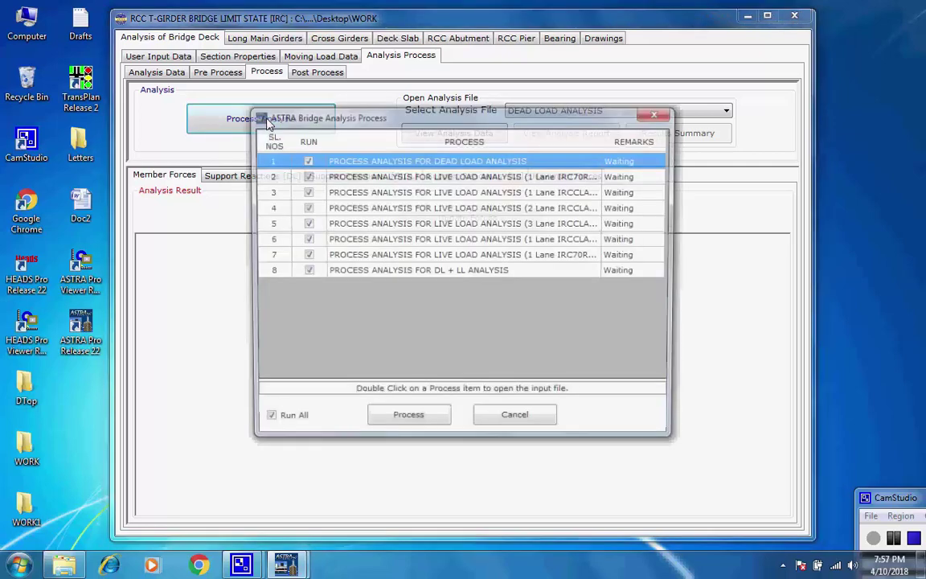
{"action": "left_click", "coordinate": [403, 428]}
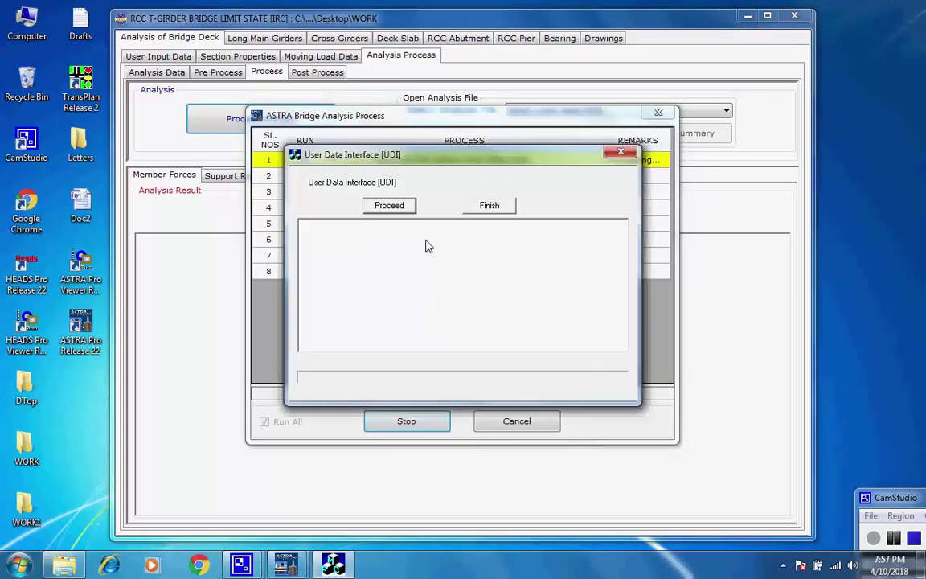
{"action": "left_click", "coordinate": [390, 206]}
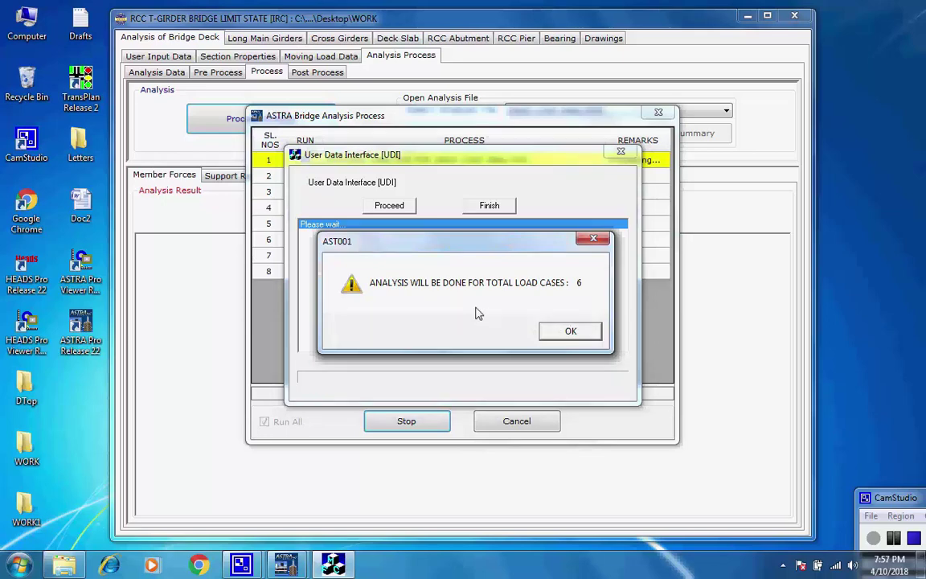
{"action": "left_click", "coordinate": [555, 331]}
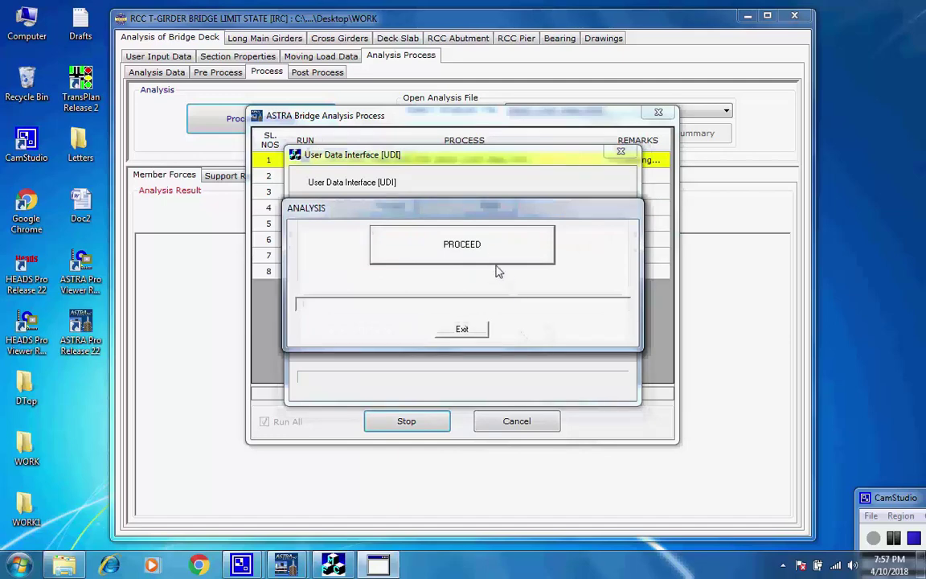
{"action": "left_click", "coordinate": [494, 257]}
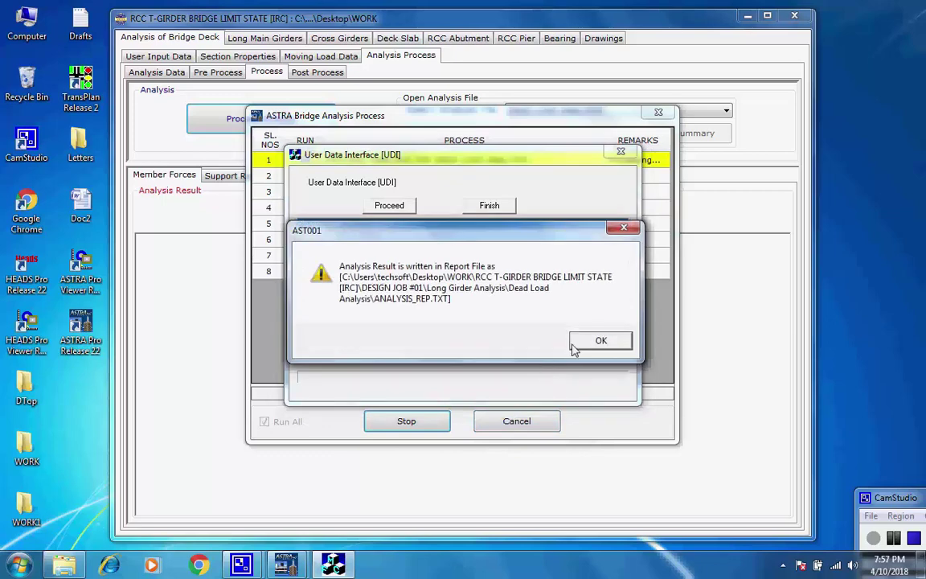
{"action": "left_click", "coordinate": [578, 341]}
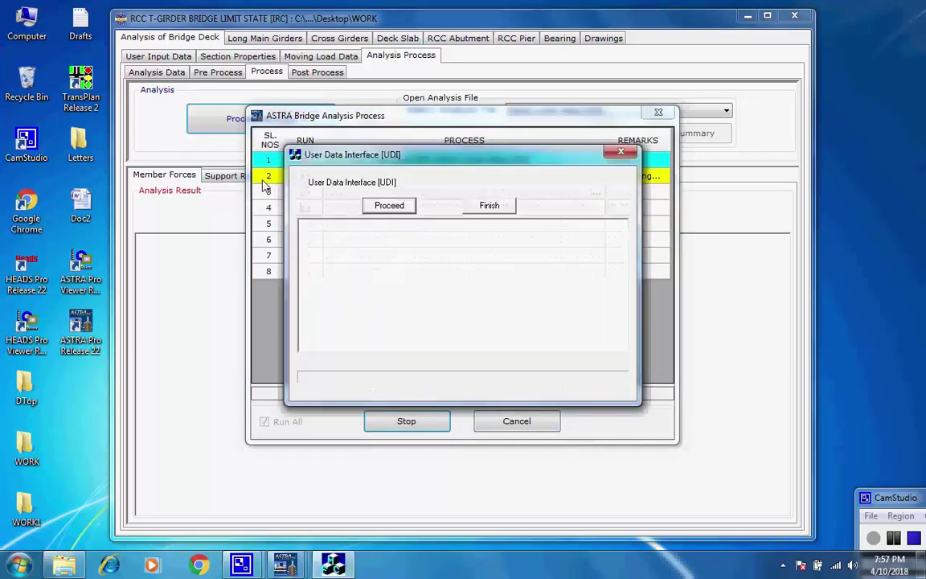
Run the LIVE LOAD ANALYSIS for 1 Lane IRC70RWHEEL, the second process in the list, through to its written report
{"action": "left_click", "coordinate": [381, 210]}
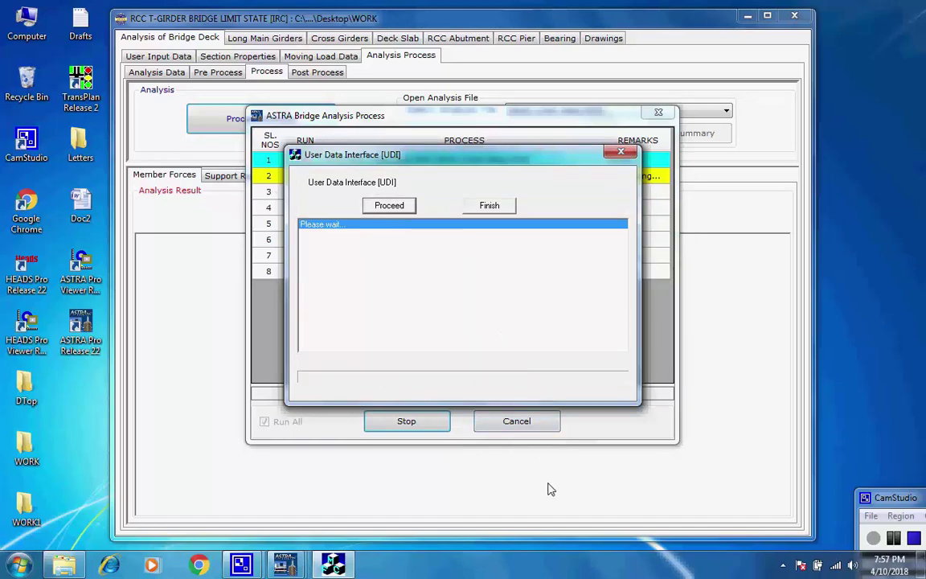
{"action": "left_click", "coordinate": [588, 331]}
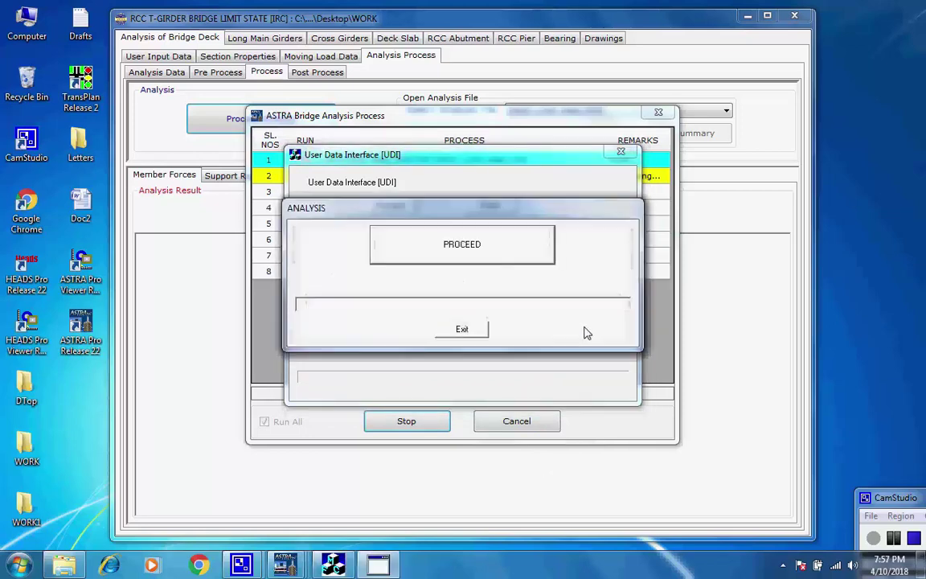
{"action": "left_click", "coordinate": [450, 234]}
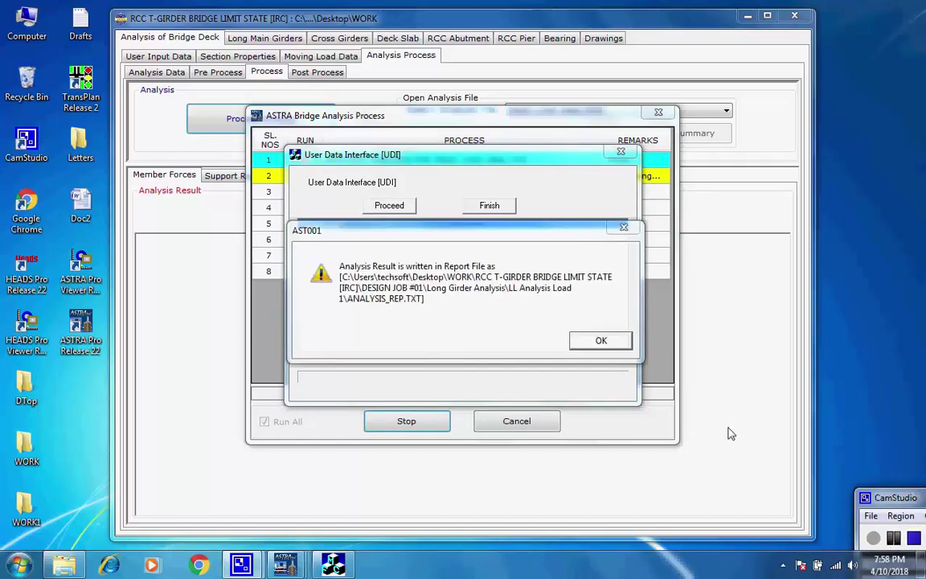
{"action": "left_click", "coordinate": [600, 340]}
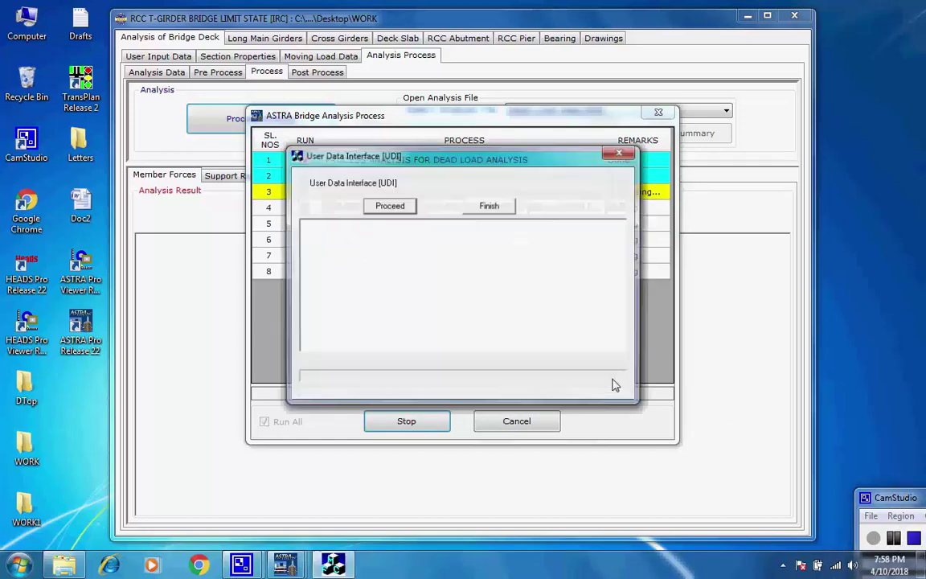
Run the third listed live load analysis, LL Analysis Load 2, through to its written report
{"action": "left_click", "coordinate": [389, 206]}
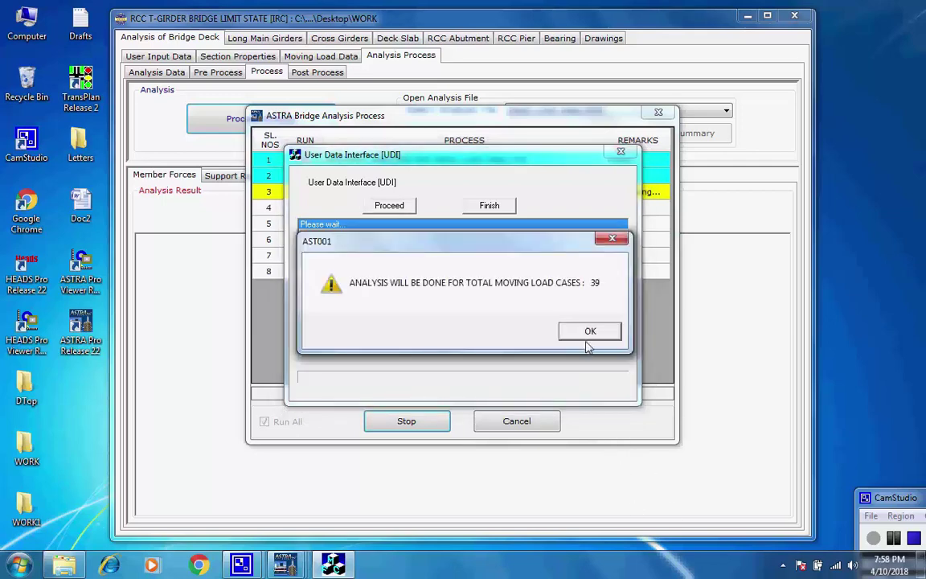
{"action": "left_click", "coordinate": [590, 333]}
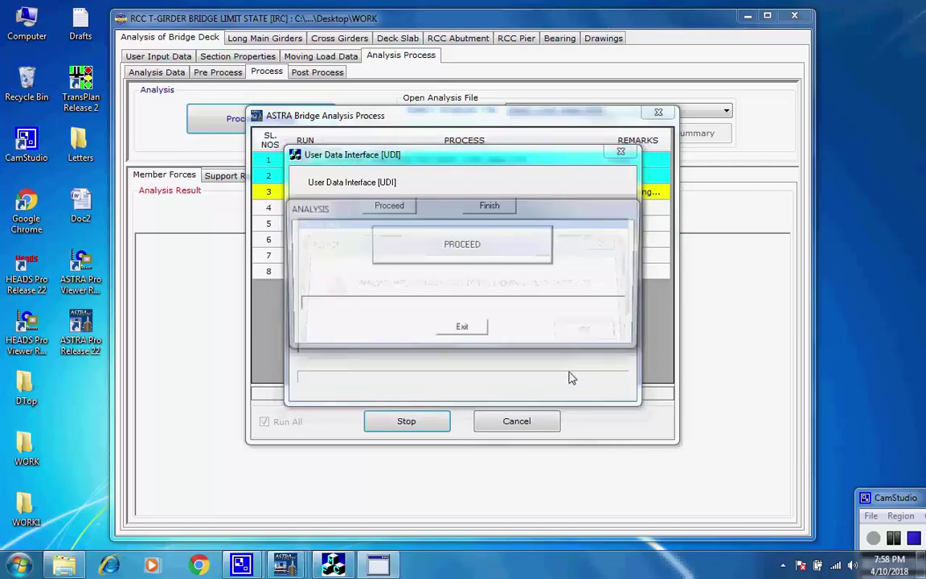
{"action": "left_click", "coordinate": [503, 258]}
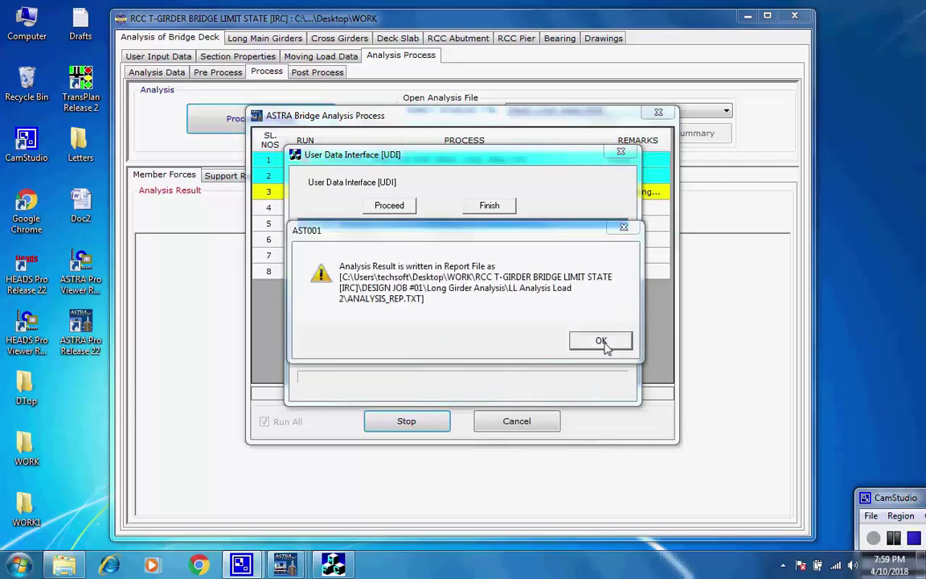
{"action": "left_click", "coordinate": [603, 341]}
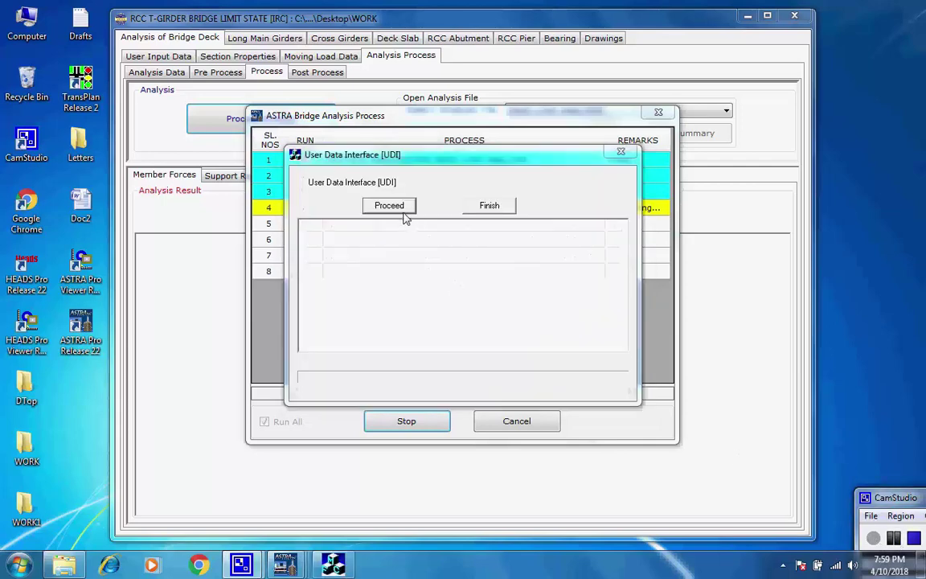
Run the fourth analysis in the process list through its moving load cases to its written report
{"action": "left_click", "coordinate": [406, 211]}
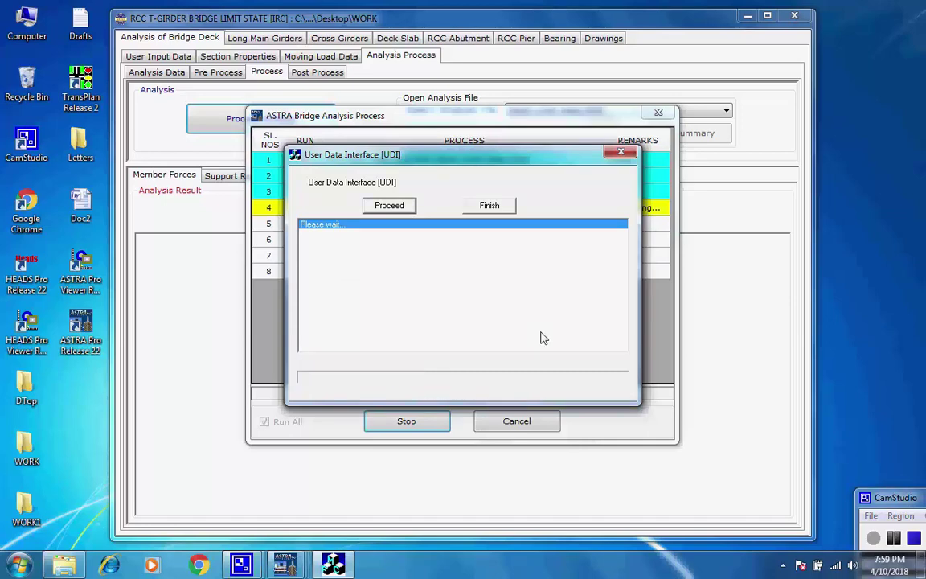
{"action": "left_click", "coordinate": [586, 331]}
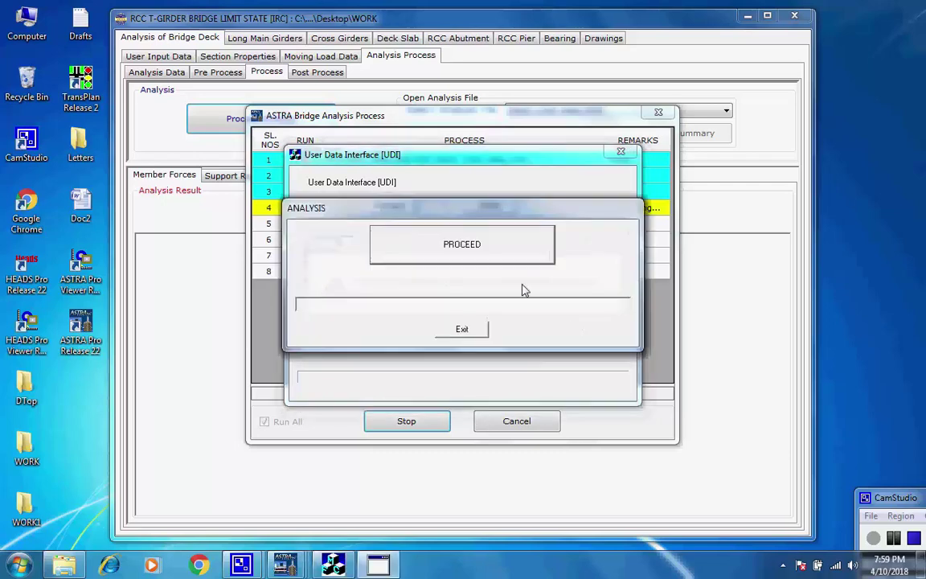
{"action": "left_click", "coordinate": [503, 262]}
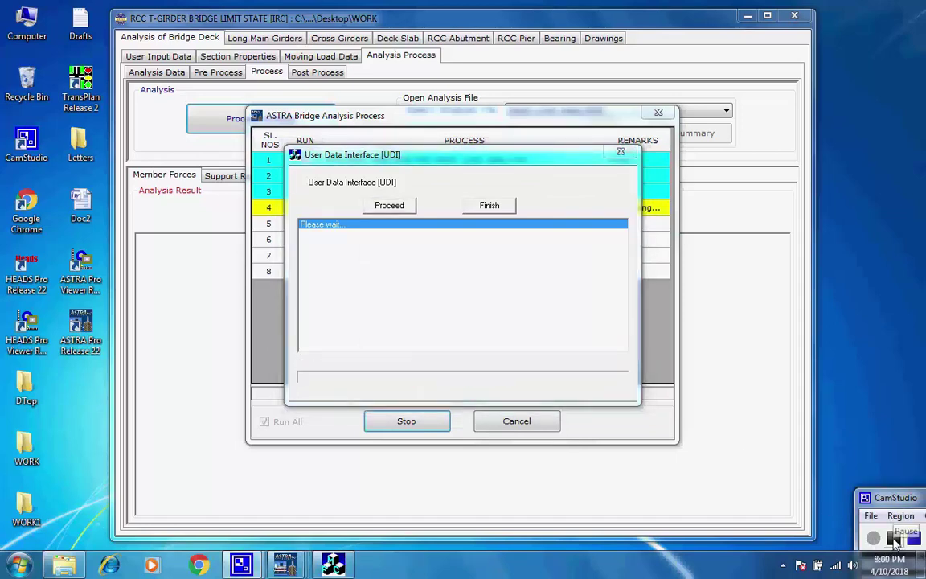
{"action": "left_click", "coordinate": [603, 342]}
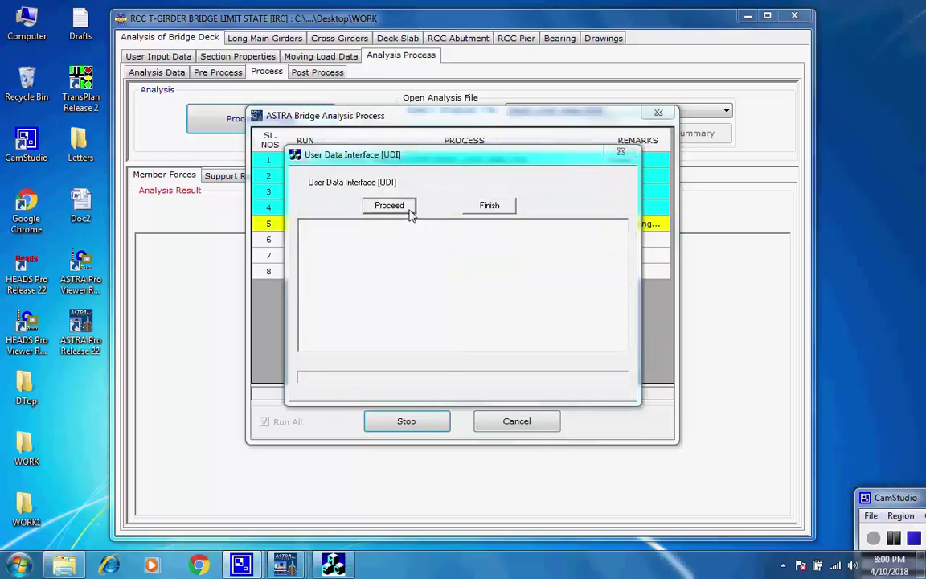
Run the fifth listed process, LL Analysis Load 4, through to its written report
{"action": "left_click", "coordinate": [394, 208]}
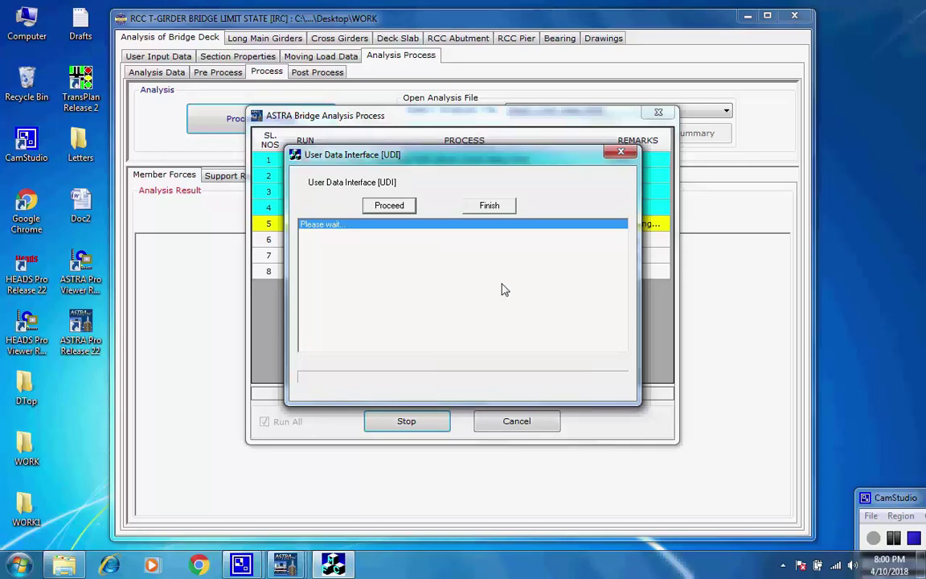
{"action": "left_click", "coordinate": [580, 331]}
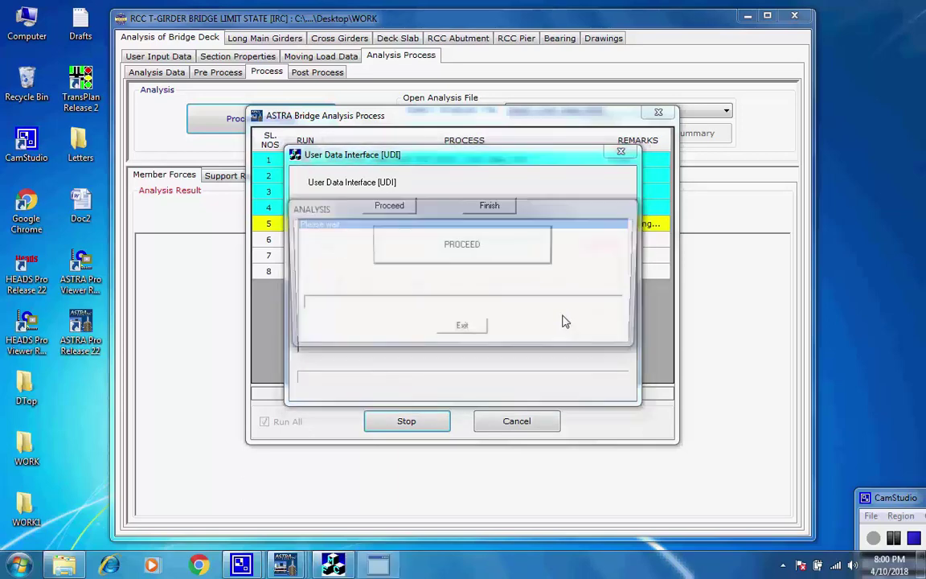
{"action": "left_click", "coordinate": [504, 260]}
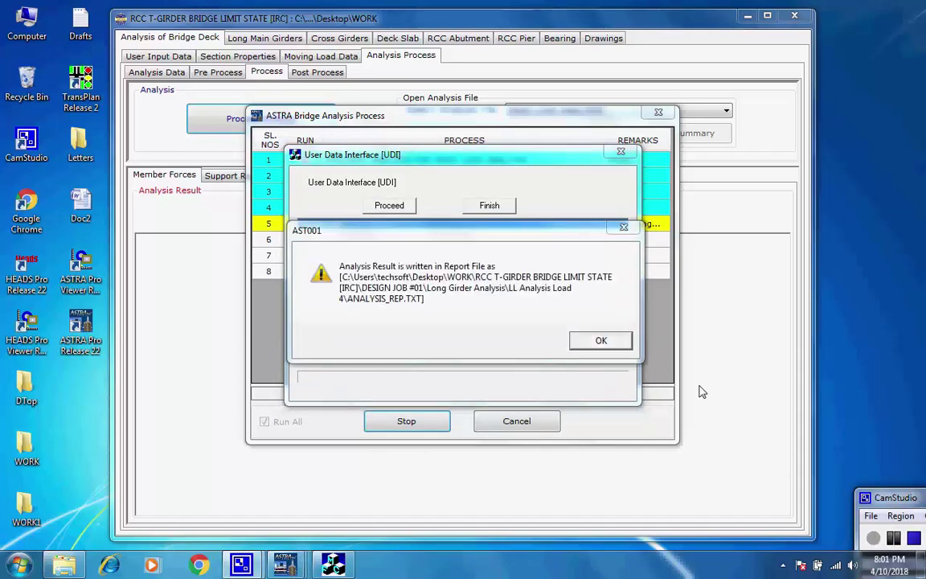
{"action": "left_click", "coordinate": [601, 342]}
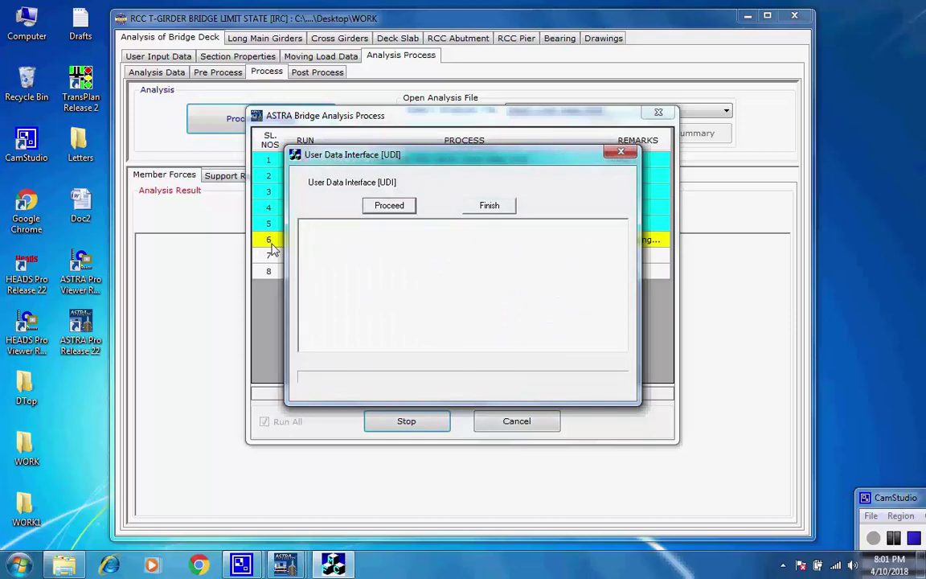
Run the sixth listed process, LL Analysis Load 5, through to its written report
{"action": "left_click", "coordinate": [383, 208]}
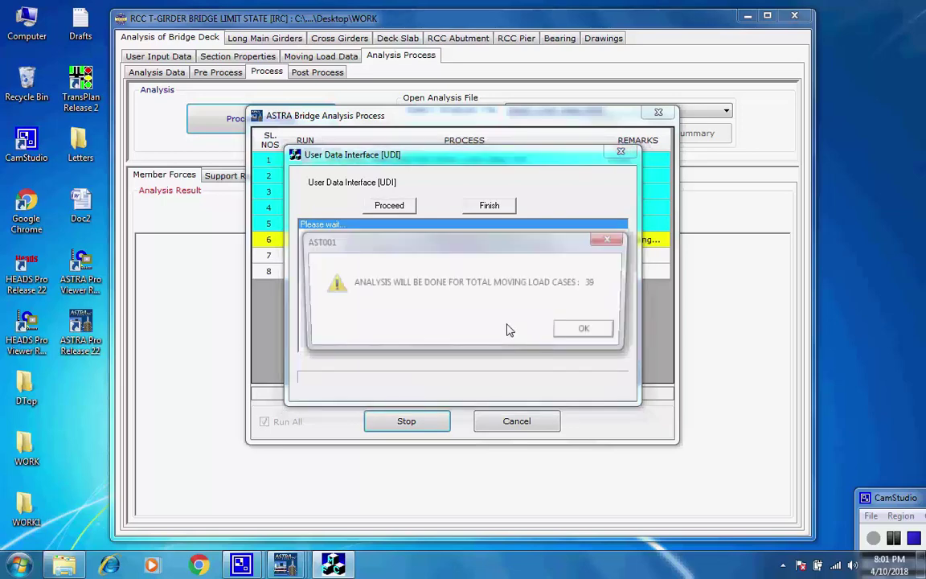
{"action": "left_click", "coordinate": [582, 333]}
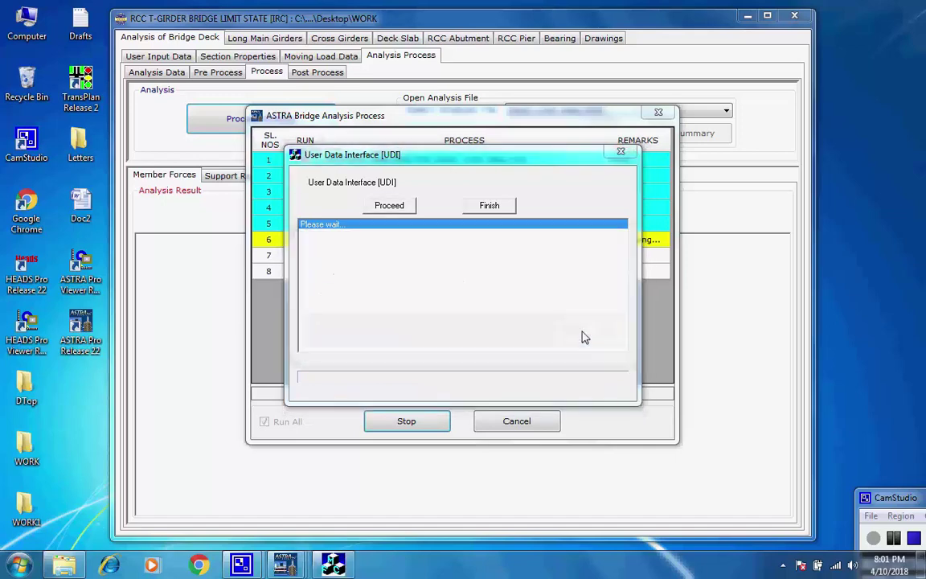
{"action": "left_click", "coordinate": [488, 256]}
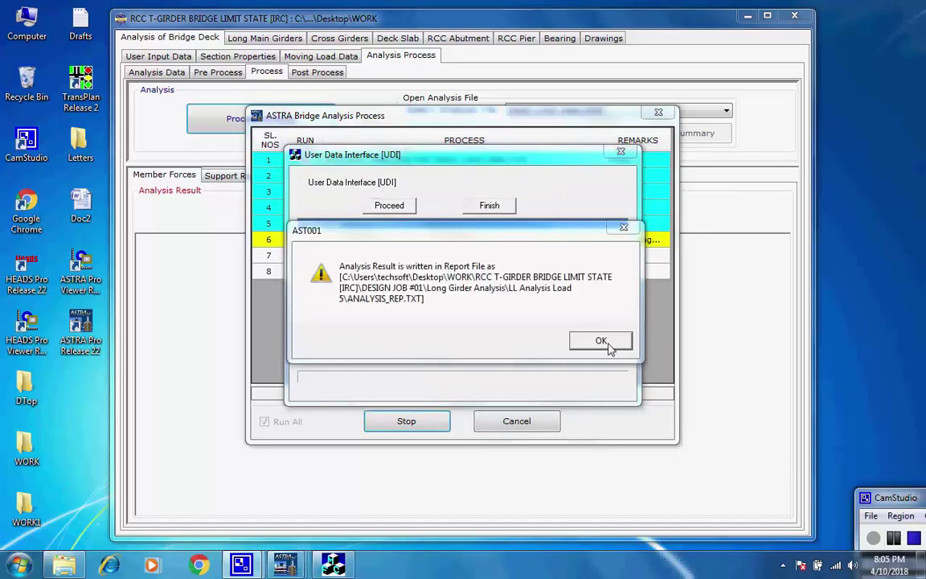
{"action": "left_click", "coordinate": [610, 343]}
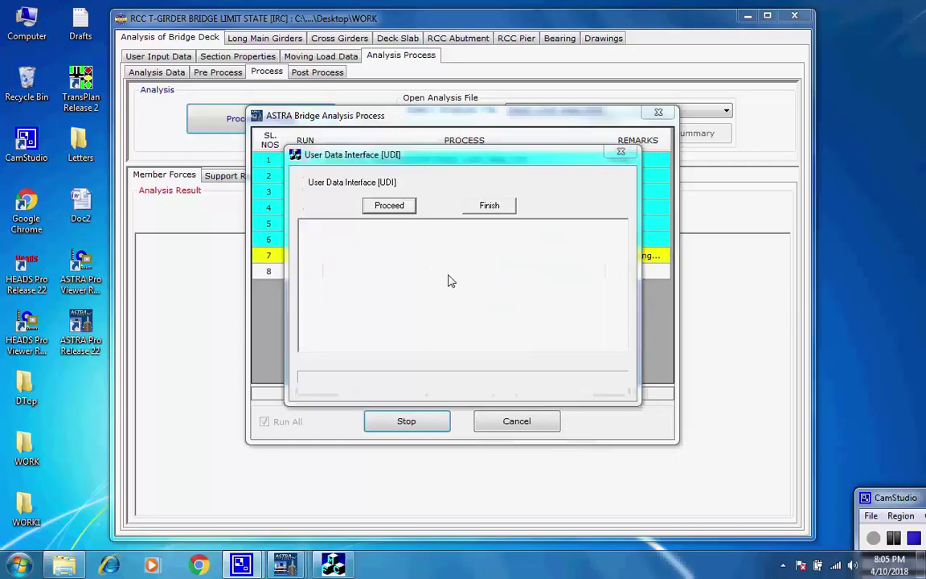
Run the seventh analysis in the process list through its moving load cases to its written report
{"action": "left_click", "coordinate": [385, 211]}
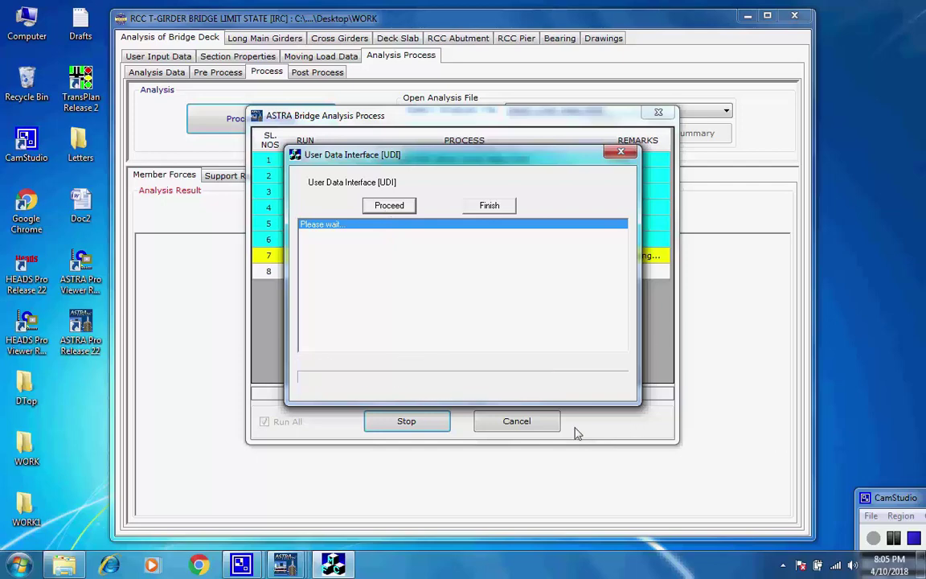
{"action": "left_click", "coordinate": [584, 331]}
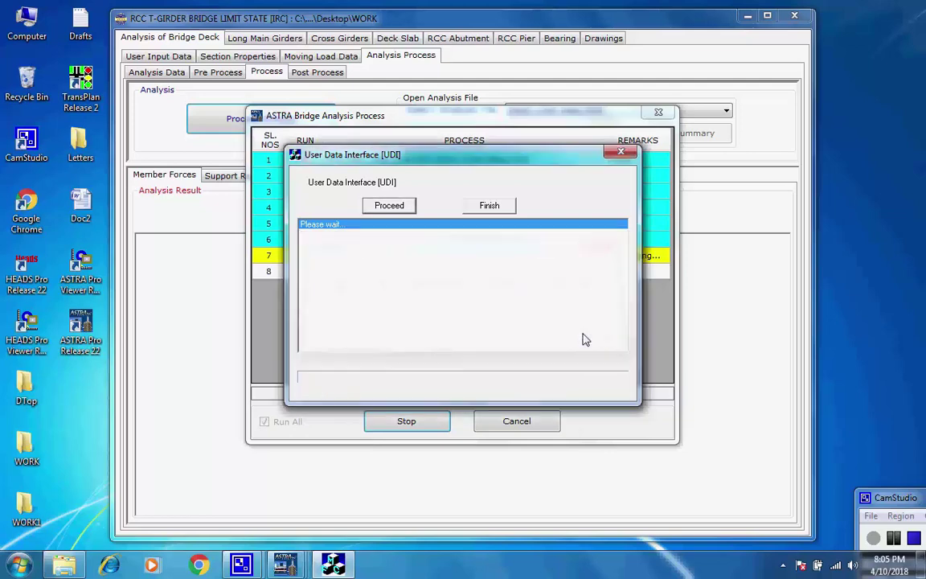
{"action": "left_click", "coordinate": [499, 263]}
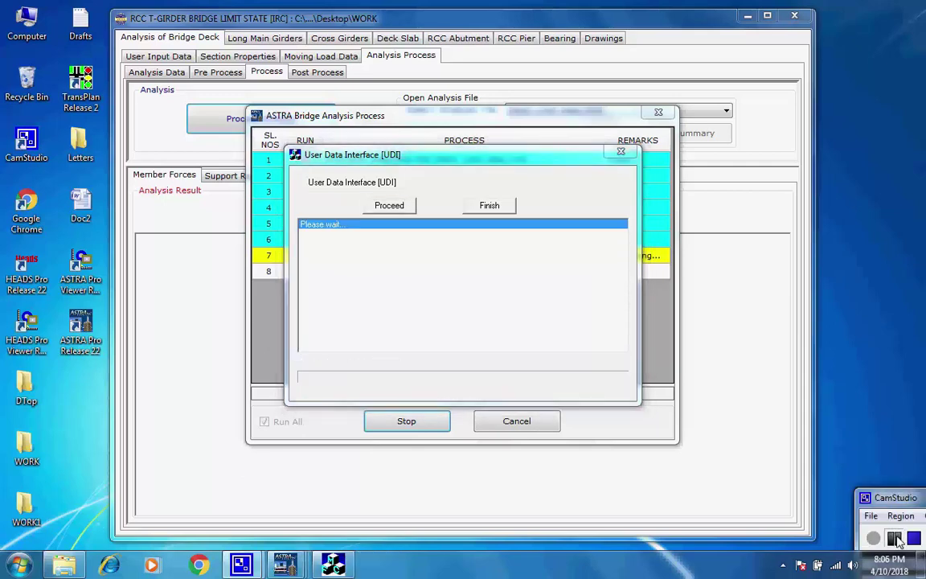
{"action": "left_click", "coordinate": [600, 340]}
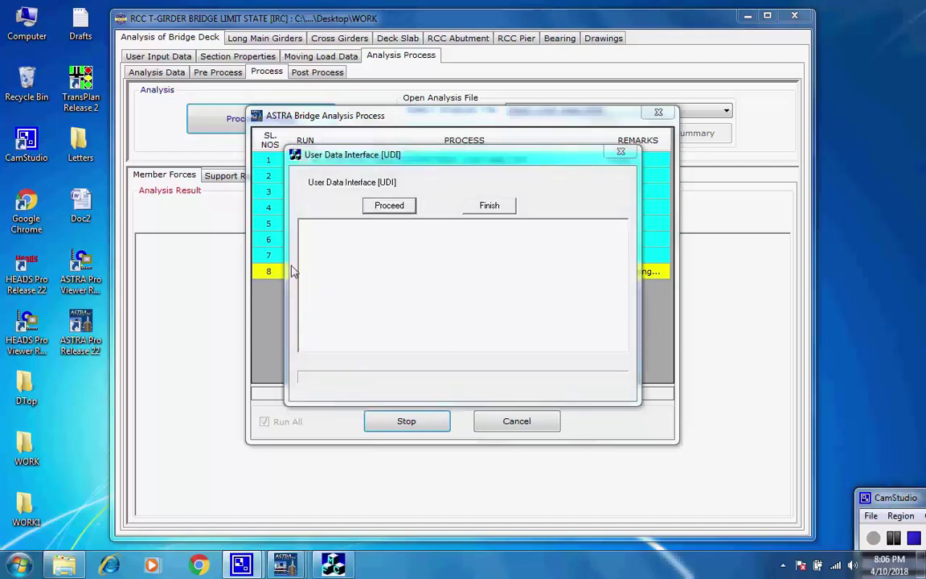
Run the eighth and last process, DL + LL Combine Analysis, through to its written report and the analysis results
{"action": "left_click", "coordinate": [387, 207]}
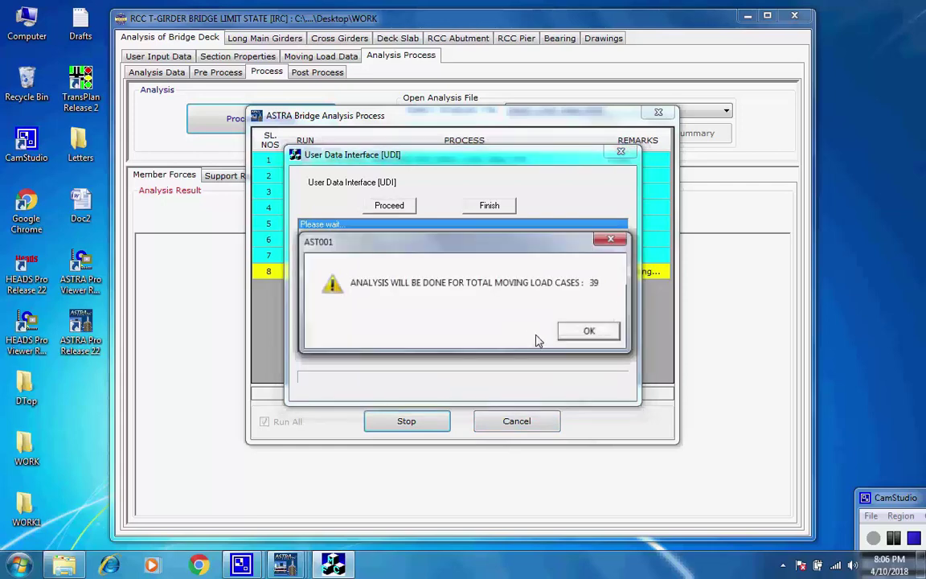
{"action": "left_click", "coordinate": [587, 332]}
{"action": "left_click", "coordinate": [494, 259]}
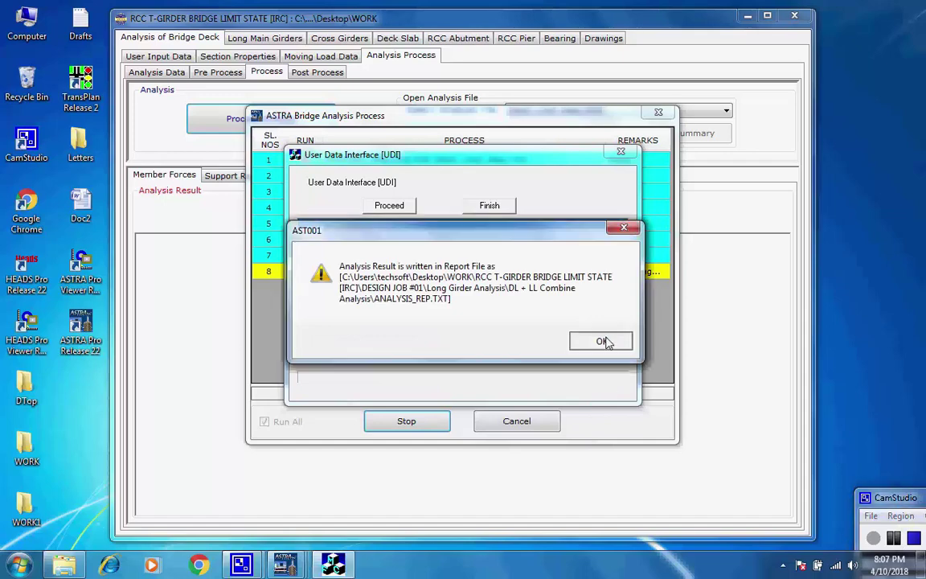
{"action": "left_click", "coordinate": [604, 344]}
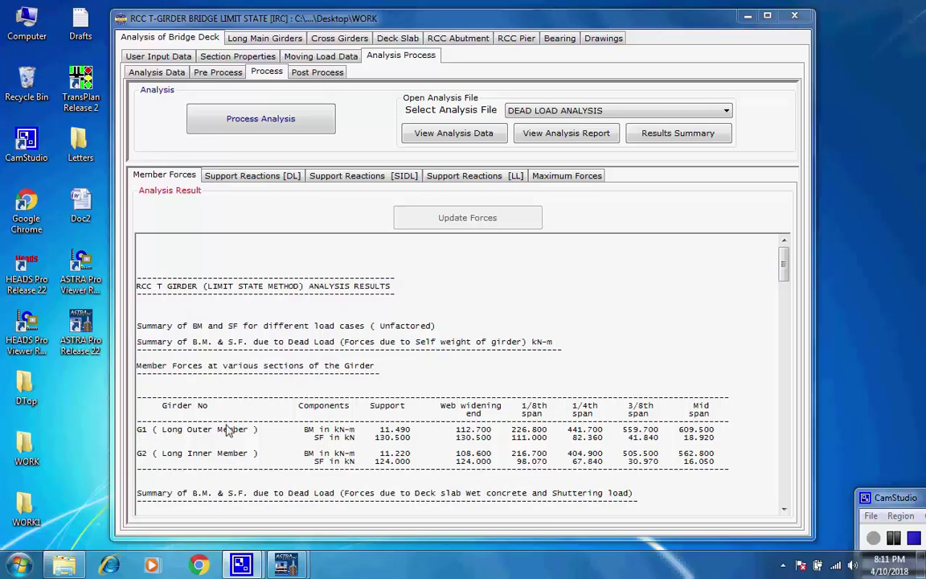
Examine the self-weight bending moments and shear forces of outer girder G1 and inner girder G2 at each section from support to mid span
{"action": "left_click_drag", "start_coordinate": [249, 431], "coordinate": [166, 435]}
{"action": "left_click_drag", "start_coordinate": [254, 455], "coordinate": [161, 455]}
{"action": "left_click", "coordinate": [273, 452]}
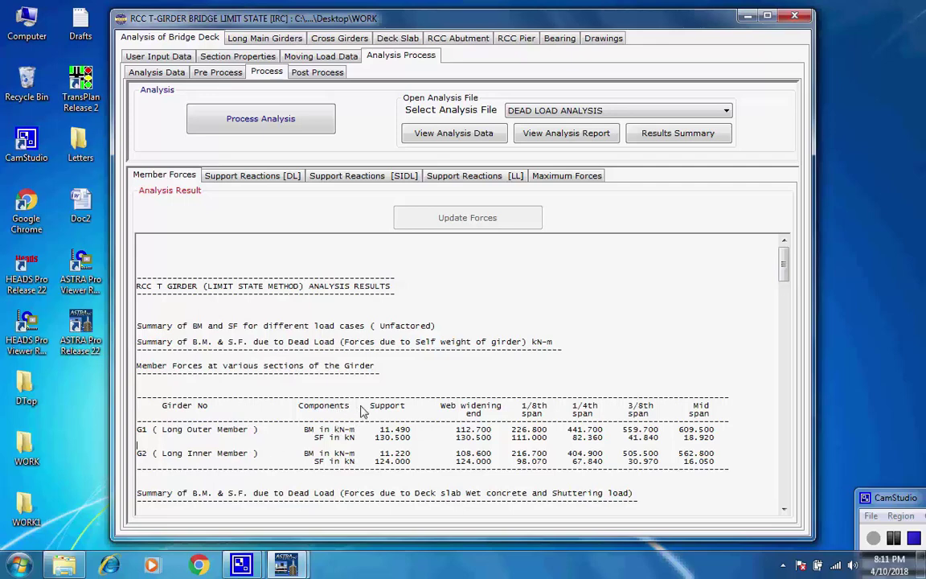
{"action": "left_click_drag", "start_coordinate": [369, 408], "coordinate": [720, 412]}
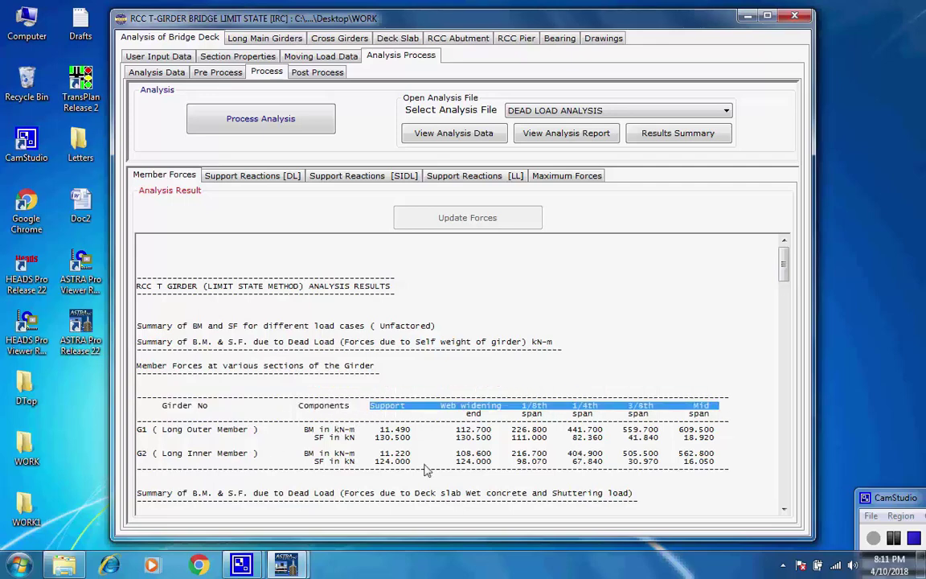
{"action": "key", "text": "Right"}
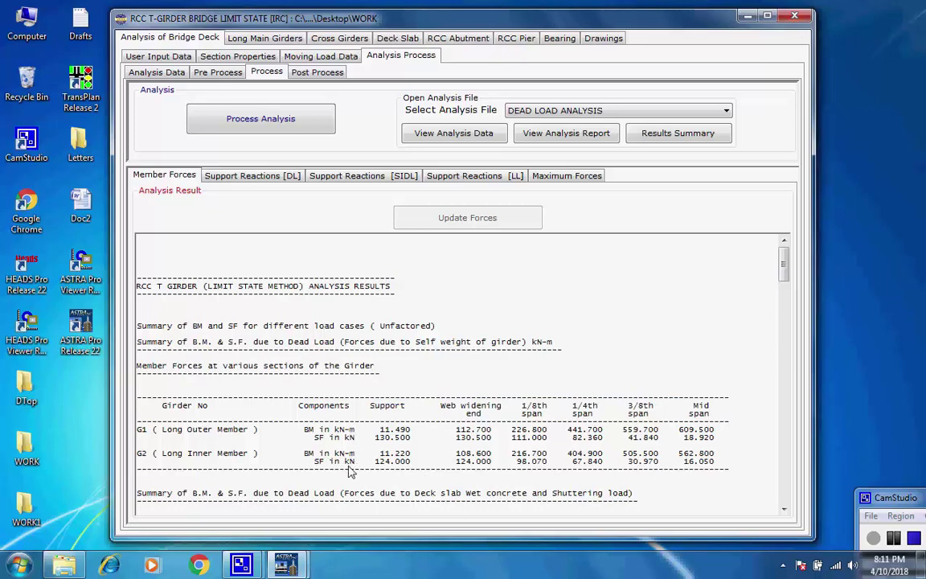
Review the member force summaries for the remaining load cases and the maximum node displacement checks at the end of the results
{"action": "scroll", "coordinate": [473, 454], "scroll_direction": "down", "scroll_amount": 6}
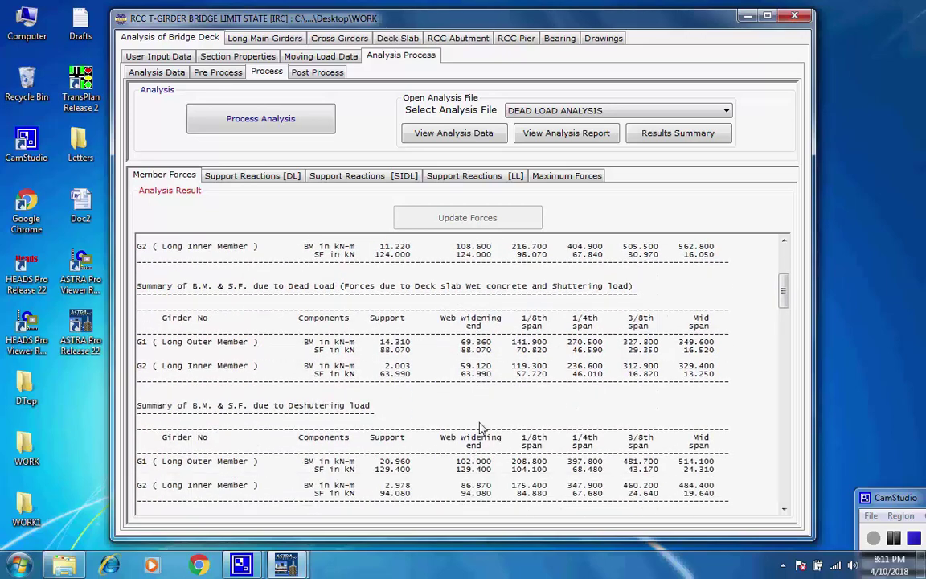
{"action": "scroll", "coordinate": [467, 422], "scroll_direction": "up", "scroll_amount": 4}
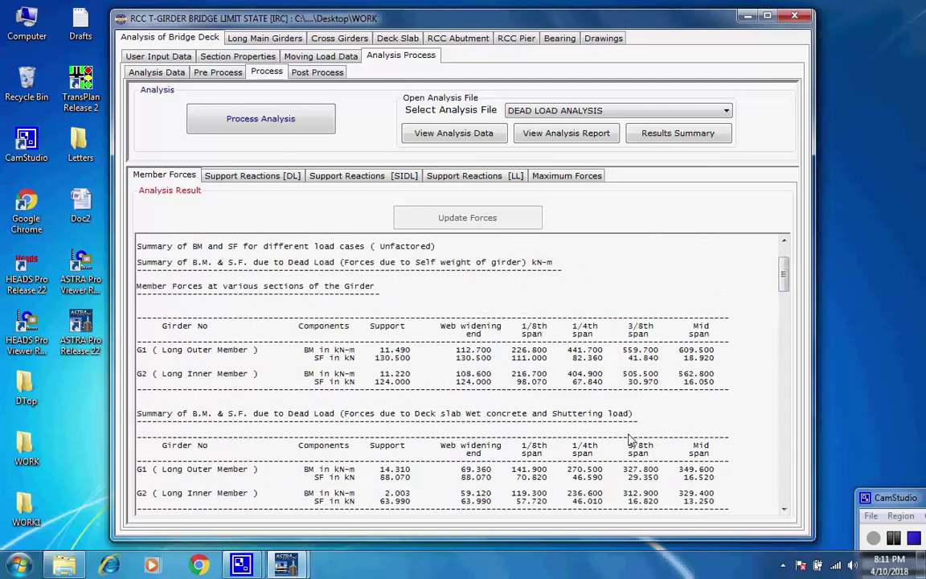
{"action": "scroll", "coordinate": [630, 440], "scroll_direction": "down", "scroll_amount": 4}
{"action": "scroll", "coordinate": [317, 394], "scroll_direction": "down", "scroll_amount": 6}
{"action": "scroll", "coordinate": [494, 466], "scroll_direction": "down", "scroll_amount": 20}
{"action": "scroll", "coordinate": [529, 491], "scroll_direction": "down", "scroll_amount": 6}
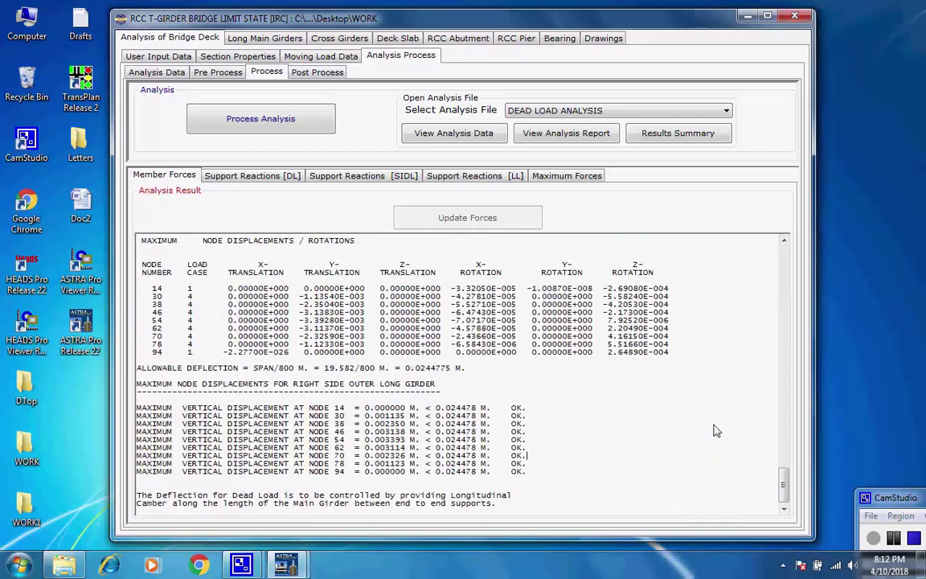
{"action": "scroll", "coordinate": [703, 450], "scroll_direction": "up", "scroll_amount": 20}
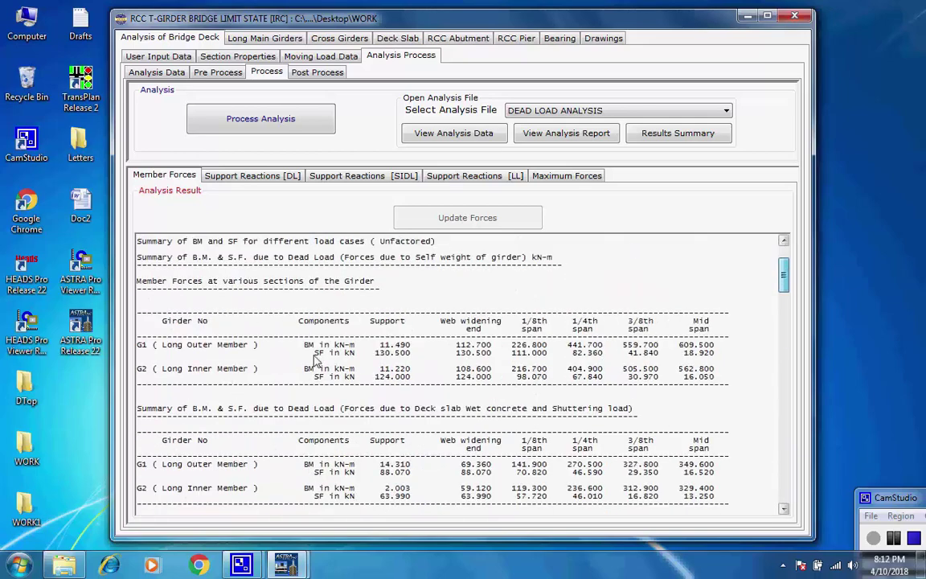
{"action": "scroll", "coordinate": [631, 248], "scroll_direction": "up", "scroll_amount": 3}
Examine the DL, SIDL and LL support reactions with their design forces on the abutment and pier
{"action": "left_click", "coordinate": [252, 175]}
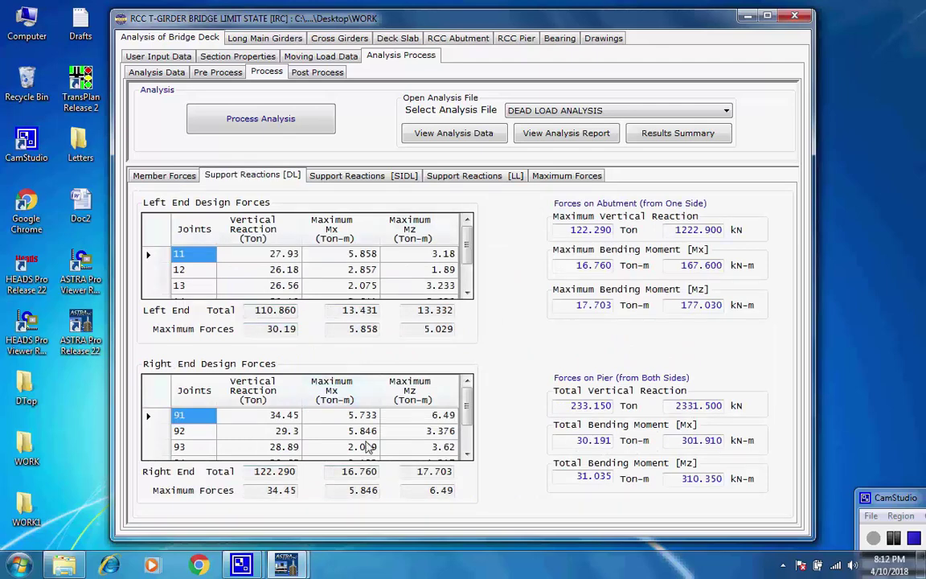
{"action": "left_click", "coordinate": [408, 177]}
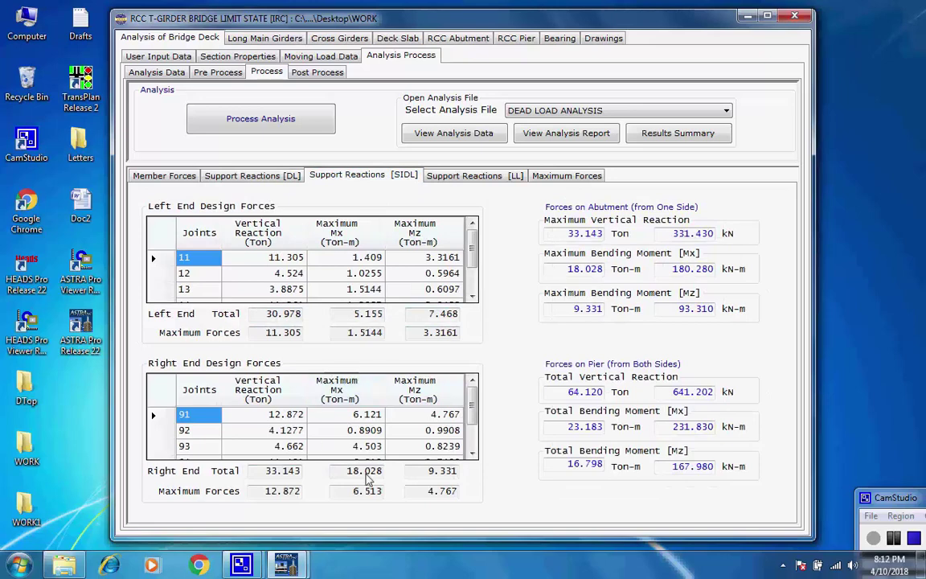
{"action": "left_click", "coordinate": [515, 176]}
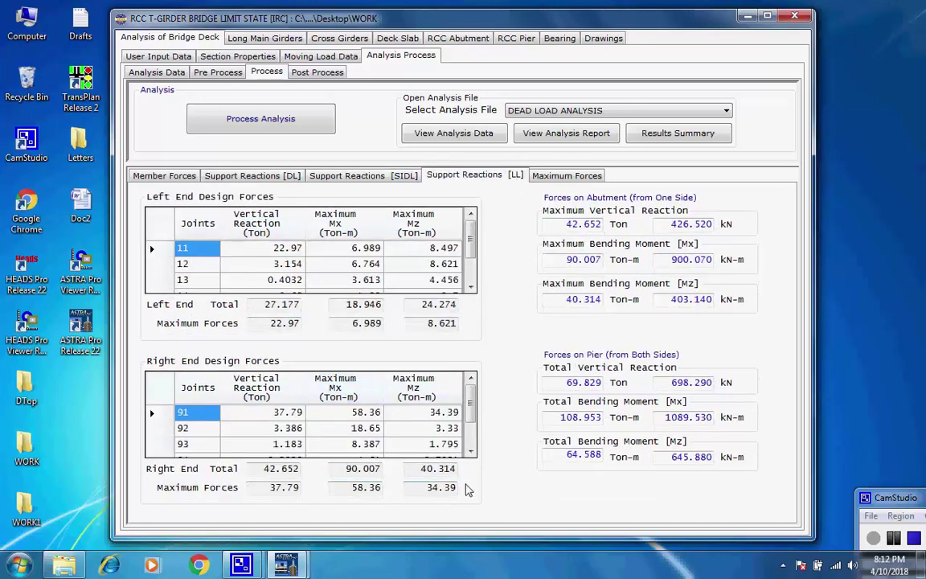
Examine the maximum vertical reactions for DL + SIDL + LL and DL + SIDL, and compare them with the elastomeric bearing design's reaction table
{"action": "left_click", "coordinate": [572, 176]}
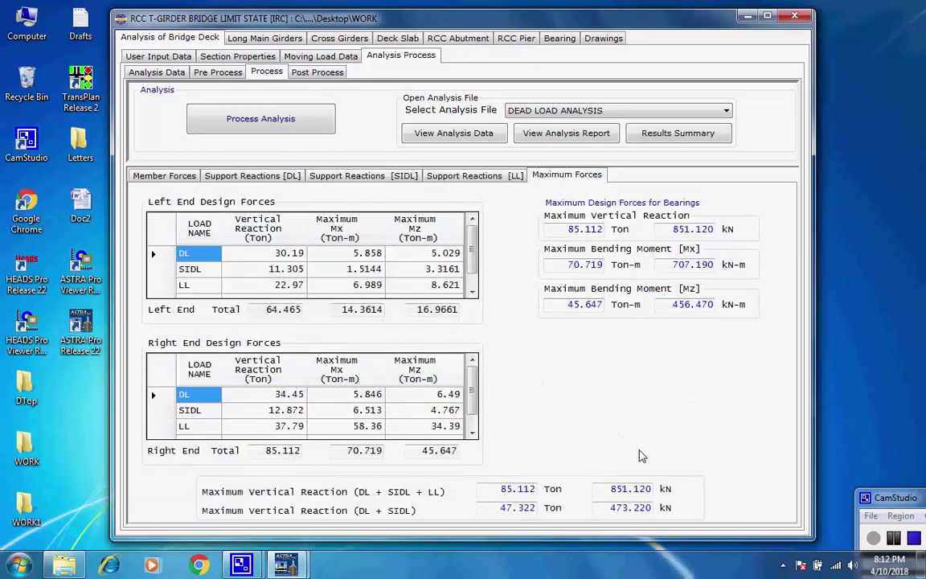
{"action": "left_click_drag", "start_coordinate": [609, 489], "coordinate": [652, 508]}
{"action": "left_click", "coordinate": [651, 509]}
{"action": "left_click", "coordinate": [558, 38]}
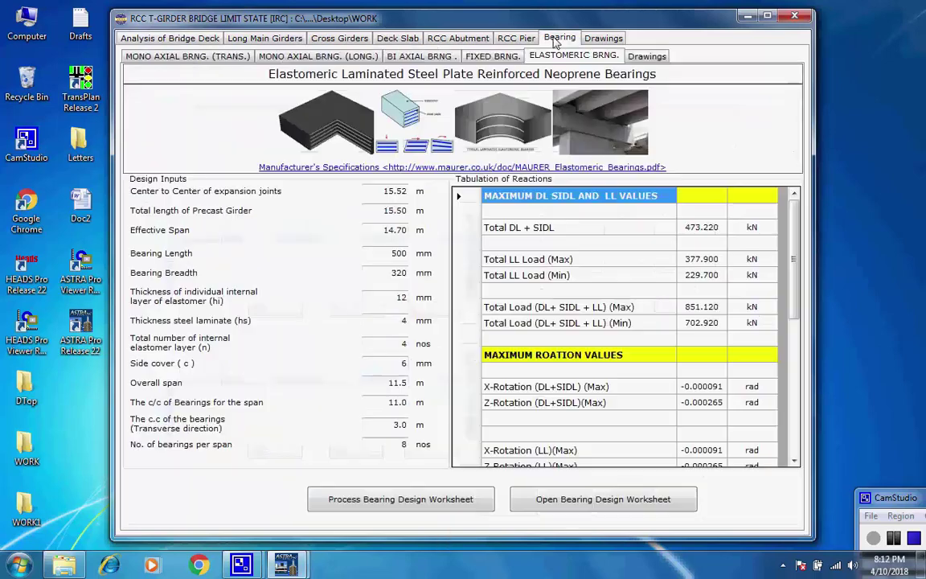
Compare the normal vertical load and dead load inputs of the mono-axial, bi-axial and fixed bearings with the elastomeric bearing's total reactions
{"action": "left_click", "coordinate": [221, 58]}
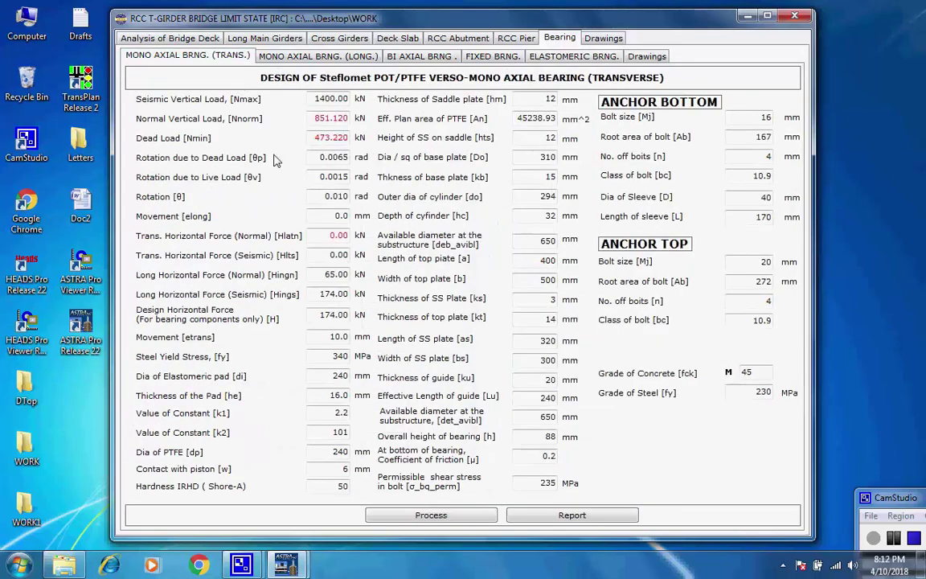
{"action": "left_click_drag", "start_coordinate": [312, 119], "coordinate": [348, 139]}
{"action": "left_click", "coordinate": [321, 139]}
{"action": "left_click", "coordinate": [291, 57]}
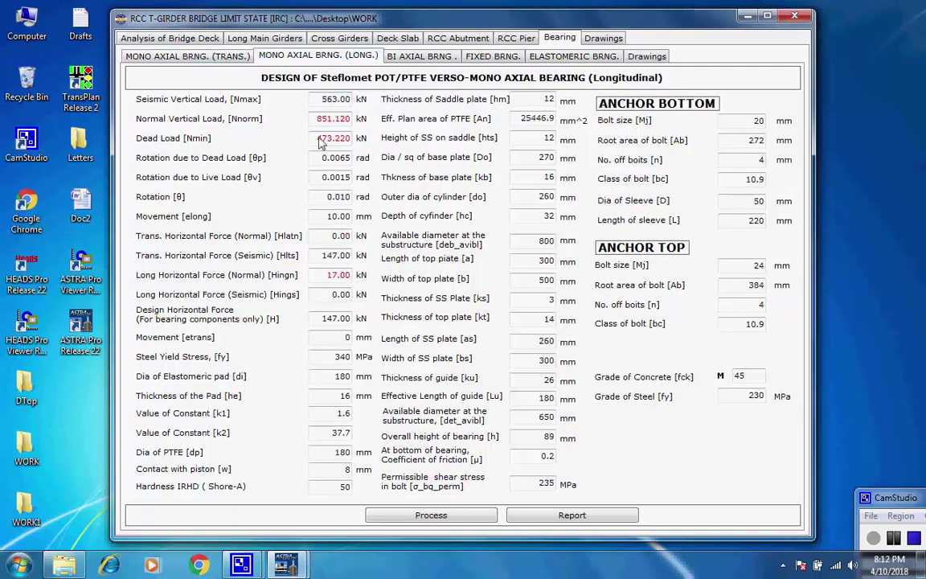
{"action": "left_click", "coordinate": [421, 58]}
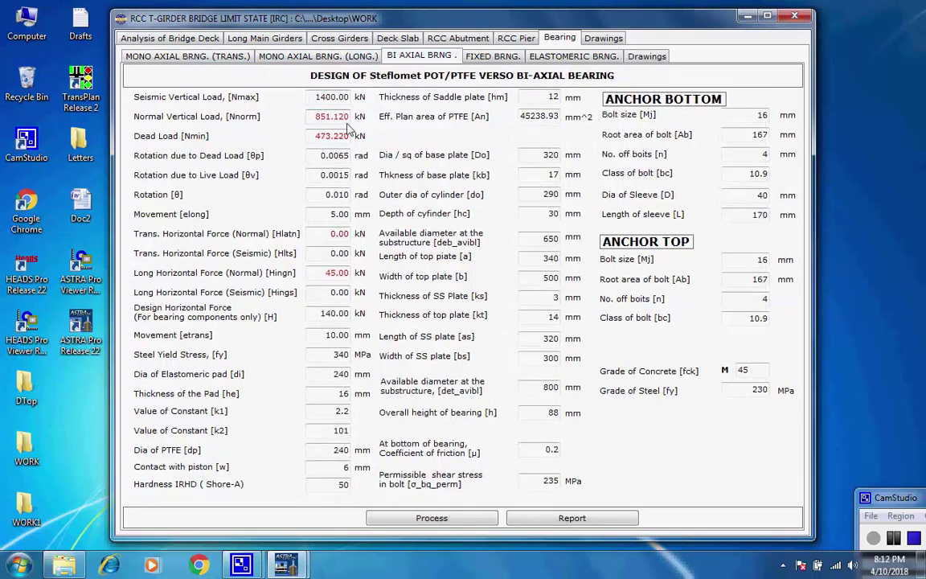
{"action": "left_click", "coordinate": [490, 56]}
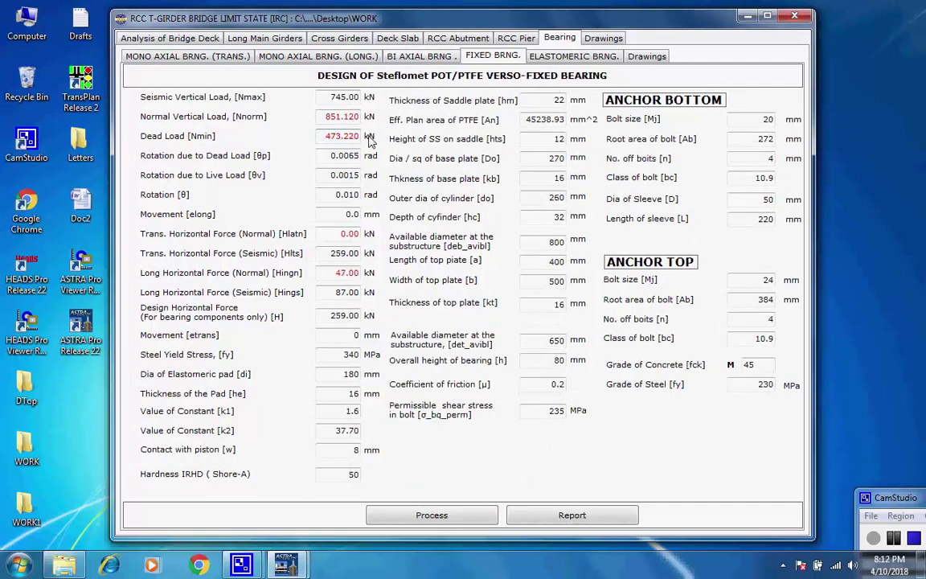
{"action": "left_click", "coordinate": [566, 56]}
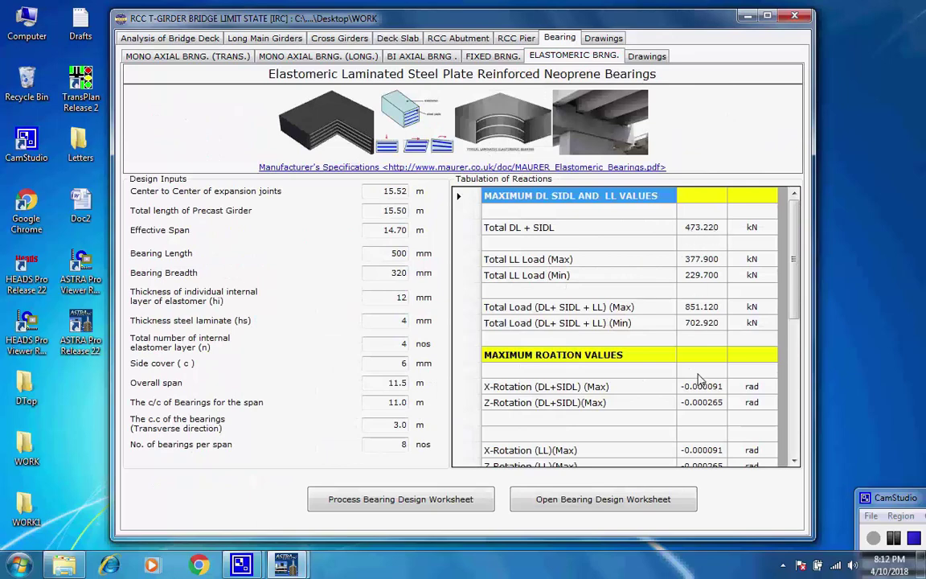
{"action": "left_click", "coordinate": [703, 310]}
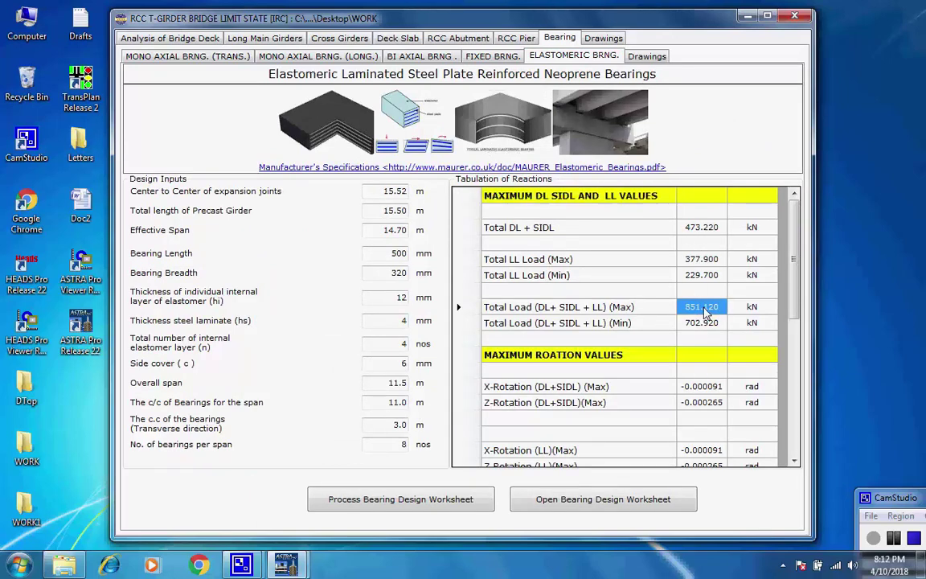
{"action": "left_click", "coordinate": [700, 229]}
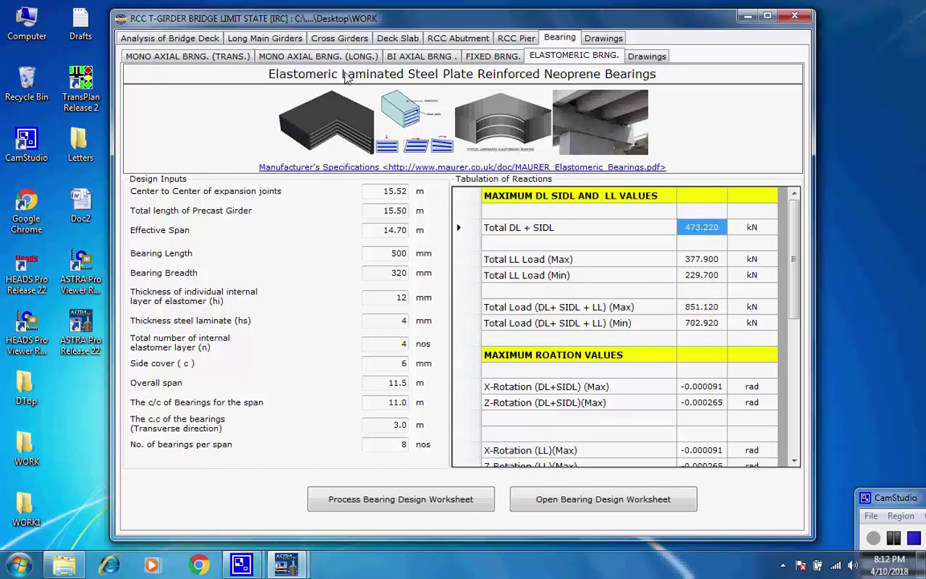
Open the deck's post-process results for LIVE LOAD ANALYSIS (3 Lane IRCCLASSA) and orbit the grillage model into a 3D view
{"action": "left_click", "coordinate": [201, 40]}
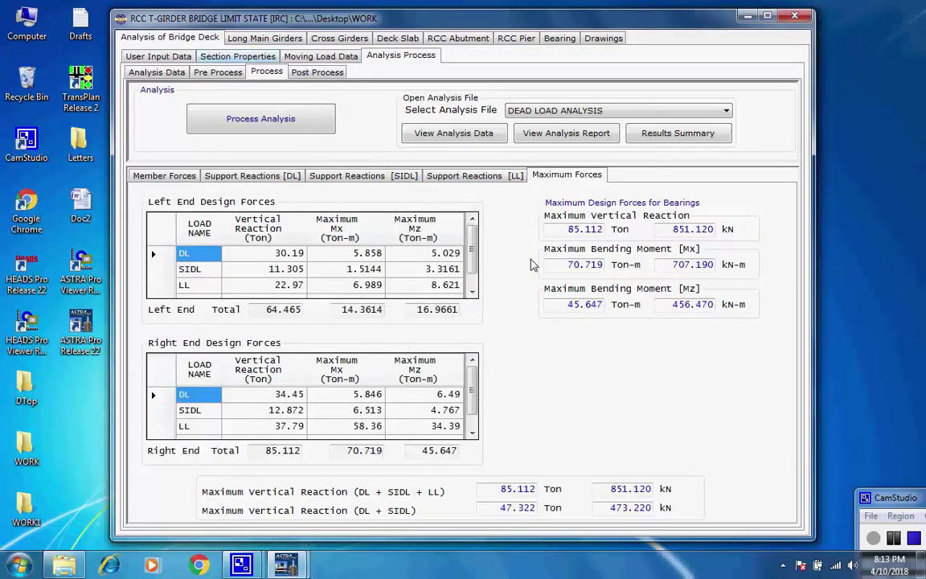
{"action": "left_click", "coordinate": [320, 73]}
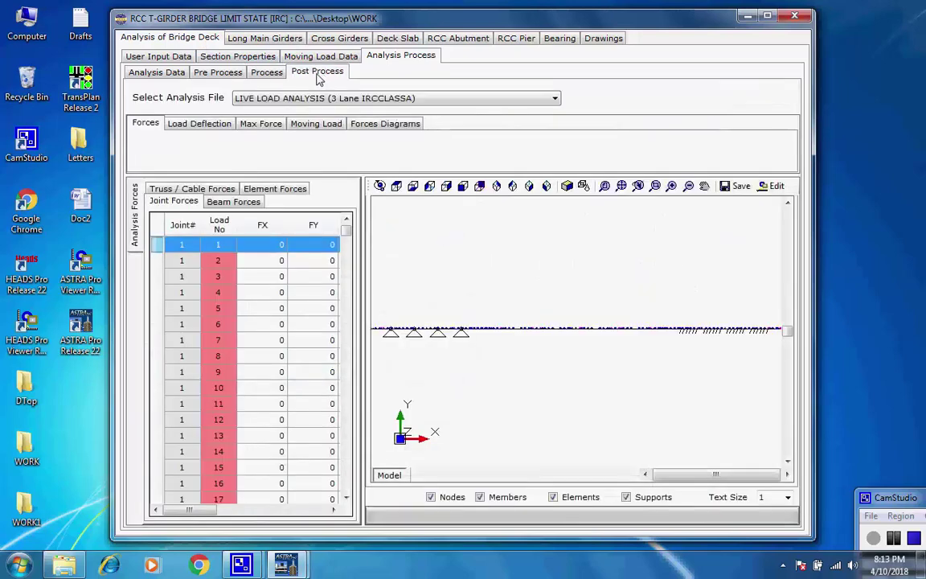
{"action": "left_click", "coordinate": [555, 99]}
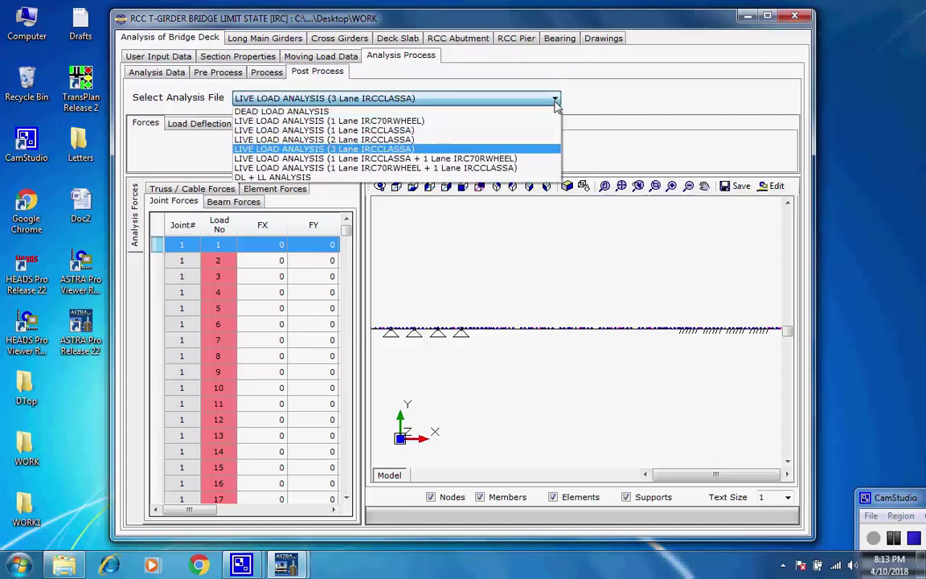
{"action": "left_click", "coordinate": [420, 153]}
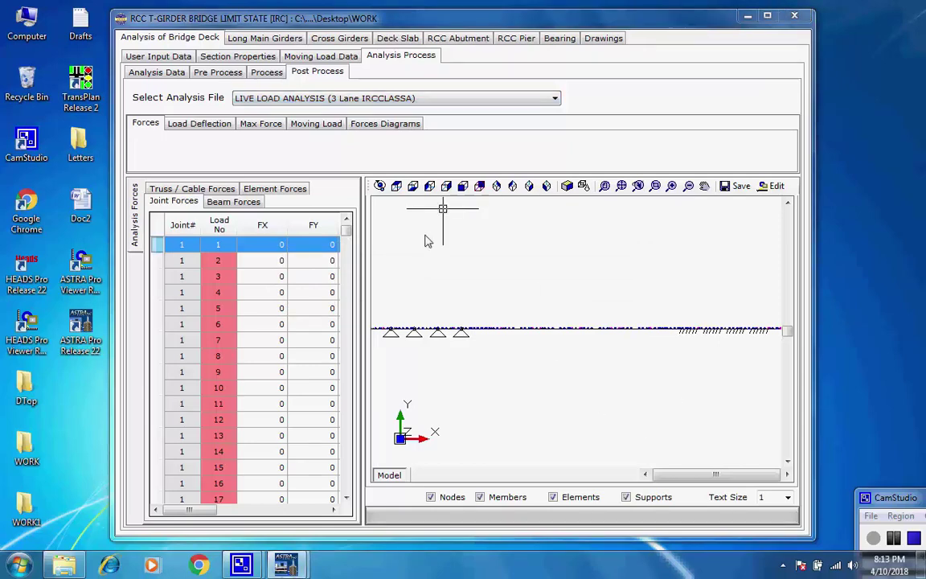
{"action": "left_click", "coordinate": [381, 186]}
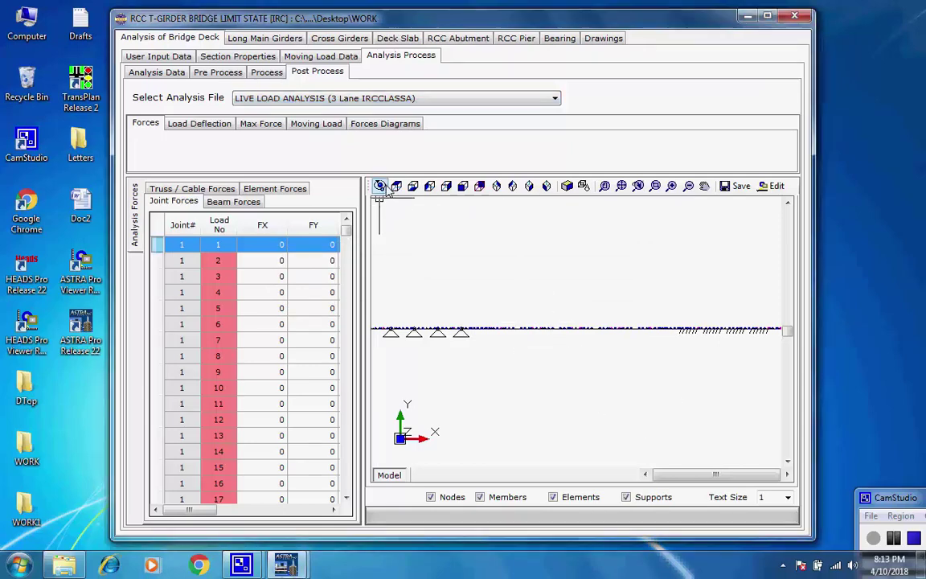
{"action": "left_click", "coordinate": [381, 186]}
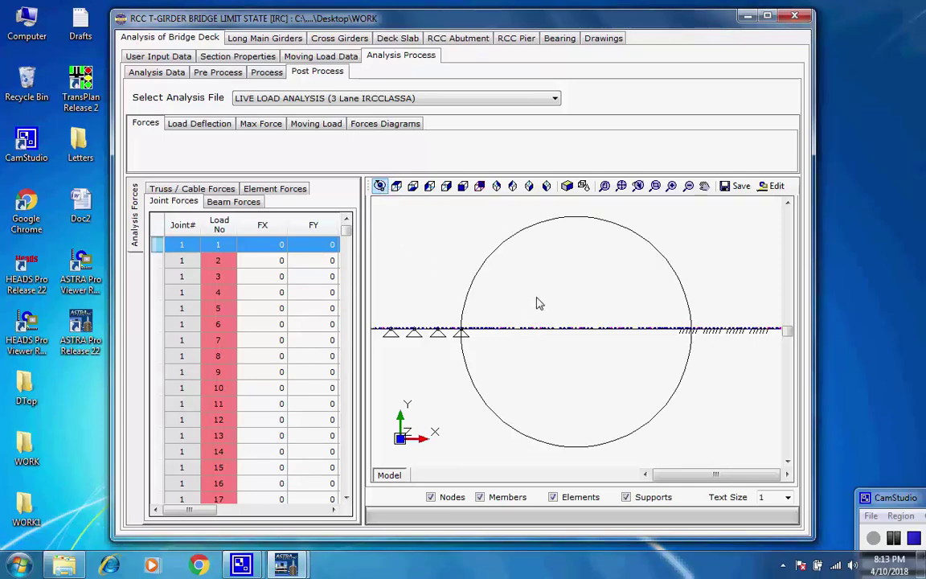
{"action": "mouse_move", "coordinate": [533, 325]}
{"action": "left_mouse_down"}
{"action": "mouse_move", "coordinate": [541, 343]}
{"action": "mouse_move", "coordinate": [647, 302]}
{"action": "mouse_move", "coordinate": [731, 363]}
{"action": "mouse_move", "coordinate": [612, 387]}
{"action": "mouse_move", "coordinate": [591, 414]}
{"action": "left_mouse_up"}
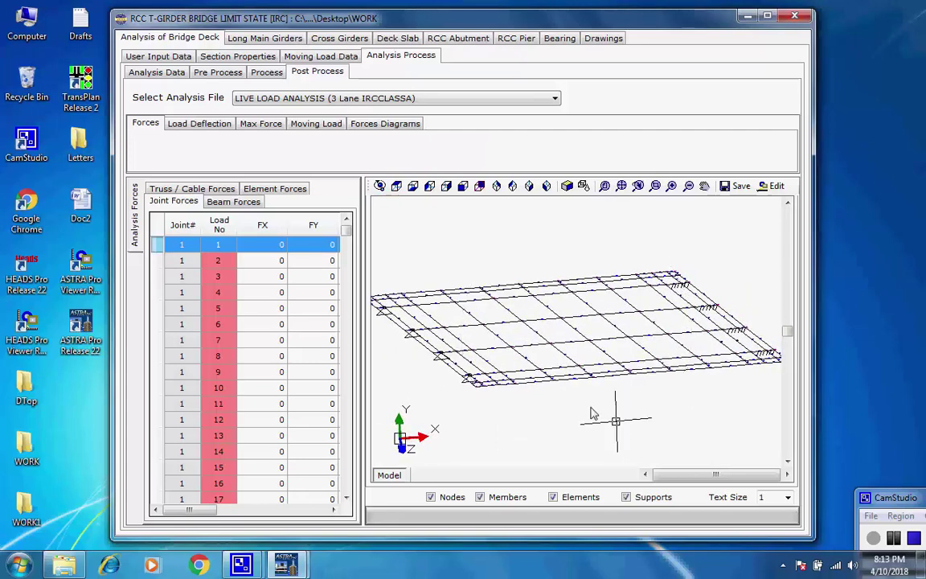
Show the moving load model in 3D and expand the IRCCLASSA axle loads and all three load start positions
{"action": "left_click", "coordinate": [332, 129]}
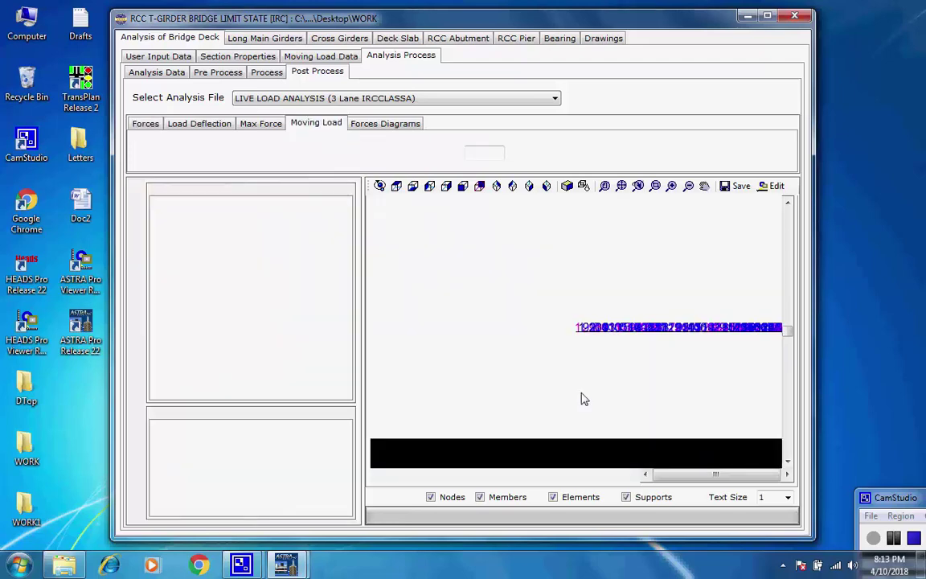
{"action": "left_click_drag", "start_coordinate": [596, 392], "coordinate": [556, 420]}
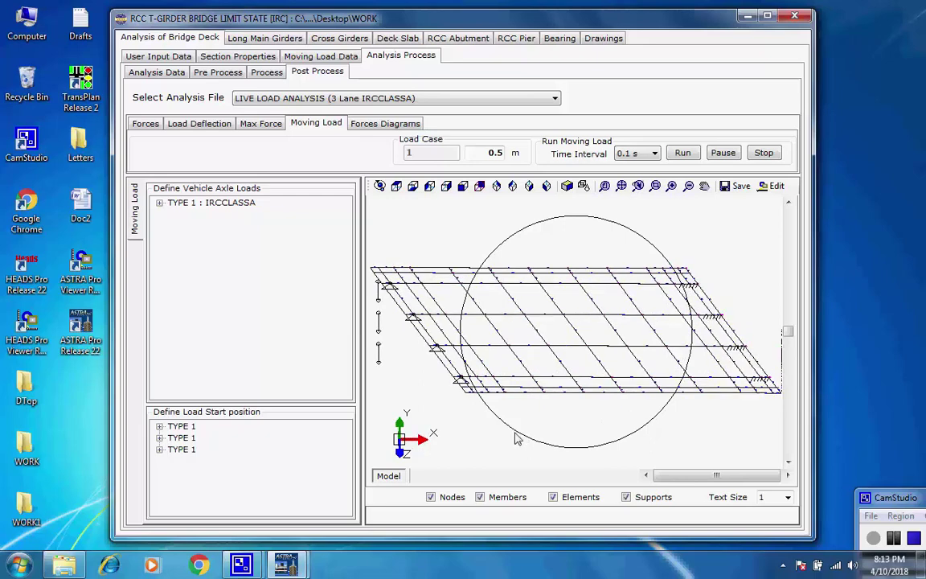
{"action": "left_click_drag", "start_coordinate": [496, 437], "coordinate": [514, 420]}
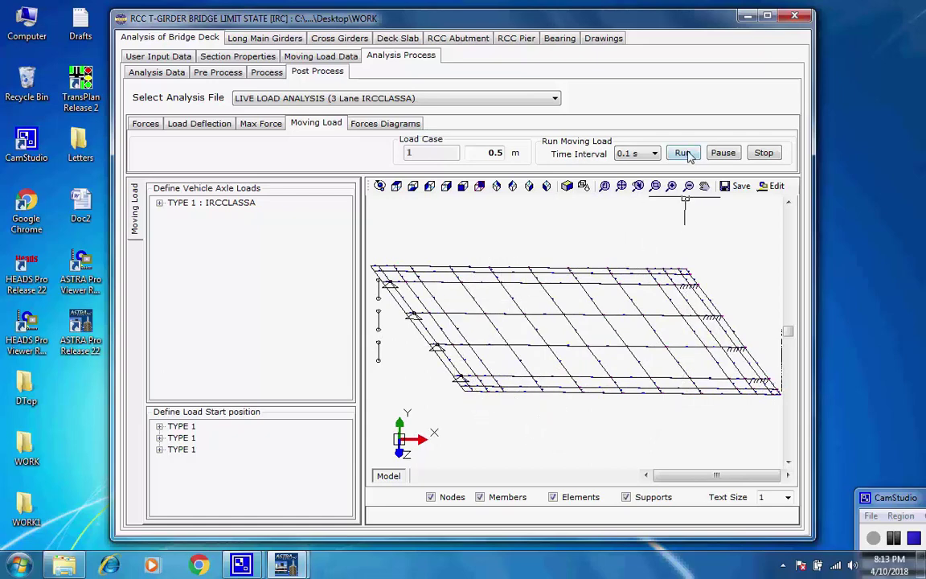
{"action": "left_click", "coordinate": [160, 203]}
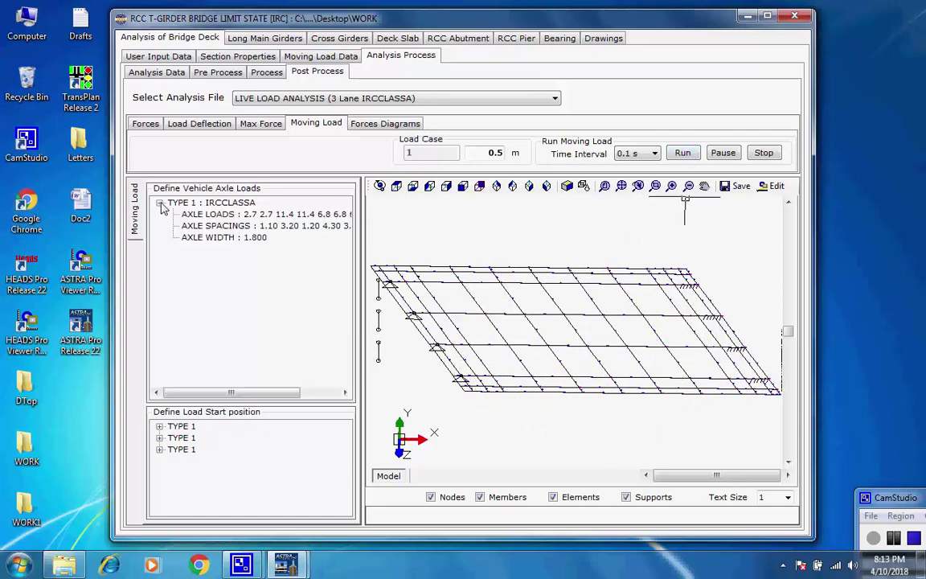
{"action": "left_click", "coordinate": [160, 426]}
{"action": "left_click", "coordinate": [159, 485]}
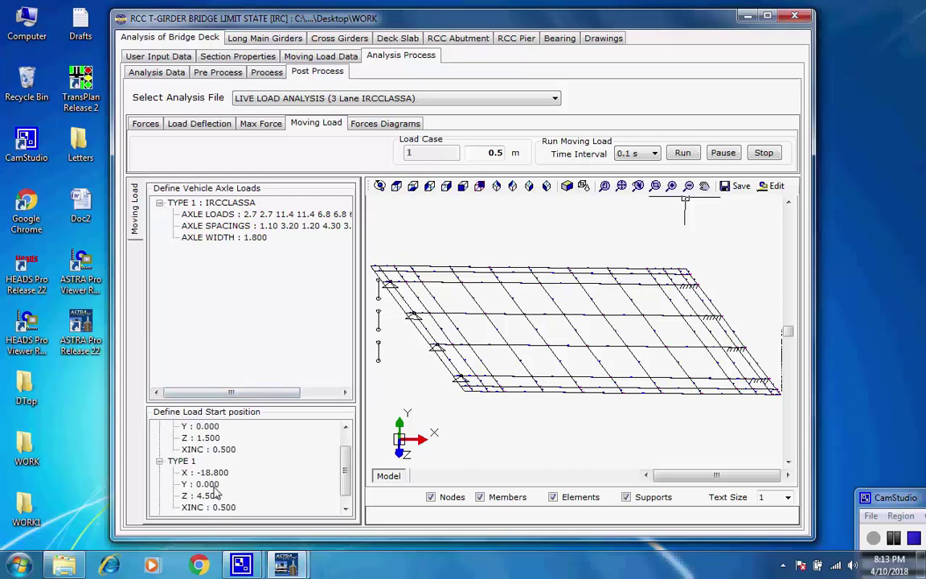
{"action": "scroll", "coordinate": [251, 470], "scroll_direction": "down", "scroll_amount": 1}
{"action": "left_click", "coordinate": [159, 508]}
Run the three-lane moving load animation across the deck, replay it, then stop it and close the analysis window
{"action": "left_click", "coordinate": [682, 153]}
{"action": "left_click", "coordinate": [690, 158]}
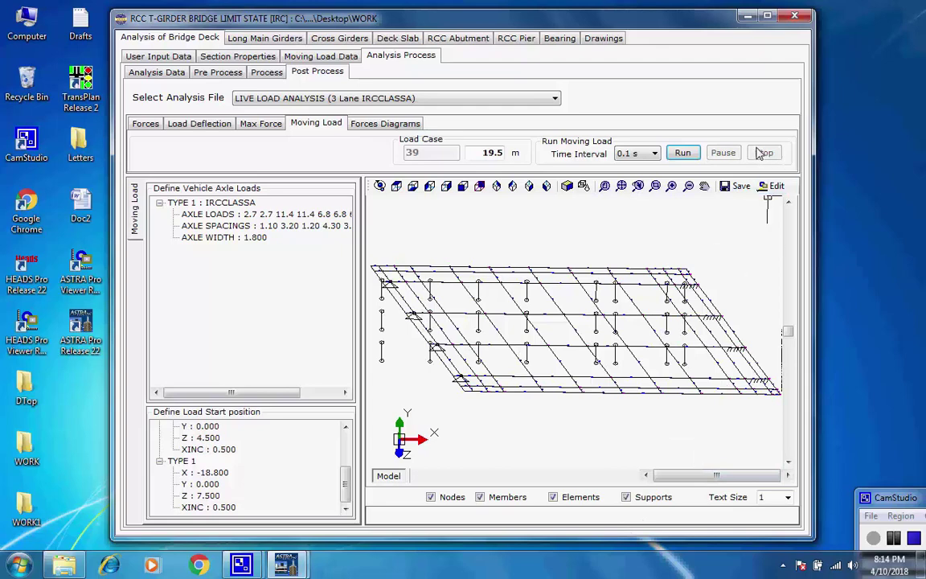
{"action": "left_click", "coordinate": [683, 155]}
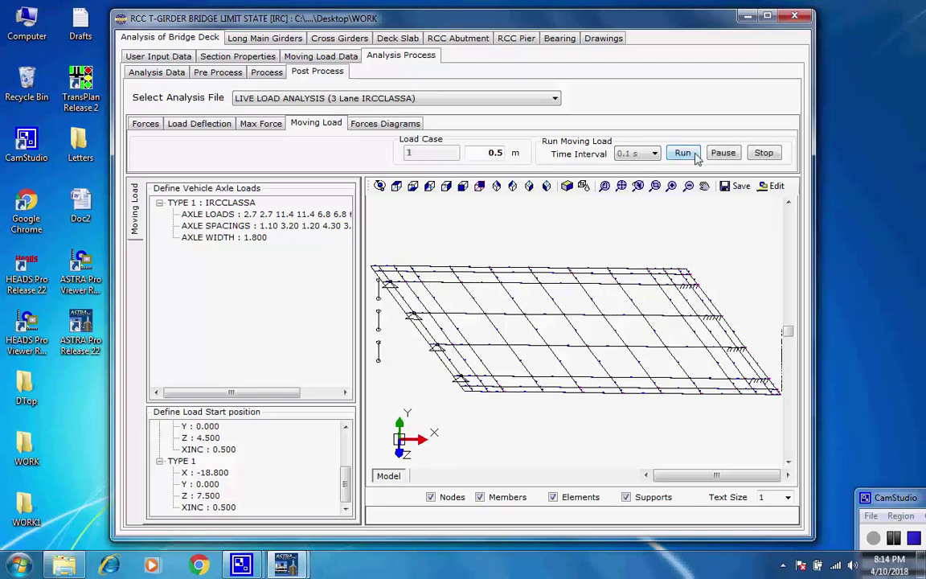
{"action": "left_click", "coordinate": [764, 153]}
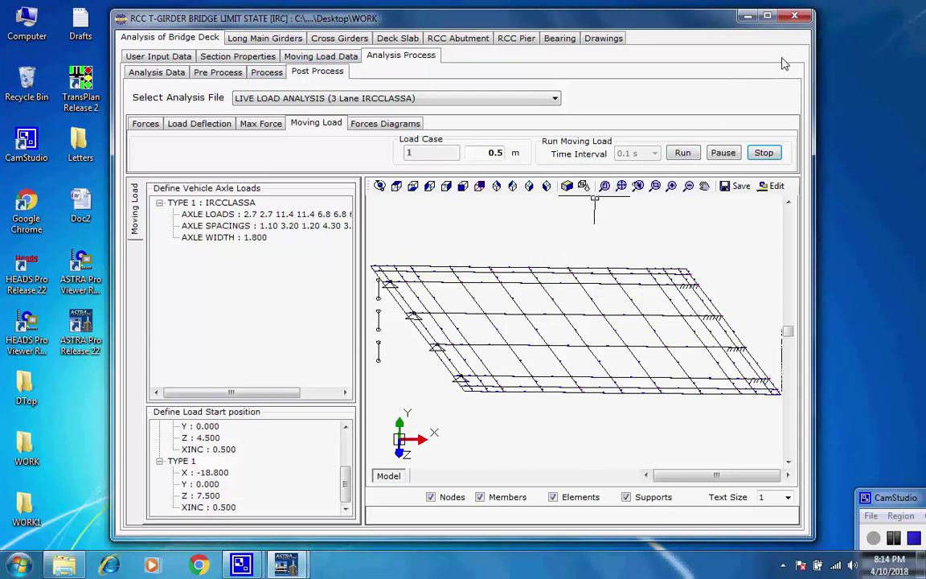
{"action": "left_click", "coordinate": [794, 16]}
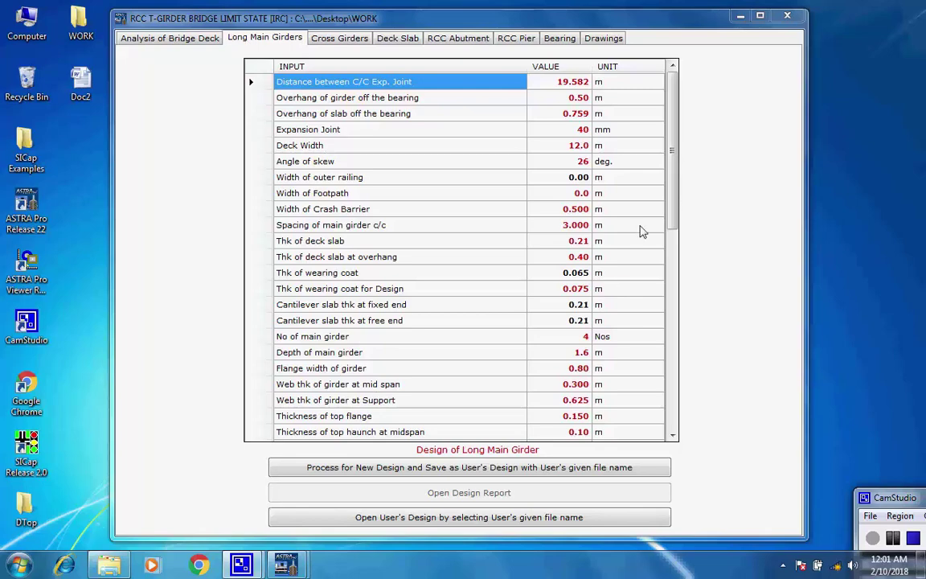
Check the long main girder design inputs, process them as a new design and dismiss the completion message
{"action": "scroll", "coordinate": [674, 252], "scroll_direction": "down", "scroll_amount": 2}
{"action": "left_click_drag", "start_coordinate": [673, 252], "coordinate": [674, 436]}
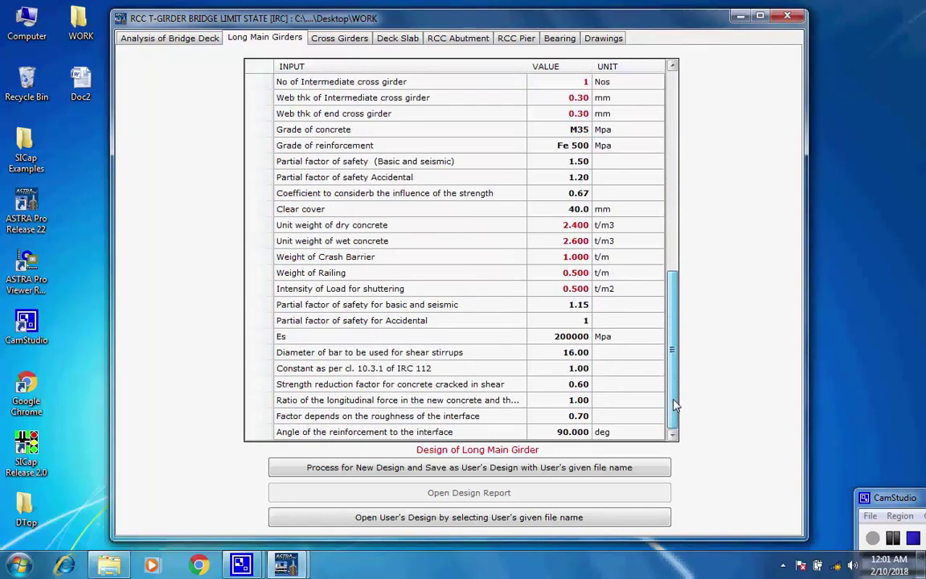
{"action": "scroll", "coordinate": [673, 414], "scroll_direction": "up", "scroll_amount": 4}
{"action": "left_click_drag", "start_coordinate": [675, 308], "coordinate": [671, 181]}
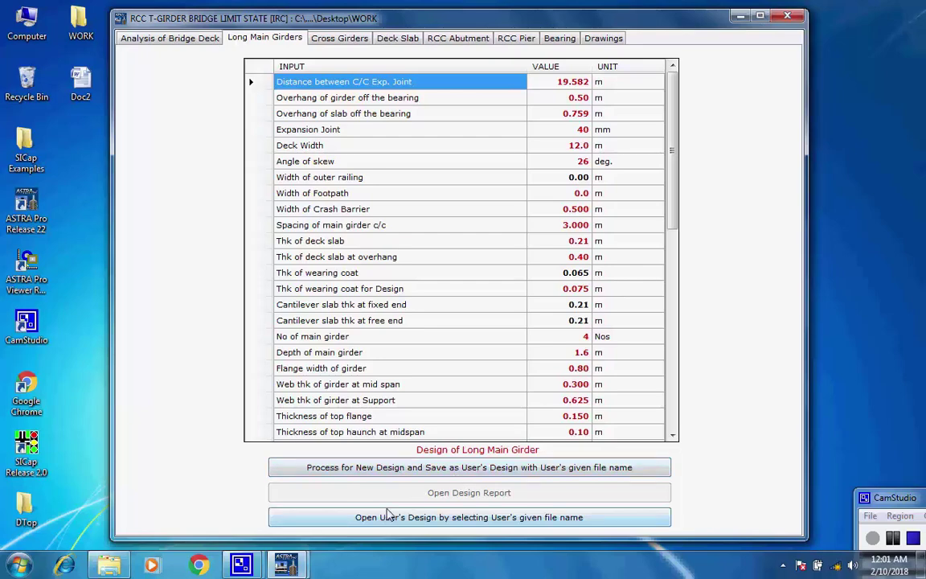
{"action": "left_click", "coordinate": [433, 469]}
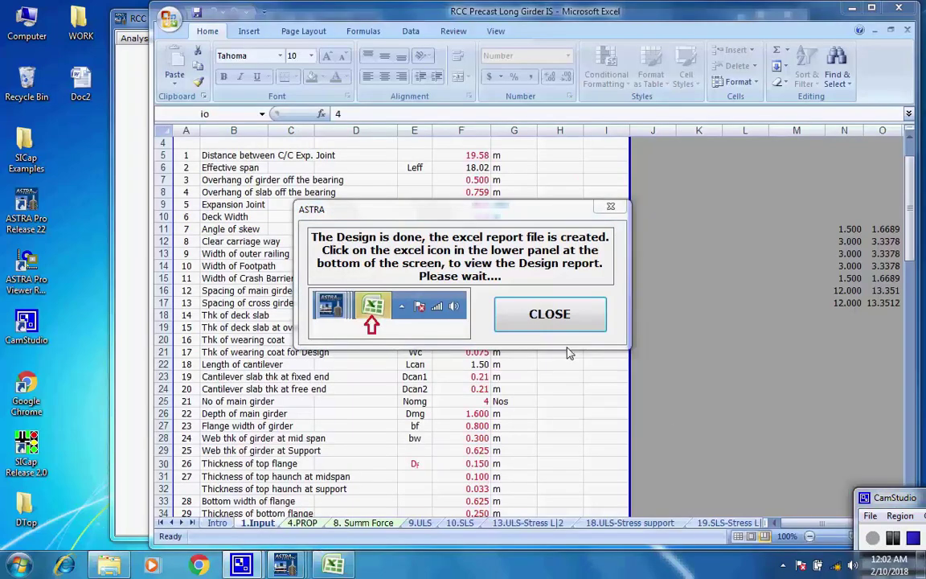
{"action": "left_click", "coordinate": [514, 317]}
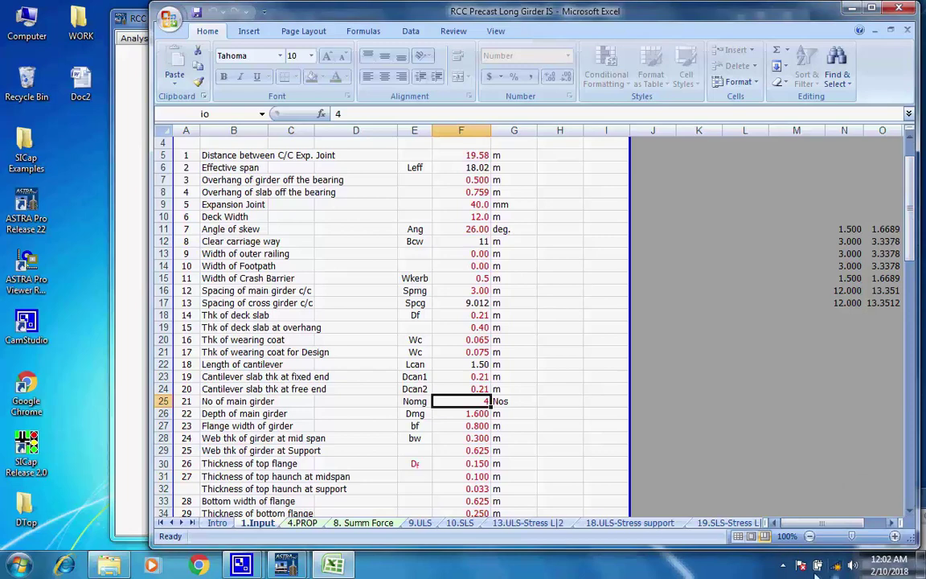
Examine the basic design data and the section property calculations in the long main girder design report
{"action": "mouse_move", "coordinate": [242, 565]}
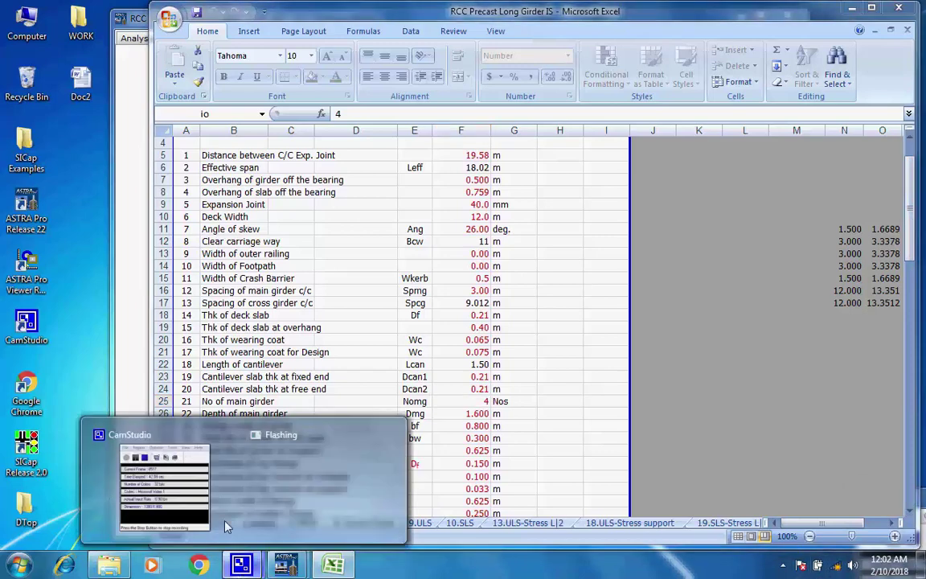
{"action": "left_click", "coordinate": [197, 522]}
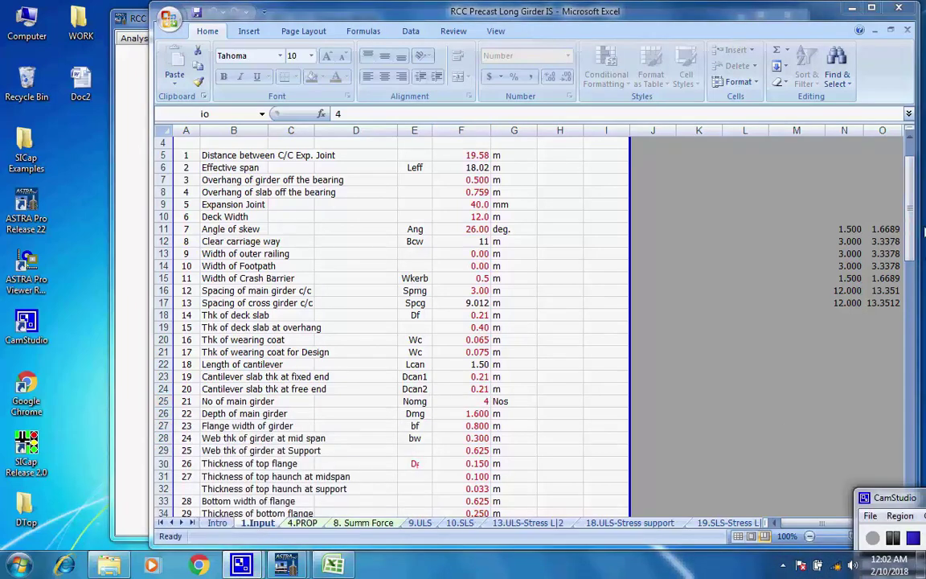
{"action": "left_click", "coordinate": [912, 229]}
{"action": "mouse_move", "coordinate": [913, 229]}
{"action": "left_mouse_down"}
{"action": "mouse_move", "coordinate": [913, 507]}
{"action": "mouse_move", "coordinate": [919, 225]}
{"action": "left_mouse_up"}
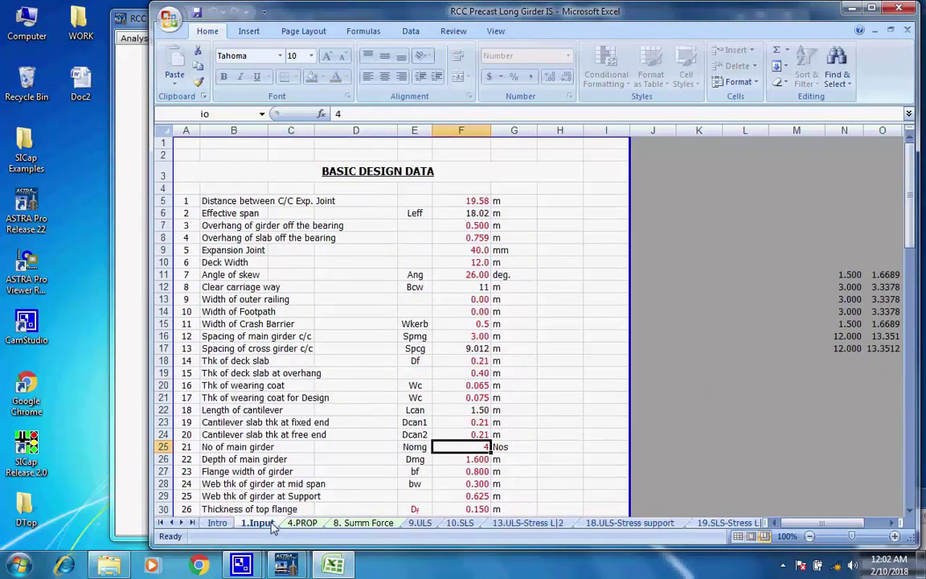
{"action": "left_click", "coordinate": [303, 523]}
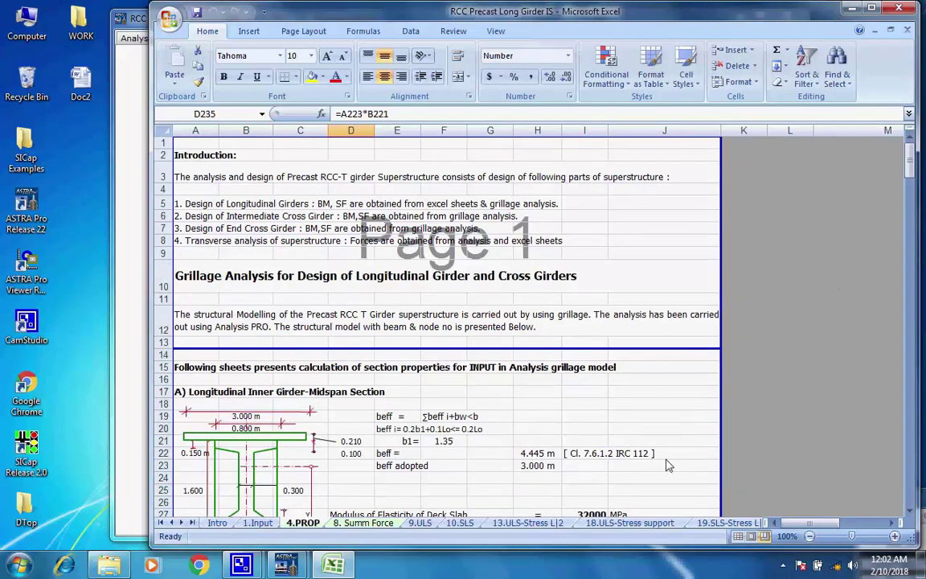
{"action": "left_click_drag", "start_coordinate": [912, 161], "coordinate": [914, 332]}
{"action": "left_click_drag", "start_coordinate": [915, 347], "coordinate": [462, 575]}
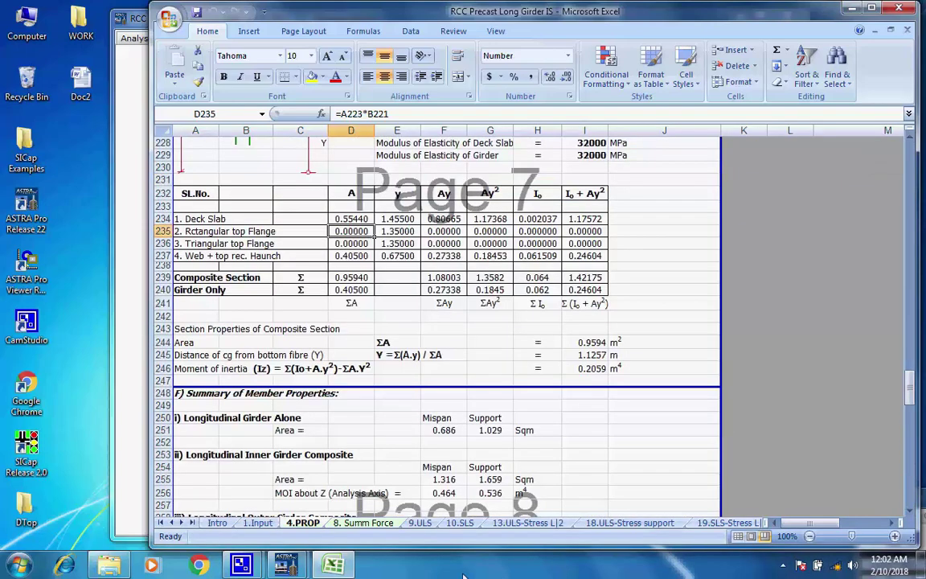
Review the girder force summary and the factored ULS and SLS bending moment and shear force sheets
{"action": "left_click", "coordinate": [381, 524]}
{"action": "left_click_drag", "start_coordinate": [909, 176], "coordinate": [828, 215]}
{"action": "left_click", "coordinate": [429, 523]}
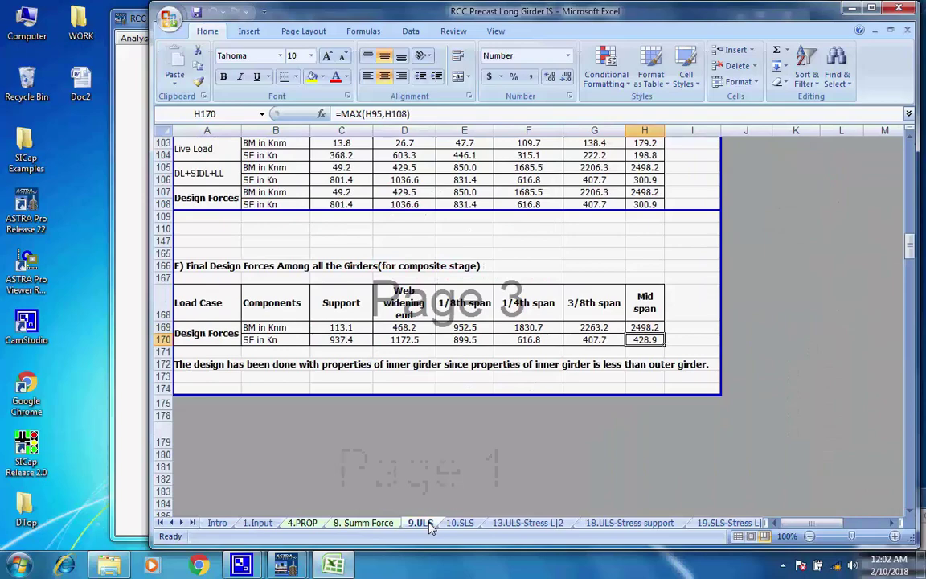
{"action": "left_click_drag", "start_coordinate": [911, 251], "coordinate": [913, 149]}
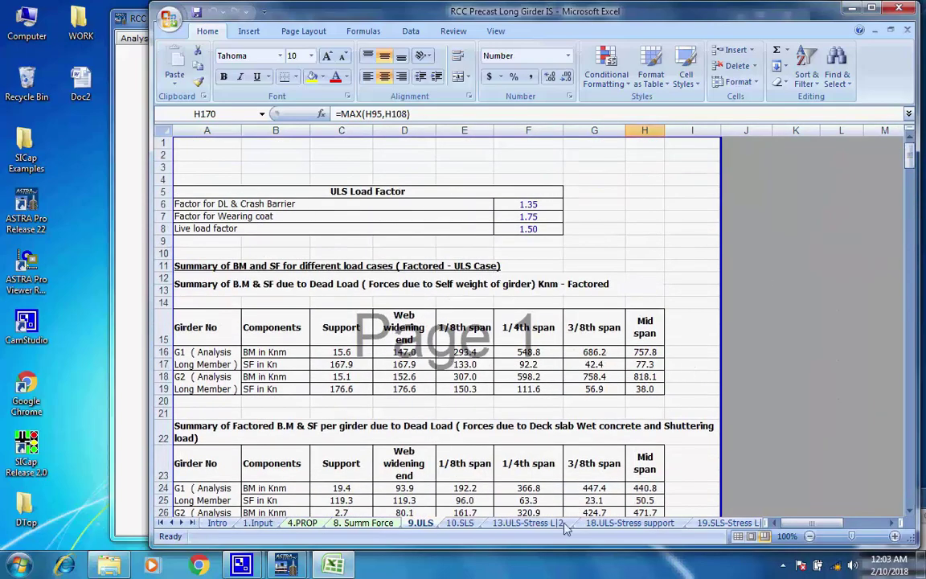
{"action": "left_click", "coordinate": [460, 523]}
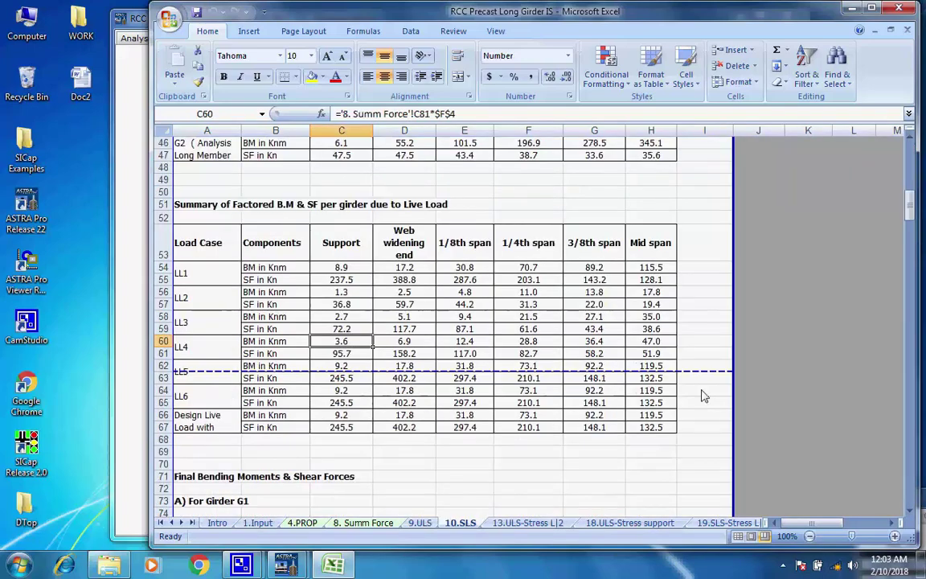
Review the SLS load factors and the ULS girder design checks on the L/2 and support stress sheets
{"action": "left_click_drag", "start_coordinate": [910, 205], "coordinate": [915, 157]}
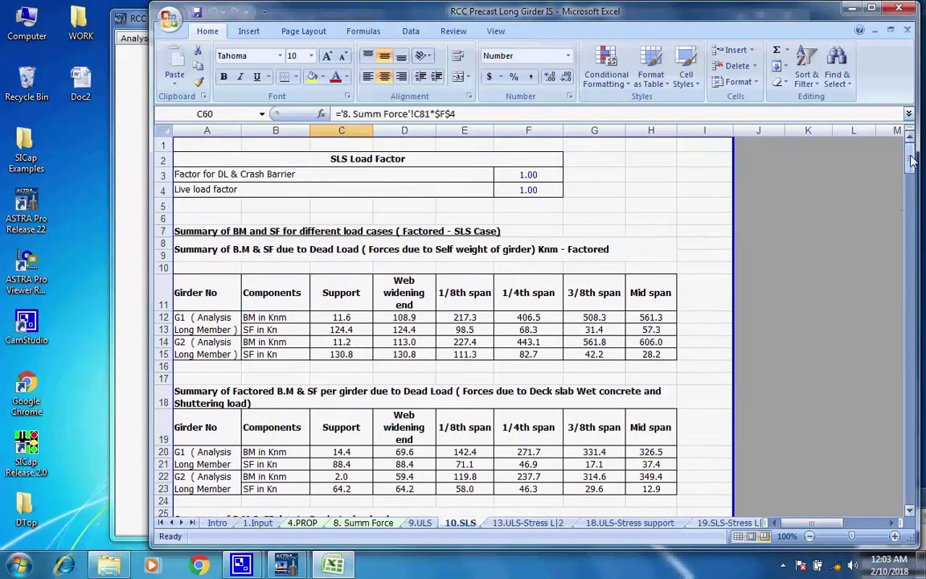
{"action": "left_click", "coordinate": [529, 523]}
{"action": "left_click_drag", "start_coordinate": [910, 358], "coordinate": [911, 337]}
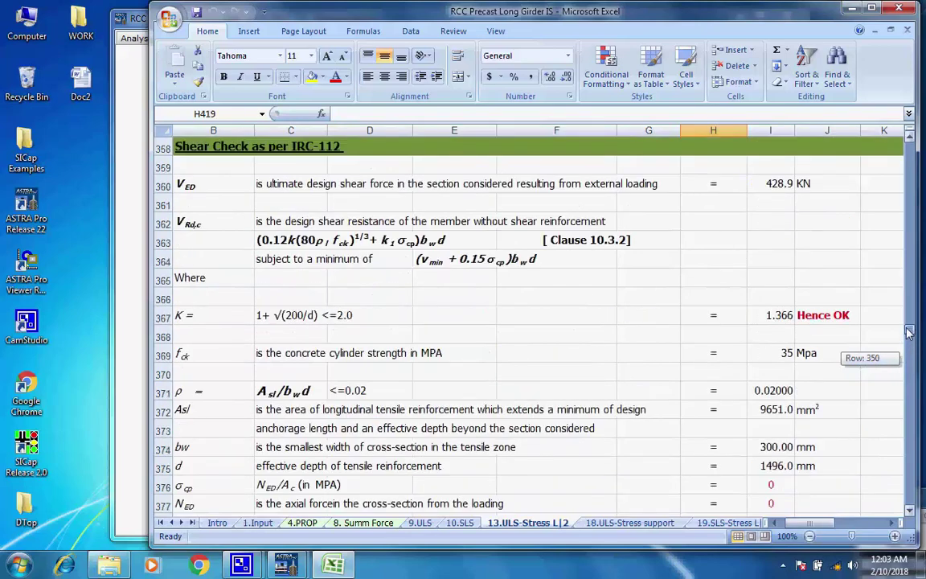
{"action": "left_click_drag", "start_coordinate": [911, 338], "coordinate": [905, 141]}
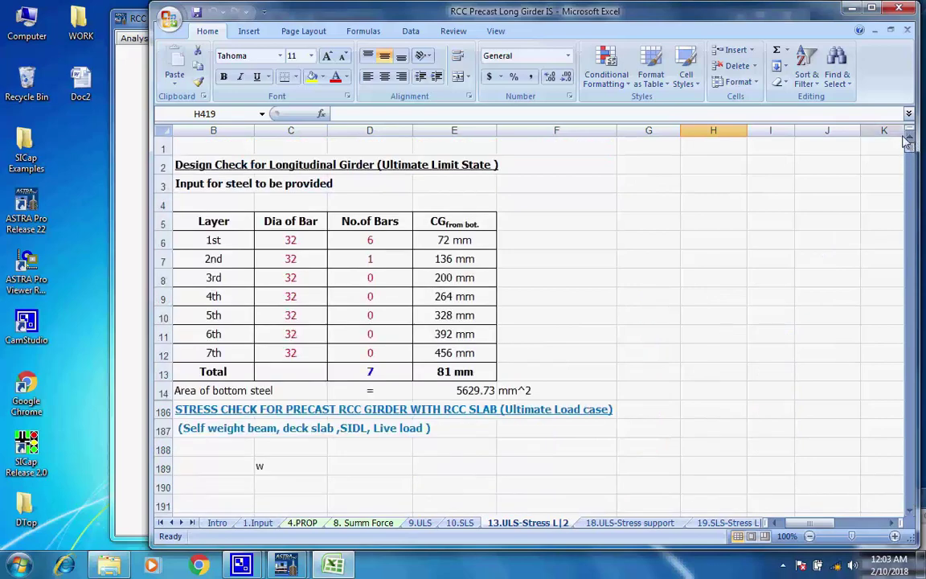
{"action": "left_click", "coordinate": [635, 523]}
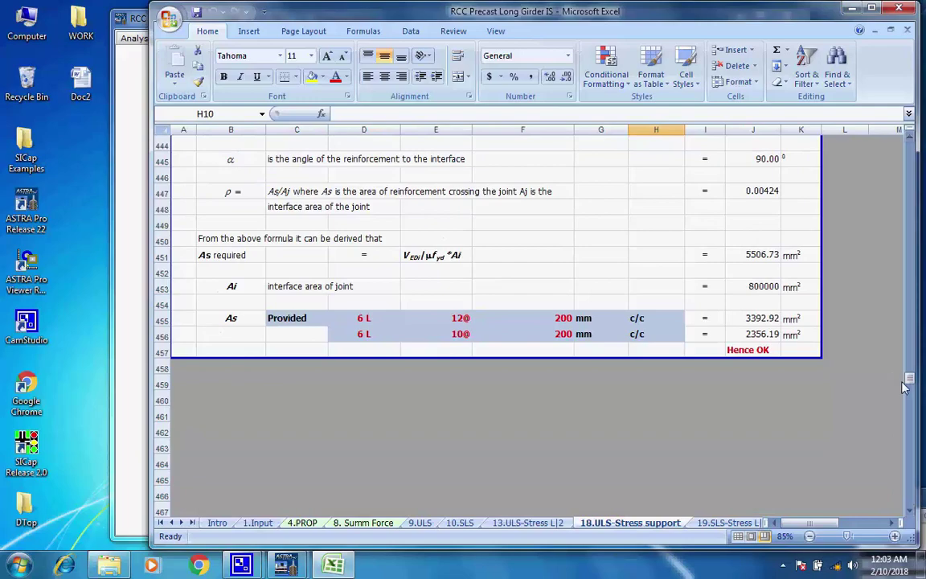
{"action": "left_click_drag", "start_coordinate": [909, 379], "coordinate": [914, 142]}
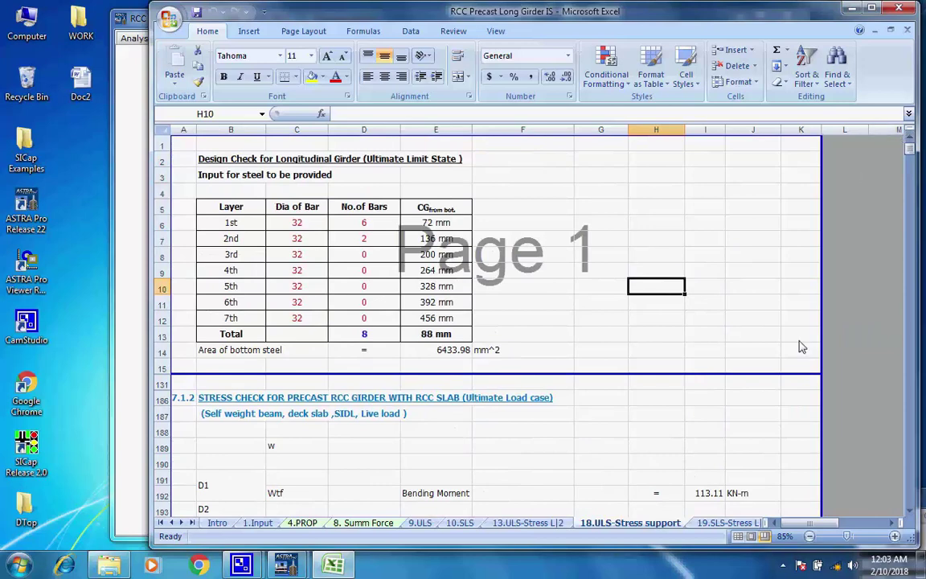
Examine the SLS stress checks on the L/2 sheet, including the deshuttering case, live load case and midspan design moments
{"action": "left_click", "coordinate": [726, 524]}
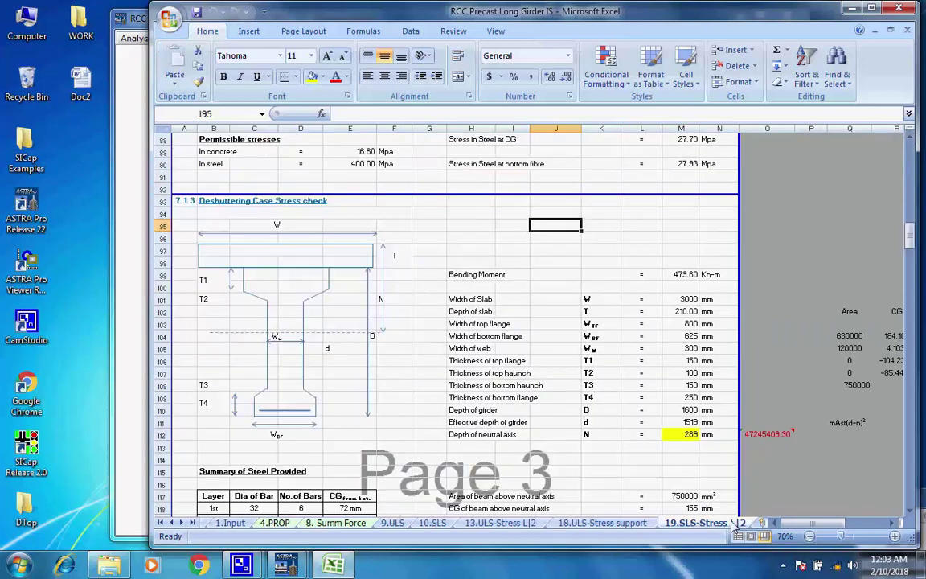
{"action": "left_click_drag", "start_coordinate": [907, 239], "coordinate": [699, 562]}
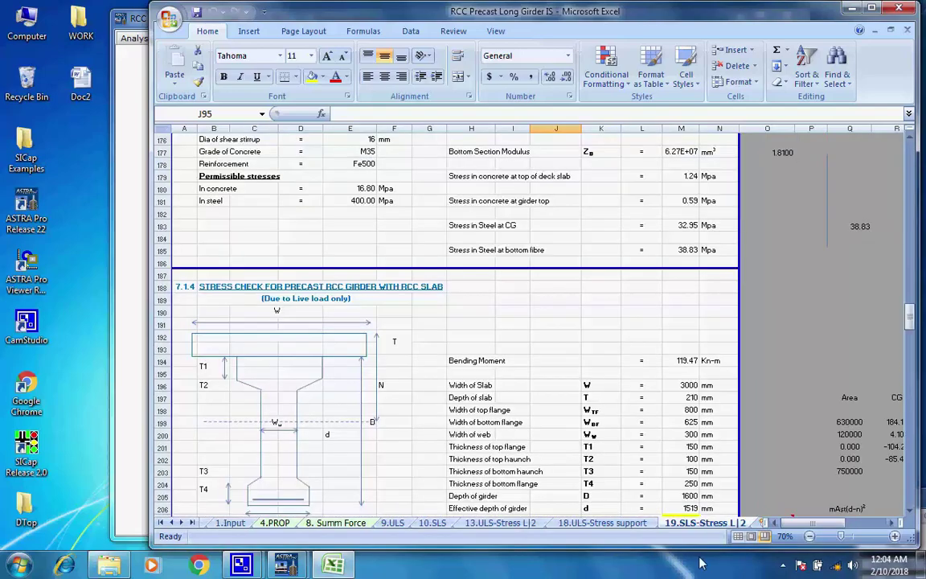
{"action": "left_click", "coordinate": [182, 523]}
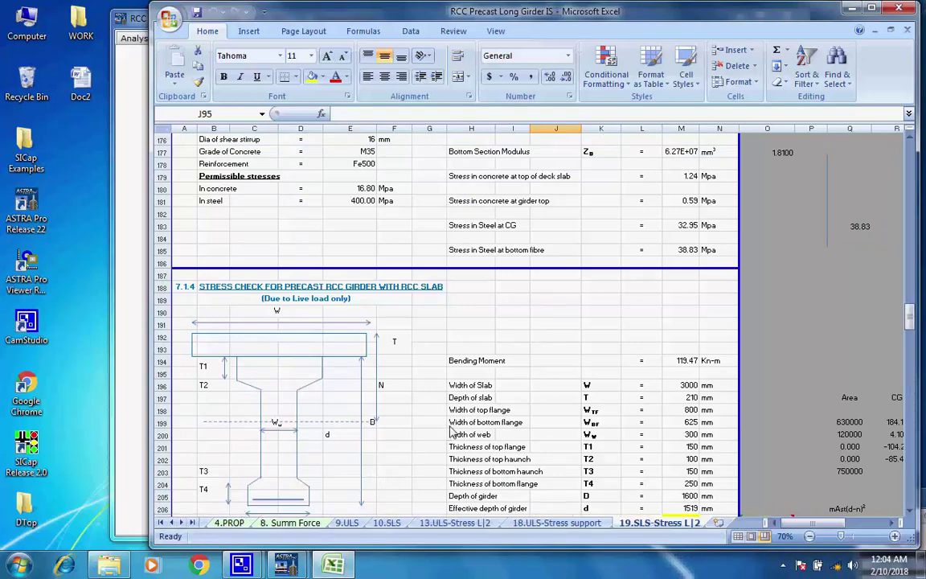
{"action": "scroll", "coordinate": [412, 384], "scroll_direction": "up", "scroll_amount": 14}
{"action": "left_click_drag", "start_coordinate": [908, 277], "coordinate": [908, 144]}
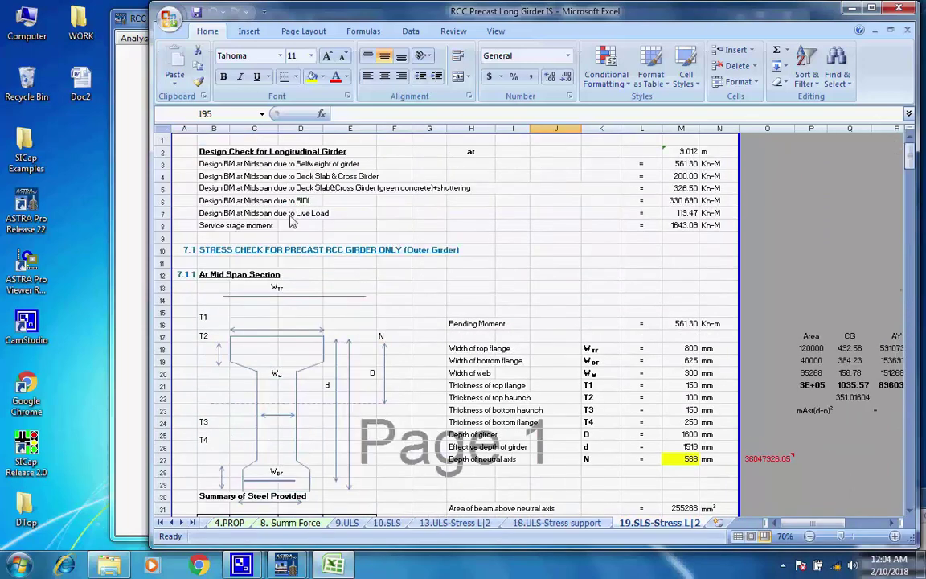
{"action": "left_click", "coordinate": [167, 20]}
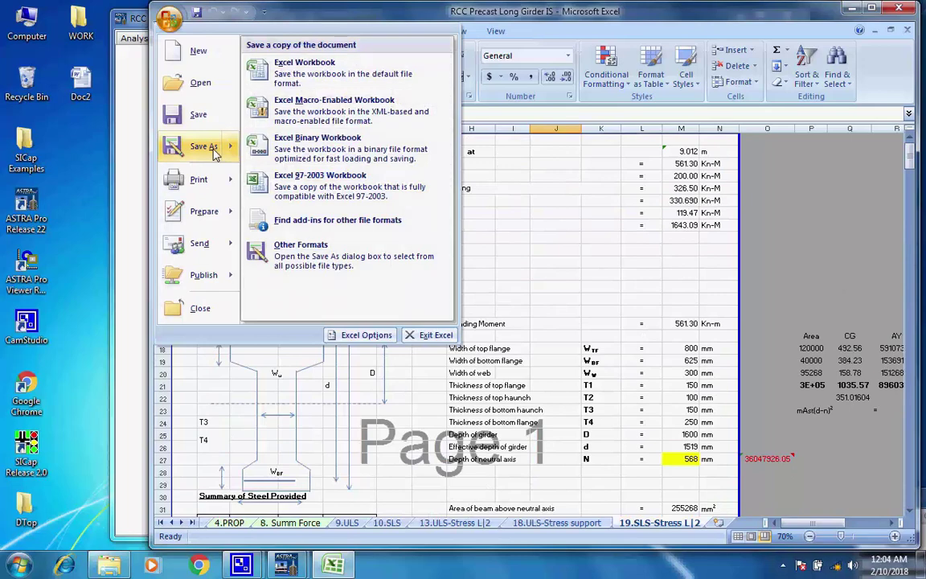
{"action": "key", "text": "Escape"}
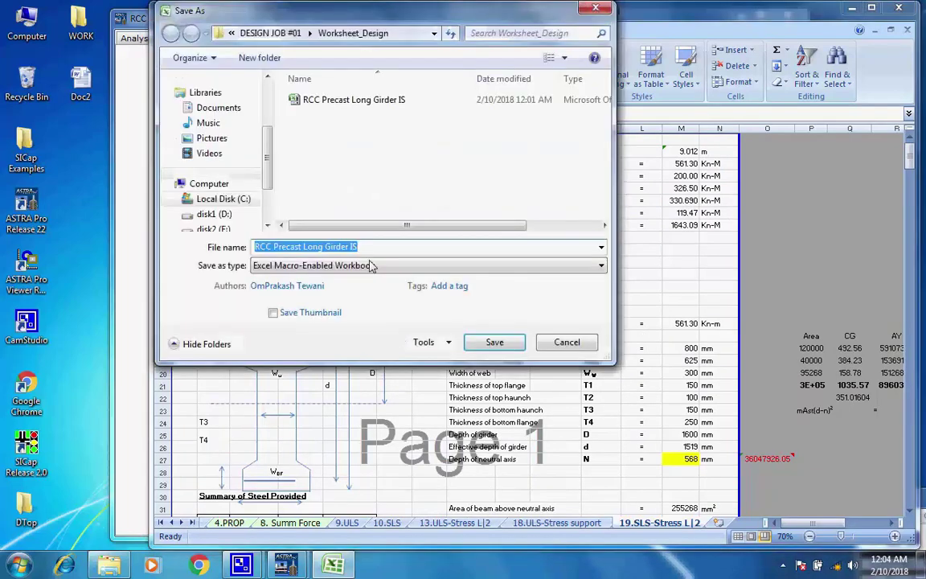
{"action": "left_click", "coordinate": [366, 247]}
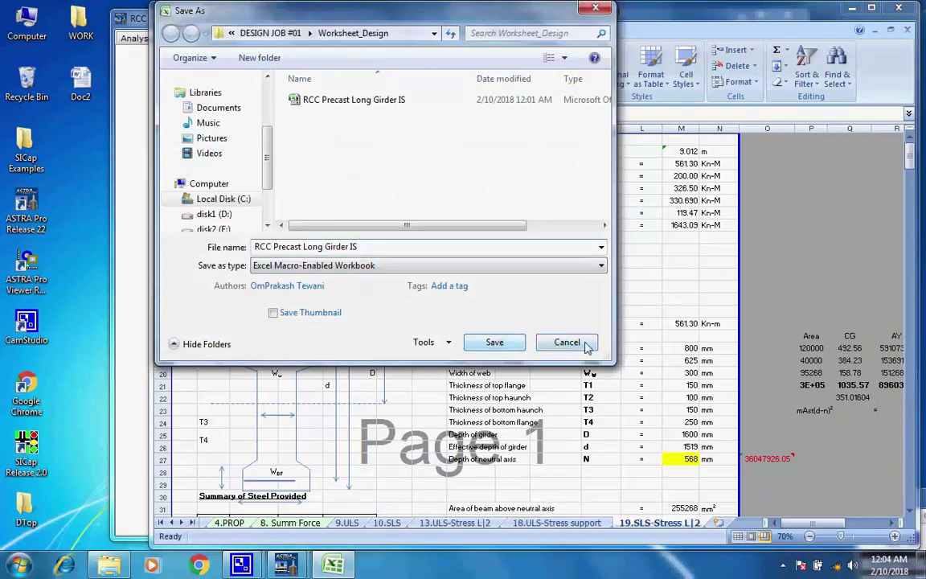
{"action": "left_click", "coordinate": [585, 344]}
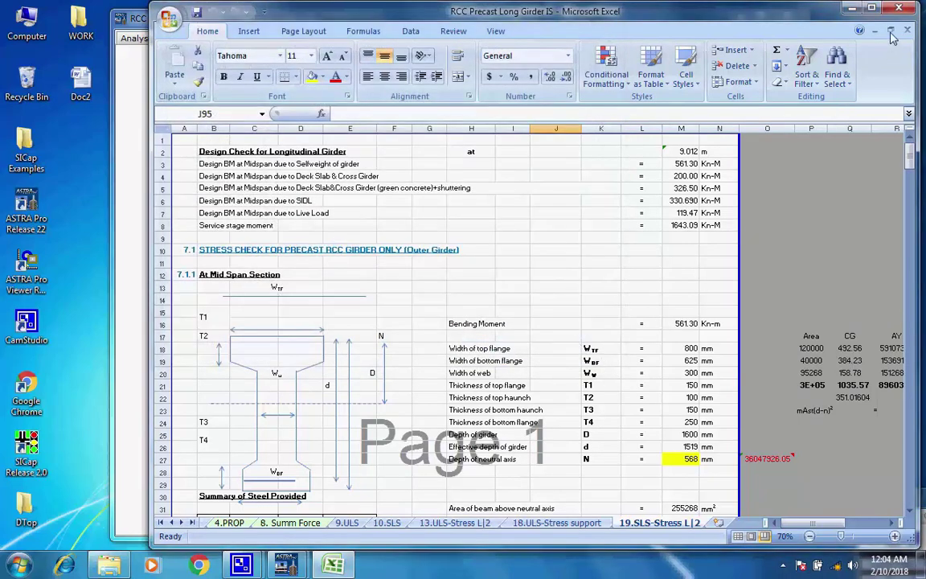
Close the long girder report, then process the cross girder as a new design and dismiss the completion message
{"action": "left_click", "coordinate": [898, 9]}
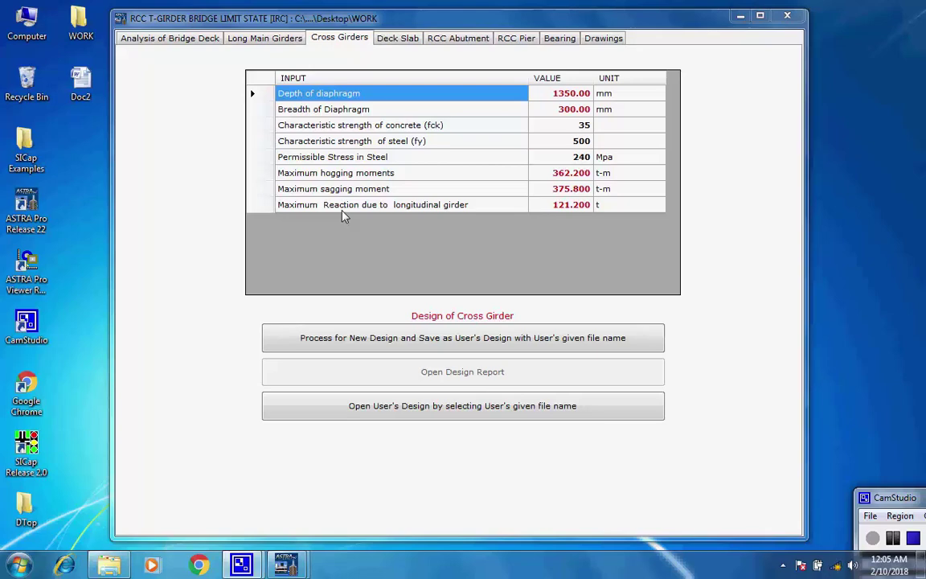
{"action": "left_click", "coordinate": [430, 343]}
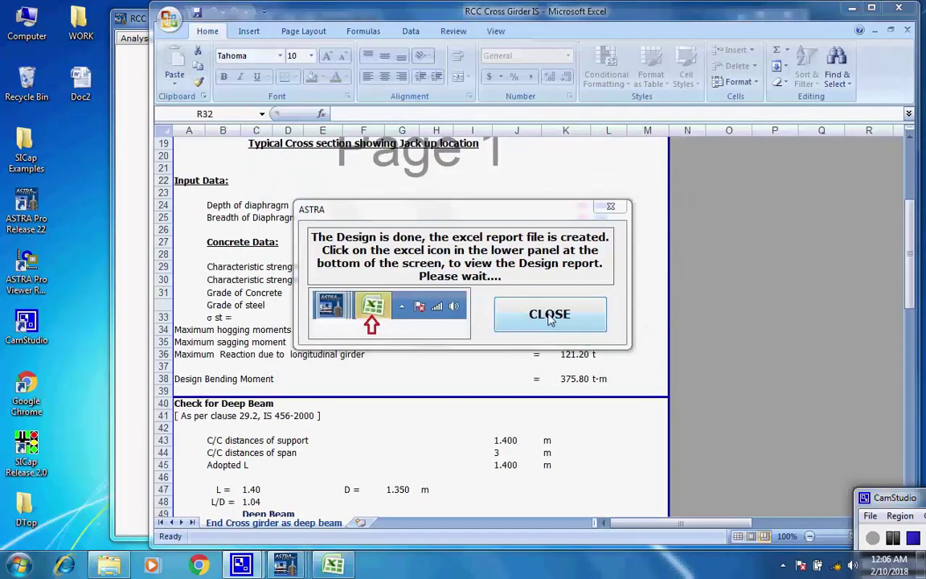
{"action": "left_click", "coordinate": [544, 319]}
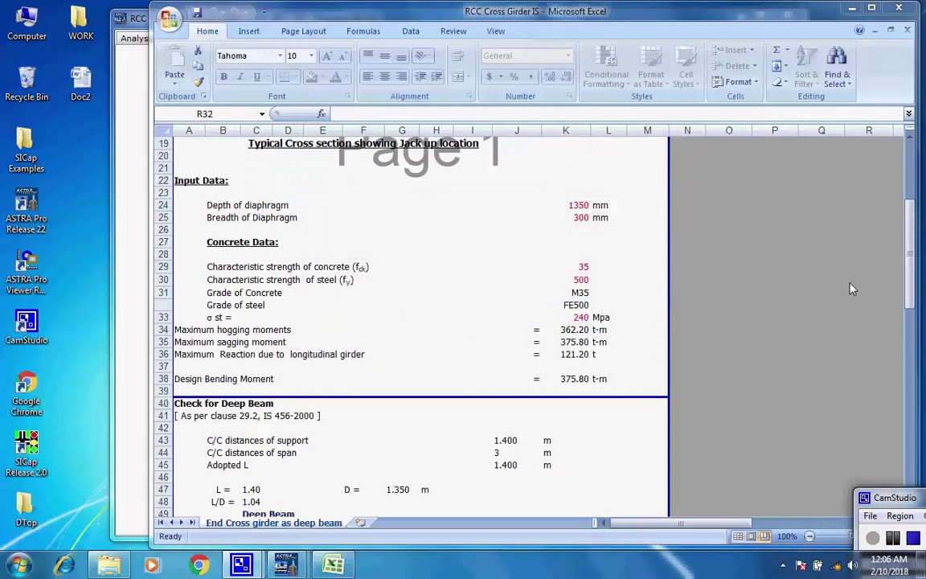
Review the end cross girder design report and close it
{"action": "left_click_drag", "start_coordinate": [909, 257], "coordinate": [767, 302]}
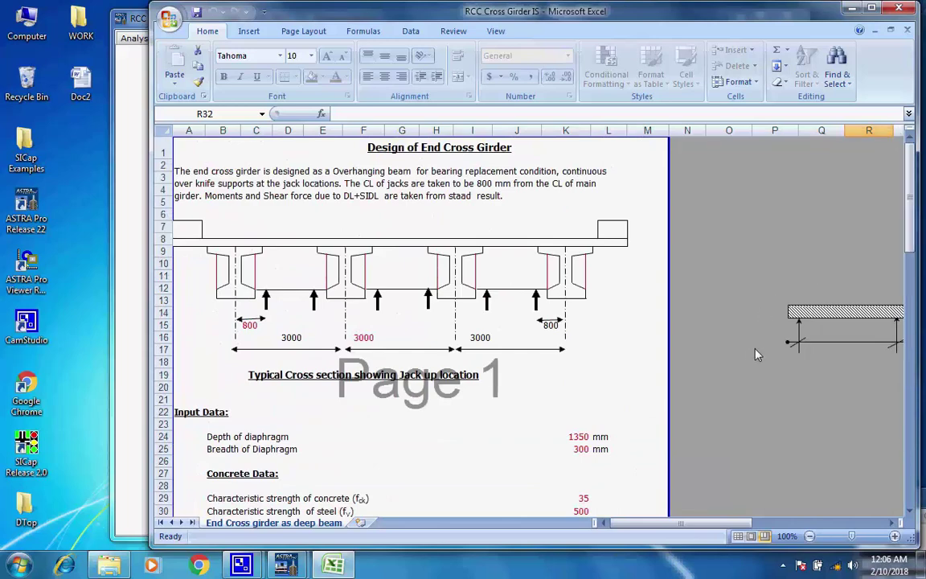
{"action": "left_click", "coordinate": [899, 8]}
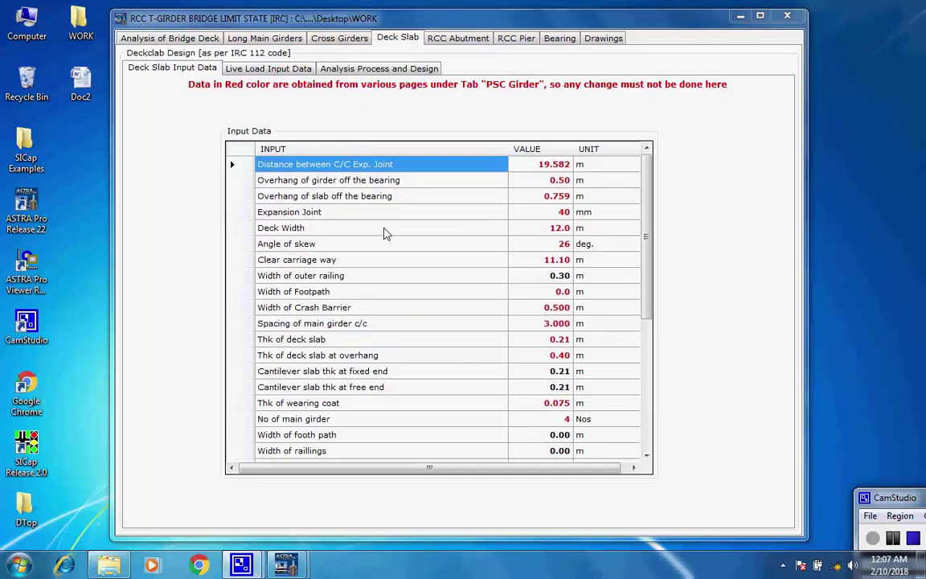
Check the deck slab input data and the live load inputs for Load 1 through Load 6
{"action": "left_click_drag", "start_coordinate": [648, 201], "coordinate": [635, 169]}
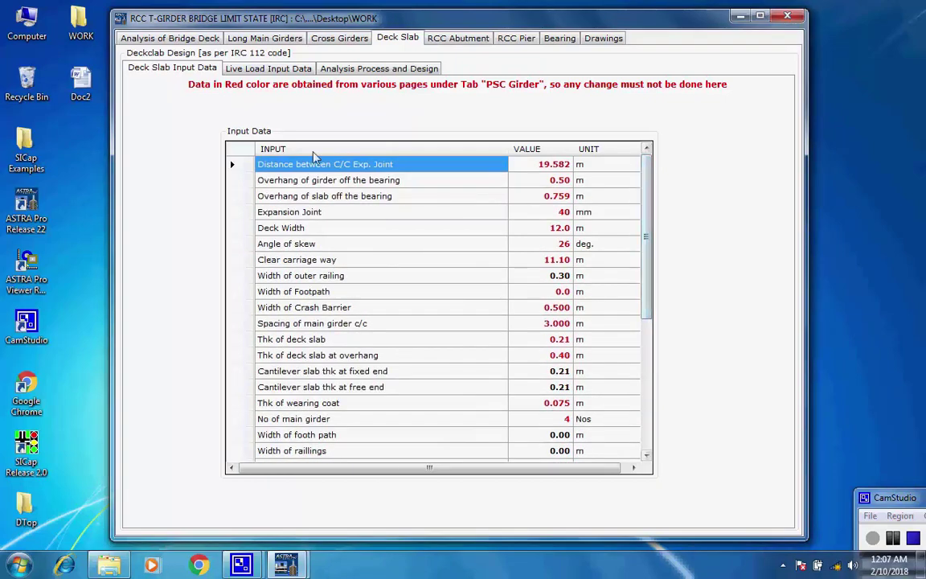
{"action": "left_click", "coordinate": [256, 70]}
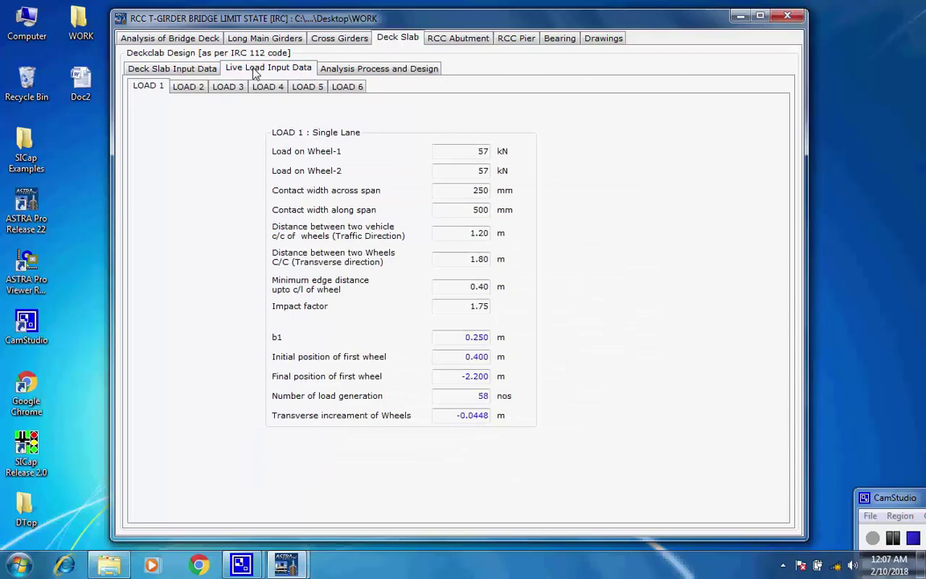
{"action": "left_click", "coordinate": [195, 88]}
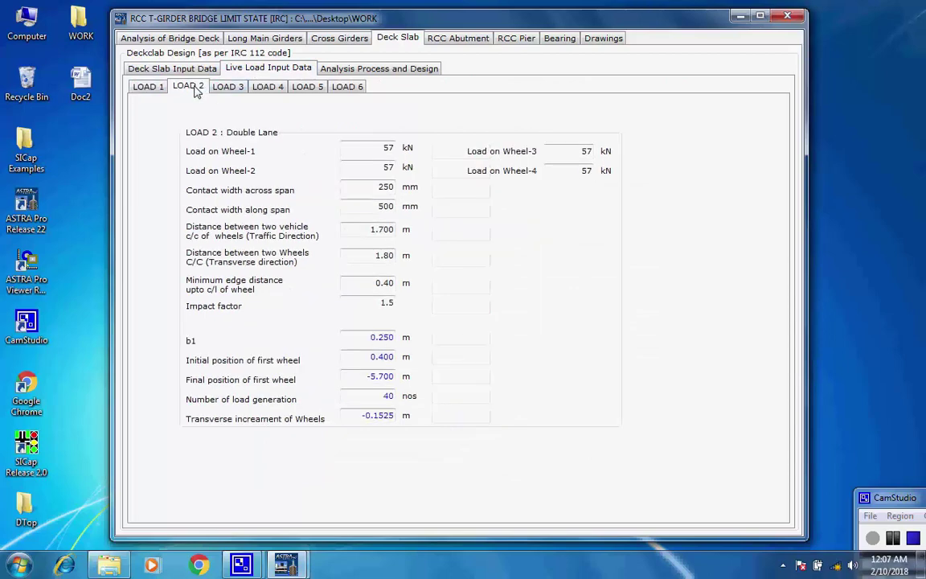
{"action": "left_click", "coordinate": [230, 89]}
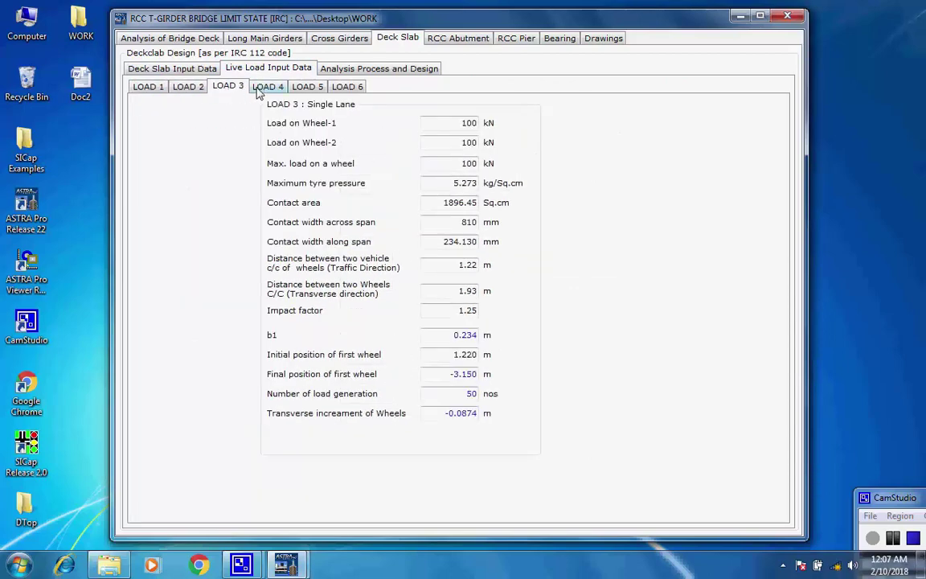
{"action": "left_click", "coordinate": [265, 90]}
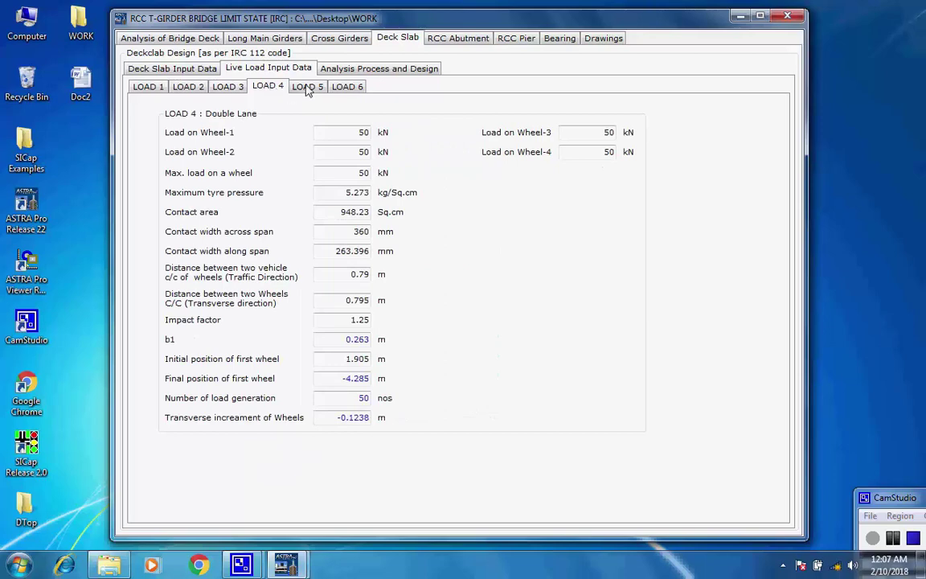
{"action": "left_click", "coordinate": [299, 88]}
{"action": "left_click", "coordinate": [353, 91]}
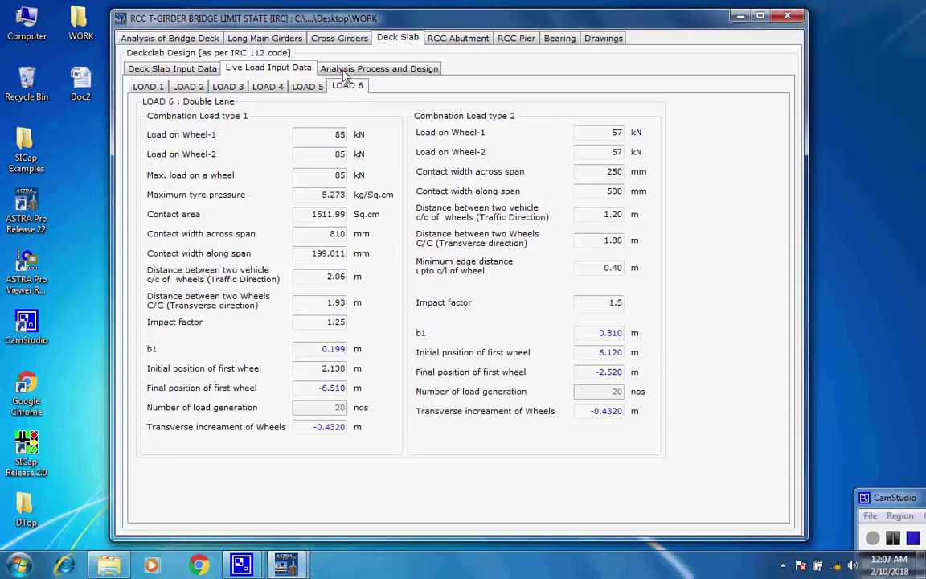
Create the deck slab analysis input data, acknowledge the message and check the list of available analysis files
{"action": "left_click", "coordinate": [344, 72]}
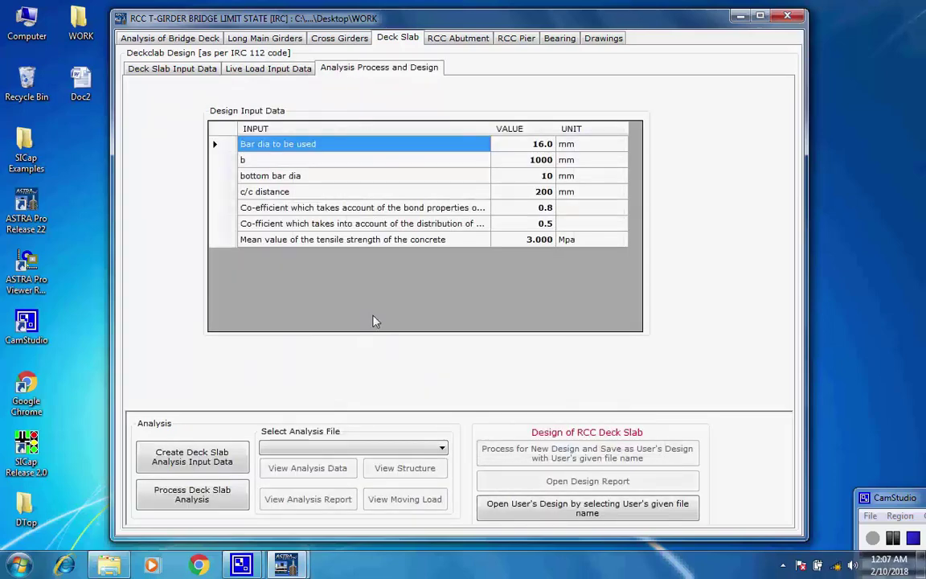
{"action": "left_click", "coordinate": [192, 460]}
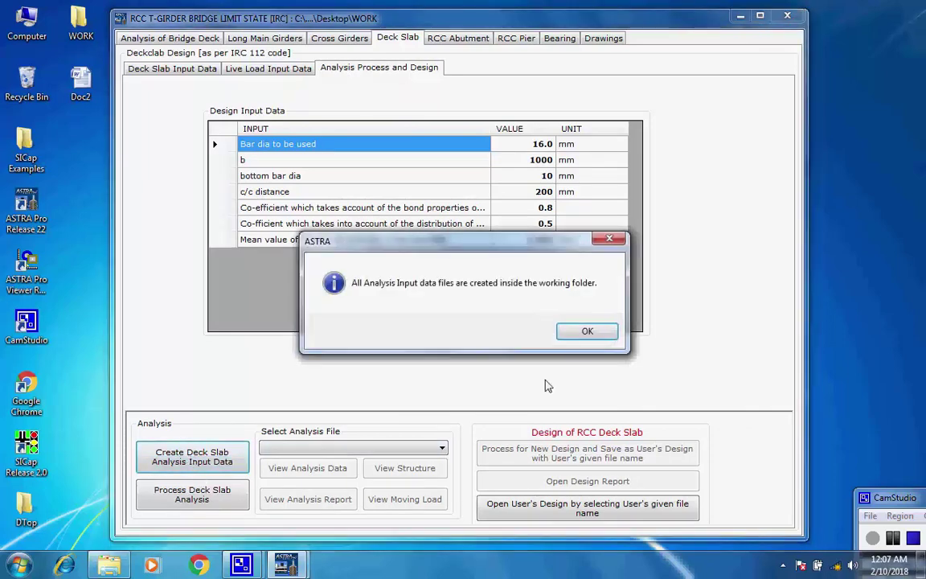
{"action": "left_click", "coordinate": [587, 333]}
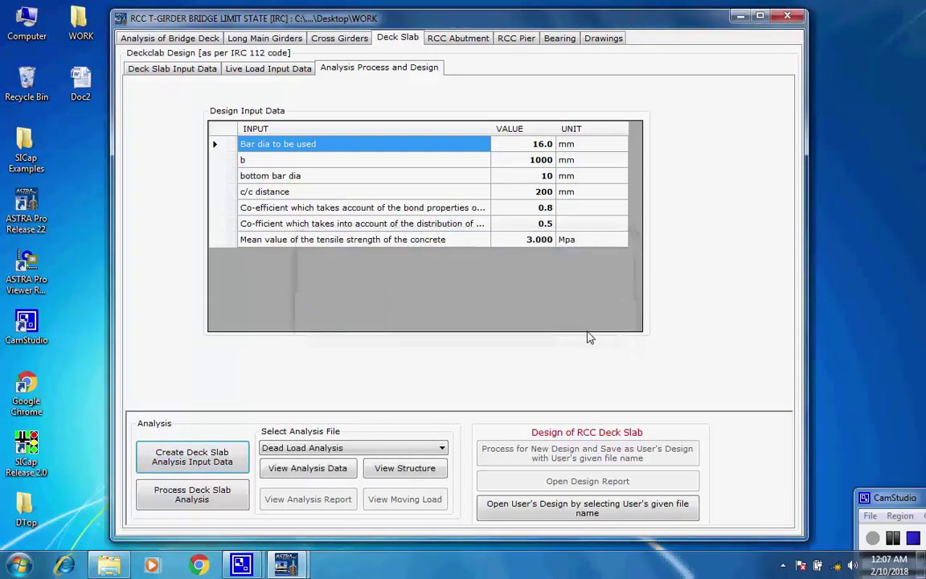
{"action": "left_click", "coordinate": [443, 448]}
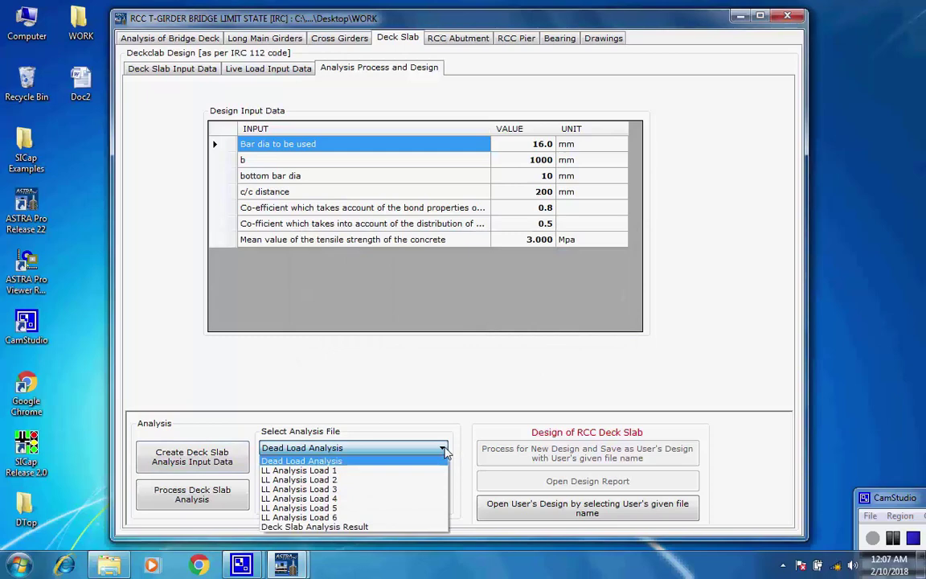
{"action": "left_click", "coordinate": [444, 452]}
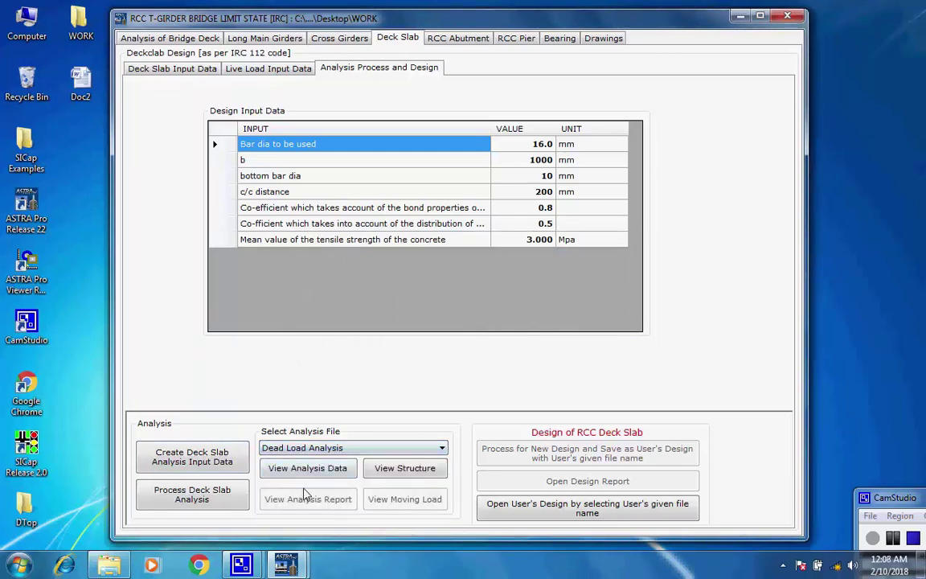
Start the deck slab analysis with all processes selected and run the LL Load 1 analysis through to its report file
{"action": "left_click", "coordinate": [187, 495]}
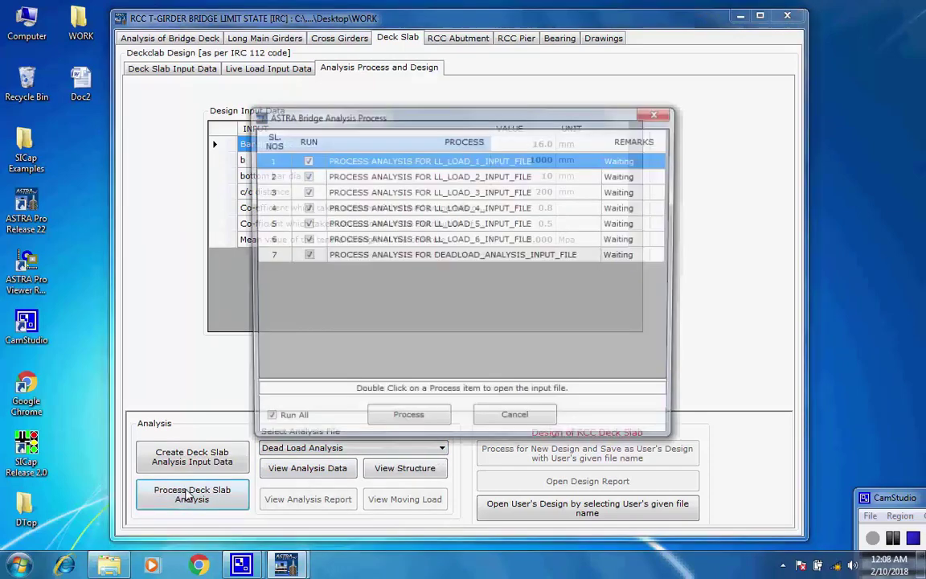
{"action": "left_click", "coordinate": [404, 423]}
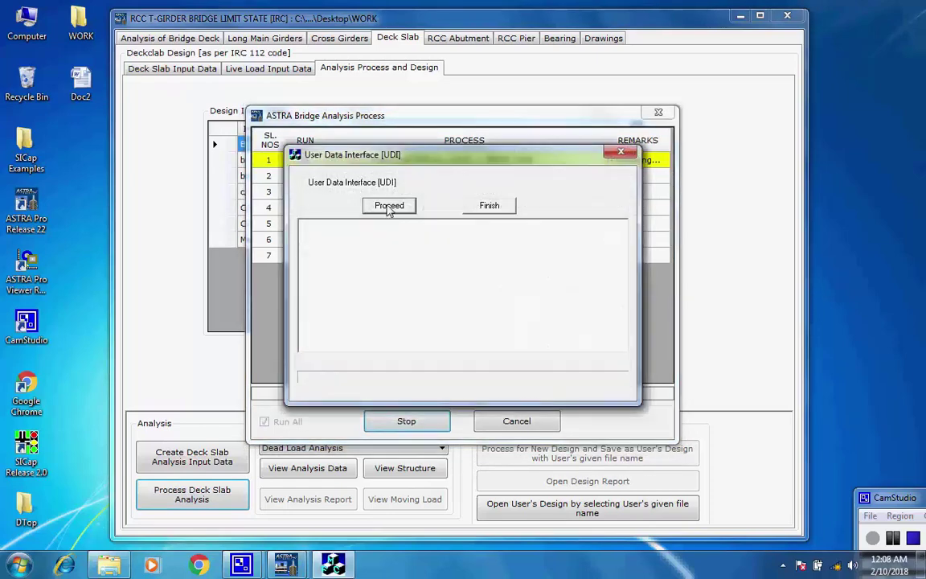
{"action": "left_click", "coordinate": [389, 206]}
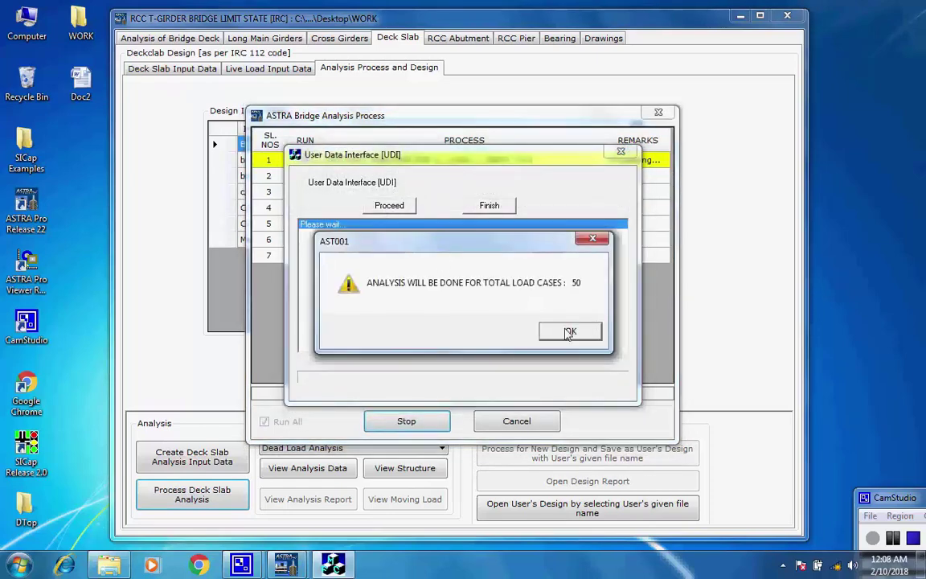
{"action": "left_click", "coordinate": [569, 332]}
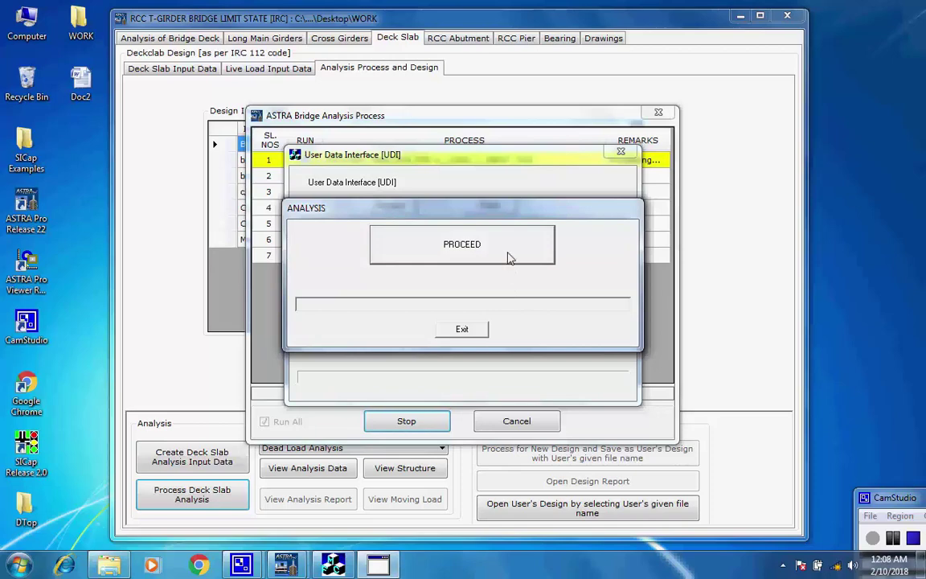
{"action": "left_click", "coordinate": [508, 257]}
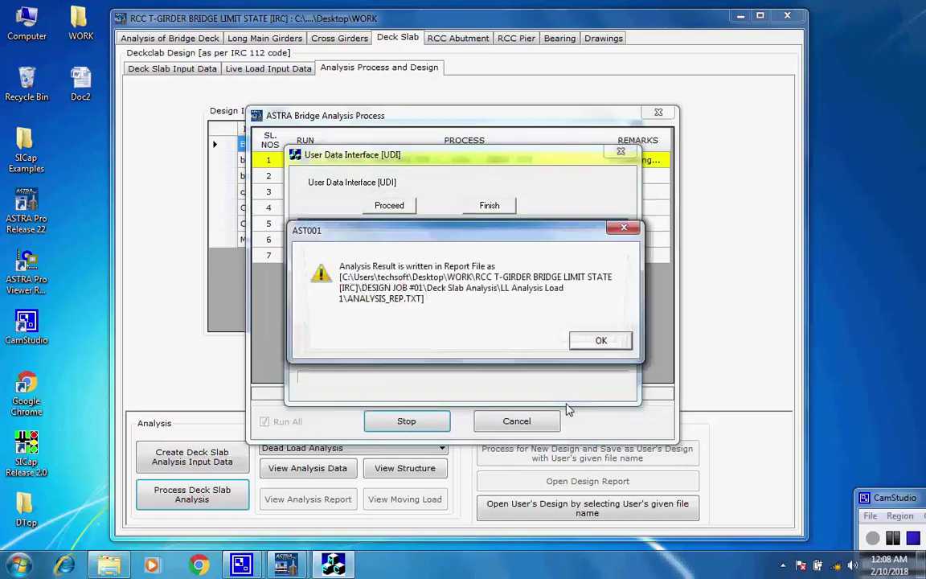
{"action": "left_click", "coordinate": [601, 340]}
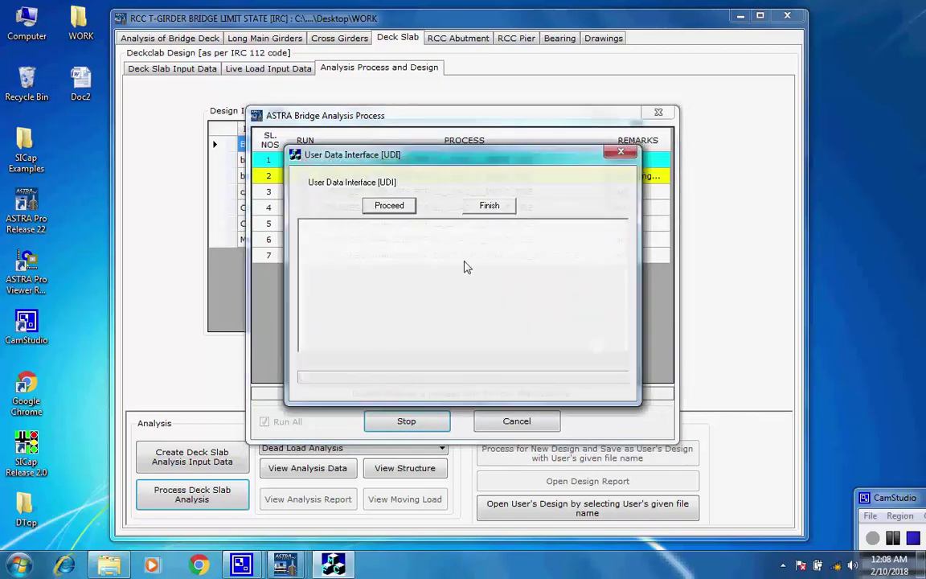
Run the deck slab analyses for LL Load 2 and LL Load 3 through to their report files
{"action": "left_click", "coordinate": [407, 208]}
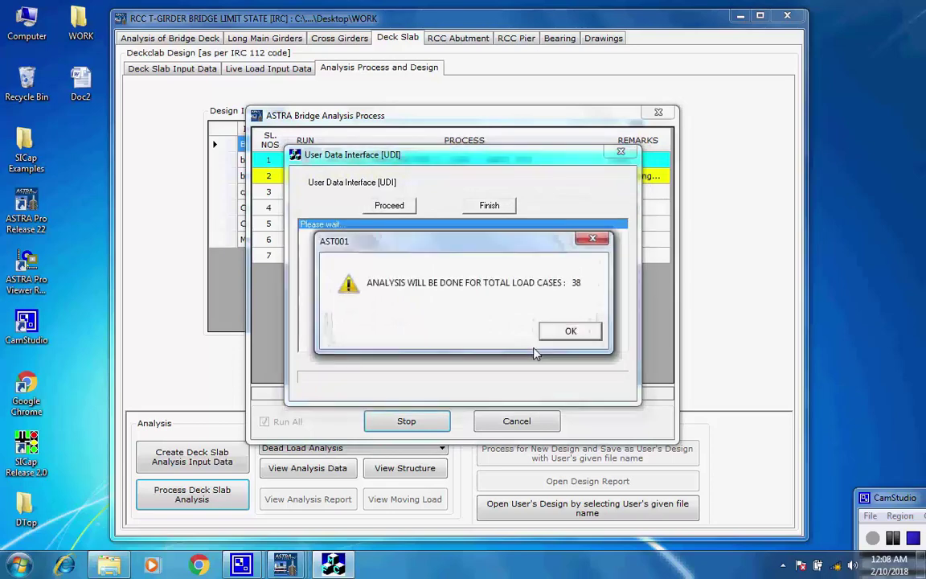
{"action": "left_click", "coordinate": [572, 332]}
{"action": "left_click", "coordinate": [498, 259]}
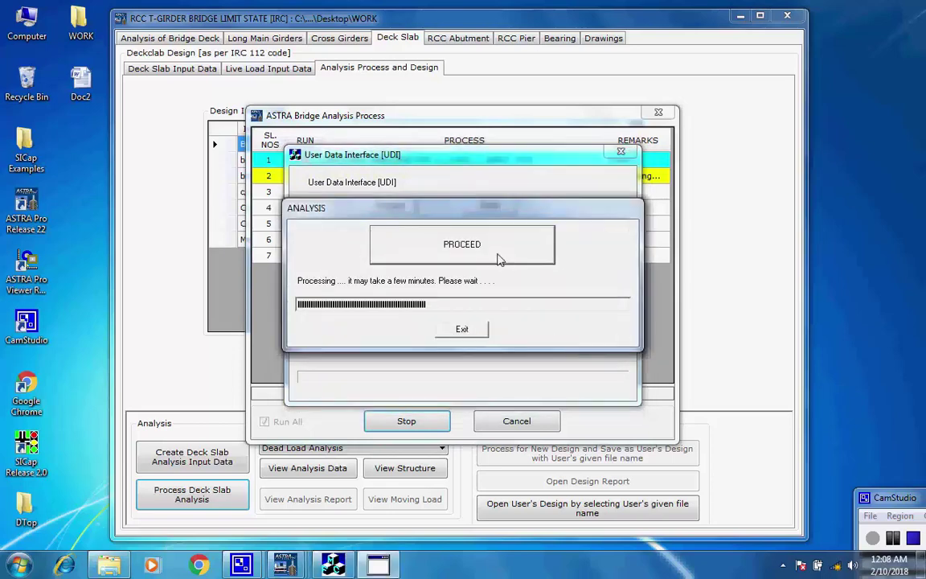
{"action": "left_click", "coordinate": [596, 342]}
{"action": "left_click", "coordinate": [406, 210]}
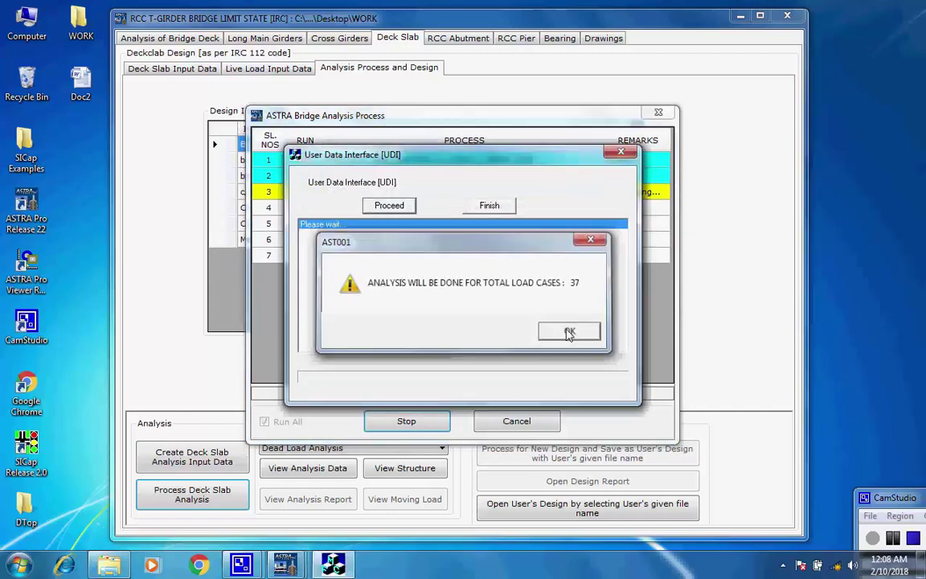
{"action": "left_click", "coordinate": [569, 334]}
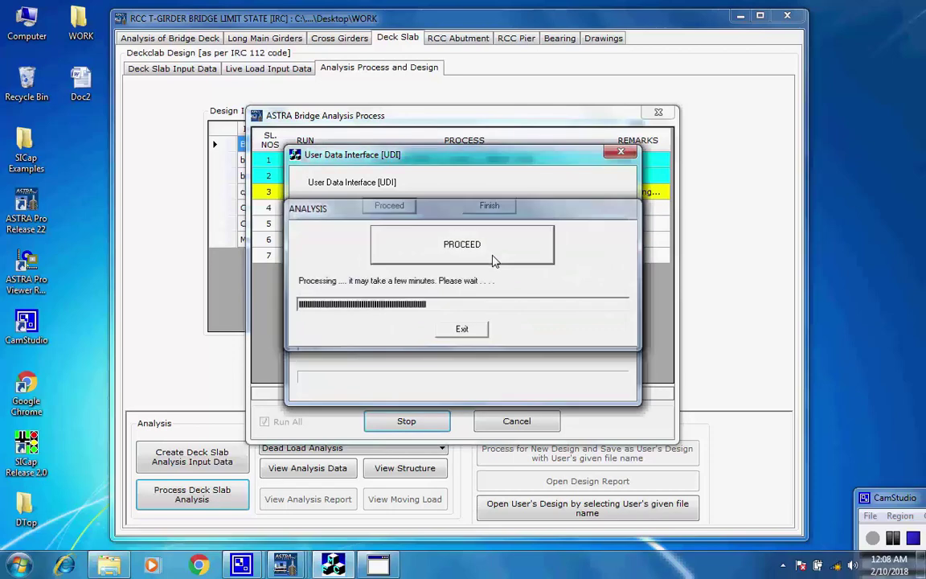
{"action": "left_click", "coordinate": [597, 343]}
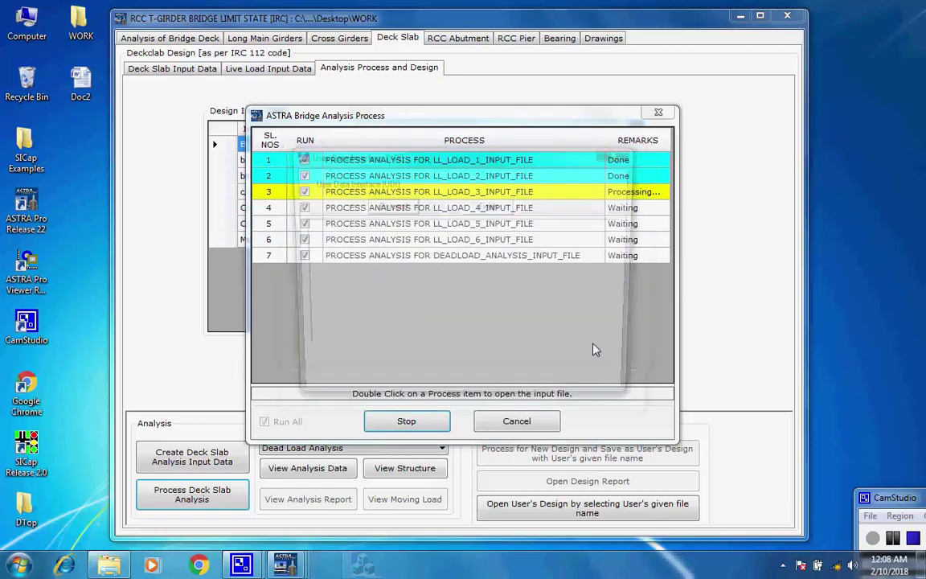
Run the deck slab analyses for LL Load 4 and LL Load 5 through to their report files
{"action": "left_click", "coordinate": [405, 208]}
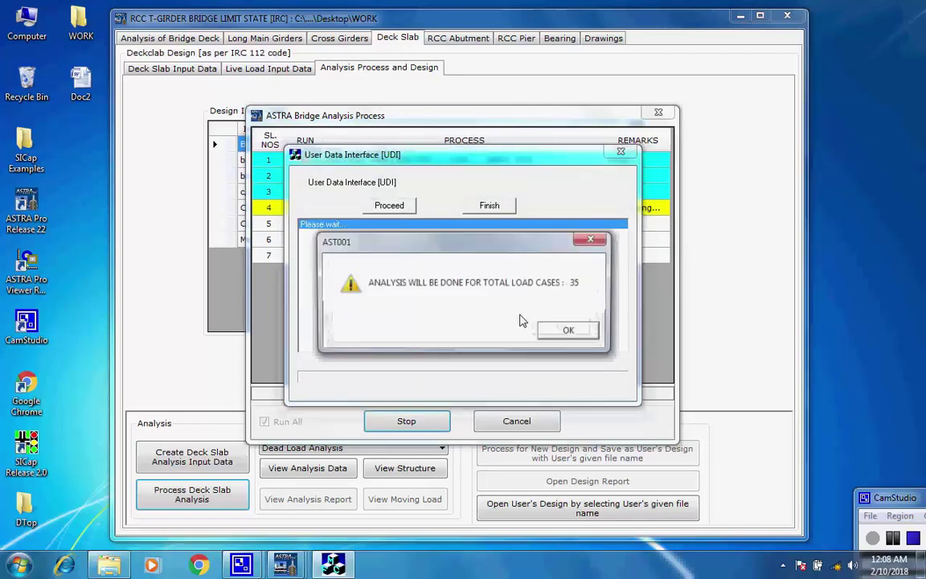
{"action": "left_click", "coordinate": [569, 330]}
{"action": "left_click", "coordinate": [492, 260]}
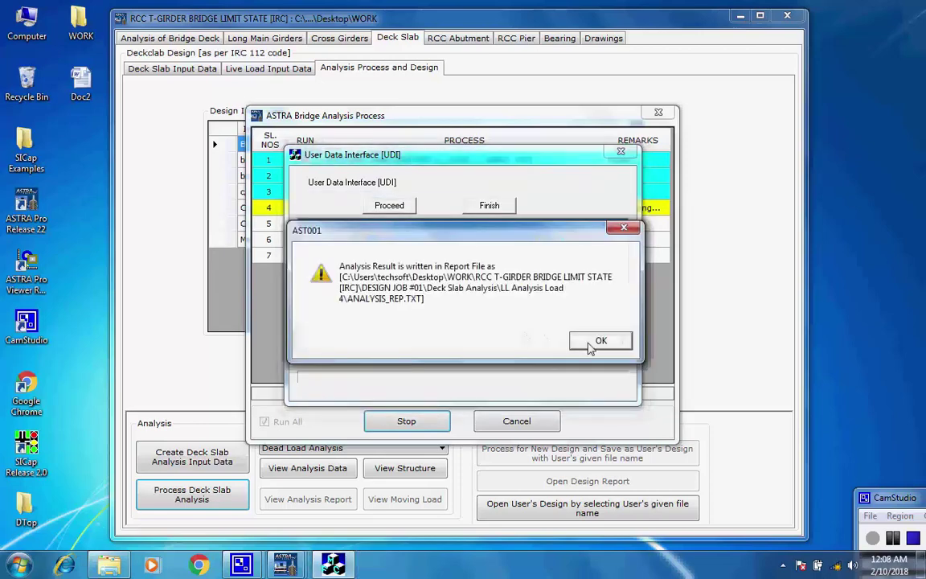
{"action": "left_click", "coordinate": [594, 342]}
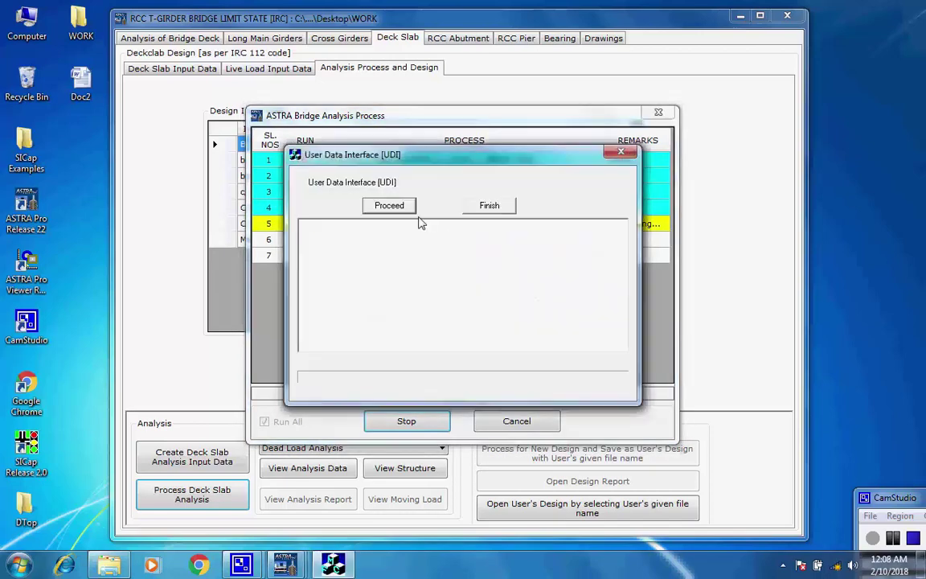
{"action": "left_click", "coordinate": [407, 208]}
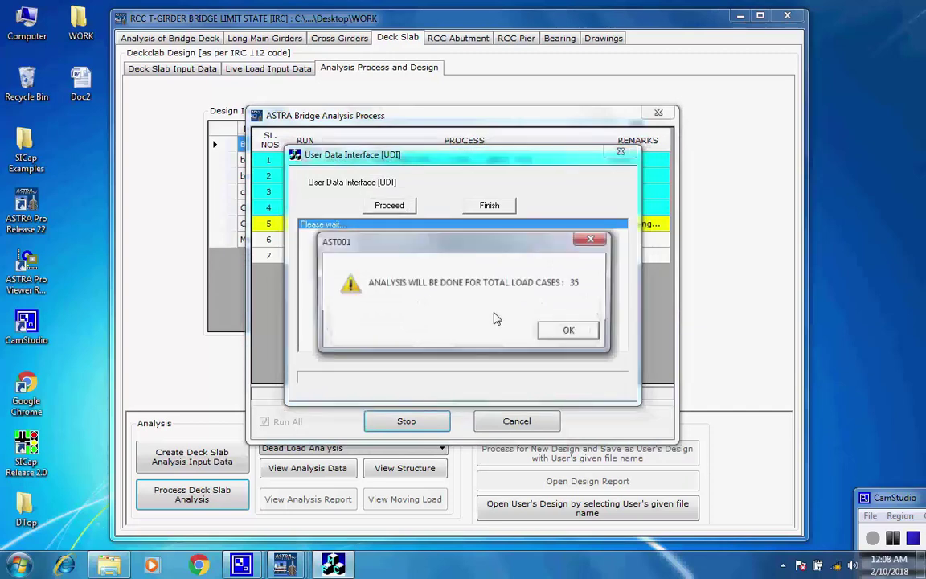
{"action": "left_click", "coordinate": [569, 330]}
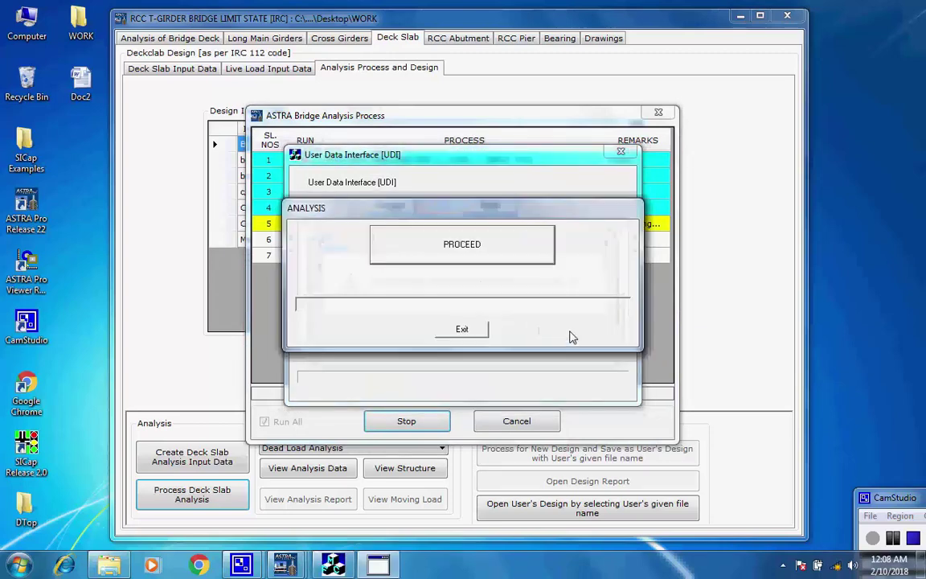
{"action": "left_click", "coordinate": [496, 260]}
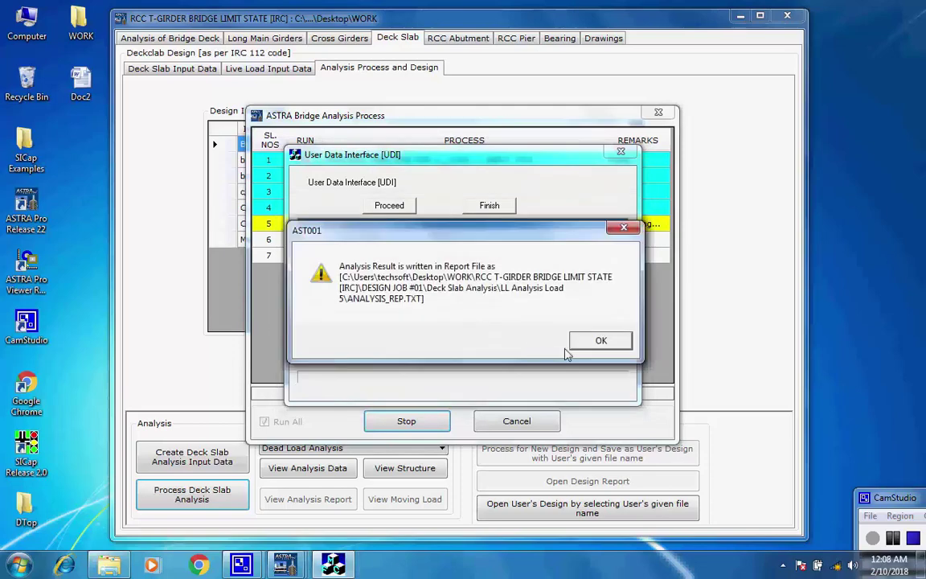
{"action": "left_click", "coordinate": [597, 341]}
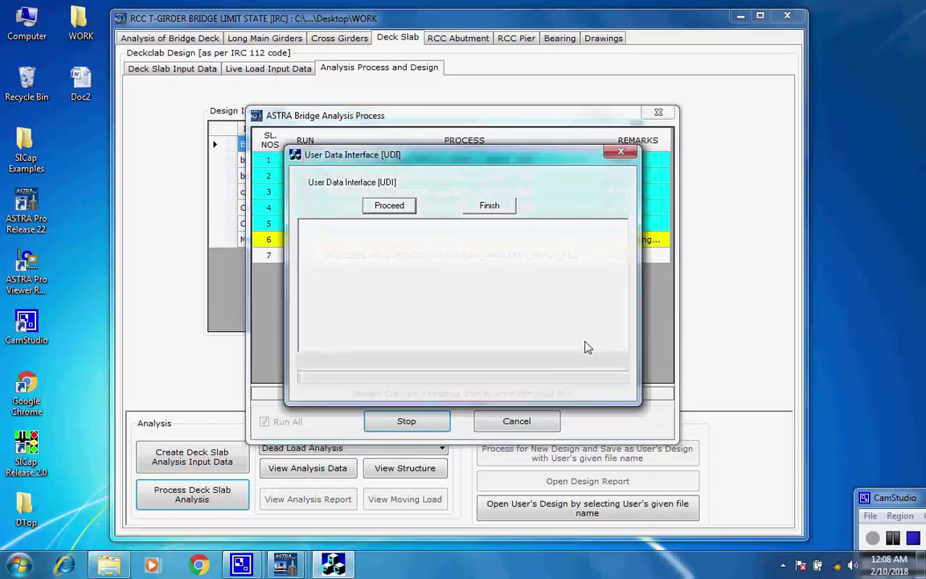
Run the LL Load 6 and dead load analyses of the deck slab to complete the process list
{"action": "left_click", "coordinate": [402, 208]}
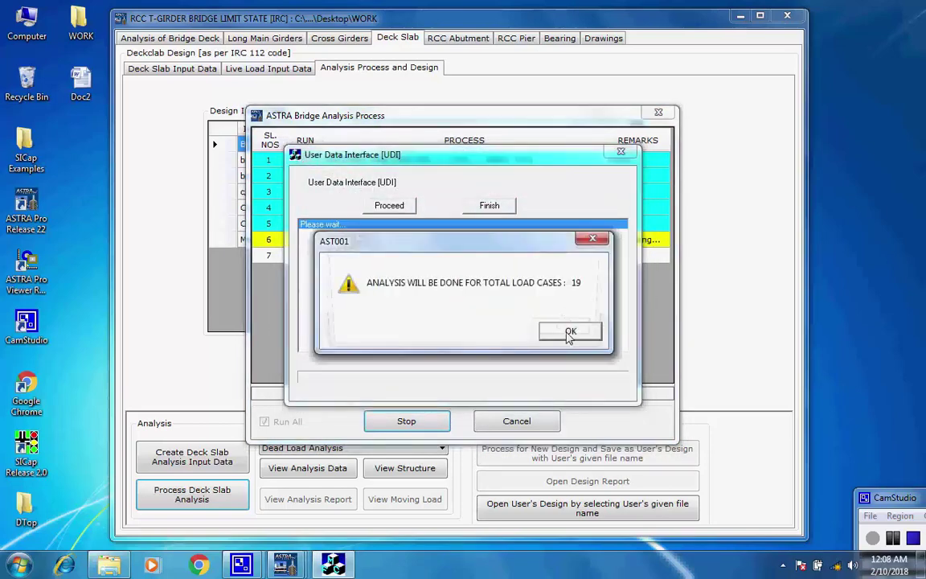
{"action": "left_click", "coordinate": [568, 331]}
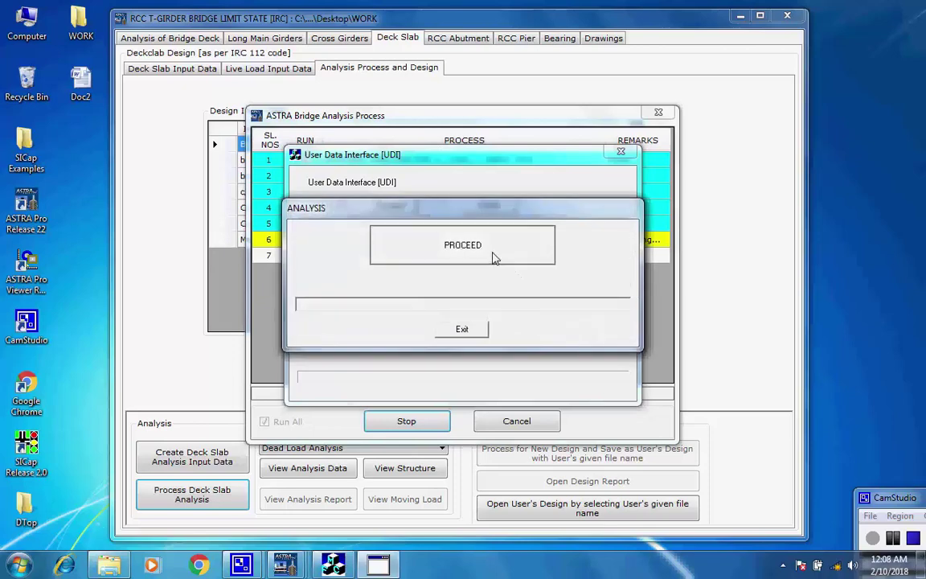
{"action": "left_click", "coordinate": [498, 255]}
{"action": "left_click", "coordinate": [599, 342]}
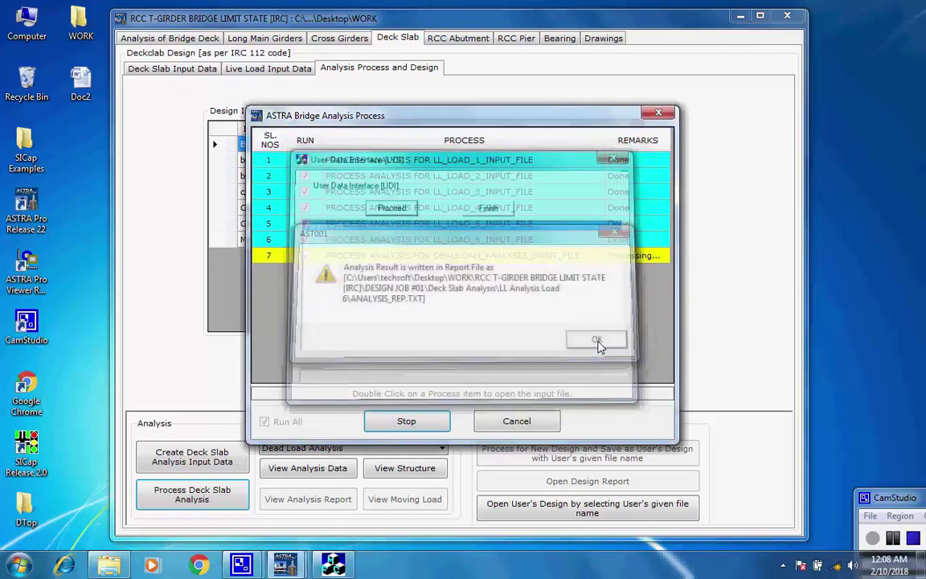
{"action": "left_click", "coordinate": [407, 207]}
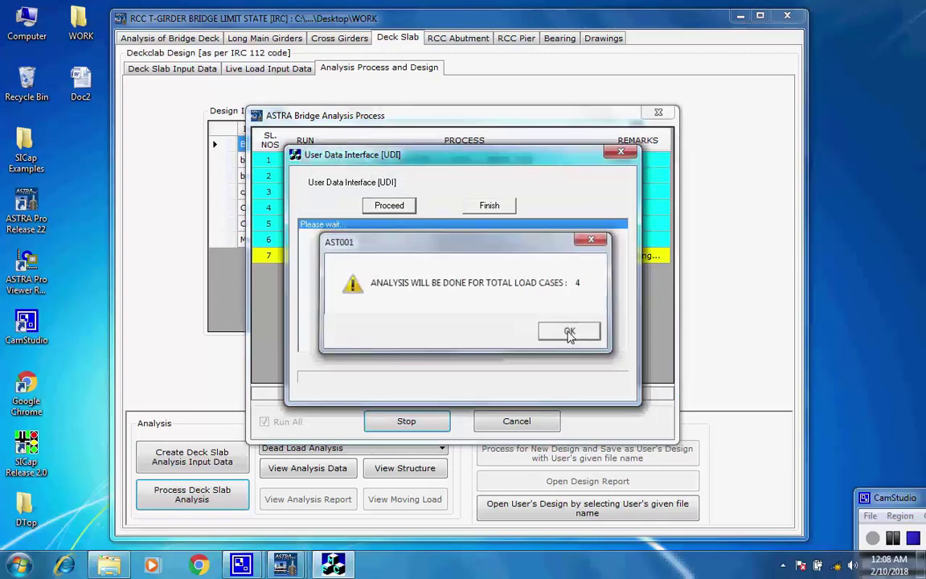
{"action": "left_click", "coordinate": [568, 333]}
{"action": "left_click", "coordinate": [491, 257]}
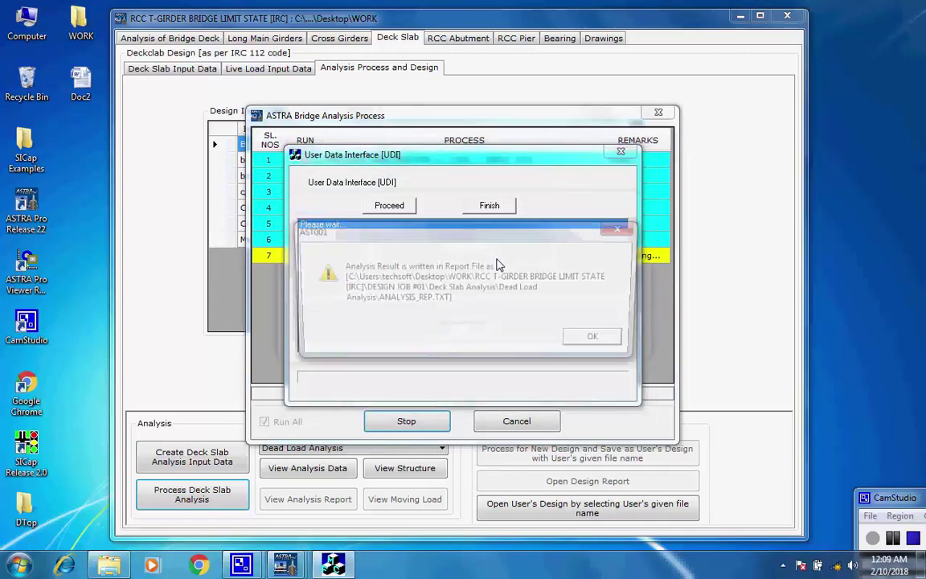
{"action": "left_click", "coordinate": [597, 343]}
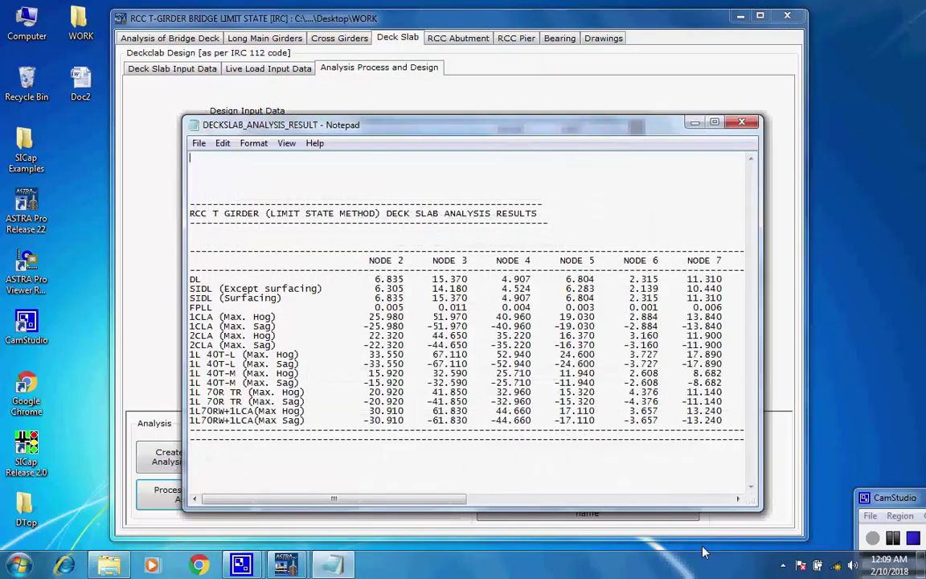
Review the deck slab analysis results by node, close the file and check the list of available analysis files
{"action": "left_click_drag", "start_coordinate": [436, 503], "coordinate": [269, 502]}
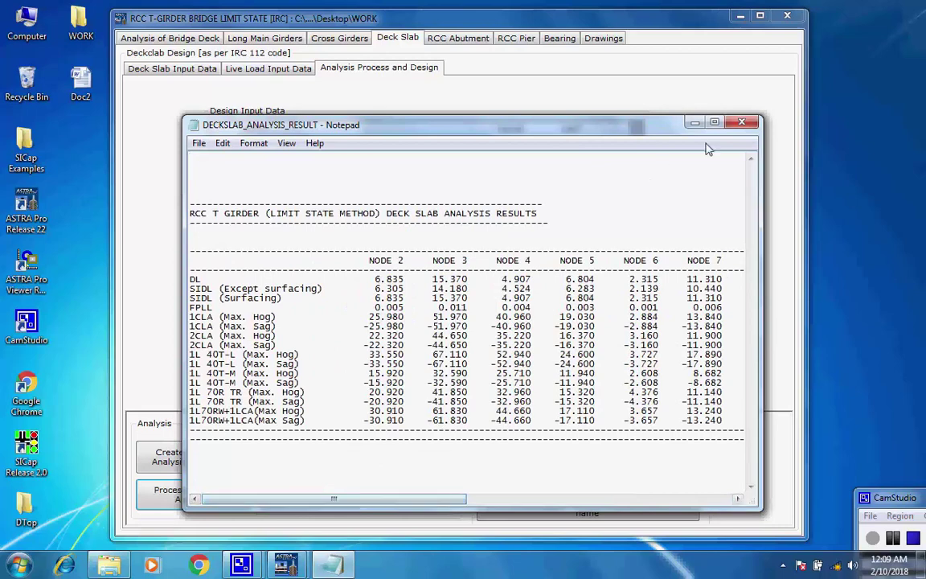
{"action": "left_click", "coordinate": [741, 121]}
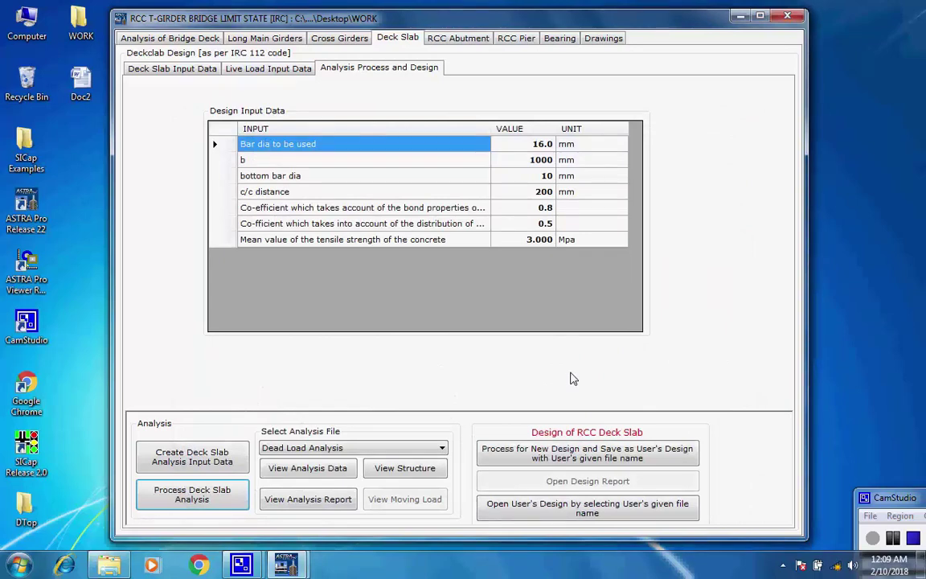
{"action": "left_click", "coordinate": [441, 448]}
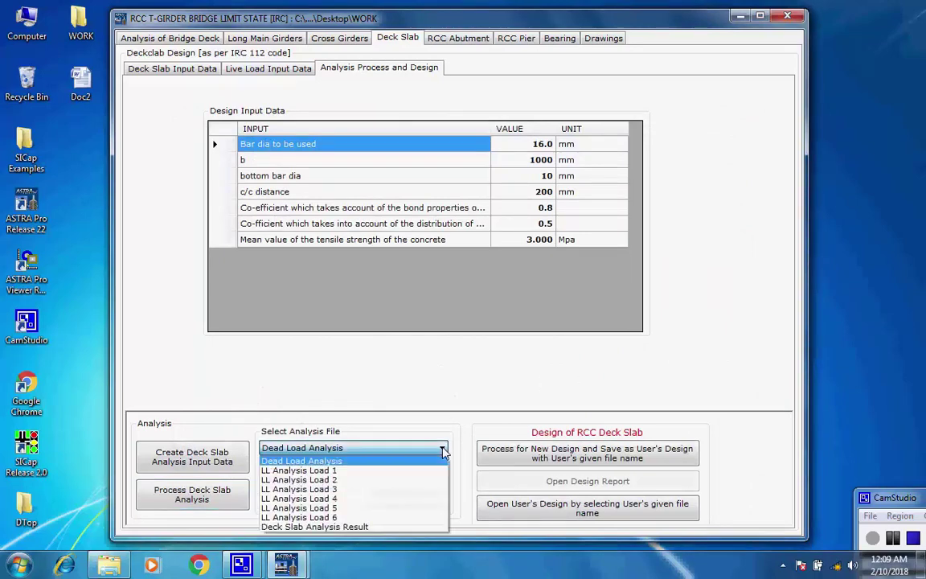
{"action": "left_click", "coordinate": [441, 450]}
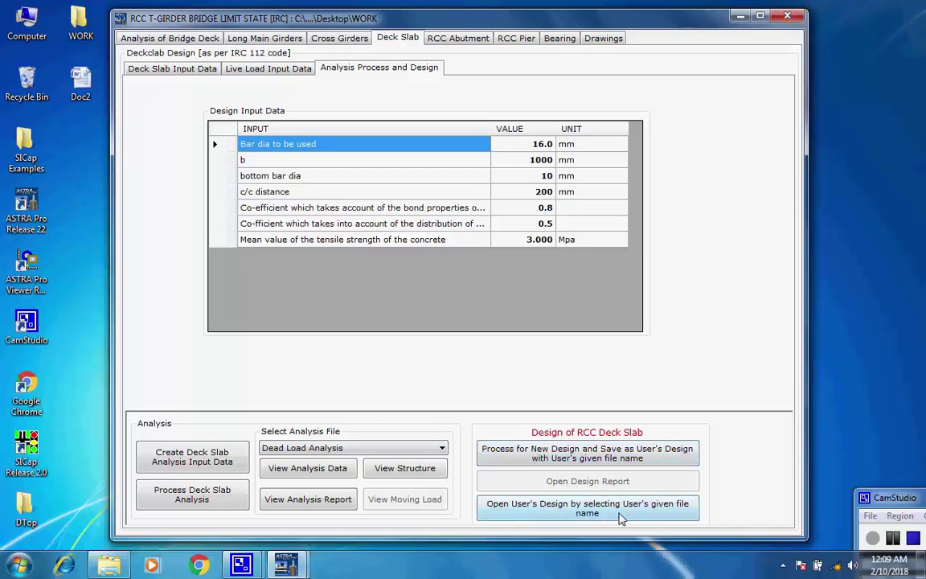
Process the new RCC deck slab design and review the basic design data on the Excel report's input sheet
{"action": "left_click", "coordinate": [525, 455]}
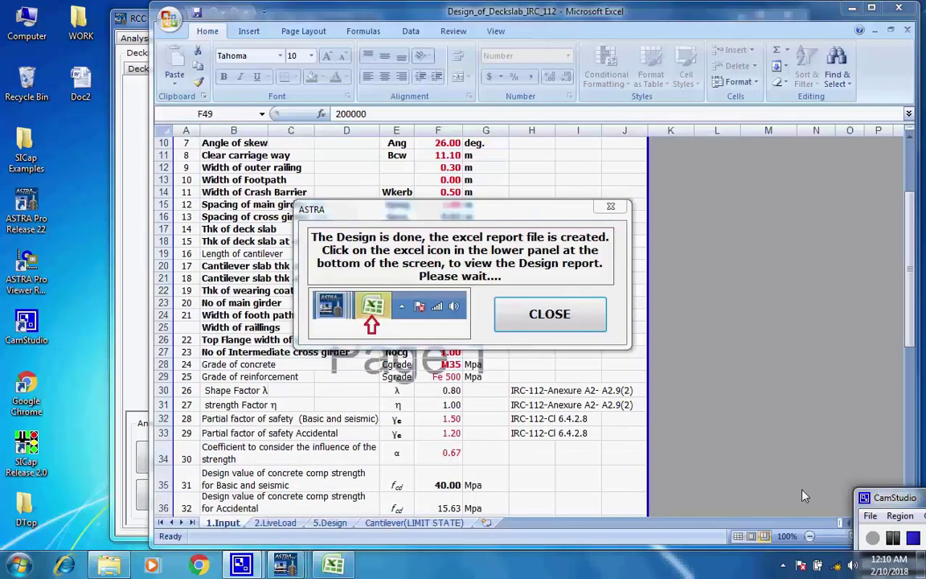
{"action": "left_click", "coordinate": [563, 323]}
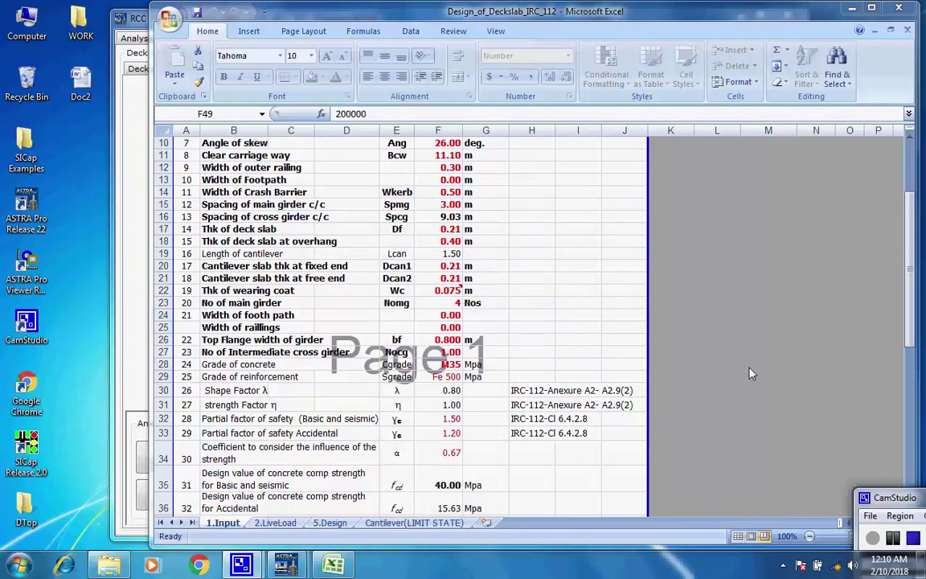
{"action": "left_click", "coordinate": [913, 296]}
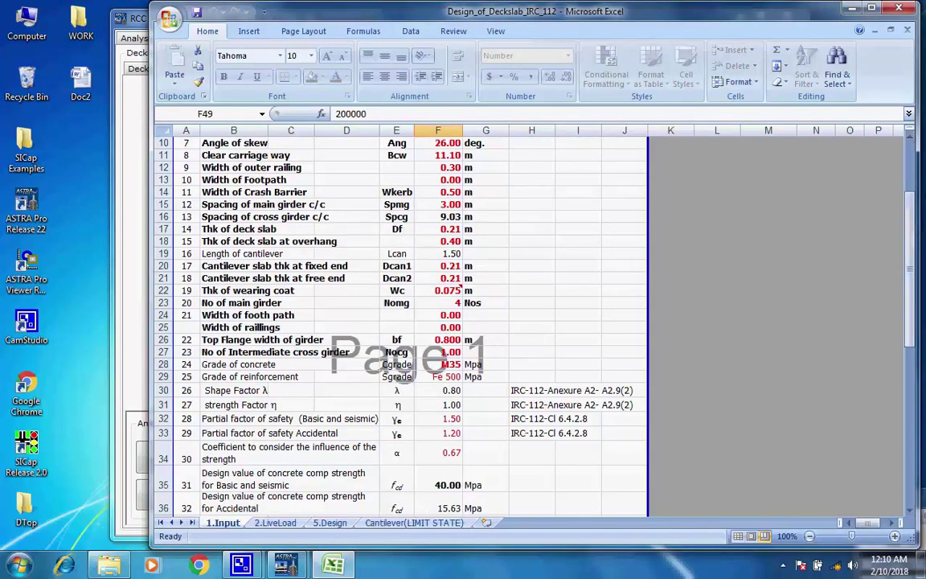
{"action": "left_click_drag", "start_coordinate": [913, 231], "coordinate": [912, 282]}
{"action": "left_click_drag", "start_coordinate": [899, 329], "coordinate": [800, 136]}
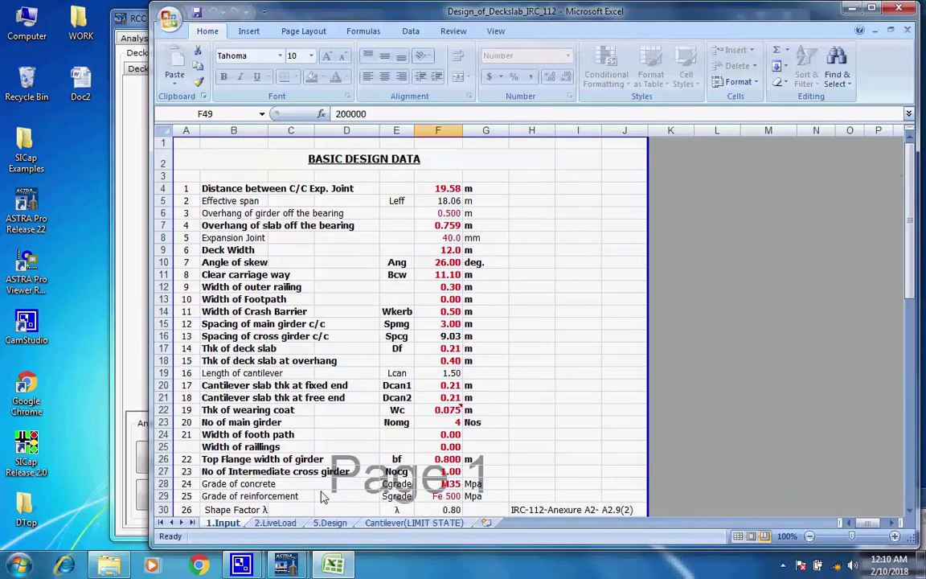
Examine the live load sheet's effective width calculations, including the 1Lane Class-A transverse analysis and its wheel load table
{"action": "left_click", "coordinate": [270, 523]}
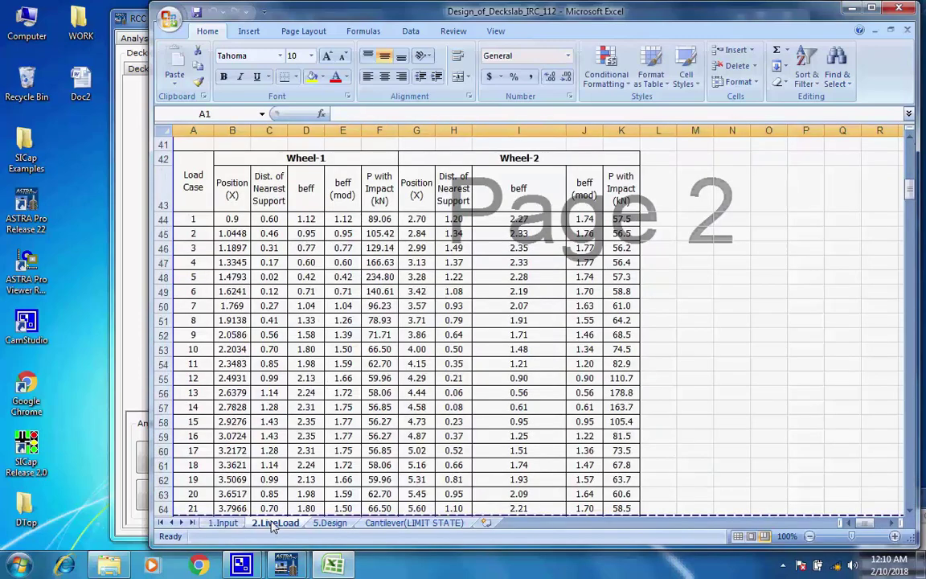
{"action": "scroll", "coordinate": [639, 303], "scroll_direction": "up", "scroll_amount": 7}
{"action": "scroll", "coordinate": [639, 303], "scroll_direction": "up", "scroll_amount": 6}
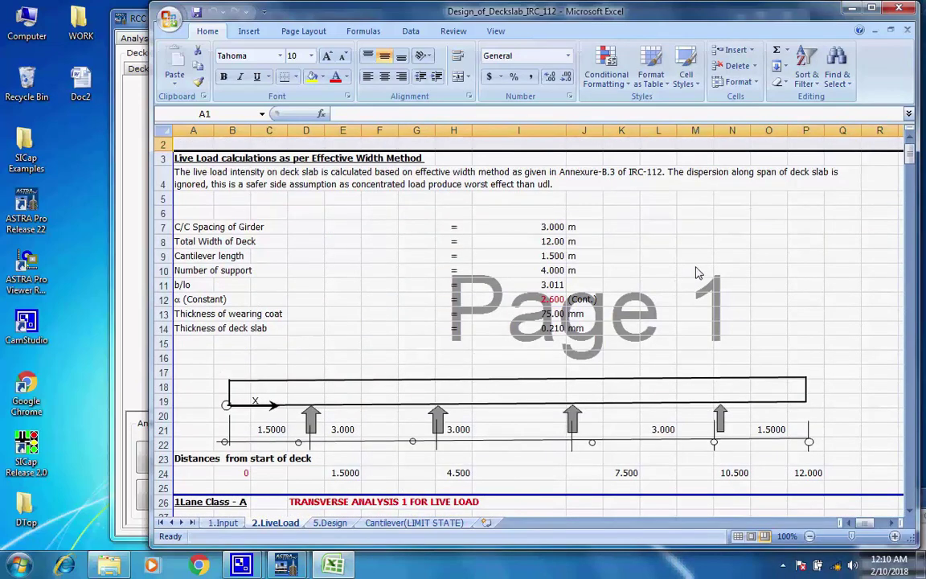
{"action": "scroll", "coordinate": [691, 272], "scroll_direction": "down", "scroll_amount": 2}
{"action": "scroll", "coordinate": [691, 270], "scroll_direction": "down", "scroll_amount": 1}
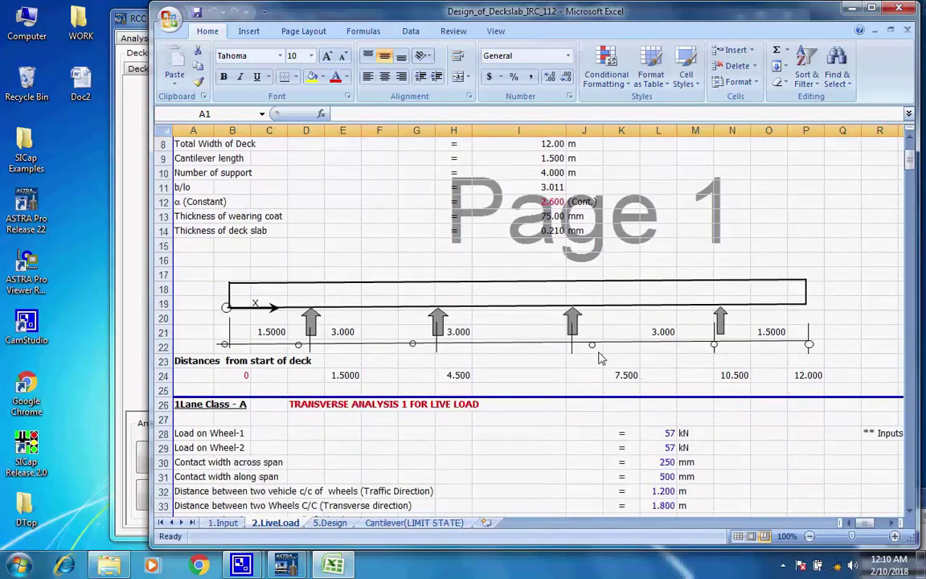
{"action": "scroll", "coordinate": [599, 359], "scroll_direction": "down", "scroll_amount": 2}
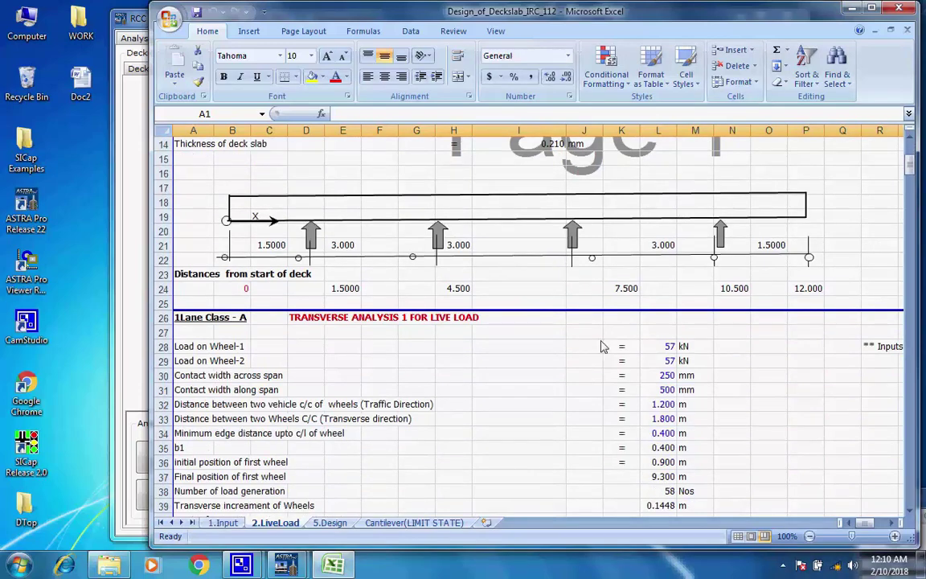
{"action": "scroll", "coordinate": [611, 347], "scroll_direction": "down", "scroll_amount": 1}
{"action": "scroll", "coordinate": [617, 346], "scroll_direction": "down", "scroll_amount": 3}
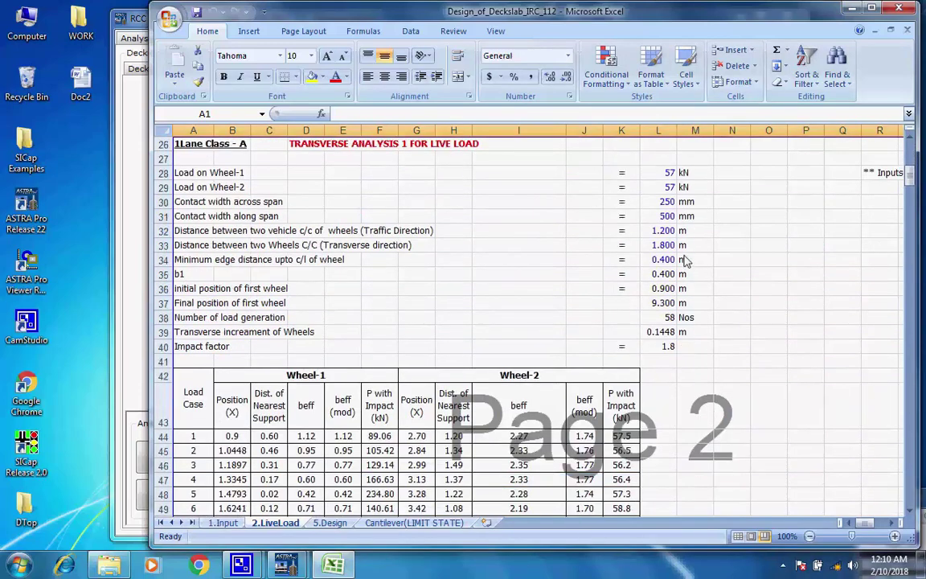
{"action": "scroll", "coordinate": [619, 238], "scroll_direction": "down", "scroll_amount": 1}
{"action": "scroll", "coordinate": [686, 273], "scroll_direction": "down", "scroll_amount": 9}
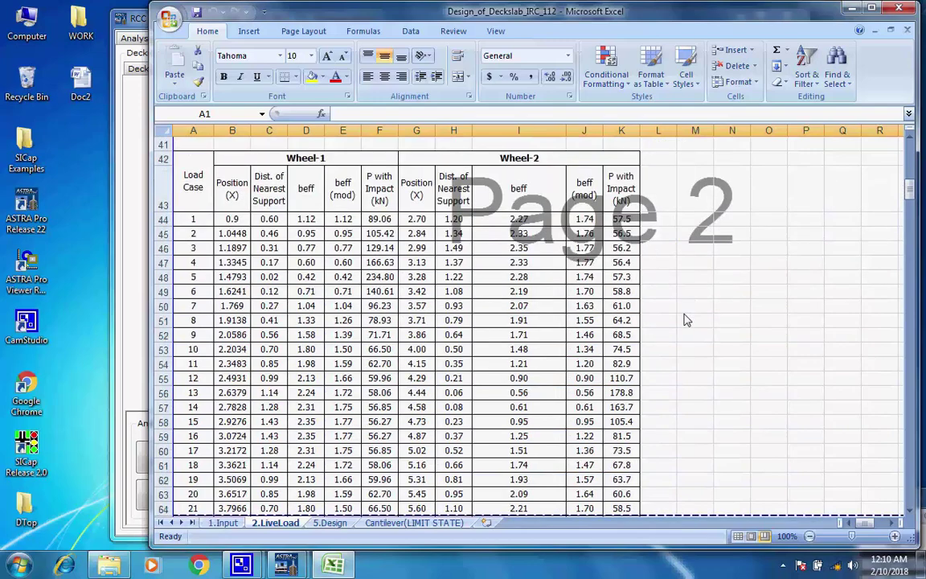
Examine the 2Lane Class-A transverse analysis, widening the report window to show the Wheel-1 to Wheel-4 columns
{"action": "scroll", "coordinate": [683, 346], "scroll_direction": "down", "scroll_amount": 12}
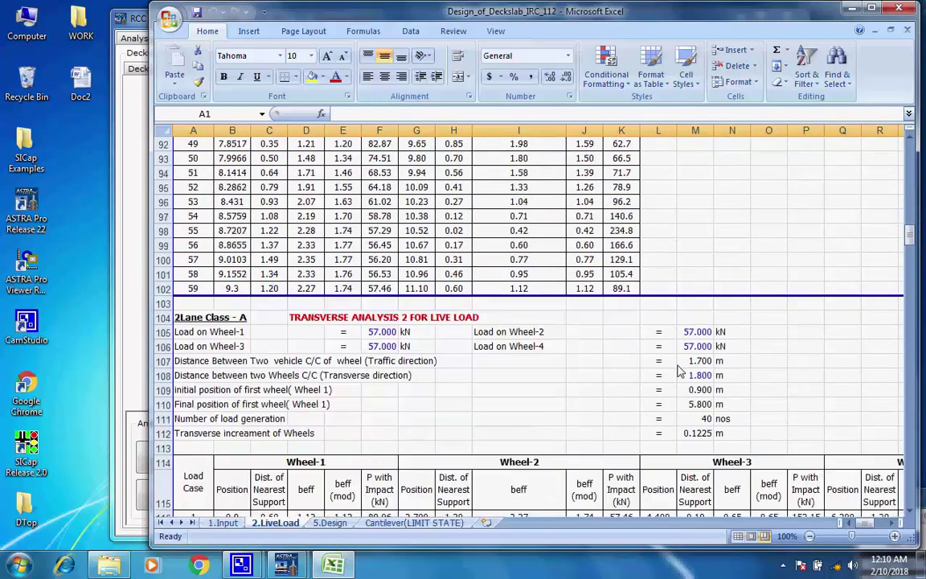
{"action": "scroll", "coordinate": [677, 371], "scroll_direction": "down", "scroll_amount": 2}
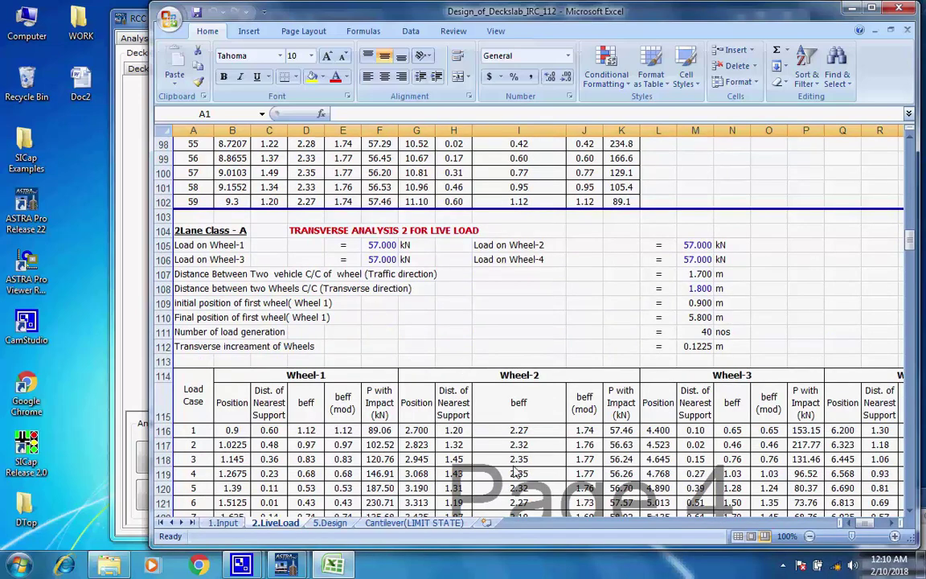
{"action": "mouse_move", "coordinate": [868, 525]}
{"action": "left_mouse_down"}
{"action": "mouse_move", "coordinate": [880, 525]}
{"action": "mouse_move", "coordinate": [868, 524]}
{"action": "left_mouse_up"}
{"action": "left_click_drag", "start_coordinate": [152, 316], "coordinate": [49, 323]}
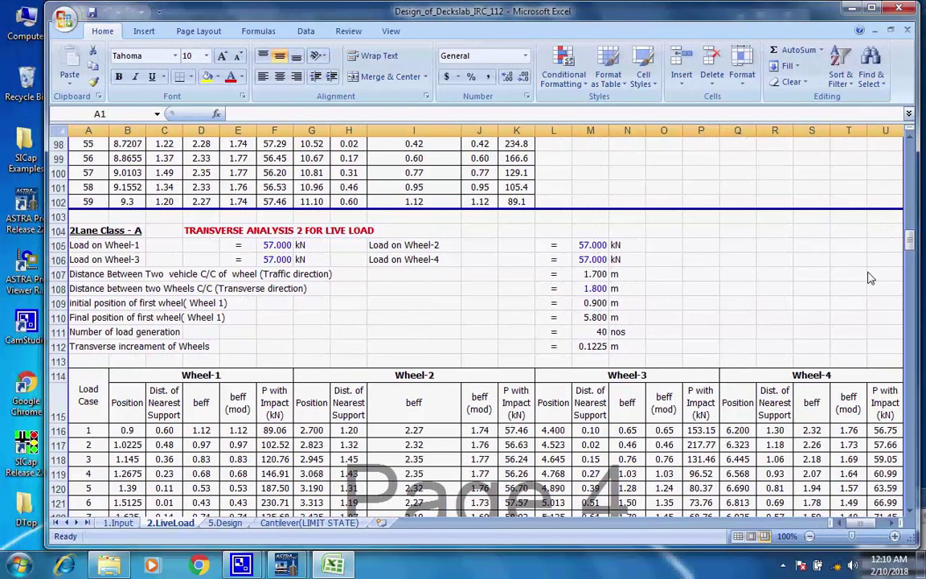
Review the remaining transverse analysis wheel load tables on the live load sheet and close the deck slab report
{"action": "left_click_drag", "start_coordinate": [909, 239], "coordinate": [921, 409]}
{"action": "left_click_drag", "start_coordinate": [922, 519], "coordinate": [818, 438]}
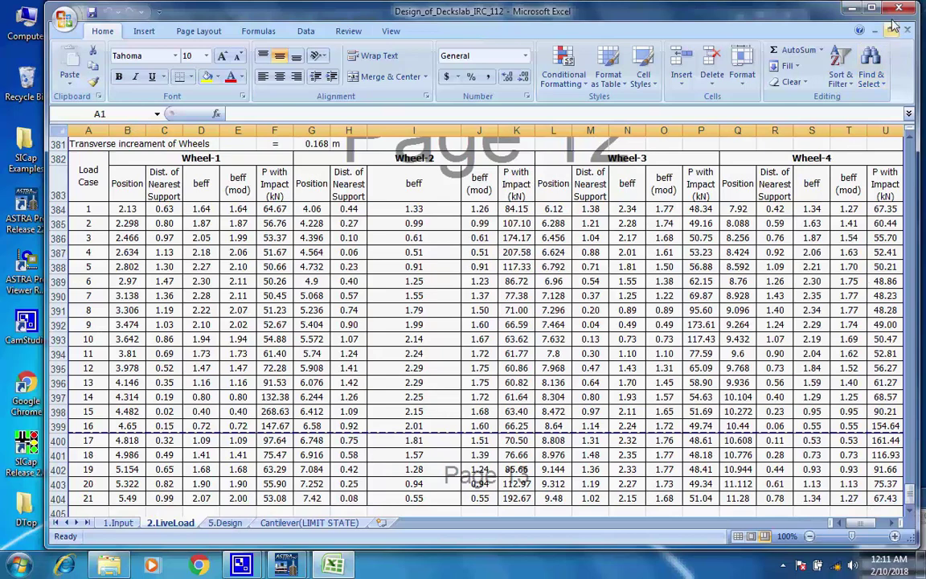
{"action": "key", "text": "alt+F4"}
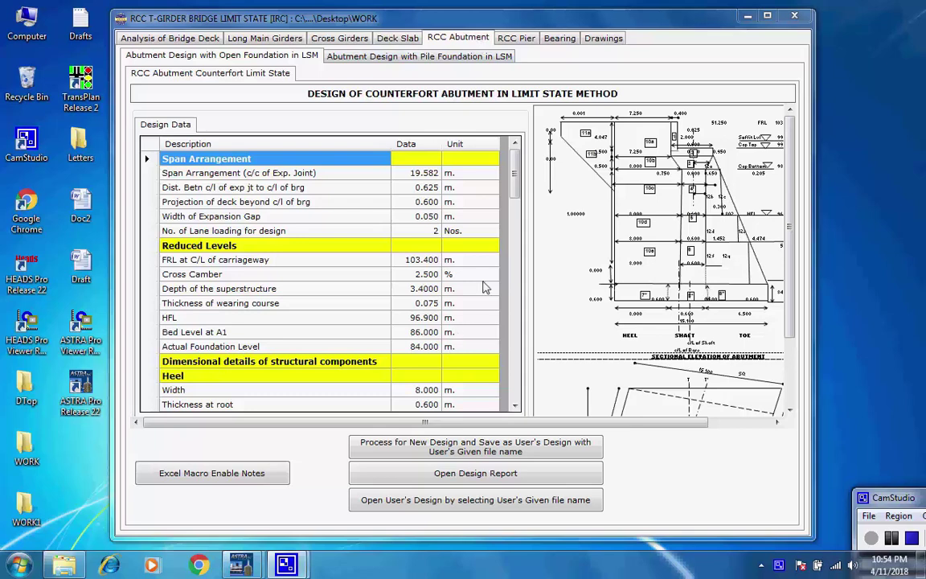
Review the RCC abutment design data for the open foundation and for the pile foundation, from girder cross-section to return wall details
{"action": "mouse_move", "coordinate": [518, 190]}
{"action": "left_mouse_down"}
{"action": "mouse_move", "coordinate": [518, 254]}
{"action": "mouse_move", "coordinate": [517, 170]}
{"action": "left_mouse_up"}
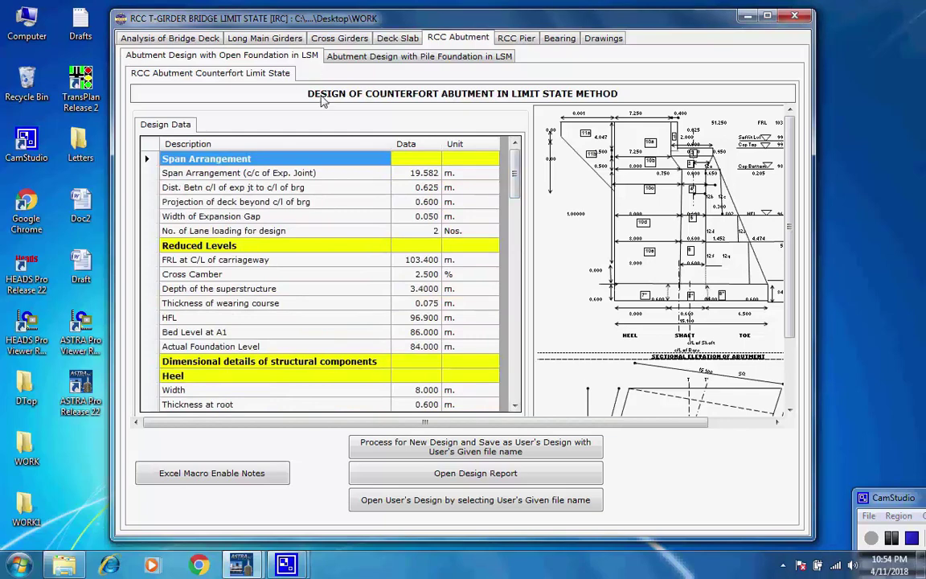
{"action": "left_click", "coordinate": [427, 57]}
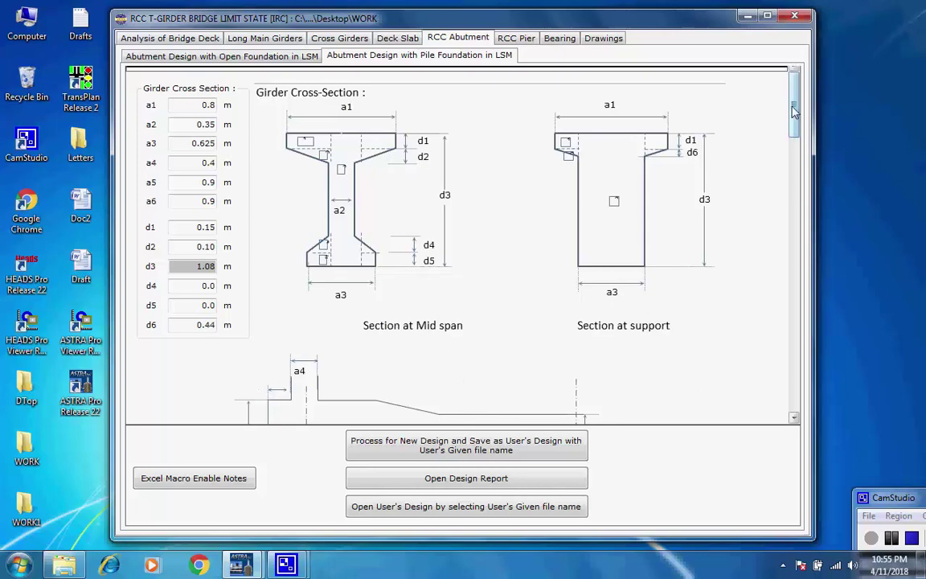
{"action": "left_click", "coordinate": [791, 157]}
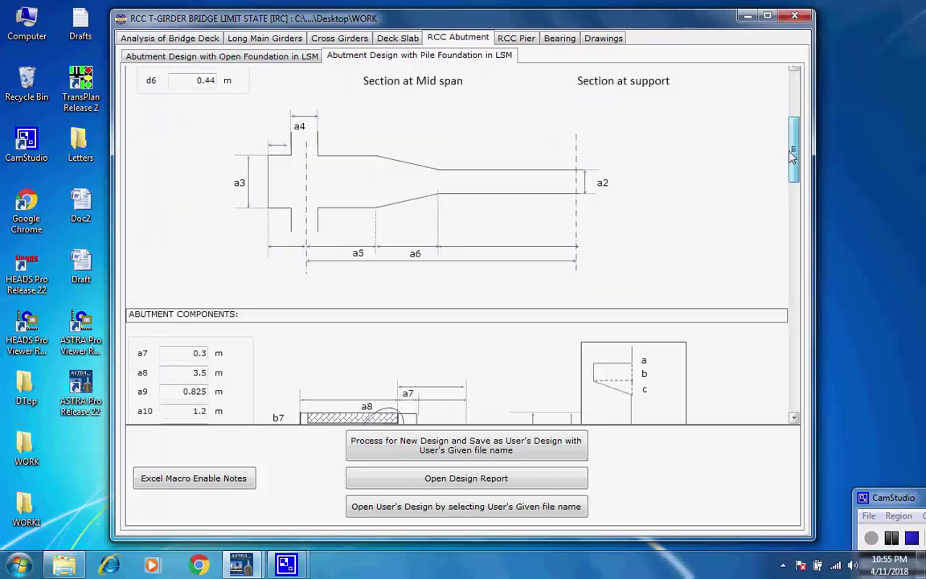
{"action": "scroll", "coordinate": [661, 250], "scroll_direction": "down", "scroll_amount": 1}
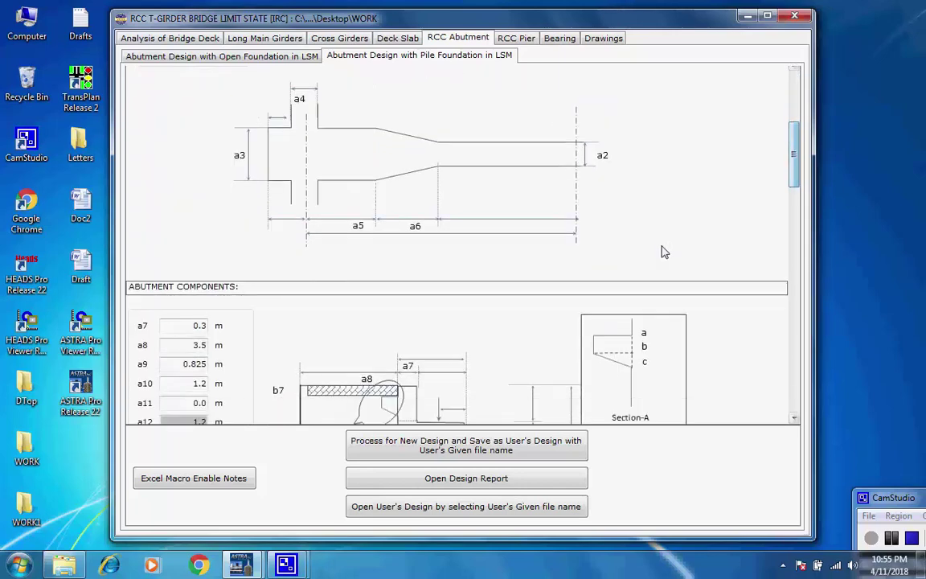
{"action": "mouse_move", "coordinate": [792, 170]}
{"action": "left_mouse_down"}
{"action": "mouse_move", "coordinate": [768, 228]}
{"action": "mouse_move", "coordinate": [777, 268]}
{"action": "mouse_move", "coordinate": [794, 277]}
{"action": "left_mouse_up"}
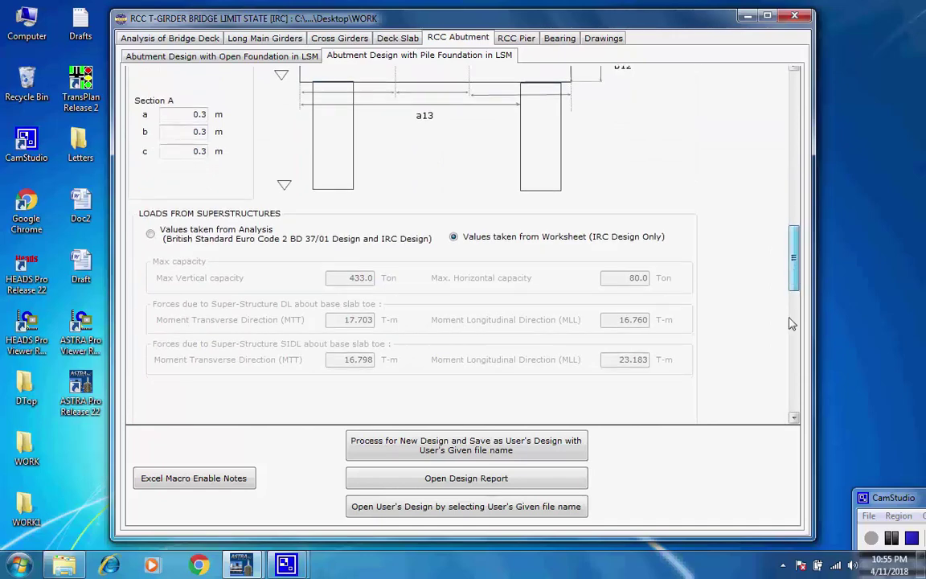
{"action": "left_click", "coordinate": [791, 323]}
{"action": "left_click_drag", "start_coordinate": [794, 315], "coordinate": [793, 360]}
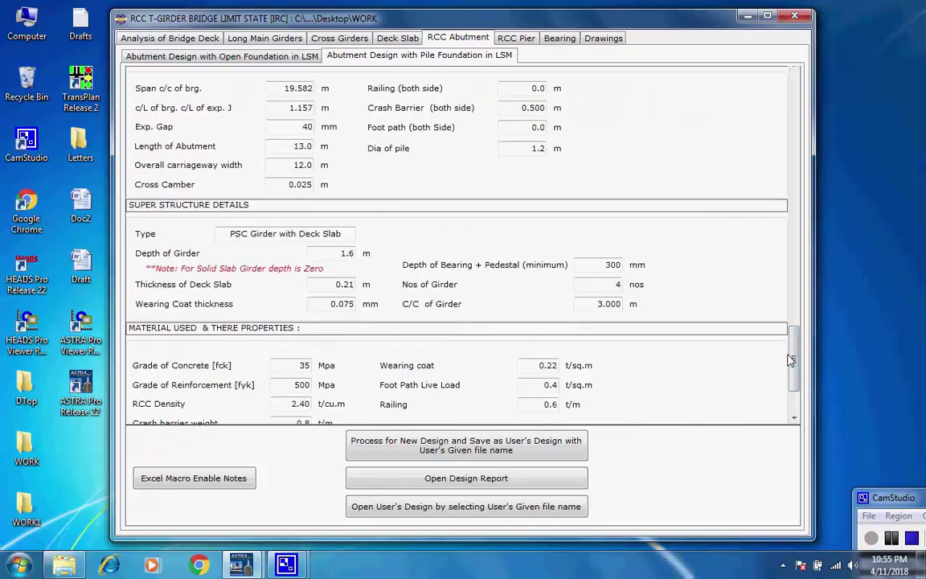
{"action": "left_click_drag", "start_coordinate": [800, 362], "coordinate": [799, 405]}
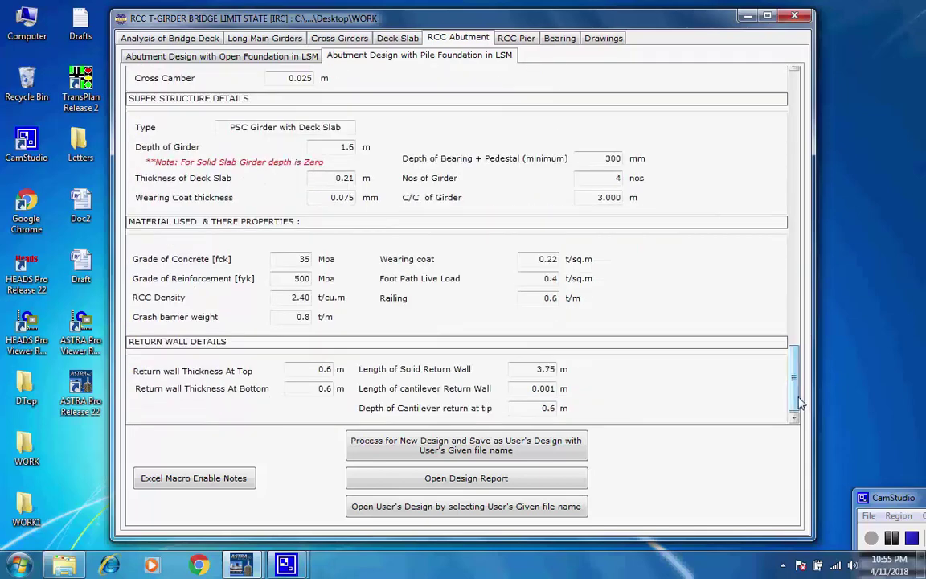
{"action": "scroll", "coordinate": [800, 401], "scroll_direction": "up", "scroll_amount": 10}
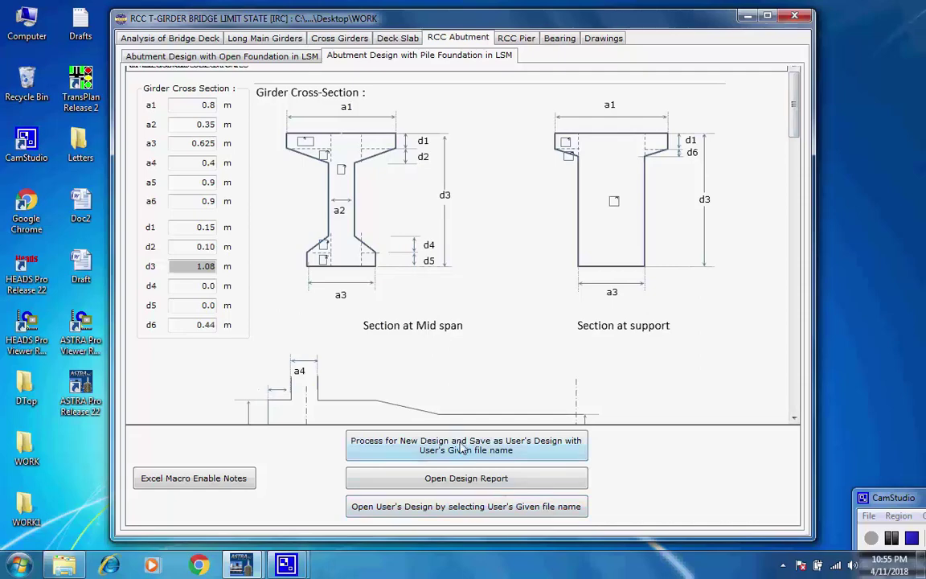
Process the new design of the abutment with pile foundation and accept the Excel worksheet notice
{"action": "left_click", "coordinate": [458, 447]}
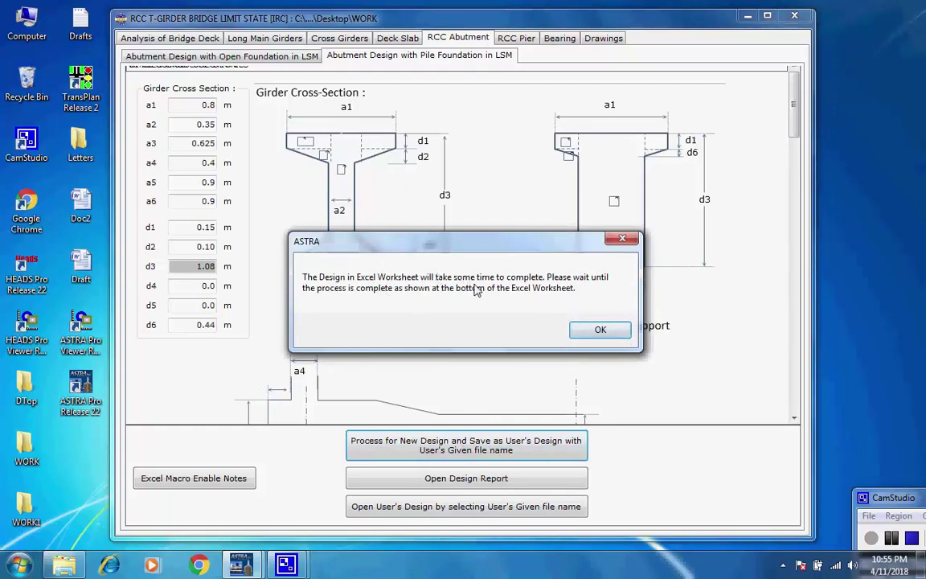
{"action": "left_click", "coordinate": [601, 334]}
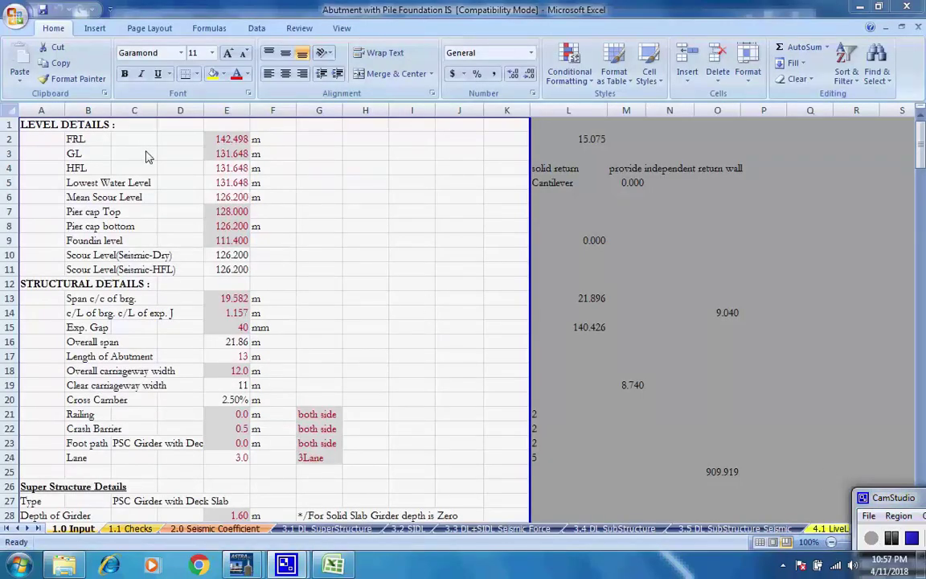
Examine the 1.1 Checks sheet, covering the design parameters and the abutment shaft's reinforcement, crack width and stress checks
{"action": "left_click", "coordinate": [140, 531]}
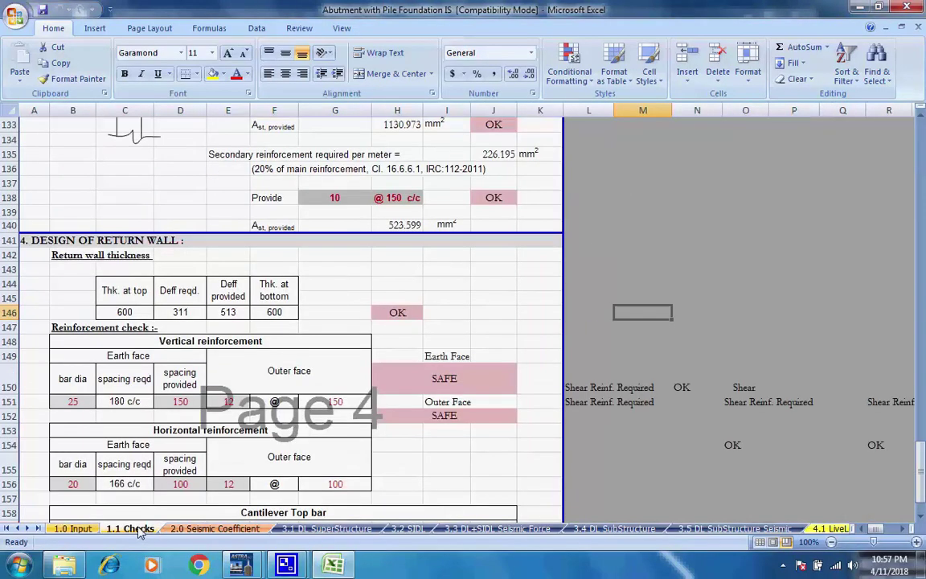
{"action": "scroll", "coordinate": [663, 390], "scroll_direction": "up", "scroll_amount": 20}
{"action": "scroll", "coordinate": [664, 389], "scroll_direction": "up", "scroll_amount": 20}
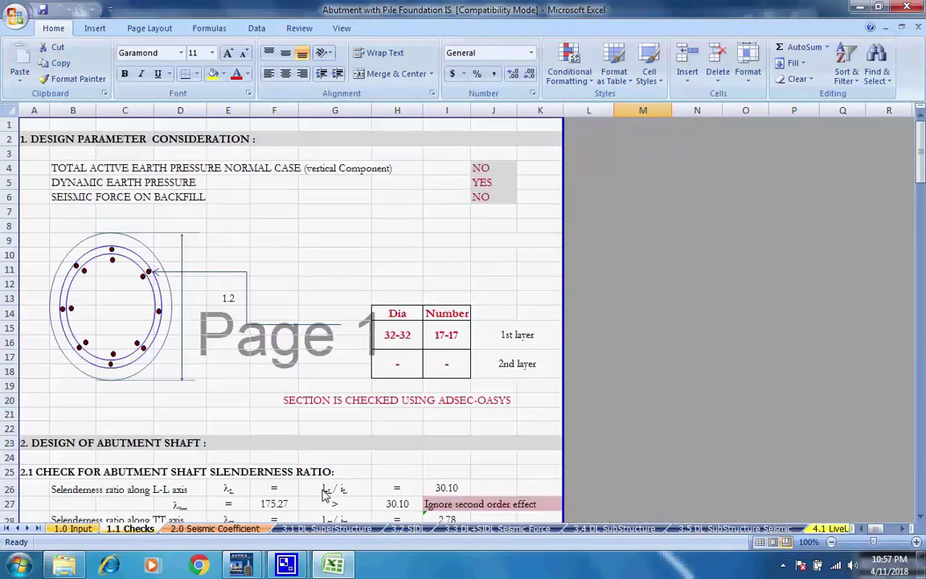
{"action": "scroll", "coordinate": [334, 486], "scroll_direction": "down", "scroll_amount": 13}
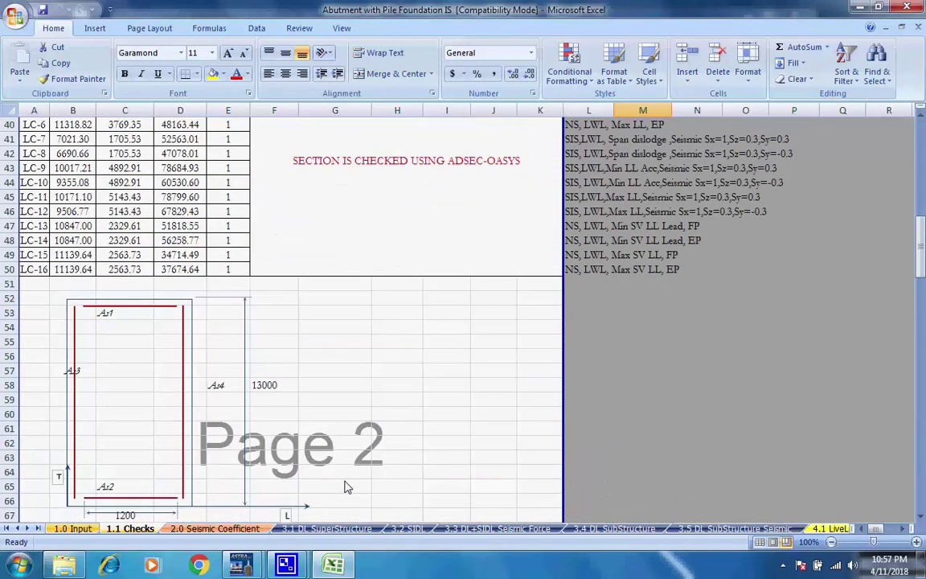
{"action": "scroll", "coordinate": [345, 486], "scroll_direction": "down", "scroll_amount": 6}
{"action": "scroll", "coordinate": [345, 490], "scroll_direction": "down", "scroll_amount": 6}
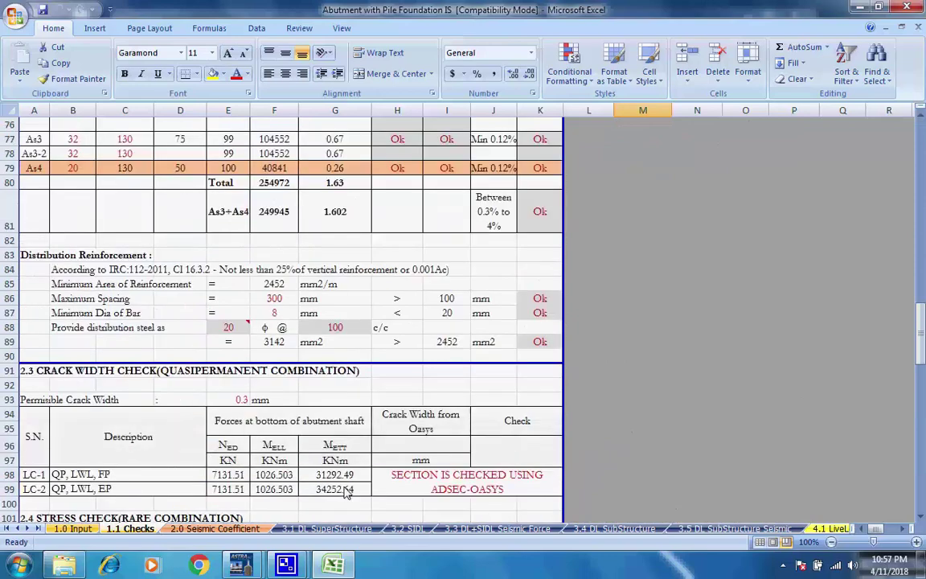
{"action": "scroll", "coordinate": [346, 493], "scroll_direction": "down", "scroll_amount": 7}
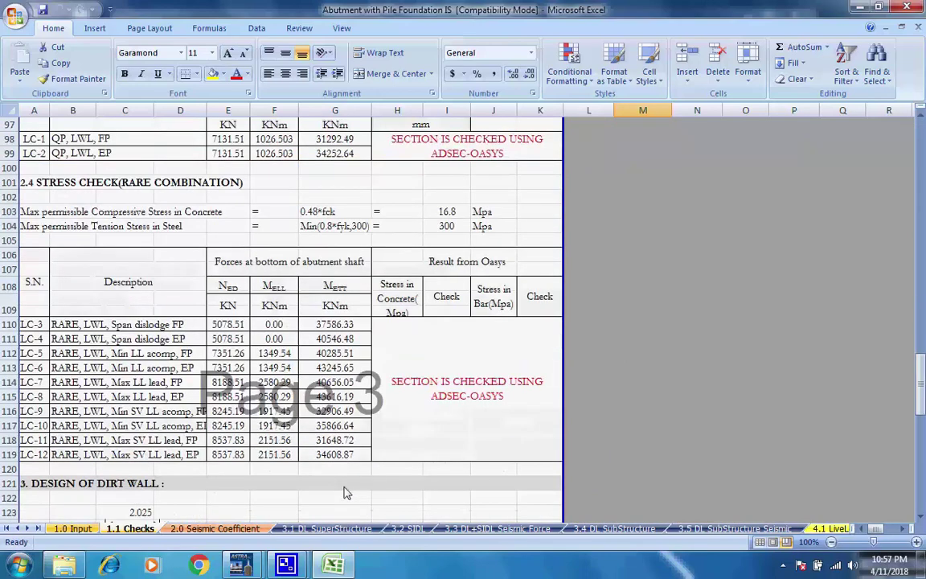
{"action": "scroll", "coordinate": [347, 482], "scroll_direction": "up", "scroll_amount": 11}
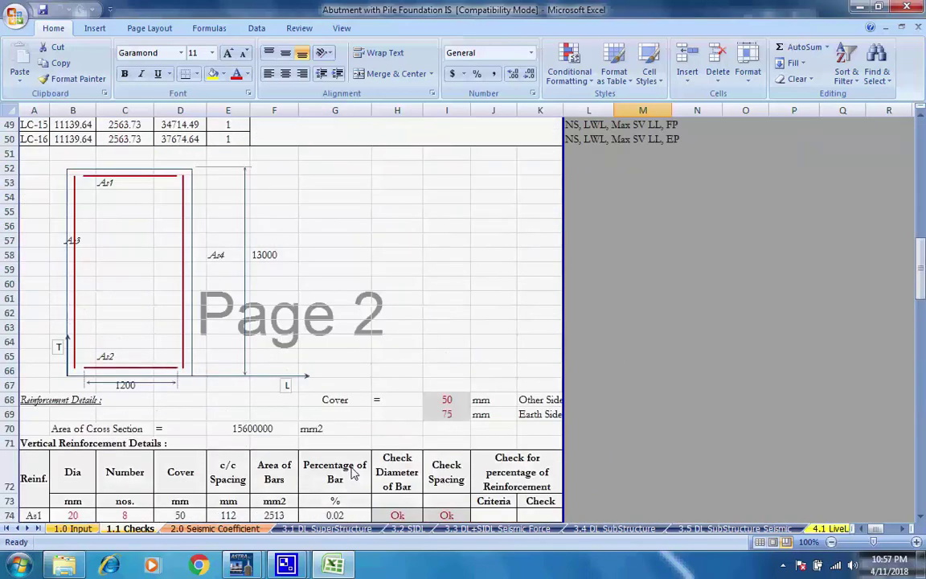
Review the seismic force calculation on sheet 2.0 and the superstructure dead load calculation on sheet 3.1
{"action": "left_click", "coordinate": [234, 529]}
{"action": "scroll", "coordinate": [393, 423], "scroll_direction": "up", "scroll_amount": 9}
{"action": "scroll", "coordinate": [393, 427], "scroll_direction": "up", "scroll_amount": 2}
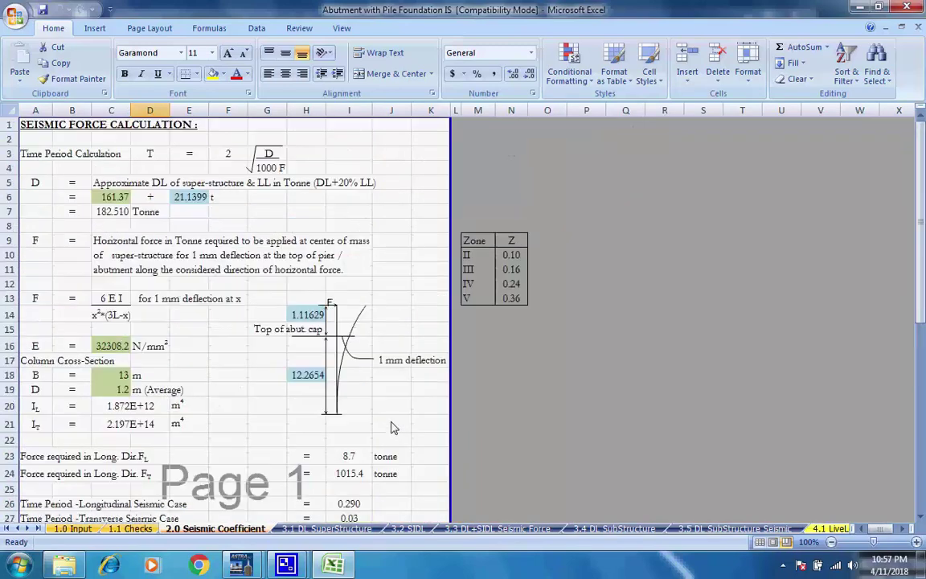
{"action": "left_click", "coordinate": [312, 528]}
{"action": "scroll", "coordinate": [418, 412], "scroll_direction": "up", "scroll_amount": 20}
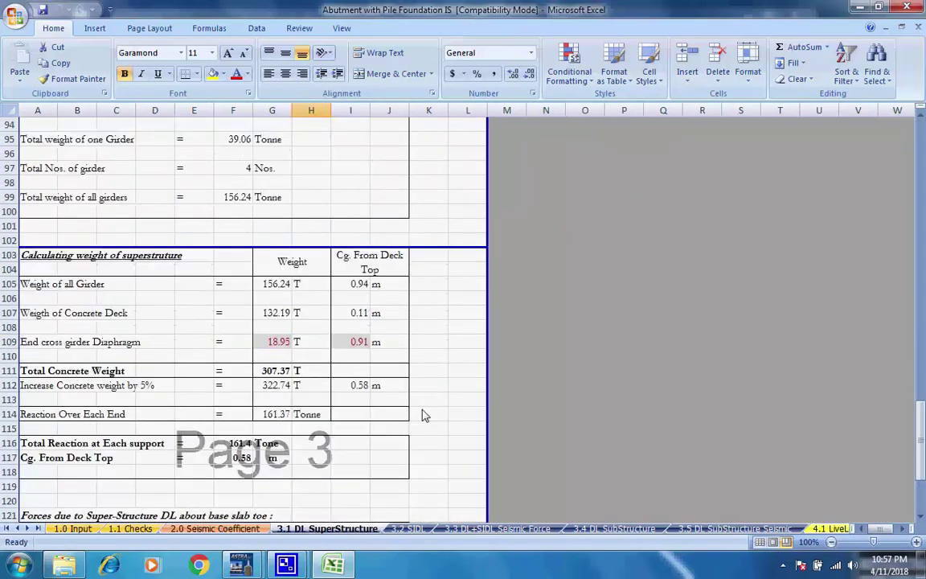
{"action": "scroll", "coordinate": [404, 409], "scroll_direction": "up", "scroll_amount": 7}
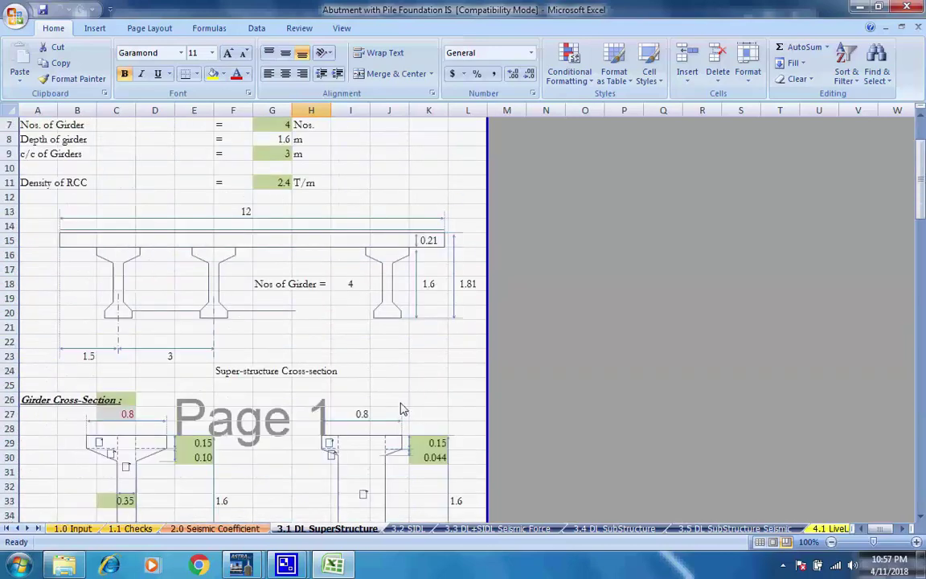
{"action": "scroll", "coordinate": [401, 411], "scroll_direction": "up", "scroll_amount": 2}
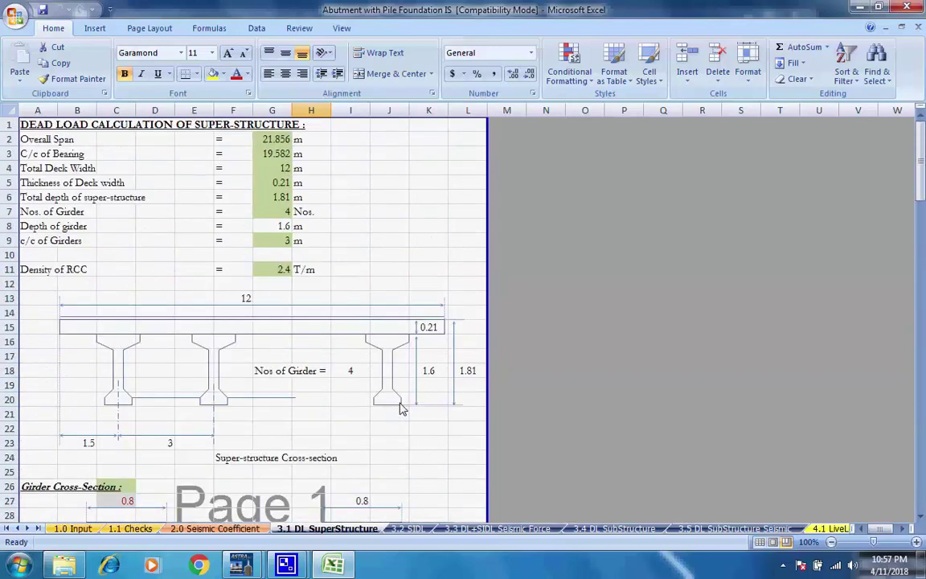
Review the SIDL calculation on sheet 3.2 and the superstructure DL and SIDL seismic components on sheet 3.3
{"action": "left_click", "coordinate": [407, 530]}
{"action": "scroll", "coordinate": [424, 433], "scroll_direction": "up", "scroll_amount": 3}
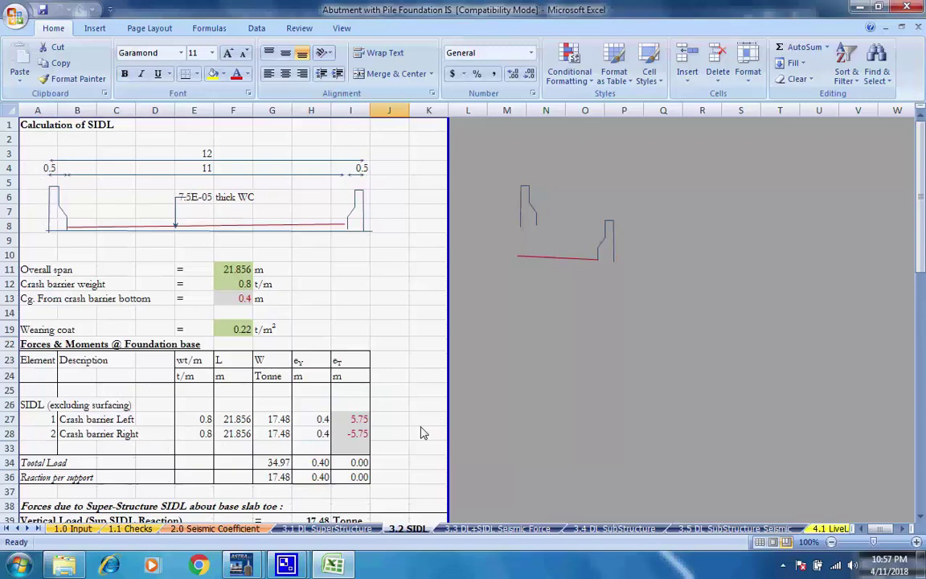
{"action": "left_click", "coordinate": [484, 527]}
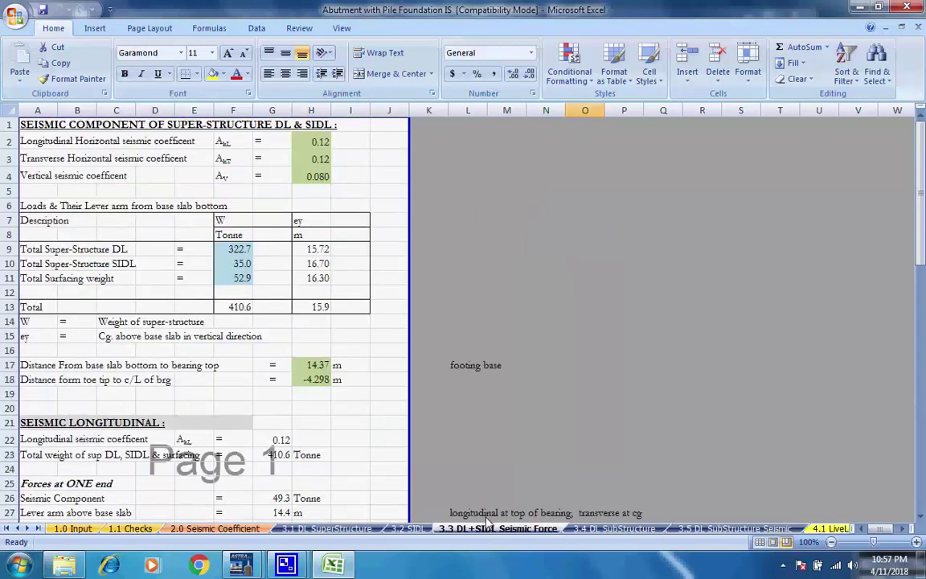
{"action": "scroll", "coordinate": [461, 447], "scroll_direction": "down", "scroll_amount": 5}
{"action": "scroll", "coordinate": [459, 455], "scroll_direction": "up", "scroll_amount": 5}
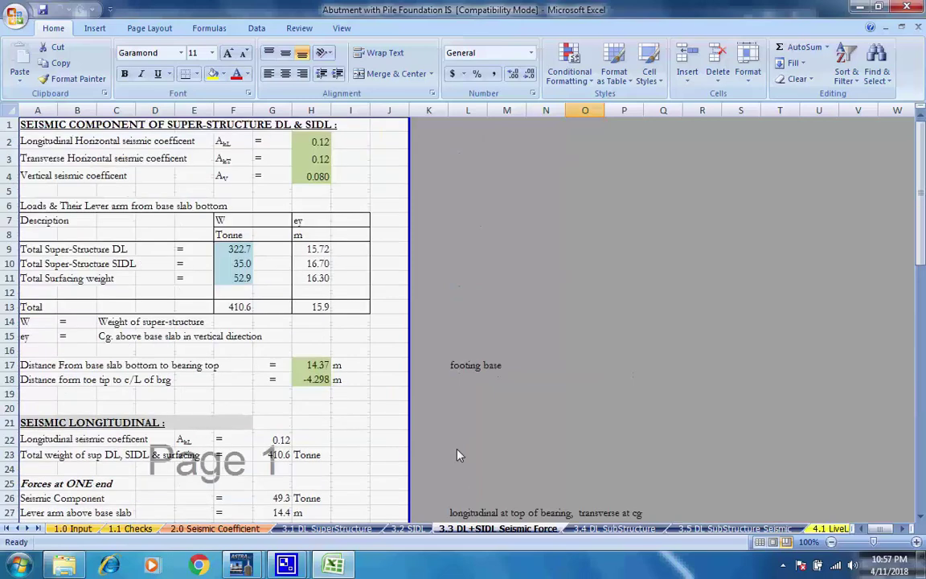
Examine the 3.4 DL SubStructure sheet's bridge features, material properties, serviceability limits, backfill soil and seismic parameters
{"action": "left_click", "coordinate": [593, 529]}
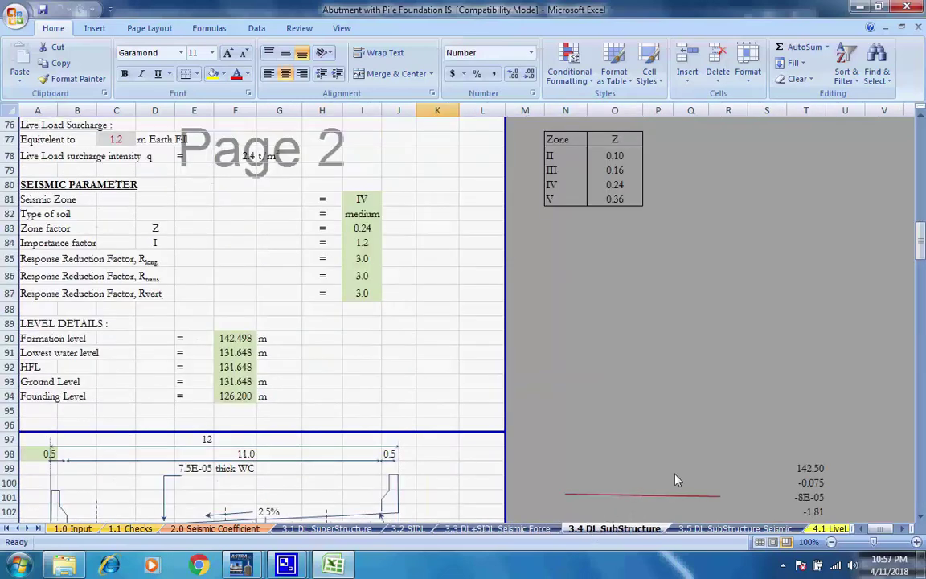
{"action": "scroll", "coordinate": [654, 461], "scroll_direction": "up", "scroll_amount": 15}
{"action": "scroll", "coordinate": [643, 473], "scroll_direction": "down", "scroll_amount": 7}
{"action": "scroll", "coordinate": [635, 480], "scroll_direction": "up", "scroll_amount": 1}
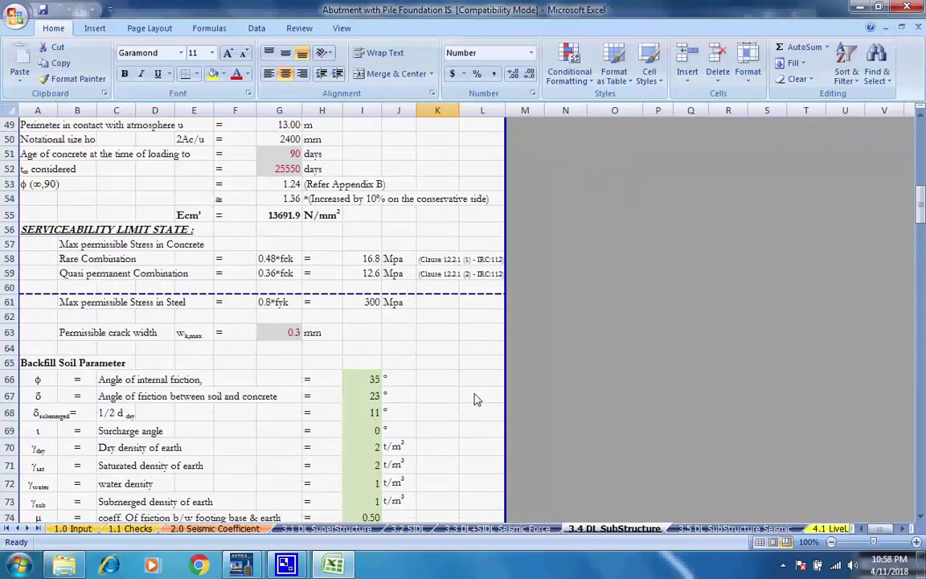
{"action": "left_click", "coordinate": [491, 260]}
{"action": "key", "text": "Down"}
{"action": "key", "text": "Down"}
{"action": "key", "text": "Down"}
{"action": "key", "text": "Down"}
{"action": "key", "text": "Down"}
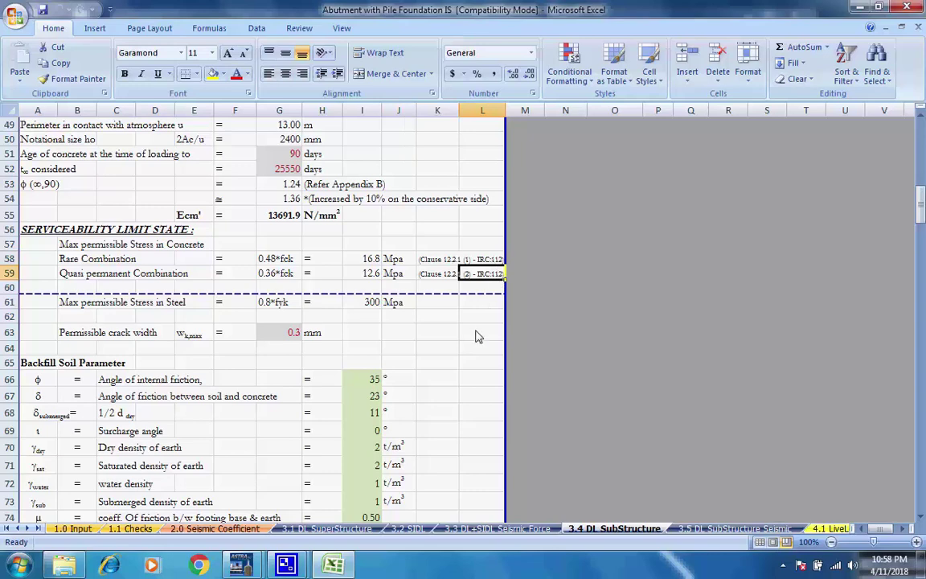
{"action": "scroll", "coordinate": [491, 349], "scroll_direction": "up", "scroll_amount": 9}
{"action": "scroll", "coordinate": [474, 355], "scroll_direction": "up", "scroll_amount": 7}
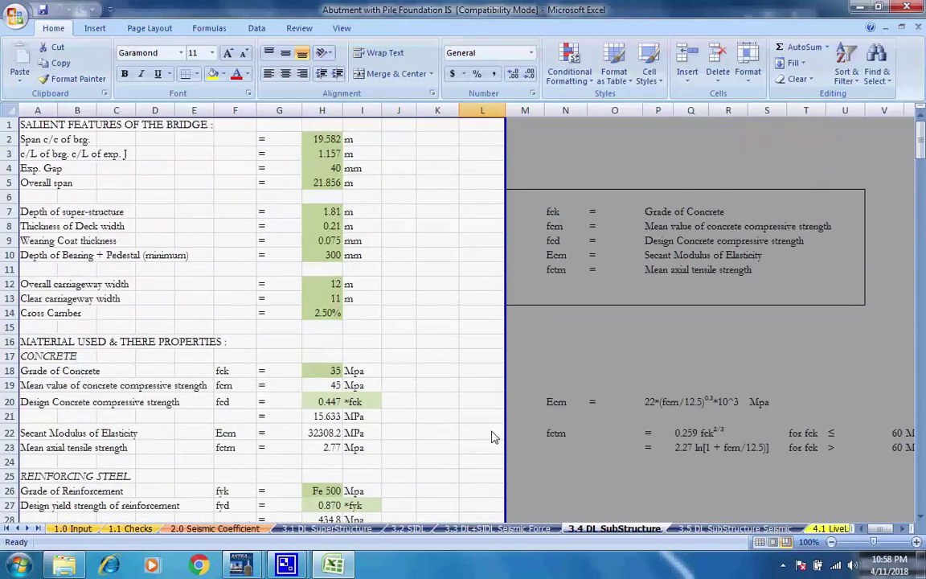
Review the seismic components of the substructure and backfill on the 3.5 DL SubStructure Seismic sheet
{"action": "left_click", "coordinate": [723, 528]}
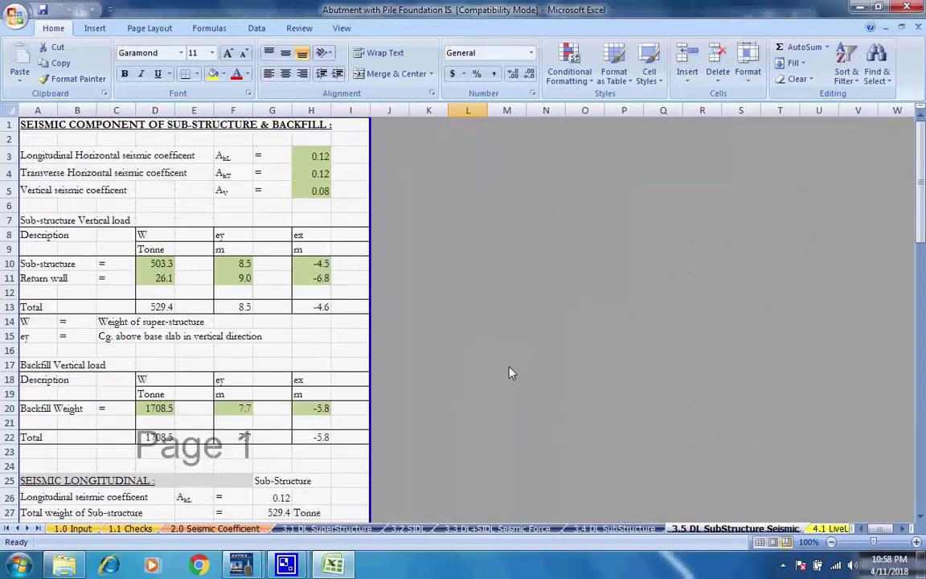
{"action": "scroll", "coordinate": [382, 329], "scroll_direction": "down", "scroll_amount": 20}
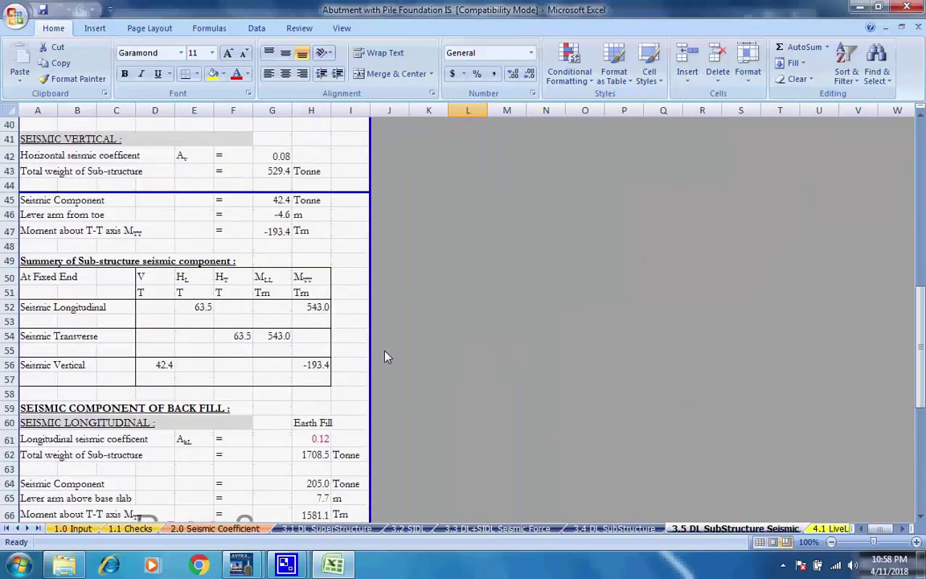
{"action": "scroll", "coordinate": [388, 361], "scroll_direction": "down", "scroll_amount": 3}
{"action": "scroll", "coordinate": [440, 344], "scroll_direction": "up", "scroll_amount": 20}
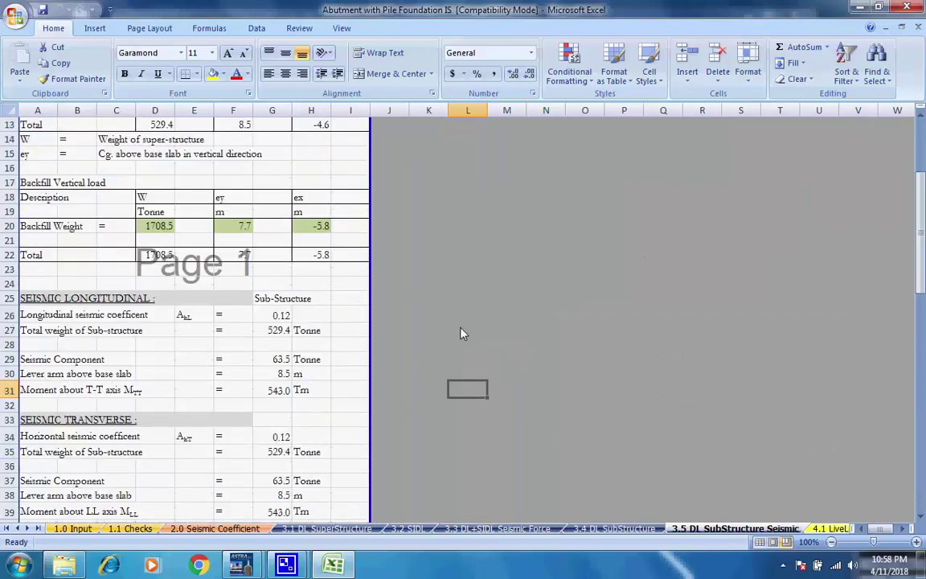
Review the lane loading eccentricity diagrams and live load reactions on the 4.1 LiveLoad sheet
{"action": "left_click", "coordinate": [830, 528]}
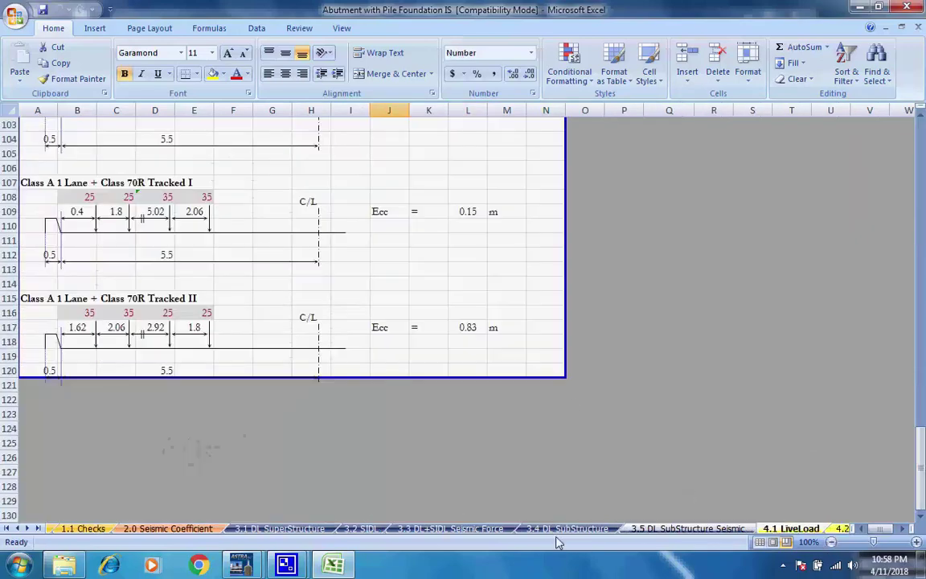
{"action": "scroll", "coordinate": [217, 386], "scroll_direction": "up", "scroll_amount": 9}
{"action": "scroll", "coordinate": [221, 386], "scroll_direction": "up", "scroll_amount": 20}
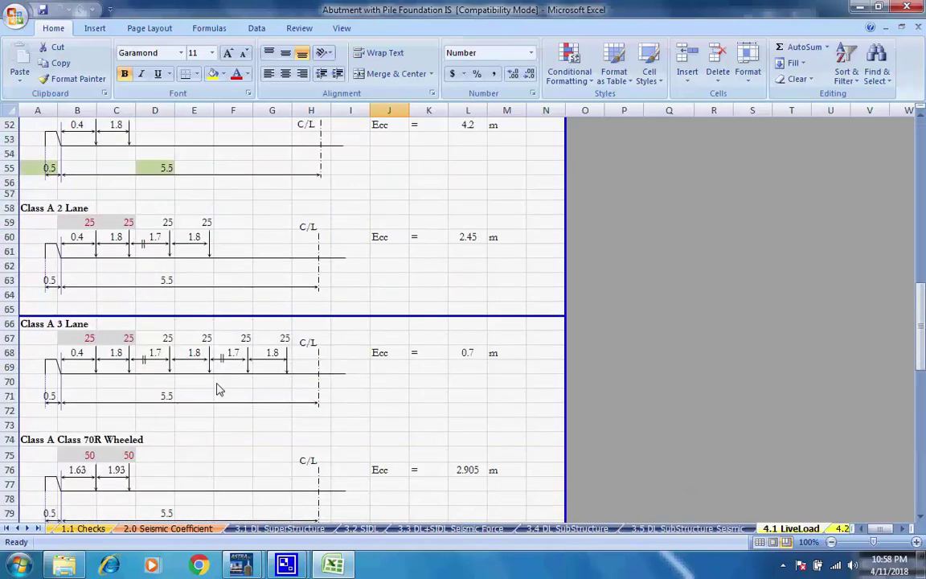
{"action": "scroll", "coordinate": [208, 391], "scroll_direction": "up", "scroll_amount": 4}
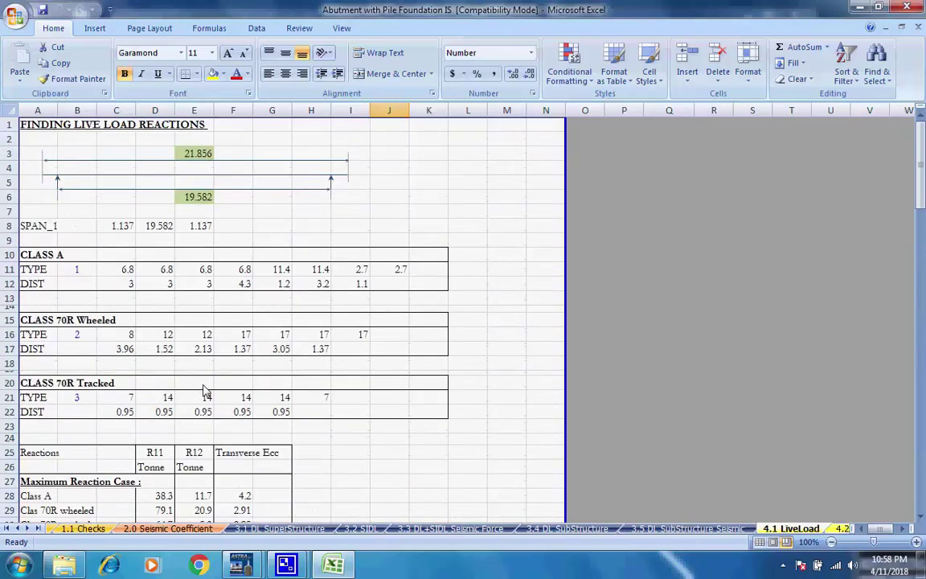
Bring the workbook's further sheets into reach and review the live load seismic calculation on sheet 4.2 LiveLoadSeismic
{"action": "left_click", "coordinate": [28, 531]}
{"action": "left_click", "coordinate": [28, 531]}
{"action": "left_click", "coordinate": [29, 531]}
{"action": "left_click", "coordinate": [28, 531]}
{"action": "left_click", "coordinate": [28, 531]}
{"action": "left_click", "coordinate": [29, 531]}
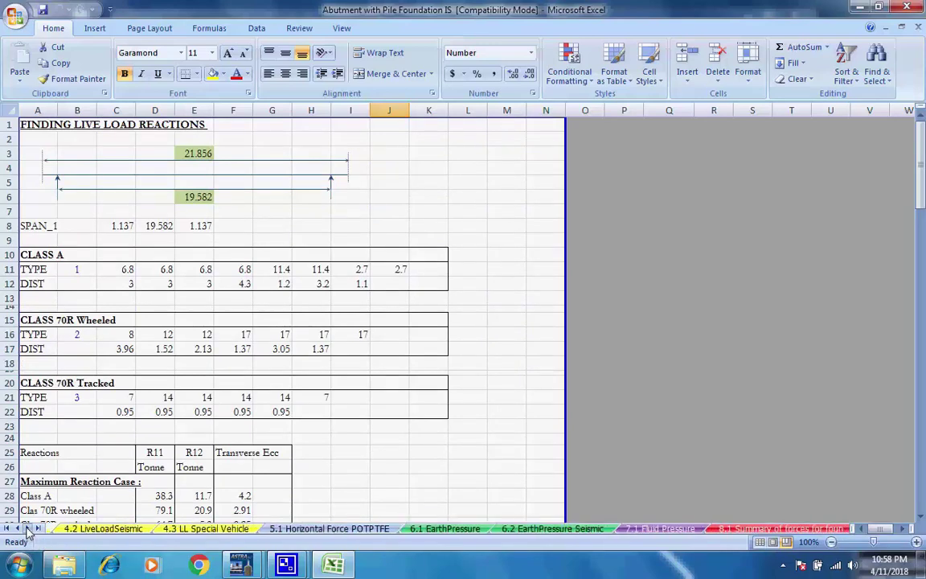
{"action": "left_click", "coordinate": [98, 530]}
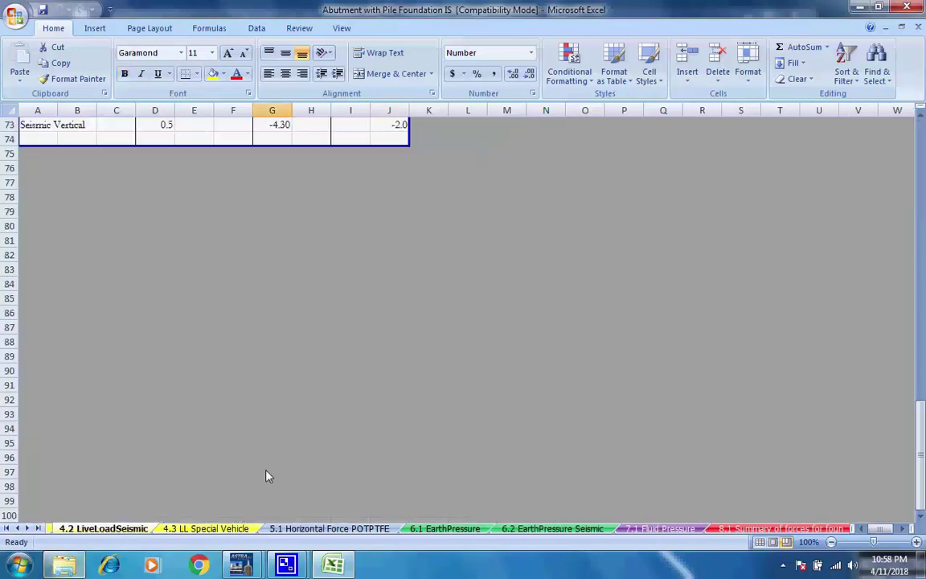
{"action": "scroll", "coordinate": [265, 478], "scroll_direction": "up", "scroll_amount": 18}
{"action": "scroll", "coordinate": [266, 489], "scroll_direction": "up", "scroll_amount": 2}
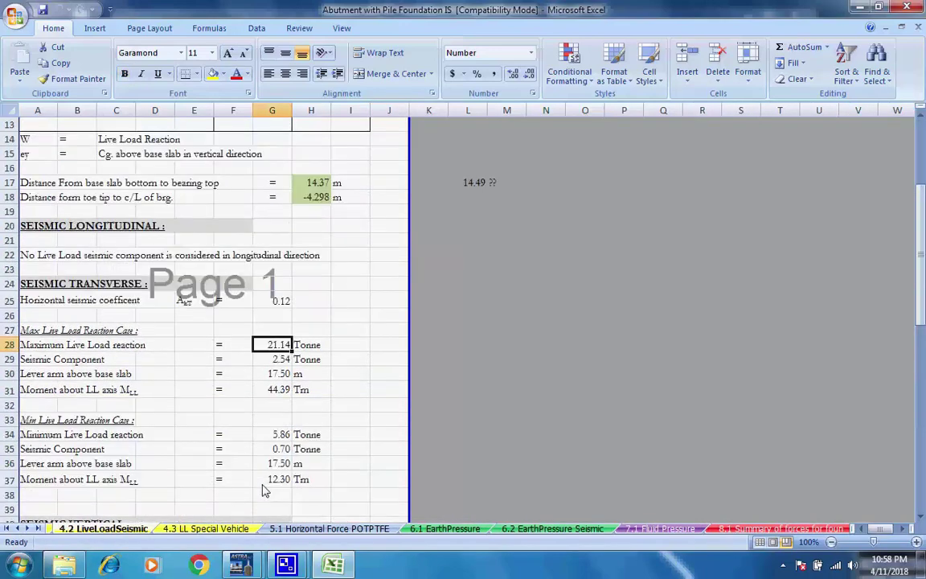
Review the live load seismic calculation and the special vehicle live load reactions on sheets 4.2 and 4.3
{"action": "scroll", "coordinate": [266, 490], "scroll_direction": "up", "scroll_amount": 4}
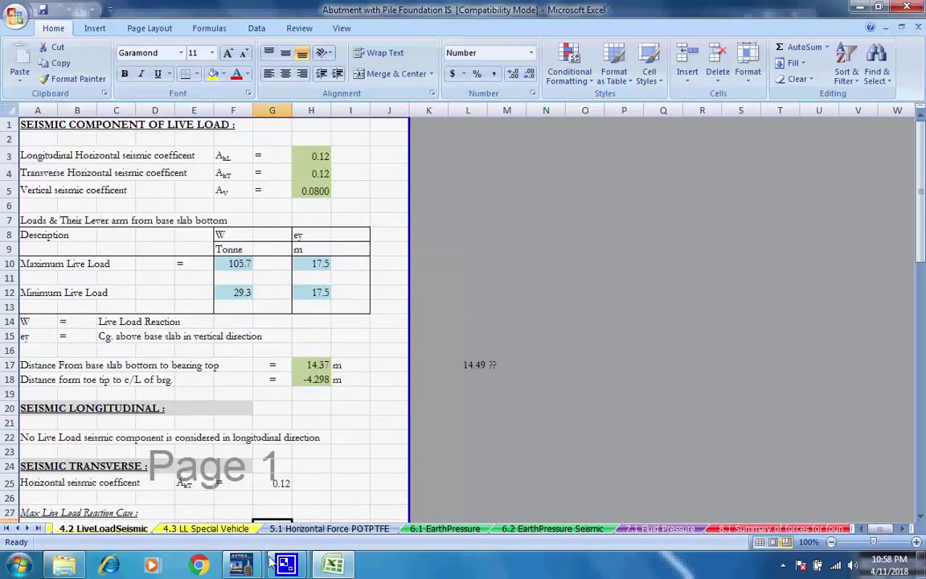
{"action": "left_click", "coordinate": [213, 528]}
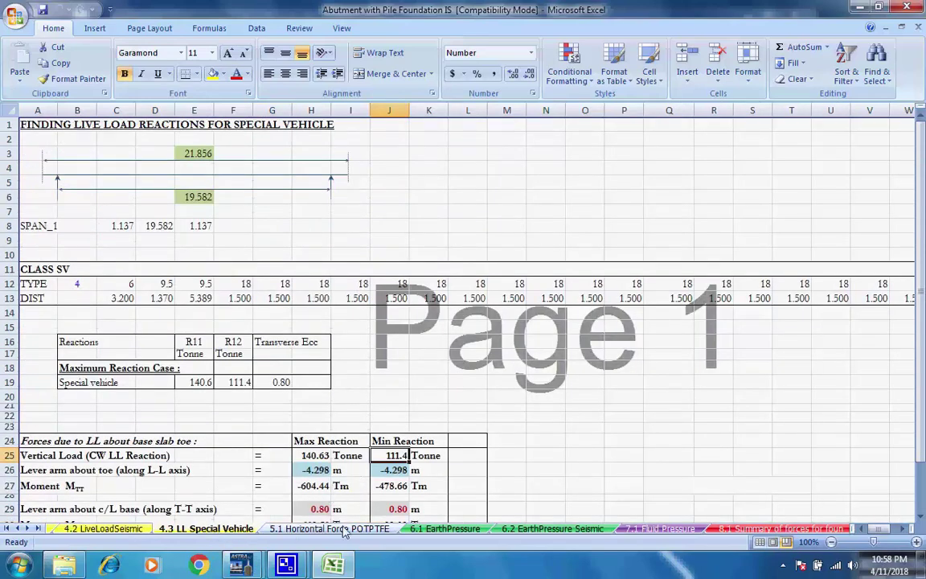
{"action": "scroll", "coordinate": [358, 446], "scroll_direction": "down", "scroll_amount": 7}
{"action": "scroll", "coordinate": [358, 441], "scroll_direction": "up", "scroll_amount": 7}
Examine the longitudinal horizontal force calculation on the 5.1 Horizontal Force POTPTFE sheet
{"action": "key", "text": "ctrl+Page_Down"}
{"action": "scroll", "coordinate": [422, 466], "scroll_direction": "up", "scroll_amount": 7}
{"action": "scroll", "coordinate": [418, 473], "scroll_direction": "up", "scroll_amount": 5}
{"action": "scroll", "coordinate": [418, 478], "scroll_direction": "down", "scroll_amount": 5}
{"action": "scroll", "coordinate": [412, 482], "scroll_direction": "up", "scroll_amount": 20}
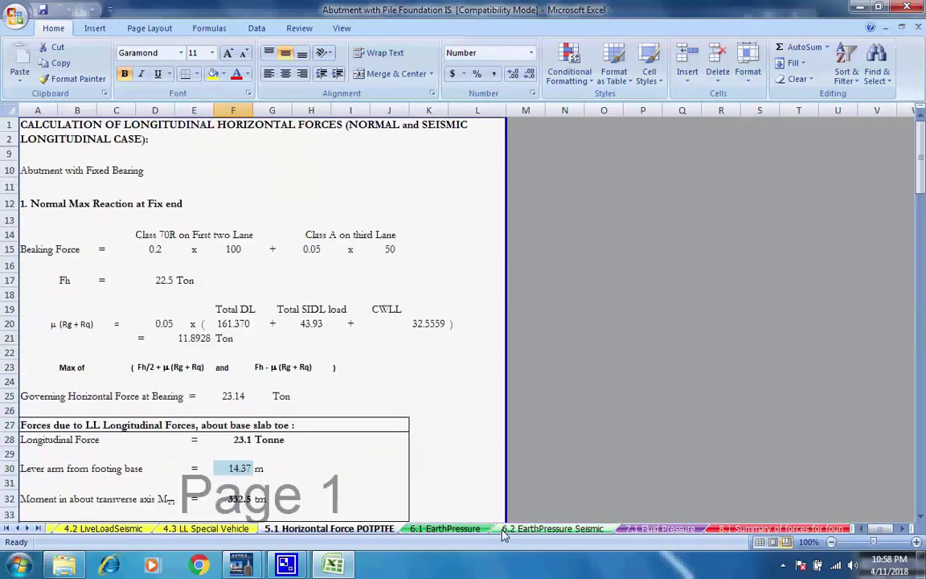
Look through the active and dynamic earth pressure calculations on sheets 6.1 EarthPressure and 6.2 EarthPressure Seismic
{"action": "left_click", "coordinate": [465, 530]}
{"action": "scroll", "coordinate": [455, 426], "scroll_direction": "up", "scroll_amount": 20}
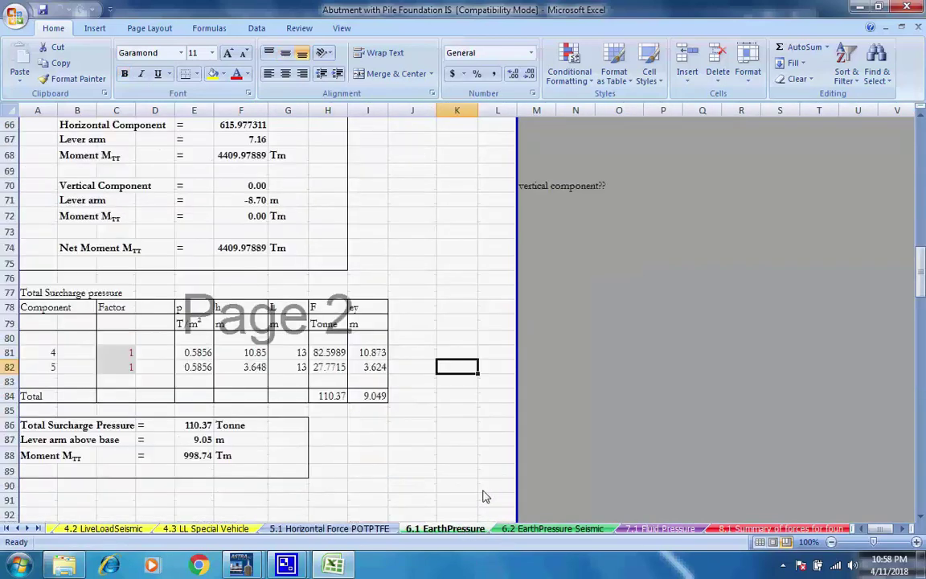
{"action": "scroll", "coordinate": [455, 427], "scroll_direction": "up", "scroll_amount": 8}
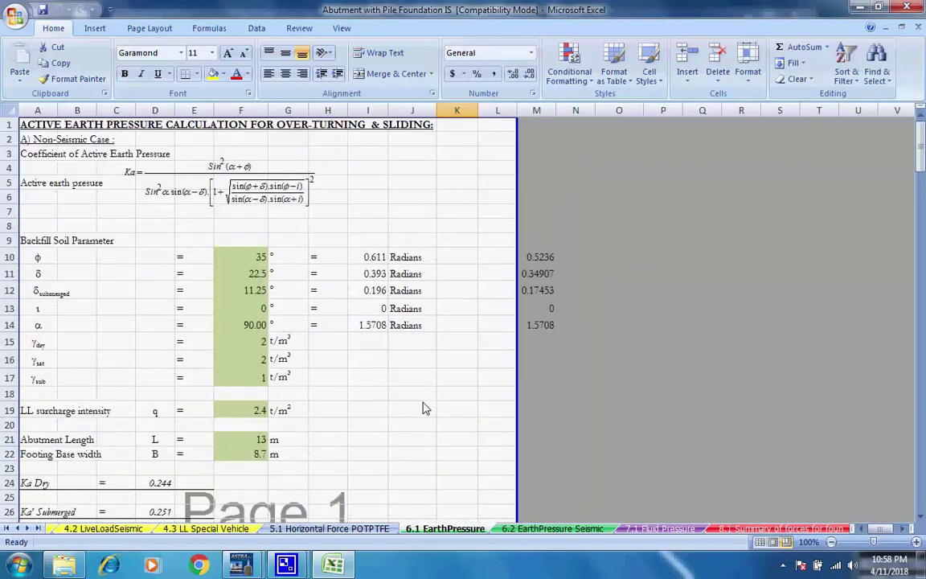
{"action": "left_click", "coordinate": [547, 530]}
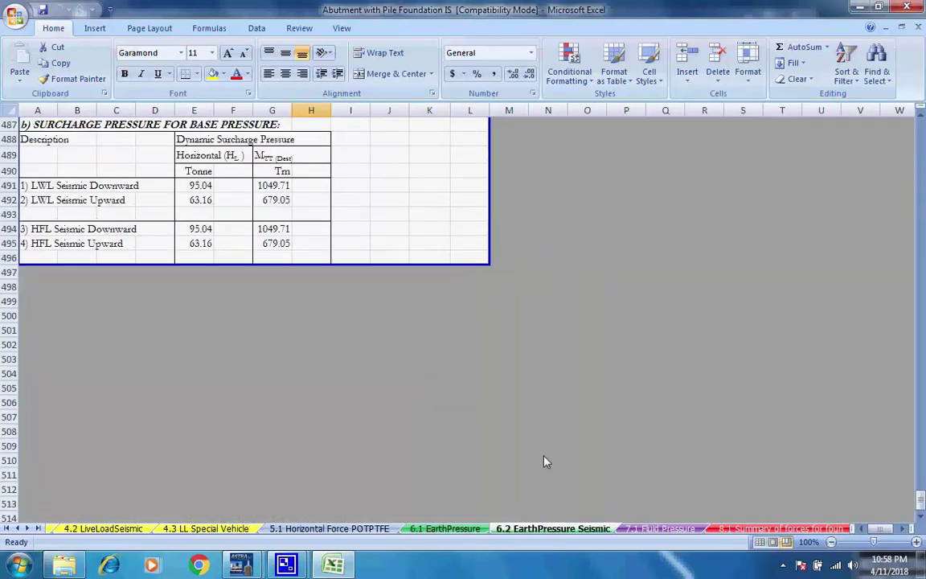
{"action": "scroll", "coordinate": [539, 466], "scroll_direction": "up", "scroll_amount": 15}
{"action": "scroll", "coordinate": [528, 476], "scroll_direction": "up", "scroll_amount": 20}
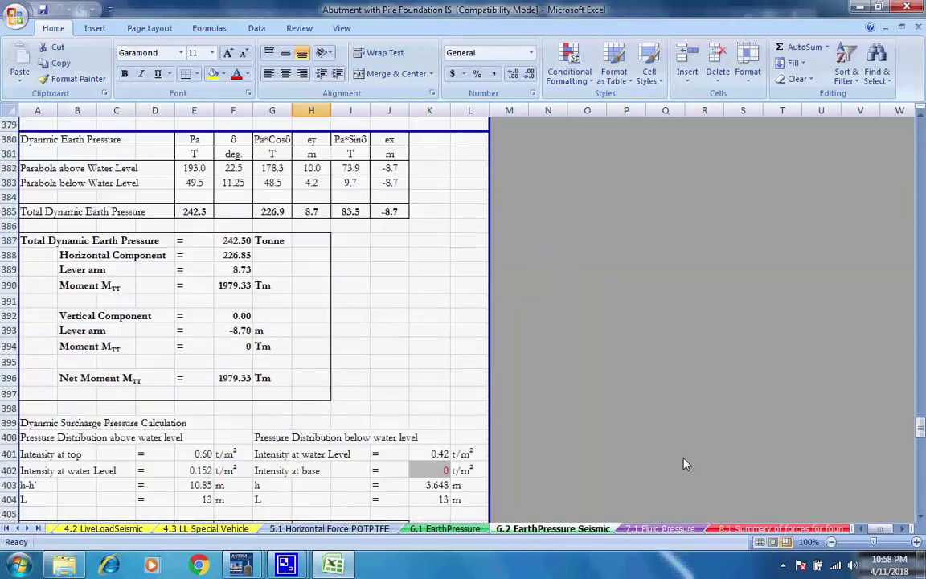
{"action": "left_click_drag", "start_coordinate": [921, 435], "coordinate": [917, 130]}
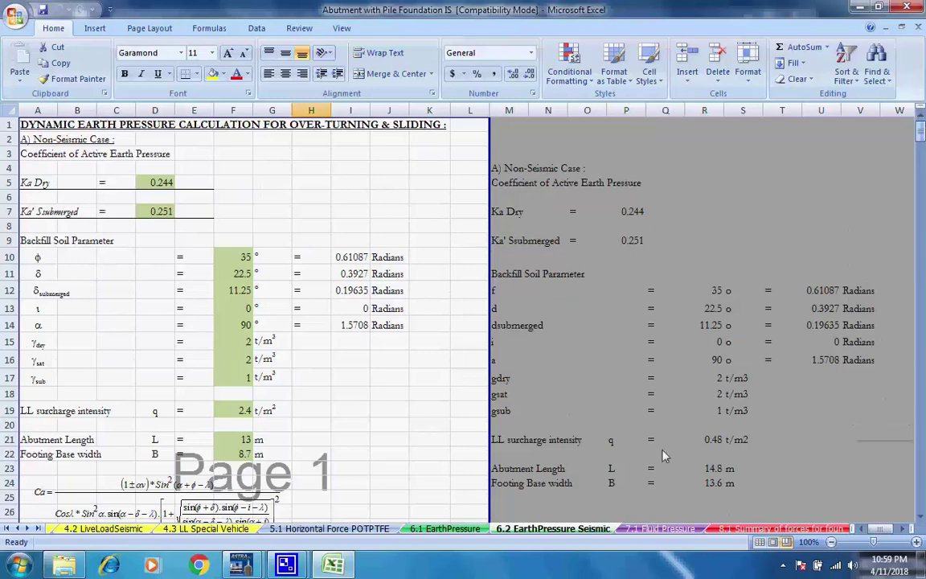
Review the fluid pressure calculation on sheet 7.1 and the foundation force summary on sheet 8.1
{"action": "left_click", "coordinate": [664, 530]}
{"action": "scroll", "coordinate": [696, 482], "scroll_direction": "up", "scroll_amount": 7}
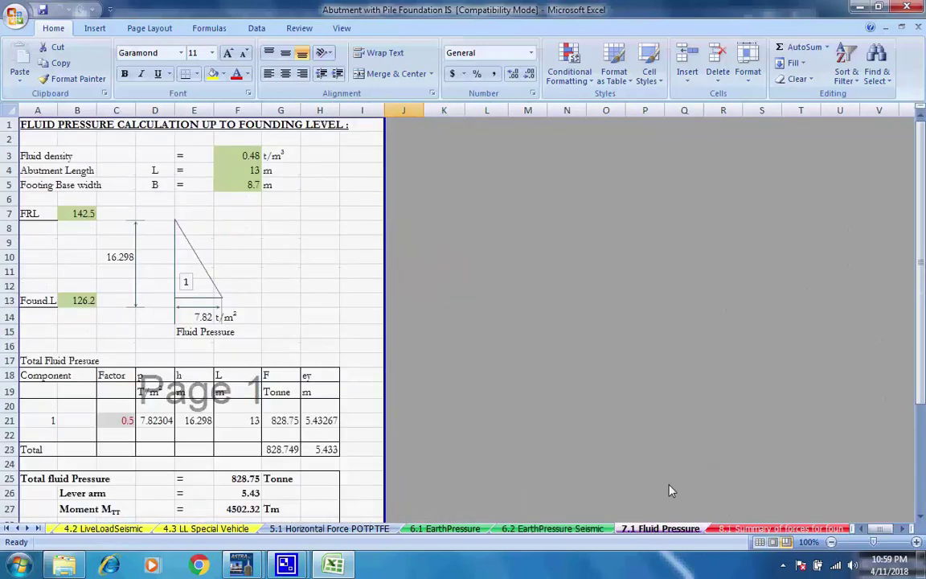
{"action": "left_click", "coordinate": [755, 529]}
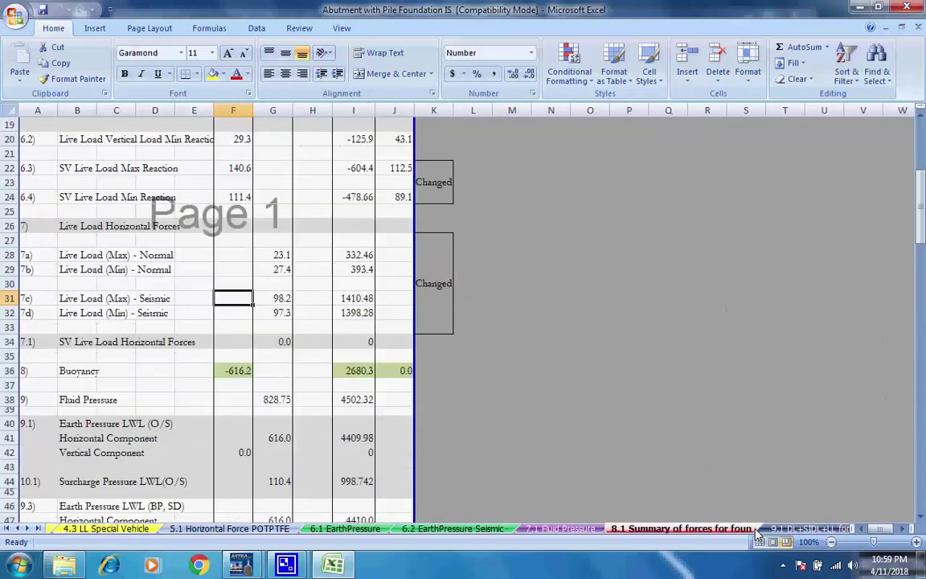
{"action": "scroll", "coordinate": [715, 507], "scroll_direction": "up", "scroll_amount": 6}
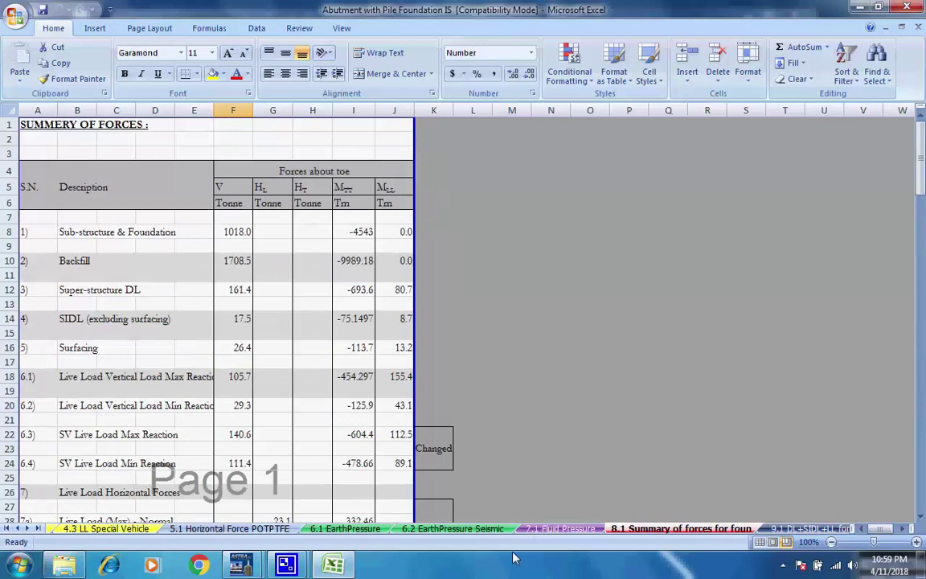
Examine the unfactored forces for shaft design on the 9.1 DL+SIDL+LL for Shaft sheet, back to its beginning
{"action": "left_click", "coordinate": [815, 530]}
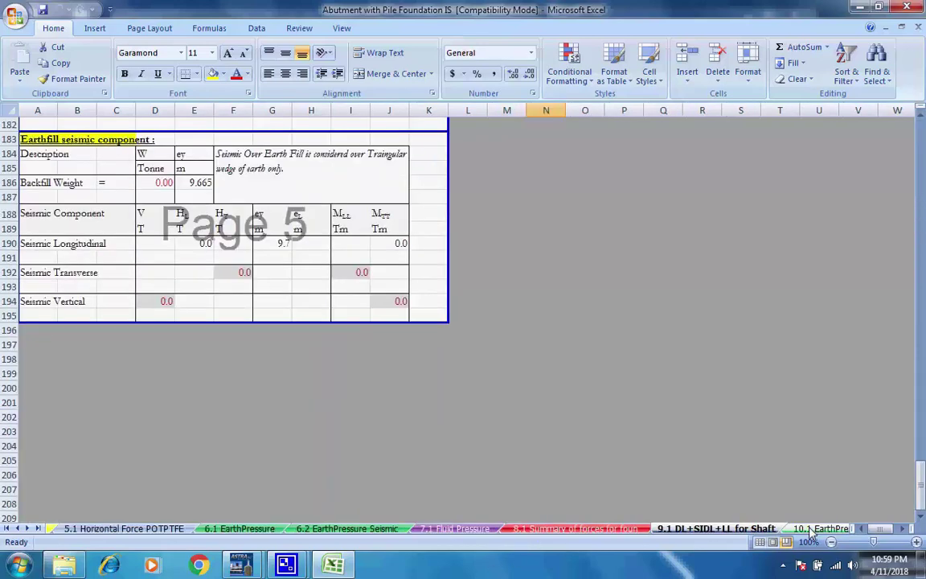
{"action": "scroll", "coordinate": [544, 485], "scroll_direction": "up", "scroll_amount": 6}
{"action": "scroll", "coordinate": [543, 486], "scroll_direction": "up", "scroll_amount": 20}
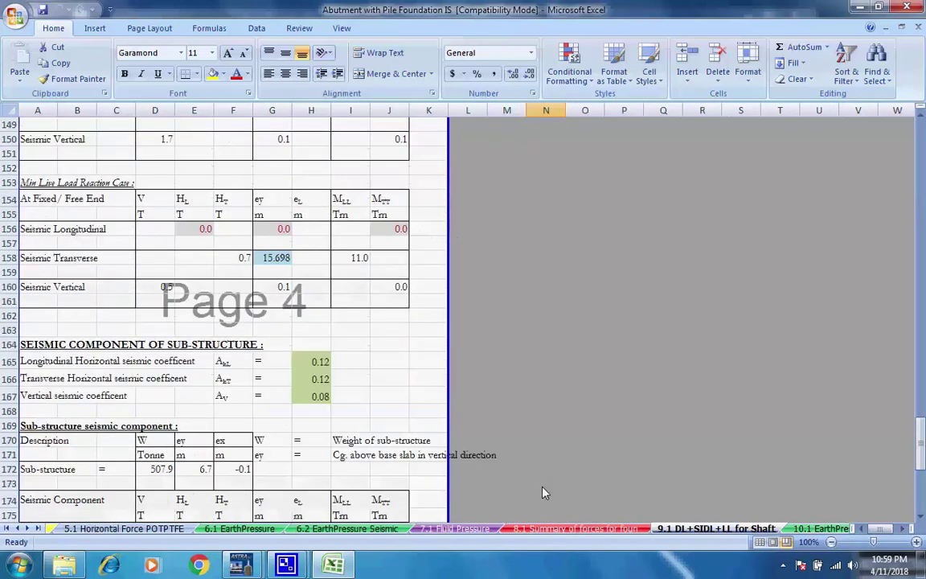
{"action": "scroll", "coordinate": [530, 494], "scroll_direction": "up", "scroll_amount": 20}
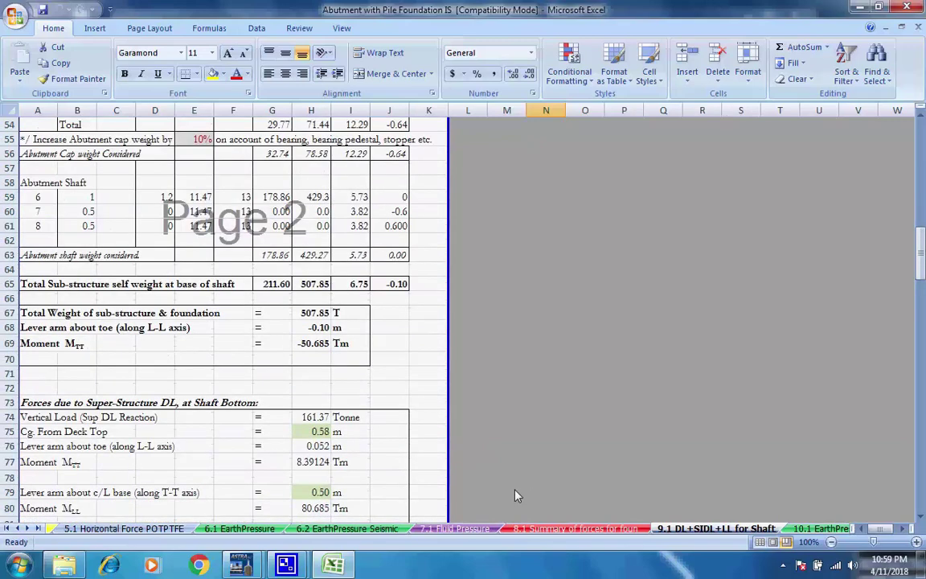
{"action": "scroll", "coordinate": [502, 490], "scroll_direction": "up", "scroll_amount": 10}
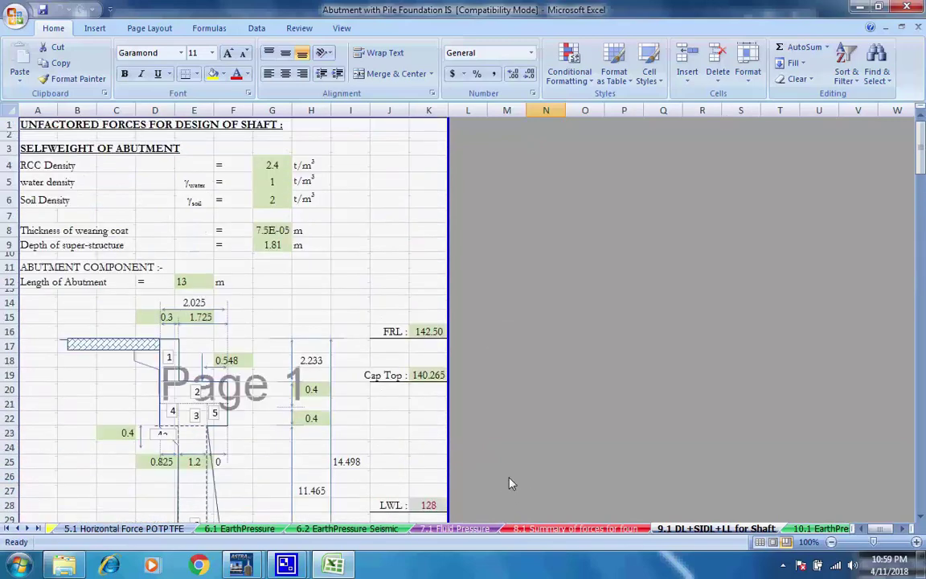
Review the shaft earth pressure calculations on sheets 10.1 EarthPressureShaft and 10.2 EarthPressureShaftSeismic
{"action": "left_click", "coordinate": [27, 529]}
{"action": "left_click", "coordinate": [26, 529]}
{"action": "left_click", "coordinate": [26, 529]}
{"action": "left_click", "coordinate": [27, 529]}
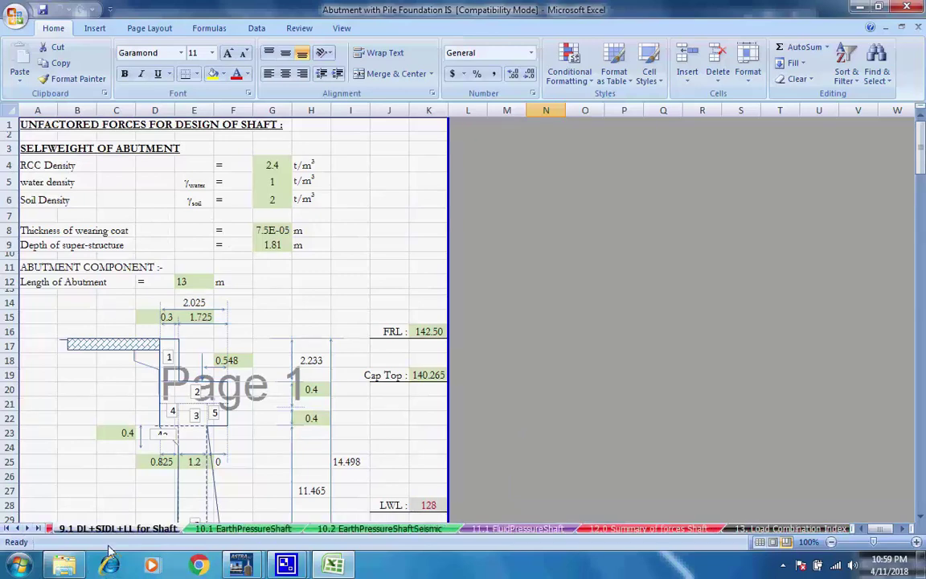
{"action": "left_click", "coordinate": [238, 528]}
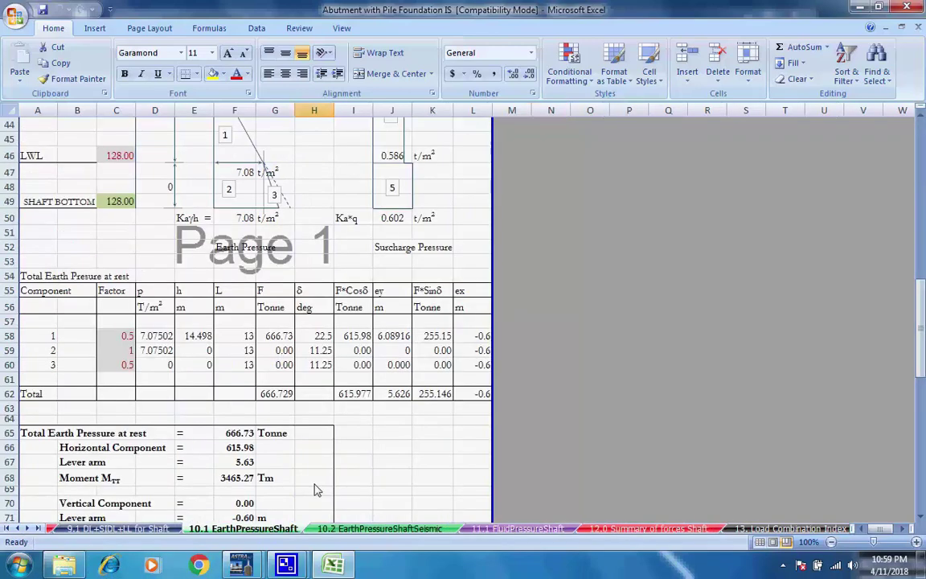
{"action": "scroll", "coordinate": [318, 492], "scroll_direction": "up", "scroll_amount": 18}
{"action": "scroll", "coordinate": [317, 498], "scroll_direction": "up", "scroll_amount": 2}
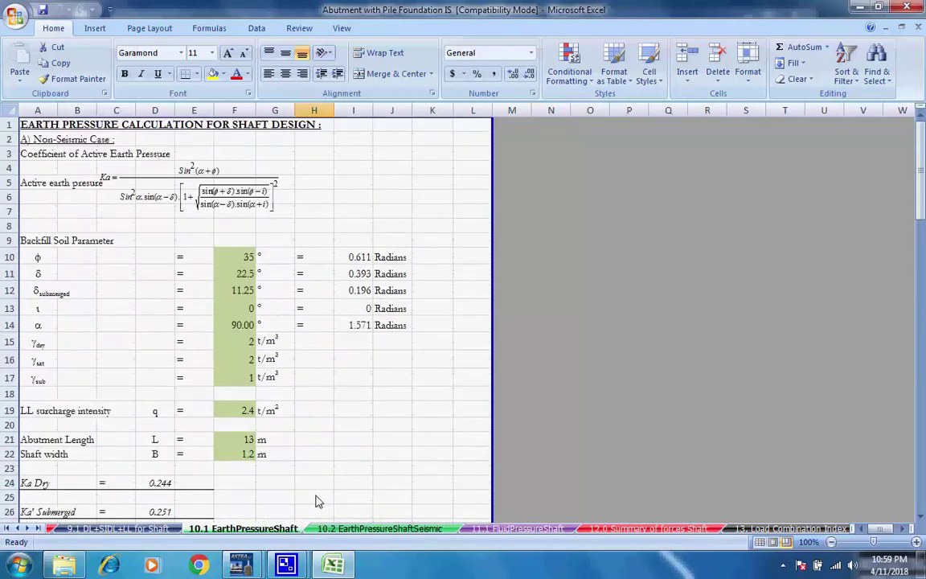
{"action": "left_click", "coordinate": [364, 530]}
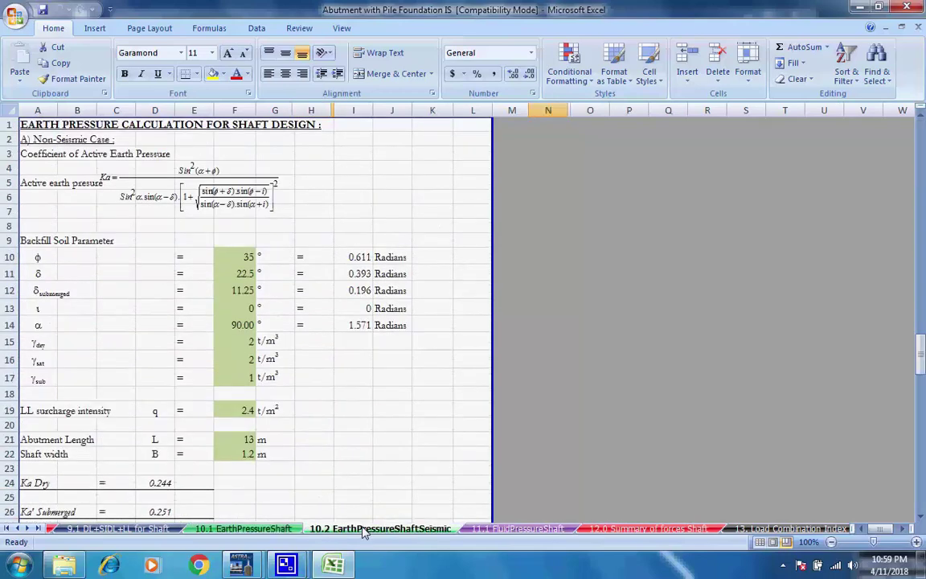
{"action": "scroll", "coordinate": [440, 478], "scroll_direction": "down", "scroll_amount": 5}
{"action": "scroll", "coordinate": [439, 477], "scroll_direction": "down", "scroll_amount": 2}
{"action": "scroll", "coordinate": [438, 480], "scroll_direction": "up", "scroll_amount": 14}
Check the shaft fluid pressure calculation on sheet 11.1 and the shaft force summary on sheet 12.0
{"action": "left_click", "coordinate": [496, 530]}
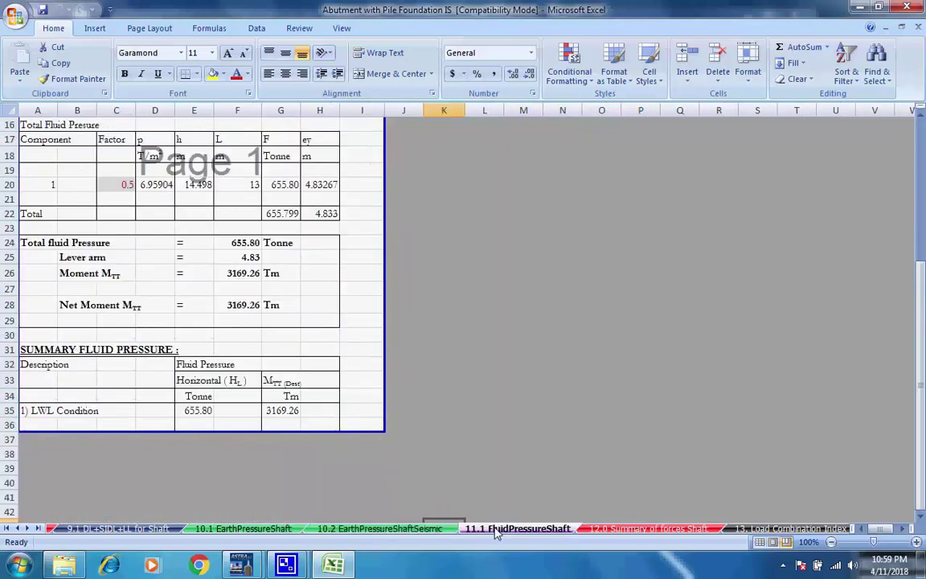
{"action": "scroll", "coordinate": [451, 482], "scroll_direction": "up", "scroll_amount": 5}
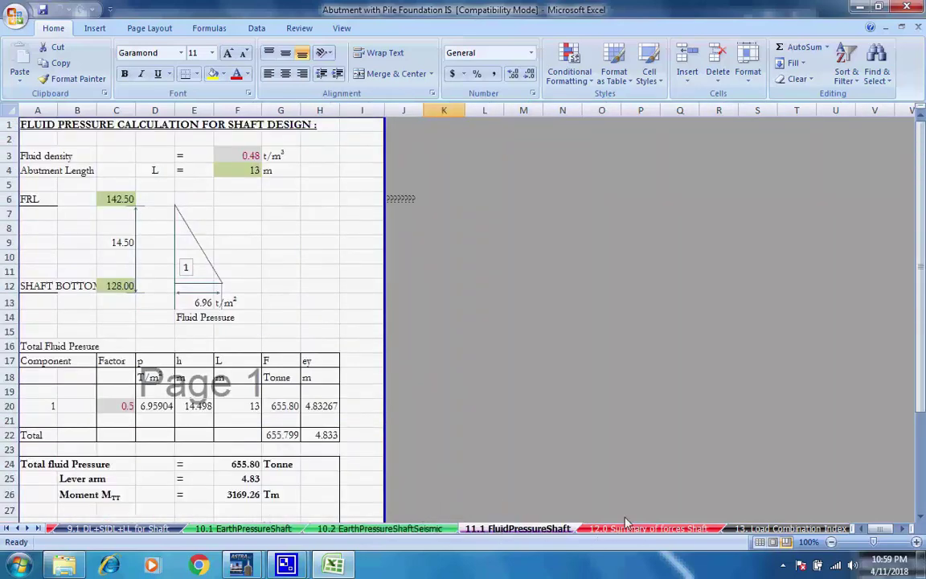
{"action": "key", "text": "ctrl+Page_Down"}
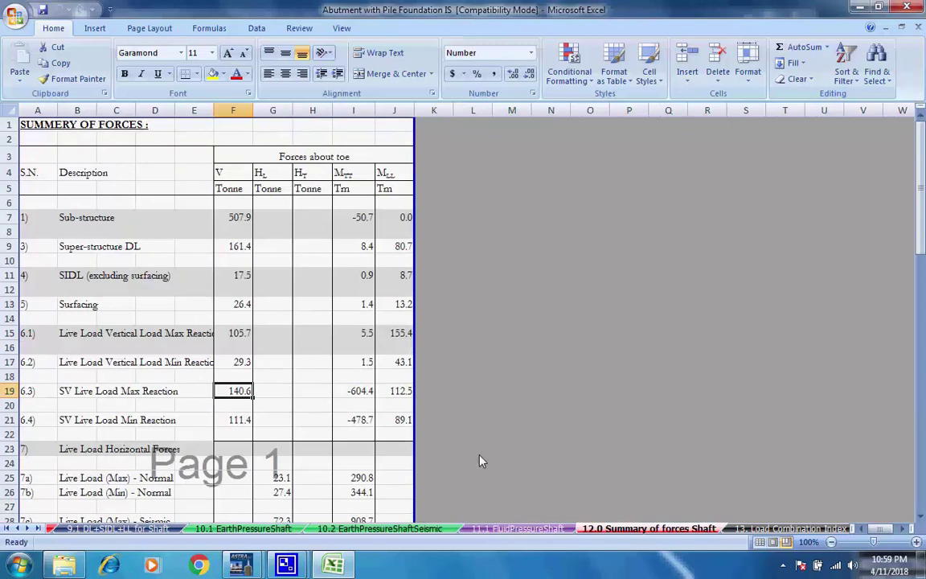
Review the load combination definitions on sheet 13 and the load case force tables on sheet 15.1 C- Vertical capacity
{"action": "left_click", "coordinate": [756, 530]}
{"action": "scroll", "coordinate": [651, 482], "scroll_direction": "up", "scroll_amount": 14}
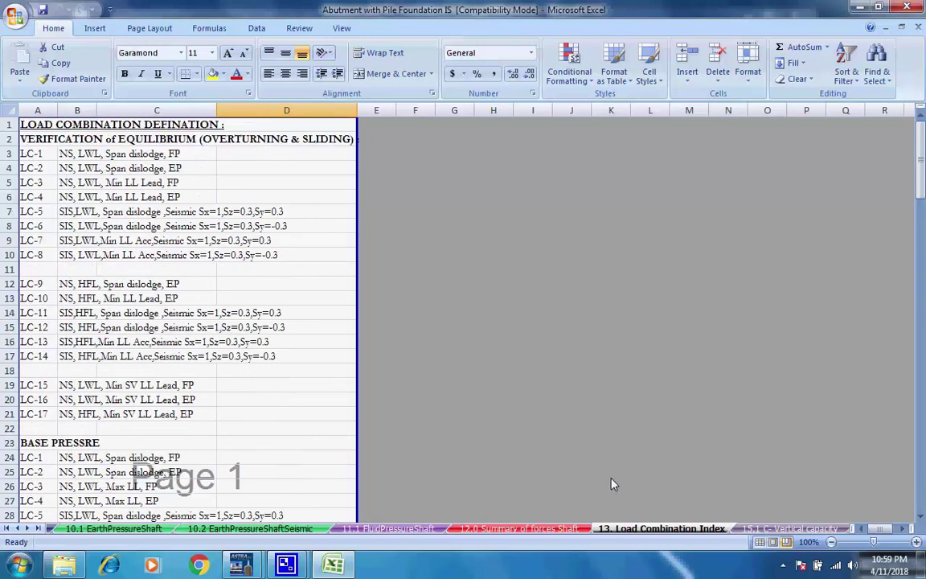
{"action": "left_click", "coordinate": [792, 529]}
{"action": "scroll", "coordinate": [734, 458], "scroll_direction": "up", "scroll_amount": 13}
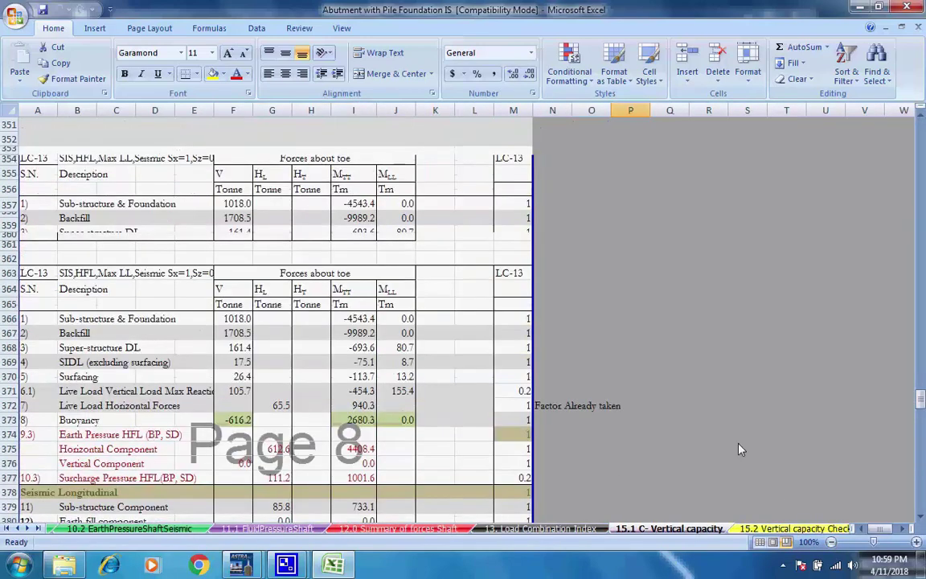
{"action": "scroll", "coordinate": [734, 464], "scroll_direction": "up", "scroll_amount": 20}
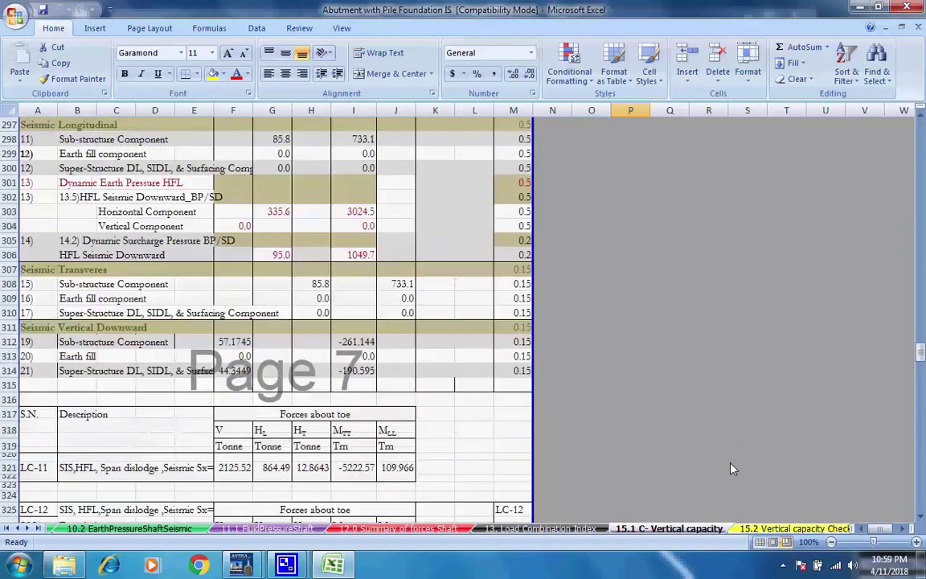
{"action": "scroll", "coordinate": [643, 438], "scroll_direction": "up", "scroll_amount": 20}
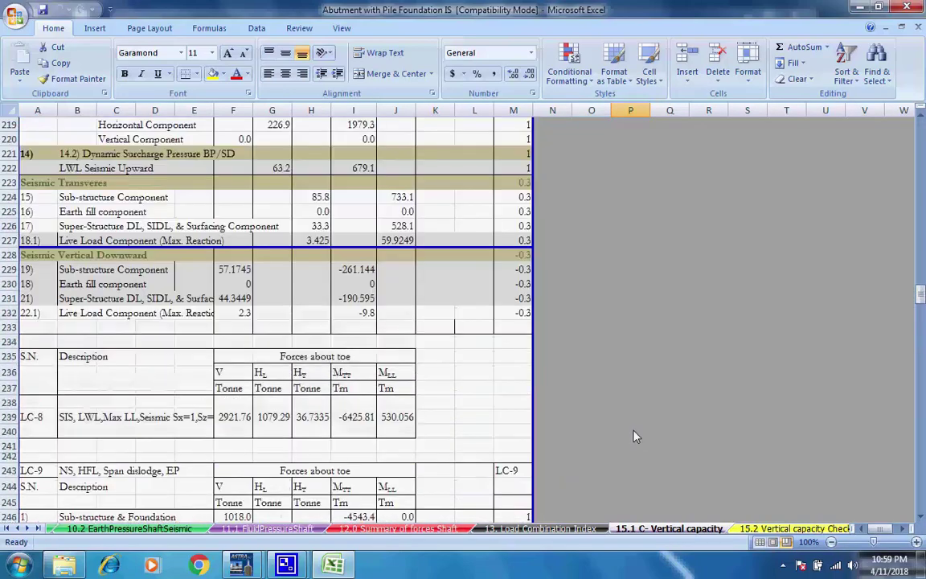
{"action": "scroll", "coordinate": [643, 439], "scroll_direction": "up", "scroll_amount": 20}
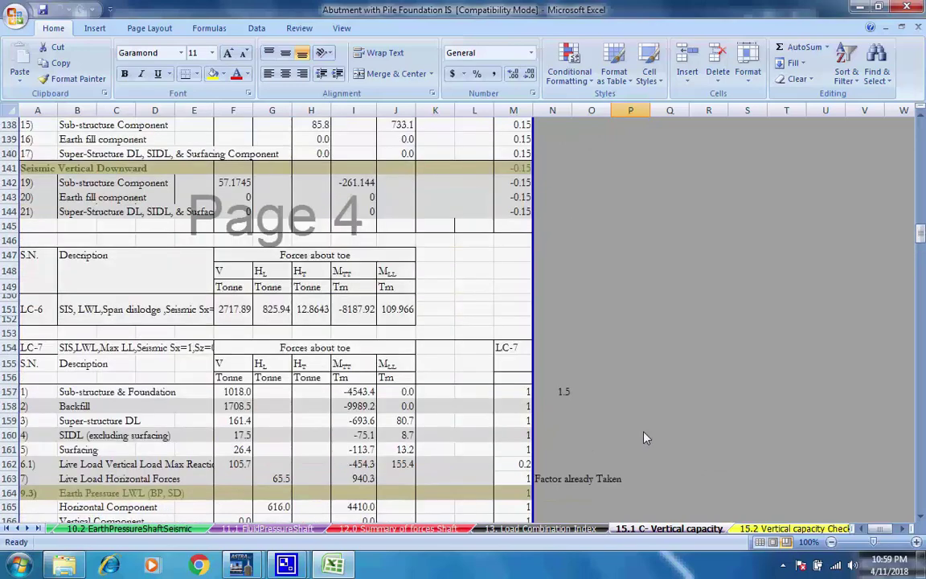
{"action": "scroll", "coordinate": [643, 442], "scroll_direction": "up", "scroll_amount": 20}
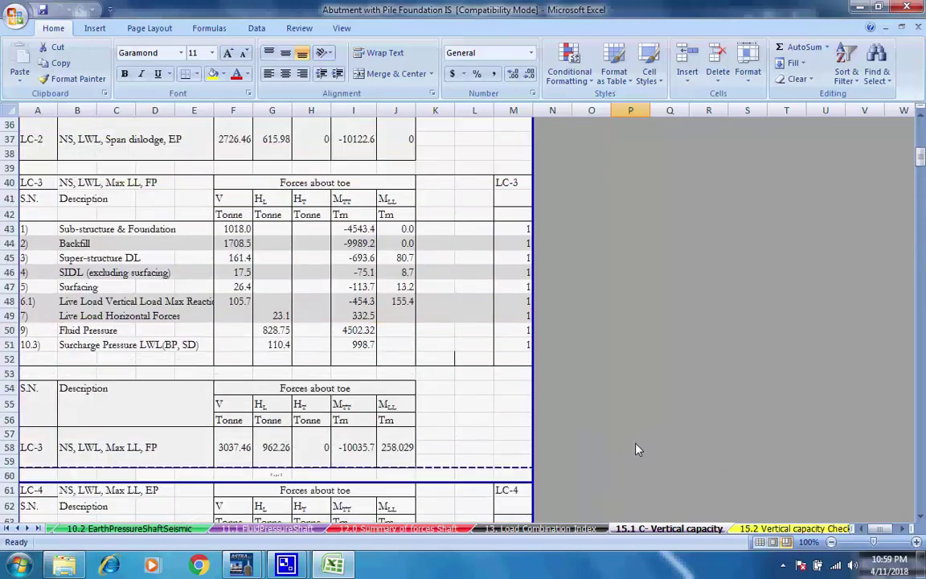
Examine the pile load checks, pile layout and load case forces on the 15.2 Vertical capacity Check sheet
{"action": "left_click", "coordinate": [747, 527]}
{"action": "scroll", "coordinate": [639, 436], "scroll_direction": "up", "scroll_amount": 4}
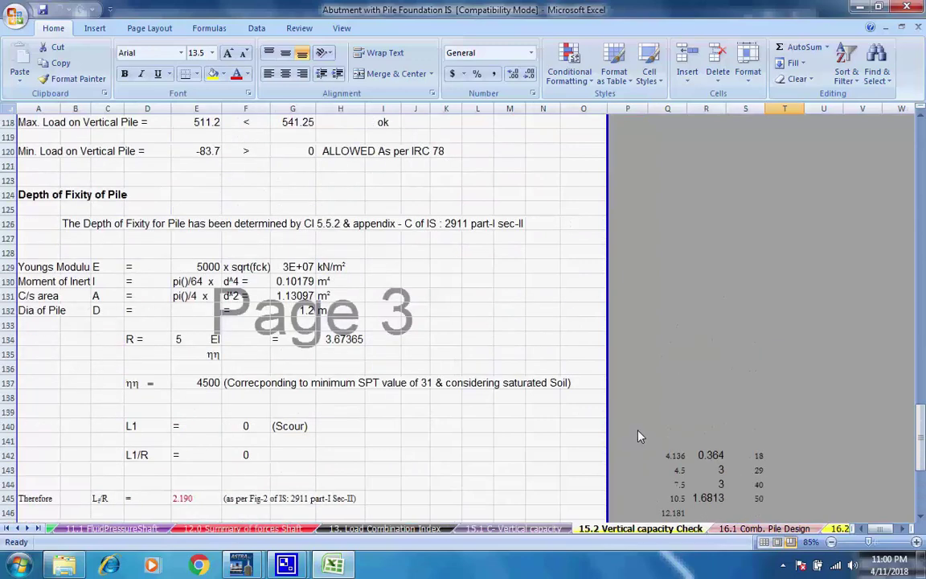
{"action": "scroll", "coordinate": [639, 436], "scroll_direction": "up", "scroll_amount": 1}
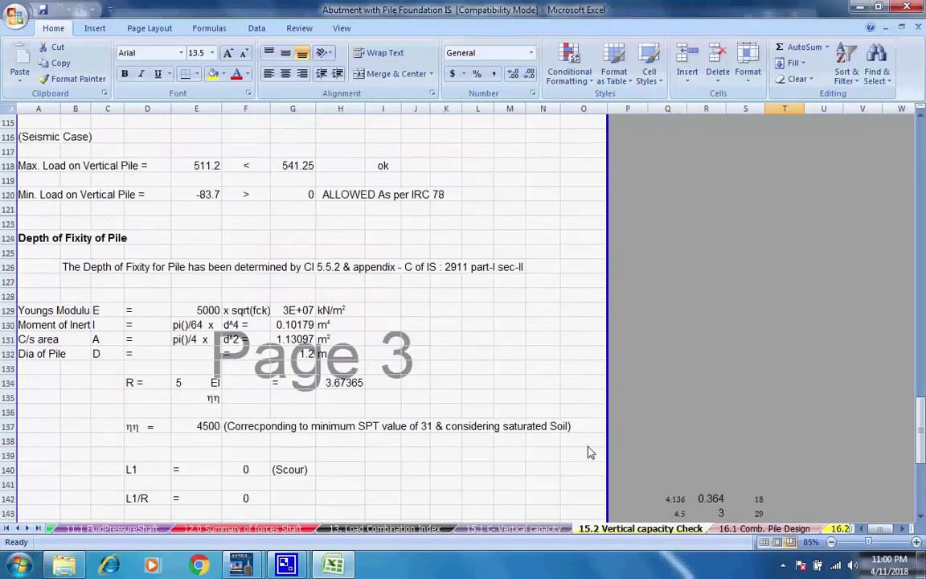
{"action": "scroll", "coordinate": [588, 451], "scroll_direction": "up", "scroll_amount": 4}
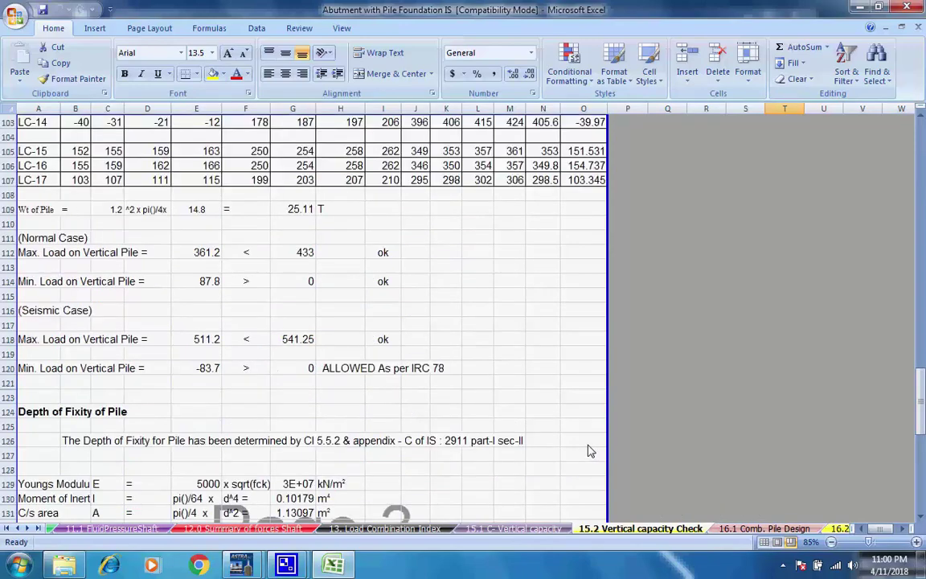
{"action": "scroll", "coordinate": [588, 452], "scroll_direction": "up", "scroll_amount": 16}
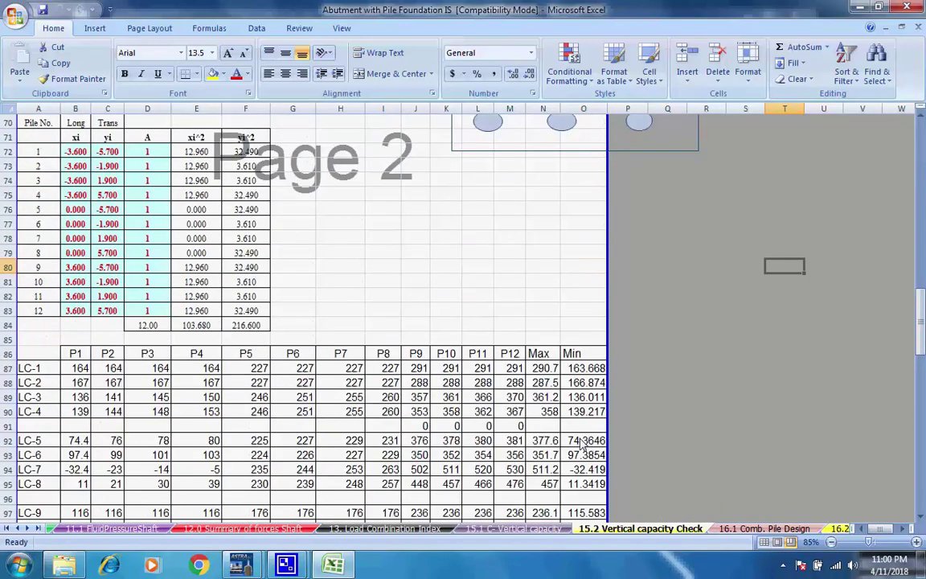
{"action": "scroll", "coordinate": [558, 414], "scroll_direction": "up", "scroll_amount": 8}
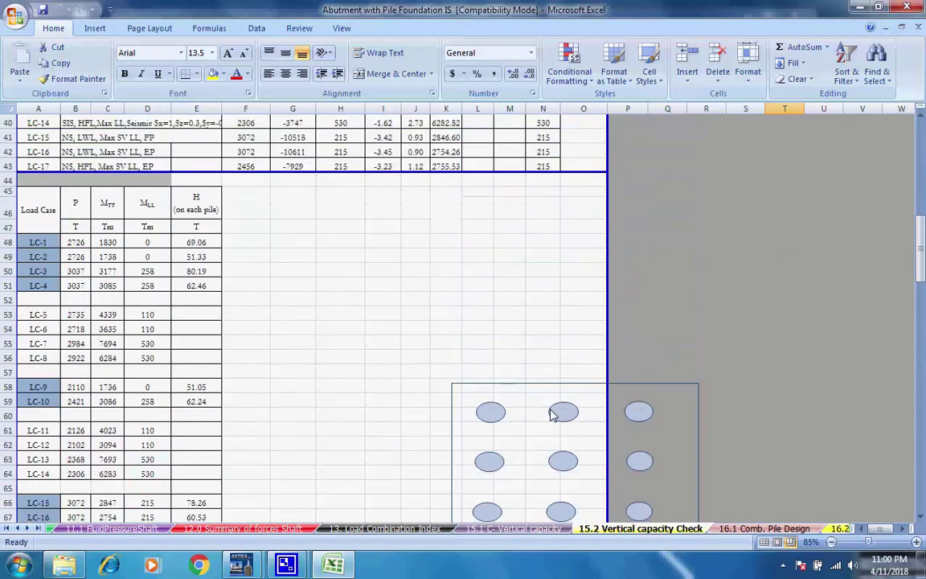
{"action": "scroll", "coordinate": [550, 418], "scroll_direction": "down", "scroll_amount": 6}
{"action": "scroll", "coordinate": [547, 419], "scroll_direction": "up", "scroll_amount": 16}
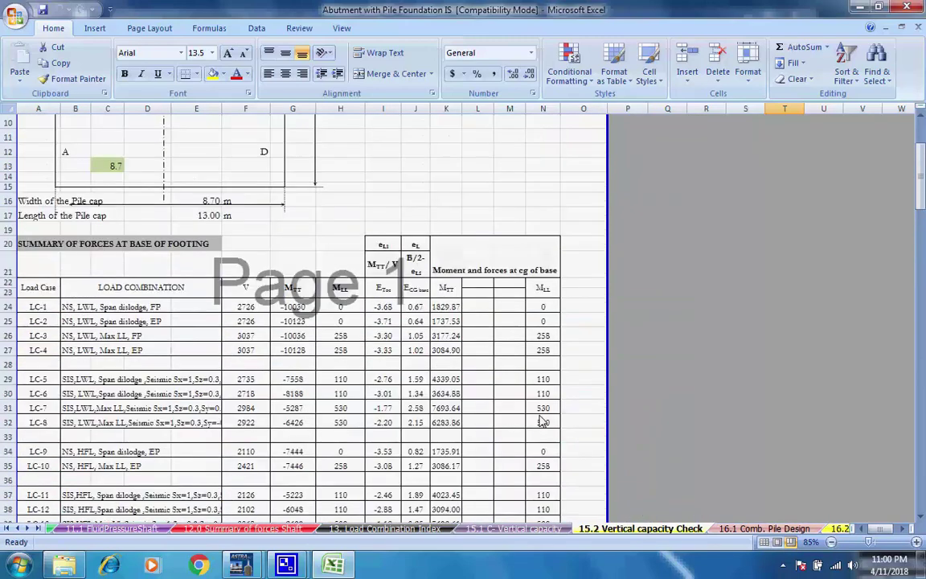
{"action": "scroll", "coordinate": [530, 426], "scroll_direction": "down", "scroll_amount": 15}
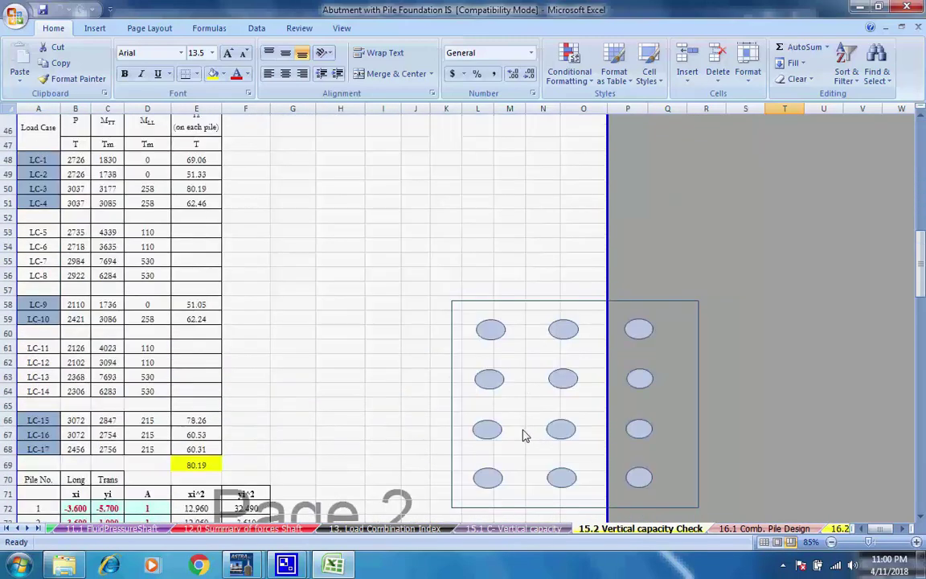
Return to the start of sheet 15.2, and review the ULS load combination force tables on sheet 16.1 Comb. Pile Design
{"action": "scroll", "coordinate": [497, 354], "scroll_direction": "up", "scroll_amount": 15}
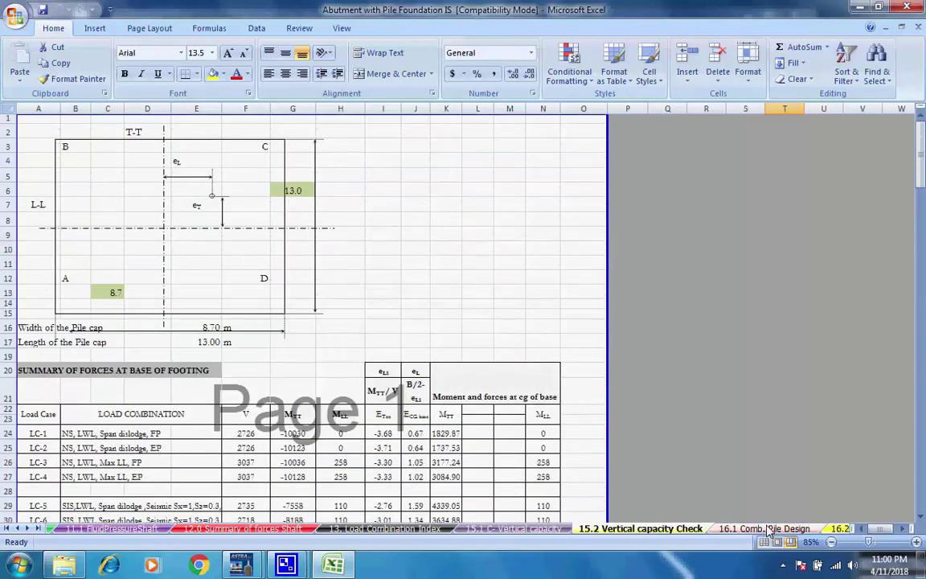
{"action": "left_click", "coordinate": [723, 528]}
{"action": "scroll", "coordinate": [529, 470], "scroll_direction": "up", "scroll_amount": 10}
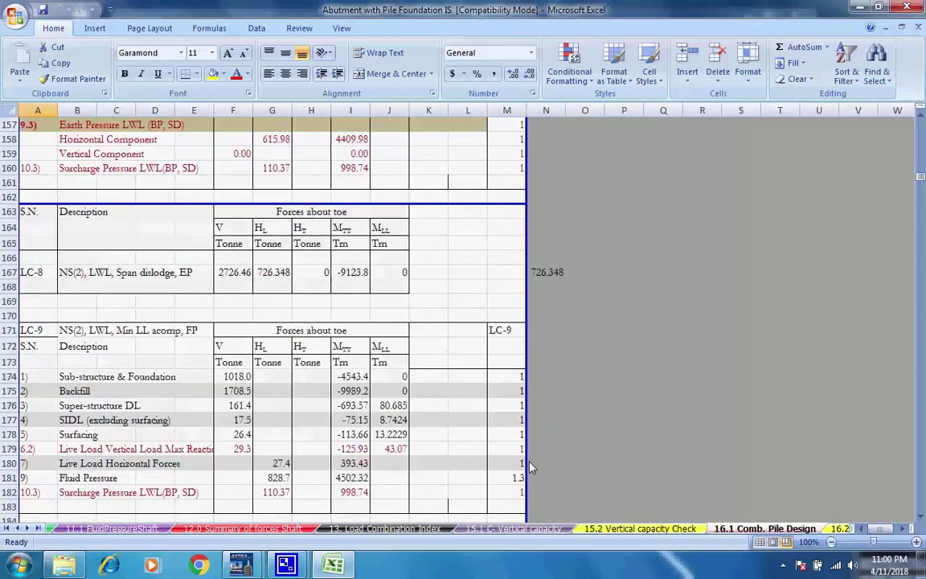
{"action": "scroll", "coordinate": [529, 474], "scroll_direction": "up", "scroll_amount": 19}
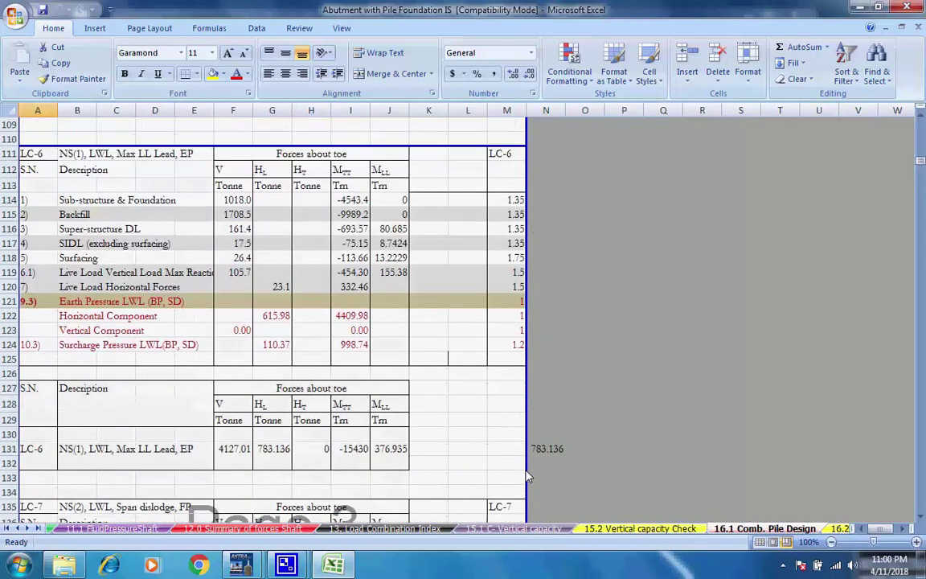
{"action": "scroll", "coordinate": [527, 479], "scroll_direction": "down", "scroll_amount": 4}
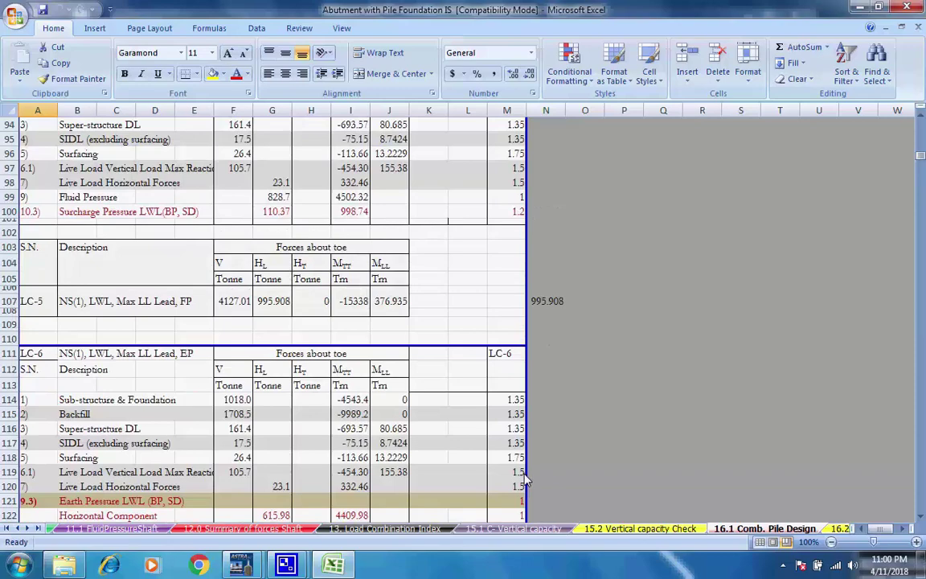
{"action": "scroll", "coordinate": [526, 479], "scroll_direction": "up", "scroll_amount": 20}
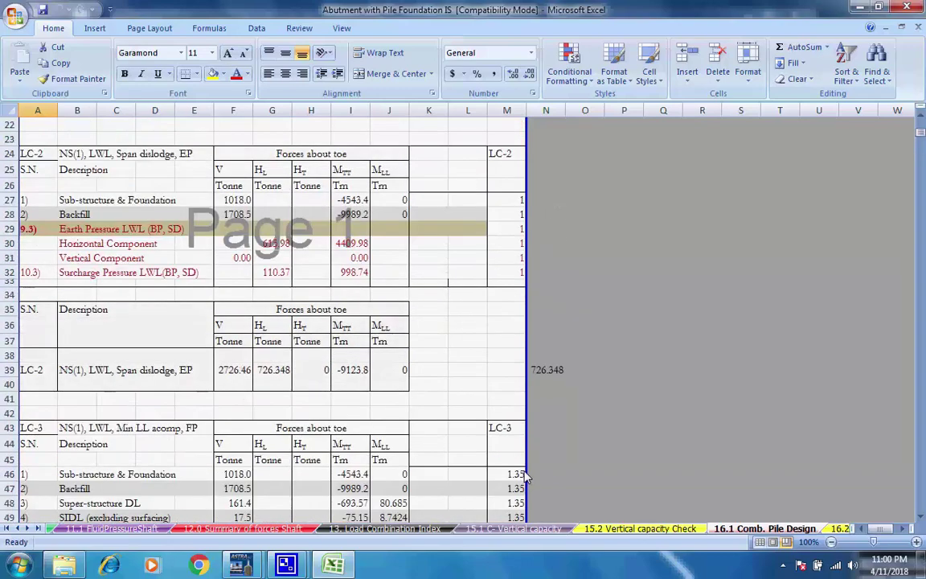
{"action": "scroll", "coordinate": [527, 479], "scroll_direction": "up", "scroll_amount": 7}
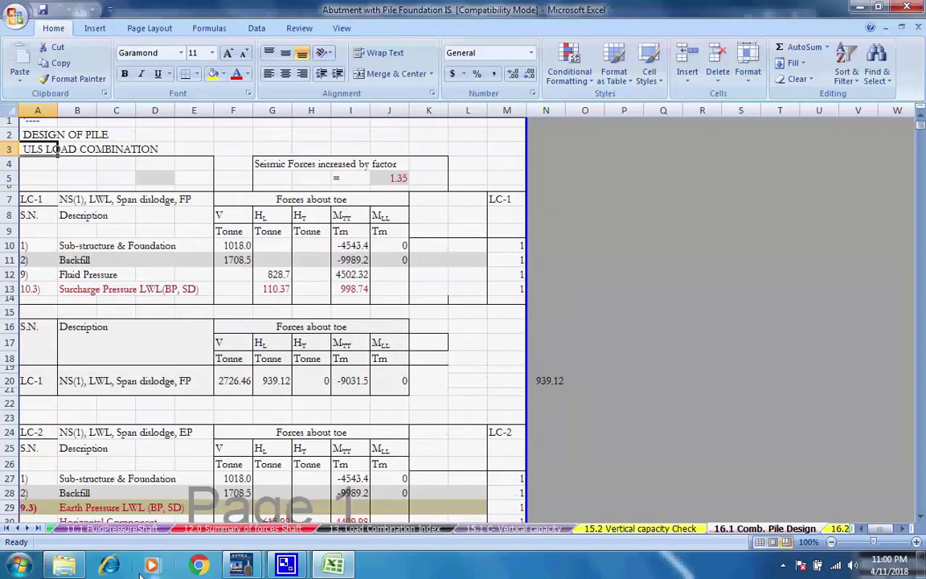
Review the 16.2 Pile Design sheet, including the depth of fixity calculation, pile reactions, pile coordinates and summary of design forces
{"action": "left_click", "coordinate": [29, 529]}
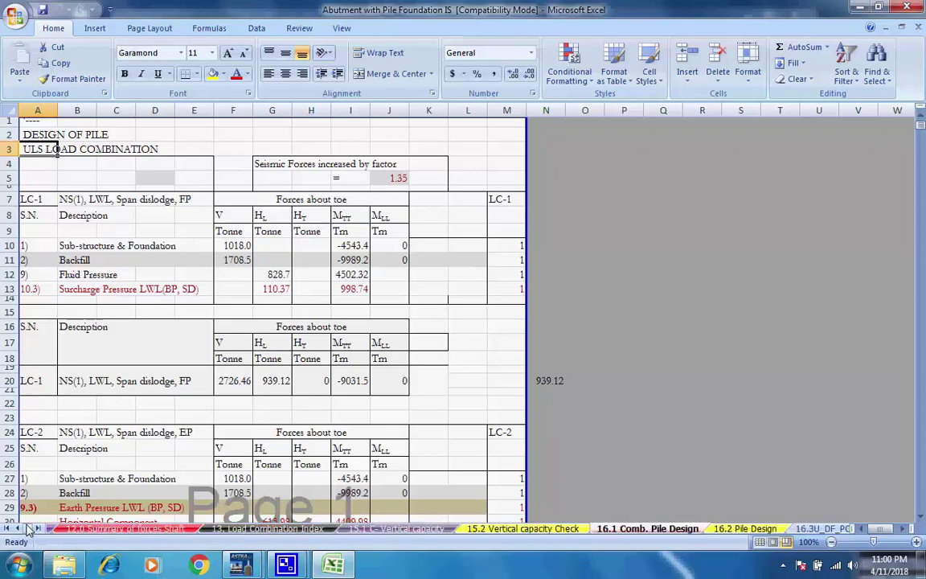
{"action": "left_click", "coordinate": [29, 529]}
{"action": "left_click", "coordinate": [29, 529]}
{"action": "left_click", "coordinate": [29, 529]}
{"action": "left_click", "coordinate": [28, 529]}
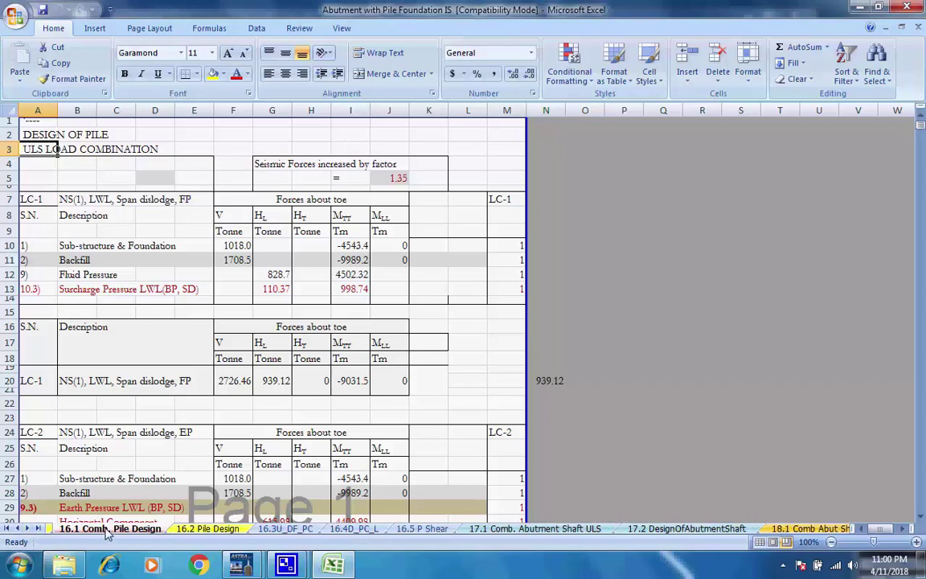
{"action": "left_click", "coordinate": [207, 529]}
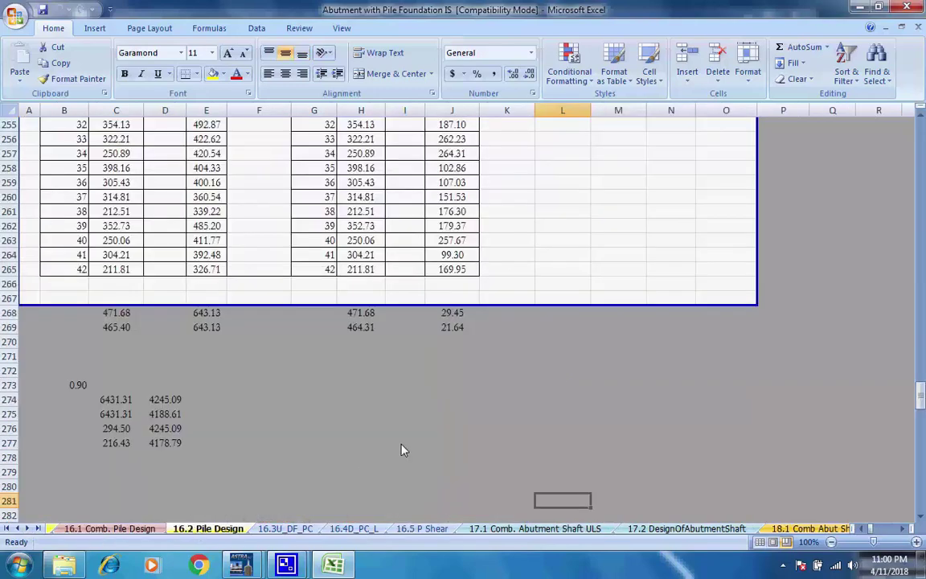
{"action": "scroll", "coordinate": [403, 450], "scroll_direction": "up", "scroll_amount": 20}
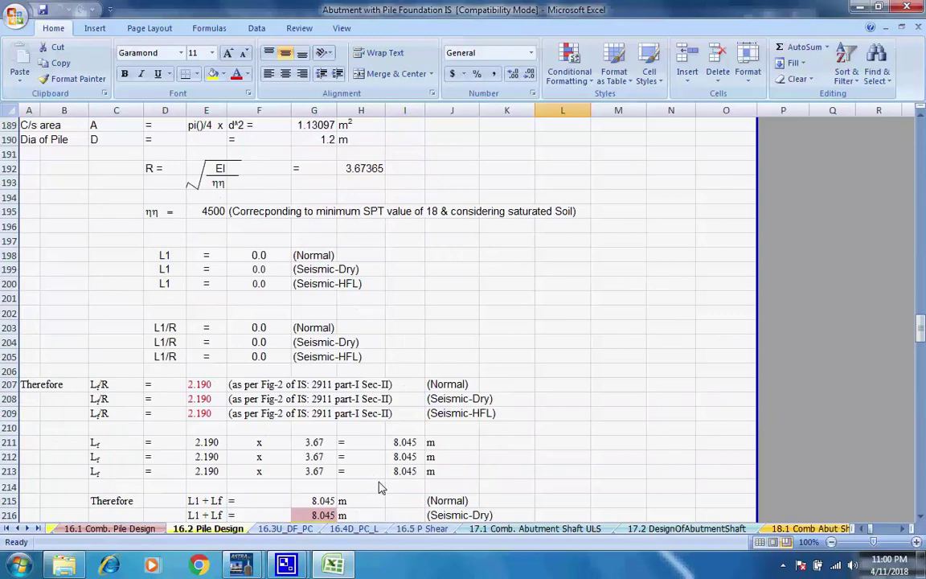
{"action": "scroll", "coordinate": [384, 485], "scroll_direction": "up", "scroll_amount": 8}
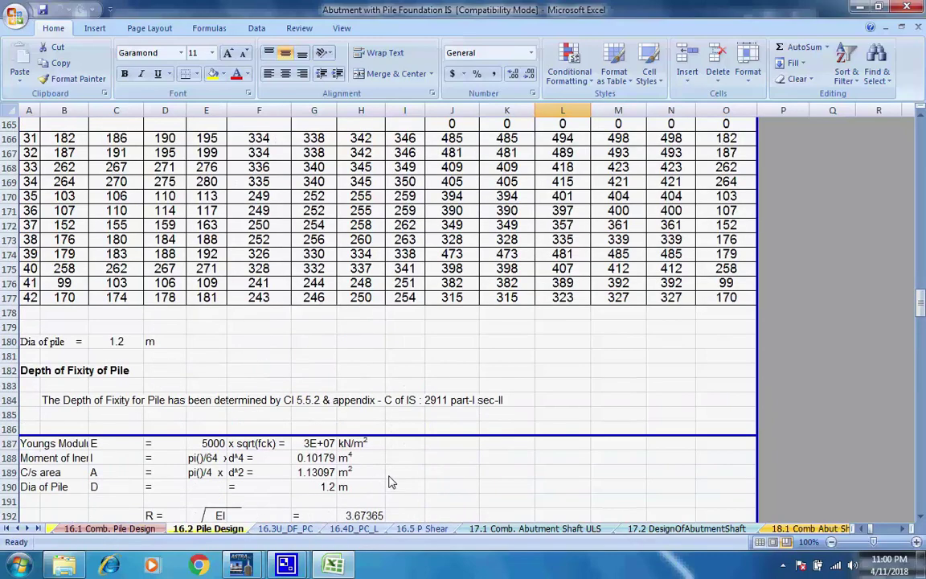
{"action": "scroll", "coordinate": [388, 481], "scroll_direction": "up", "scroll_amount": 20}
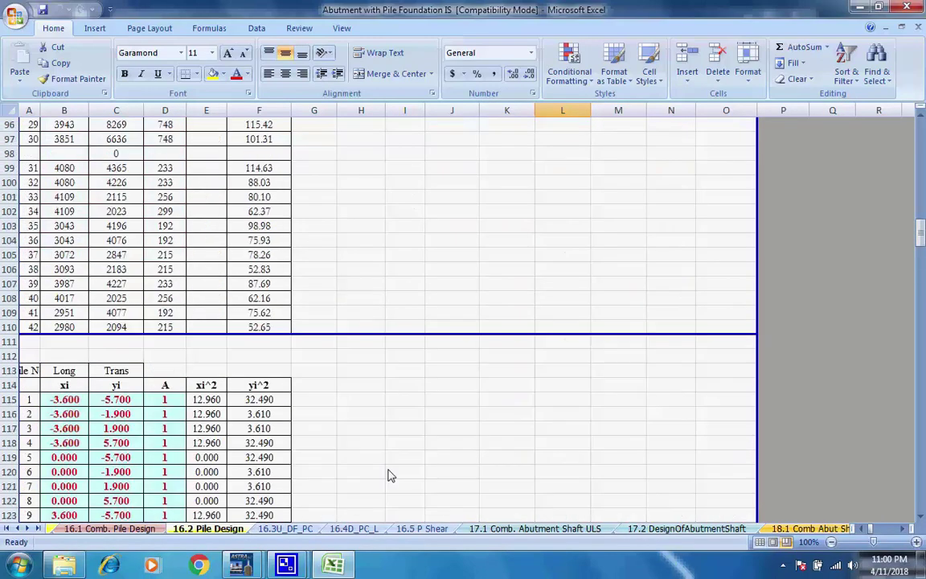
{"action": "scroll", "coordinate": [388, 477], "scroll_direction": "up", "scroll_amount": 20}
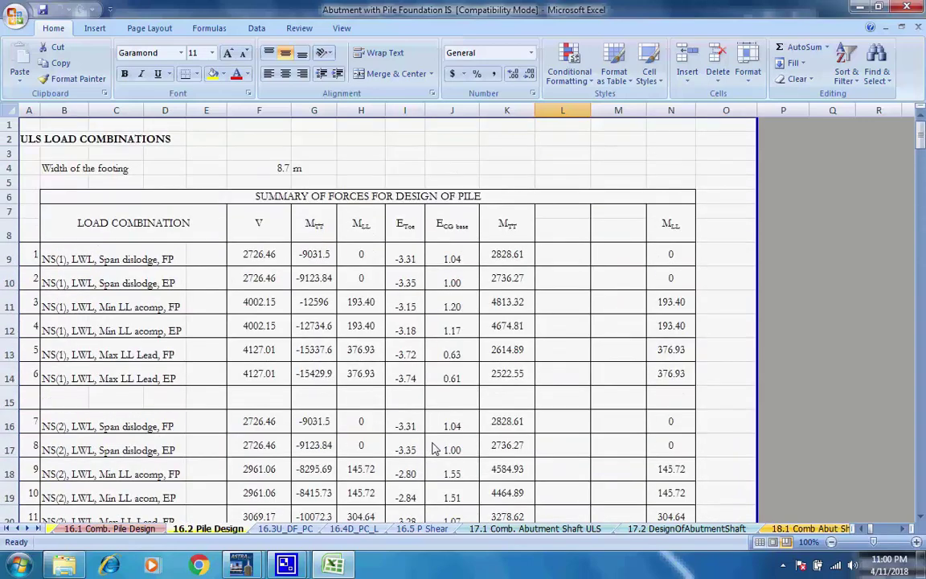
Review the pile cap design forces and pile reaction tables on sheet 16.3U_DF_PC
{"action": "key", "text": "ctrl+Page_Down"}
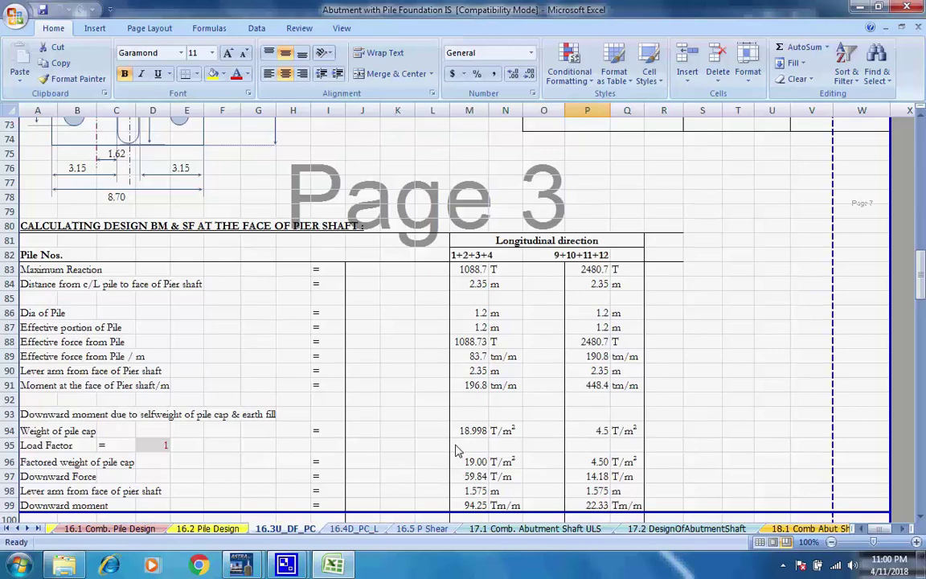
{"action": "scroll", "coordinate": [455, 450], "scroll_direction": "up", "scroll_amount": 6}
{"action": "scroll", "coordinate": [455, 450], "scroll_direction": "up", "scroll_amount": 4}
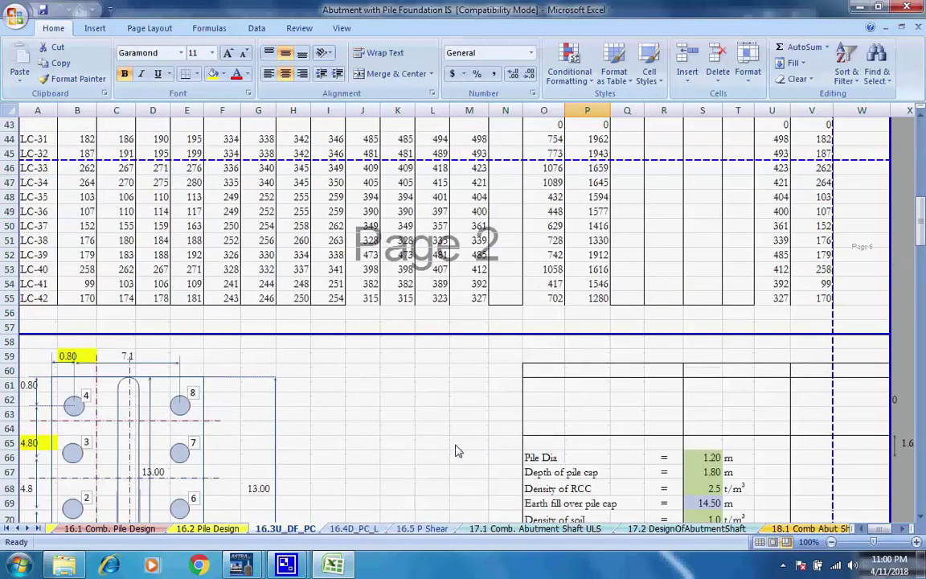
{"action": "scroll", "coordinate": [458, 450], "scroll_direction": "up", "scroll_amount": 14}
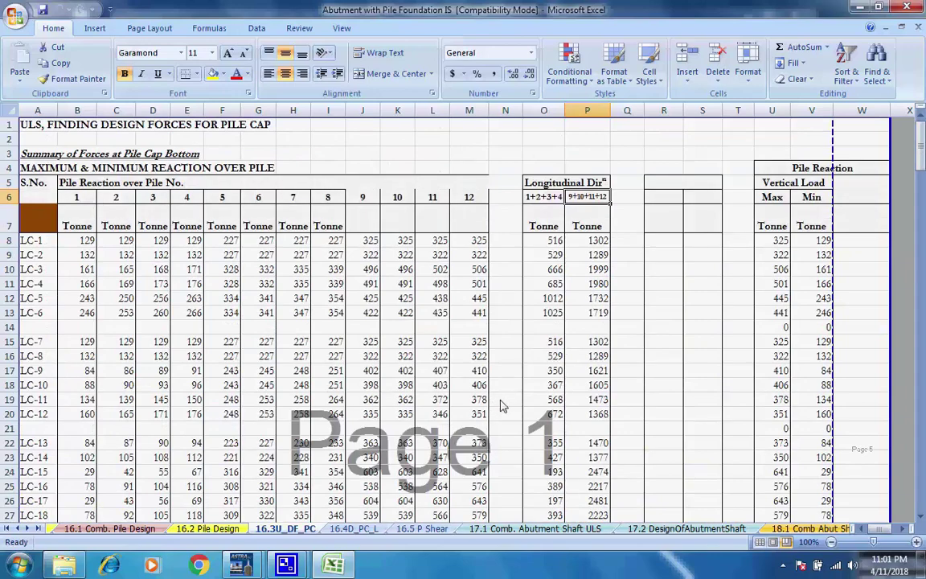
Check the pile cap bending design on sheet 16.4D_PC_L and the punching shear check on sheet 16.5 P Shear
{"action": "key", "text": "ctrl+Page_Down"}
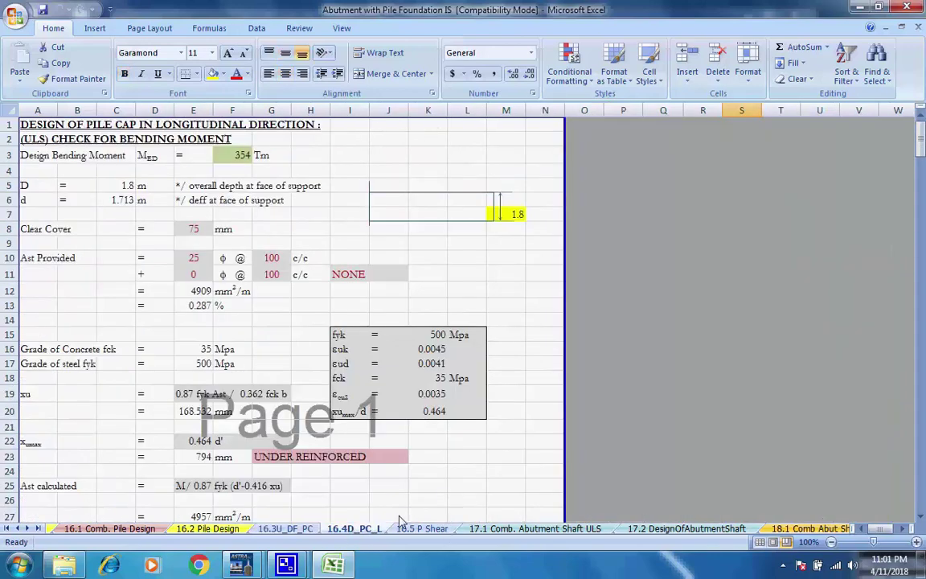
{"action": "left_click", "coordinate": [433, 530]}
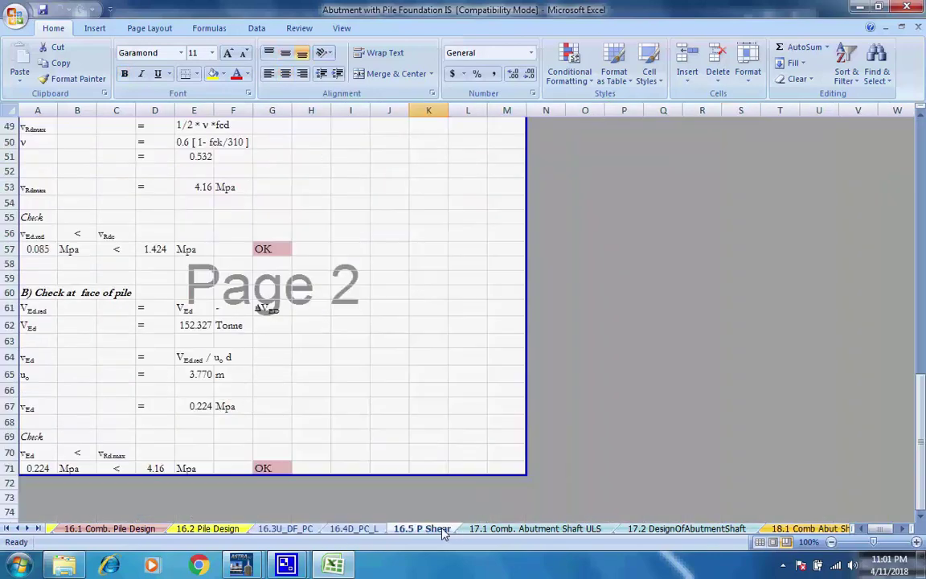
{"action": "scroll", "coordinate": [519, 508], "scroll_direction": "up", "scroll_amount": 12}
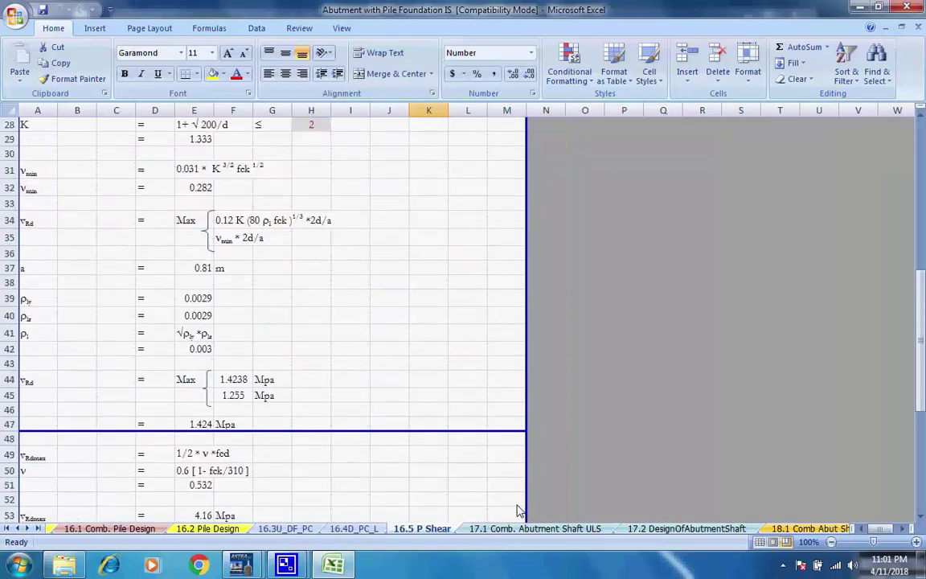
{"action": "scroll", "coordinate": [518, 511], "scroll_direction": "up", "scroll_amount": 4}
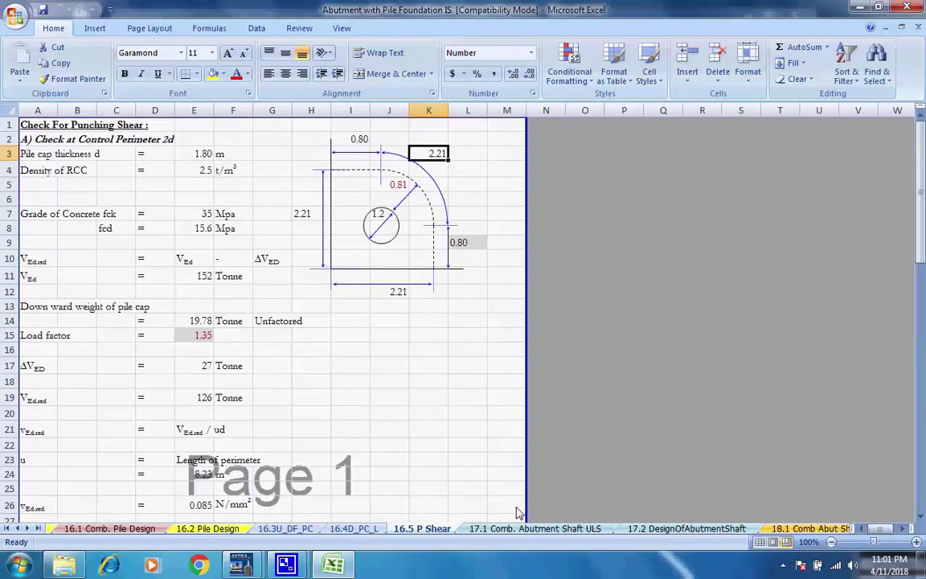
Review the ULS load combination tables for the abutment shaft on sheet 17.1 Comb. Abutment Shaft ULS
{"action": "left_click", "coordinate": [535, 528]}
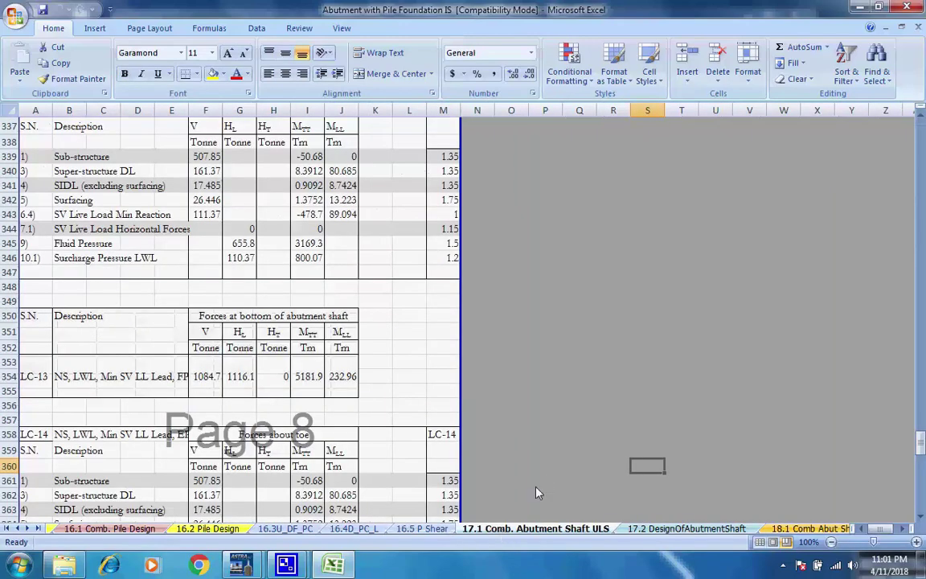
{"action": "scroll", "coordinate": [544, 482], "scroll_direction": "up", "scroll_amount": 20}
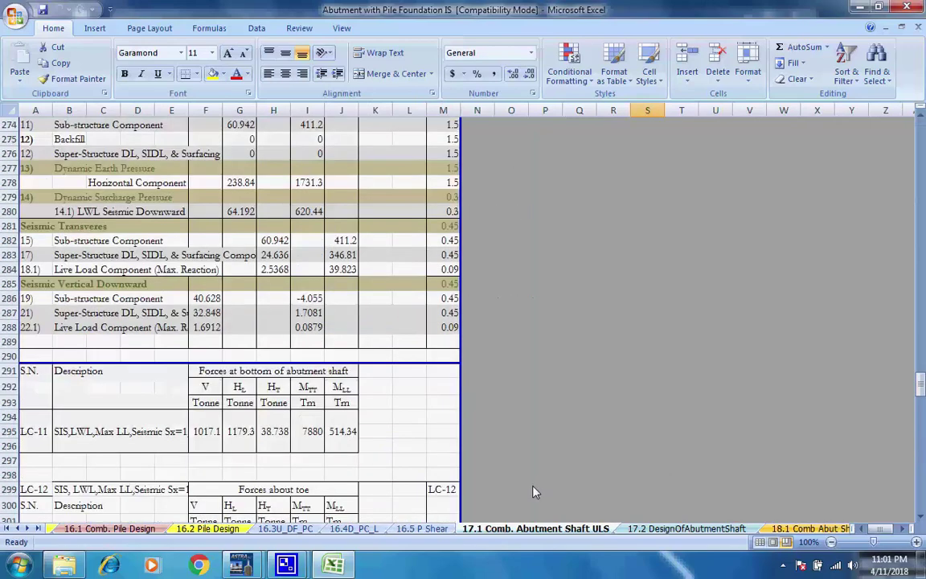
{"action": "scroll", "coordinate": [531, 492], "scroll_direction": "up", "scroll_amount": 20}
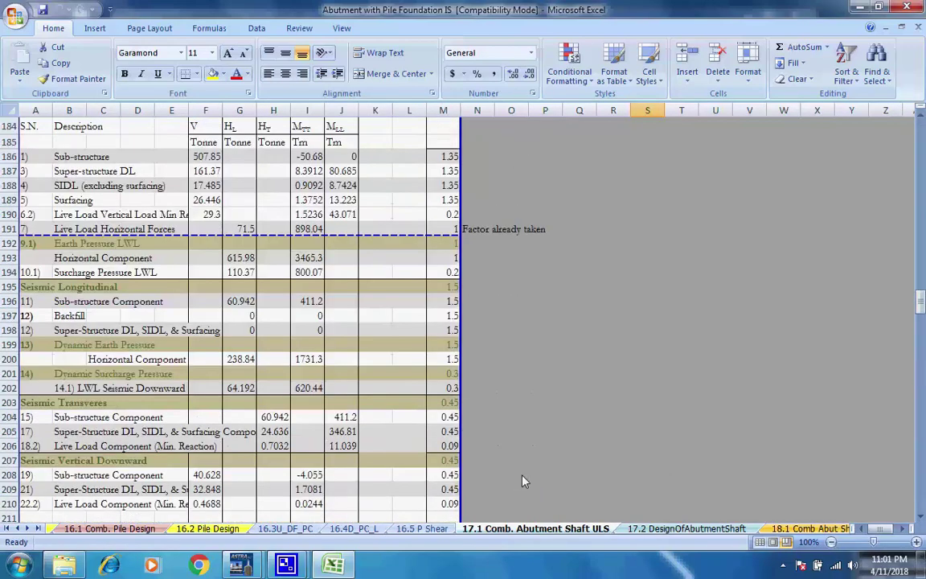
{"action": "scroll", "coordinate": [523, 480], "scroll_direction": "up", "scroll_amount": 7}
{"action": "scroll", "coordinate": [522, 478], "scroll_direction": "up", "scroll_amount": 20}
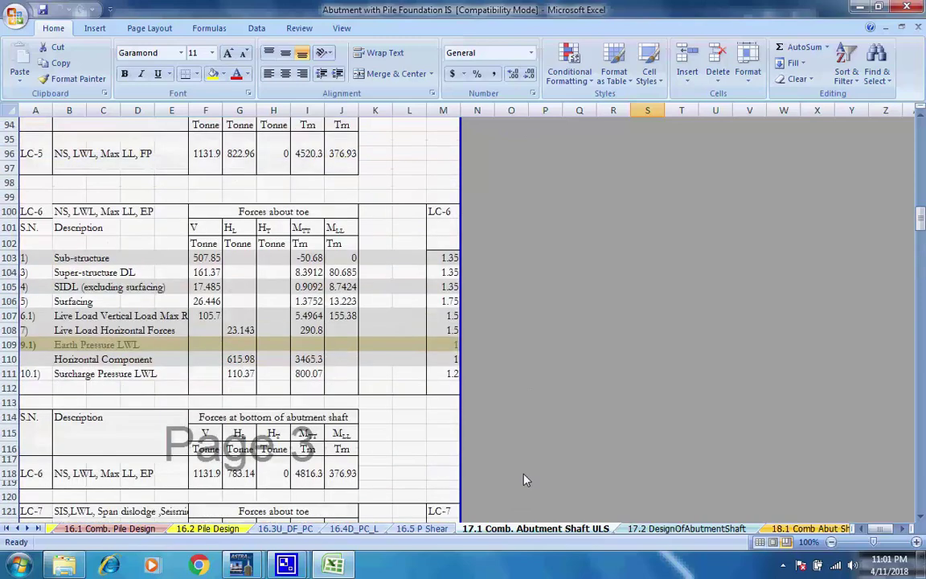
{"action": "scroll", "coordinate": [620, 434], "scroll_direction": "up", "scroll_amount": 9}
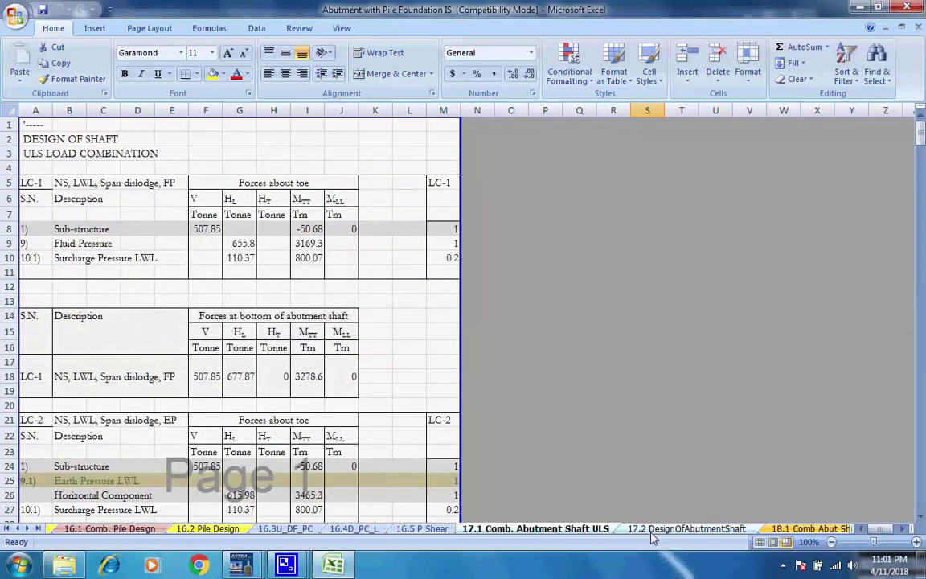
Examine the biaxial bending and moment capacity check for the abutment shaft on sheet 17.2 DesignOfAbutmentShaft
{"action": "left_click", "coordinate": [683, 528]}
{"action": "scroll", "coordinate": [643, 460], "scroll_direction": "up", "scroll_amount": 5}
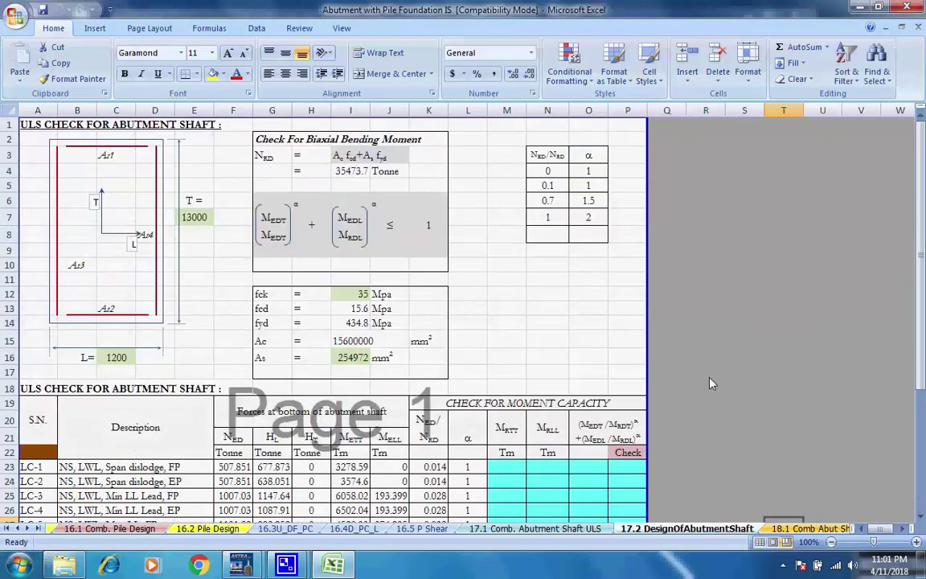
{"action": "scroll", "coordinate": [696, 381], "scroll_direction": "down", "scroll_amount": 6}
{"action": "scroll", "coordinate": [696, 388], "scroll_direction": "up", "scroll_amount": 6}
Review the SLS load combination tables for the shaft on sheet 18.1 Comb Abut Shaft SLS
{"action": "key", "text": "ctrl+Page_Down"}
{"action": "scroll", "coordinate": [704, 451], "scroll_direction": "up", "scroll_amount": 4}
{"action": "scroll", "coordinate": [703, 451], "scroll_direction": "up", "scroll_amount": 20}
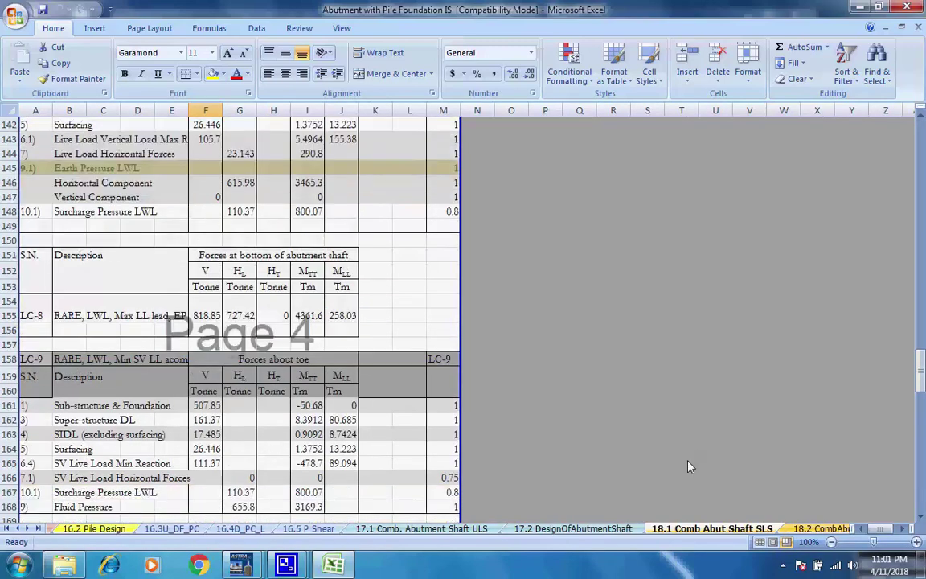
{"action": "scroll", "coordinate": [687, 466], "scroll_direction": "up", "scroll_amount": 20}
{"action": "scroll", "coordinate": [595, 469], "scroll_direction": "up", "scroll_amount": 15}
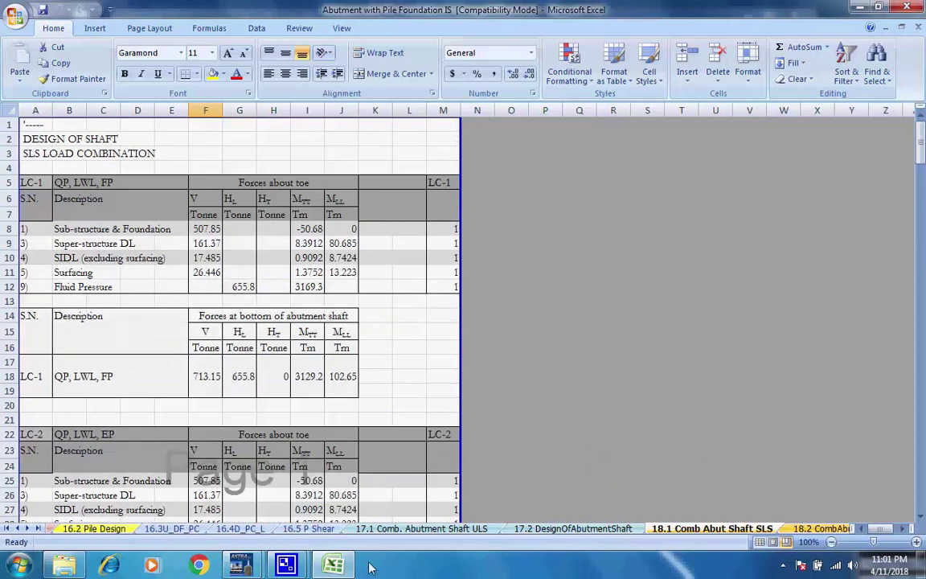
Bring the remaining worksheets into reach and view the shaft bottom forces on sheet 18.2 CombAbutShaftSLS Summary
{"action": "left_click", "coordinate": [27, 528]}
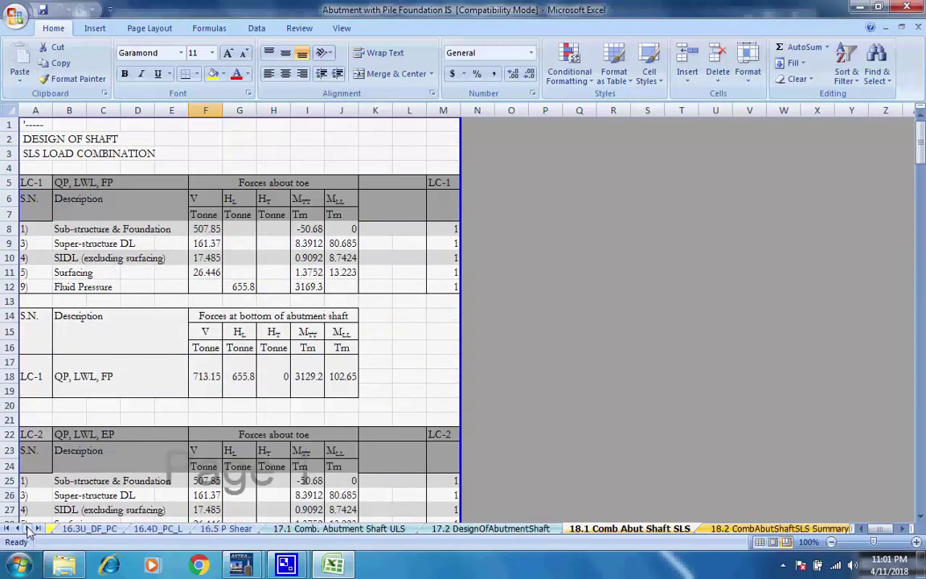
{"action": "left_click", "coordinate": [27, 529]}
{"action": "left_click", "coordinate": [27, 529]}
{"action": "left_click", "coordinate": [28, 528]}
{"action": "left_click", "coordinate": [27, 529]}
{"action": "left_click", "coordinate": [27, 528]}
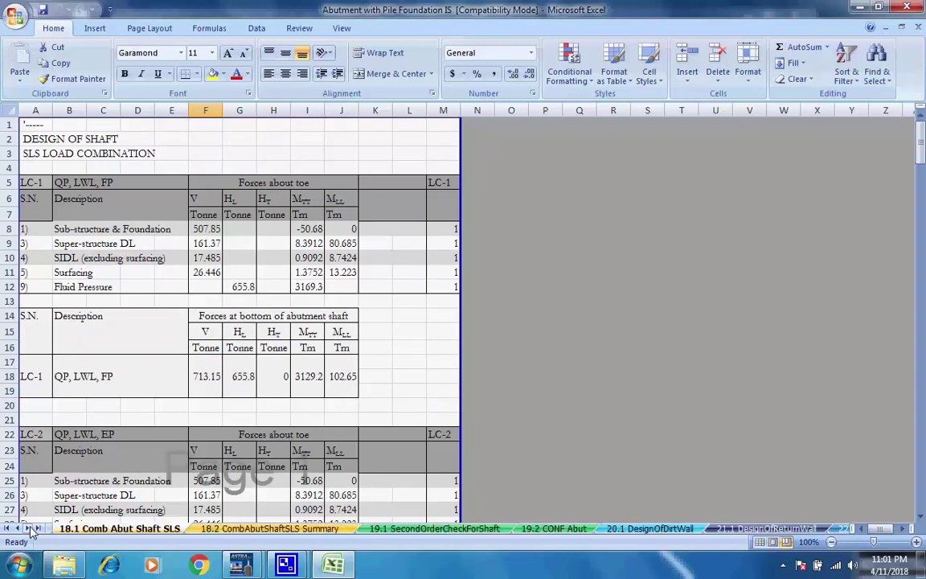
{"action": "left_click", "coordinate": [255, 529]}
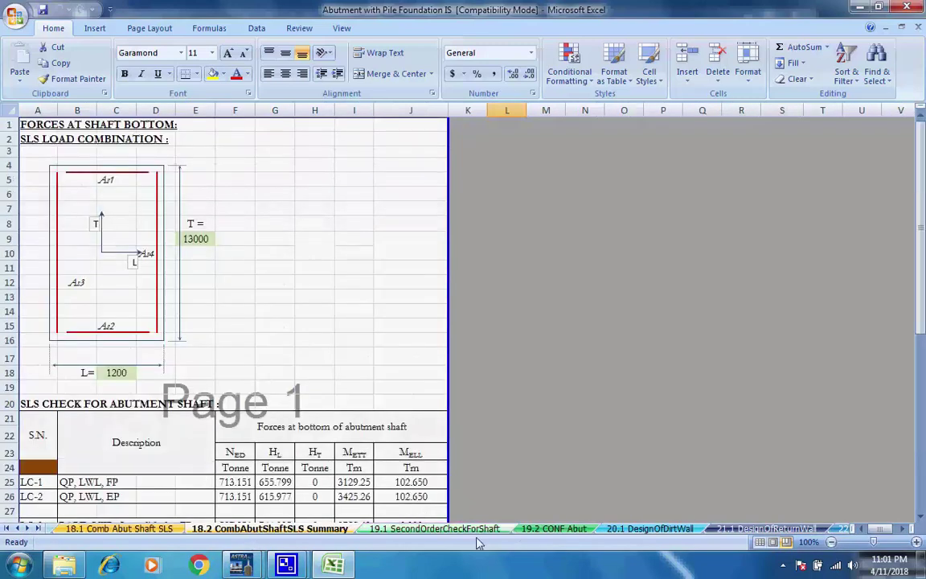
Check the shaft second-order forces on sheet 19.1 SecondOrderCheckForShaft and the confinement reinforcement on sheet 19.2 CONF Abut
{"action": "left_click", "coordinate": [483, 528]}
{"action": "scroll", "coordinate": [496, 520], "scroll_direction": "up", "scroll_amount": 15}
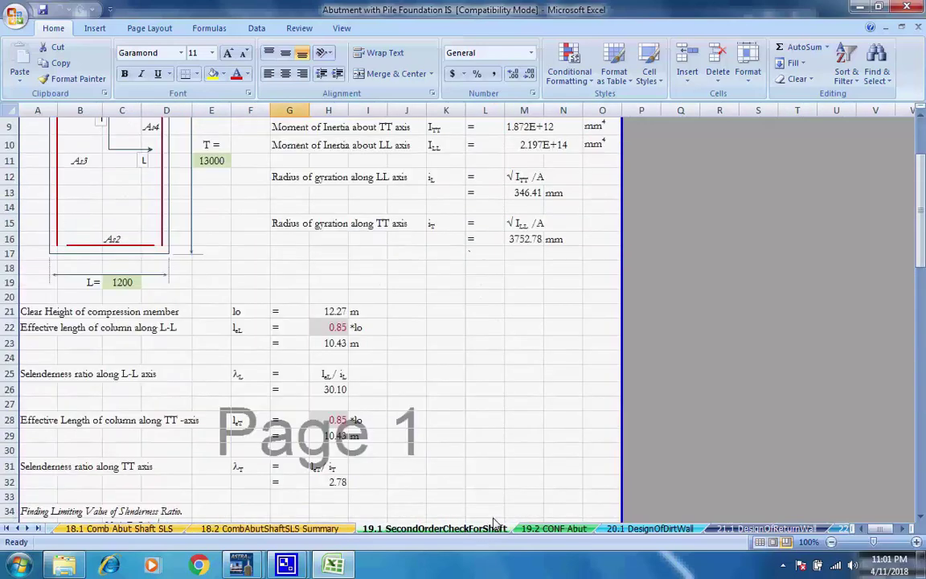
{"action": "scroll", "coordinate": [496, 521], "scroll_direction": "up", "scroll_amount": 3}
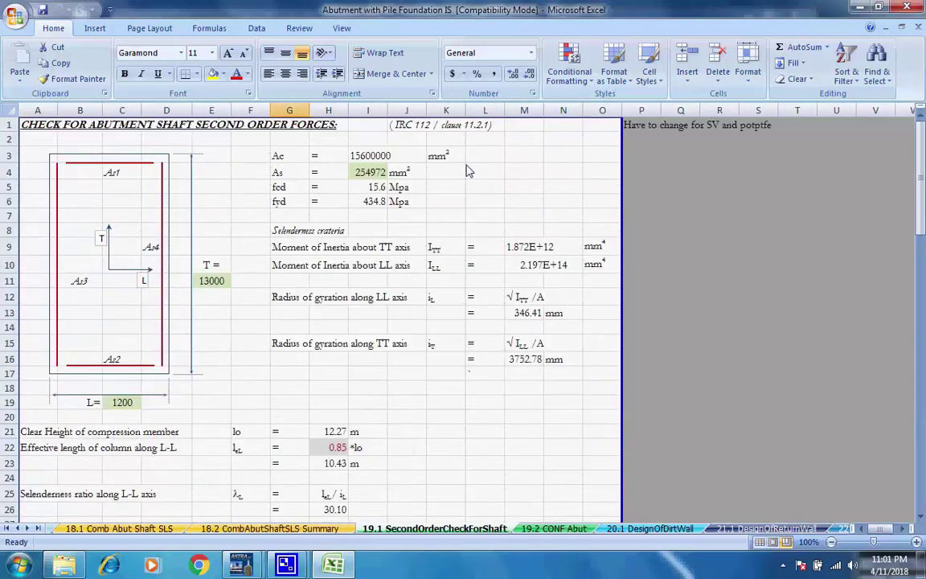
{"action": "left_click", "coordinate": [522, 171]}
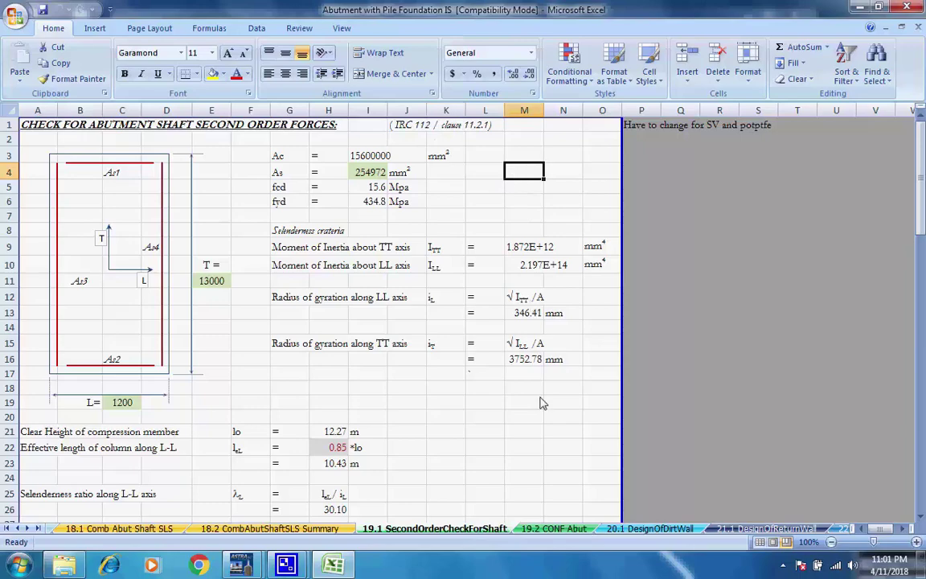
{"action": "left_click", "coordinate": [562, 528]}
{"action": "scroll", "coordinate": [640, 434], "scroll_direction": "up", "scroll_amount": 20}
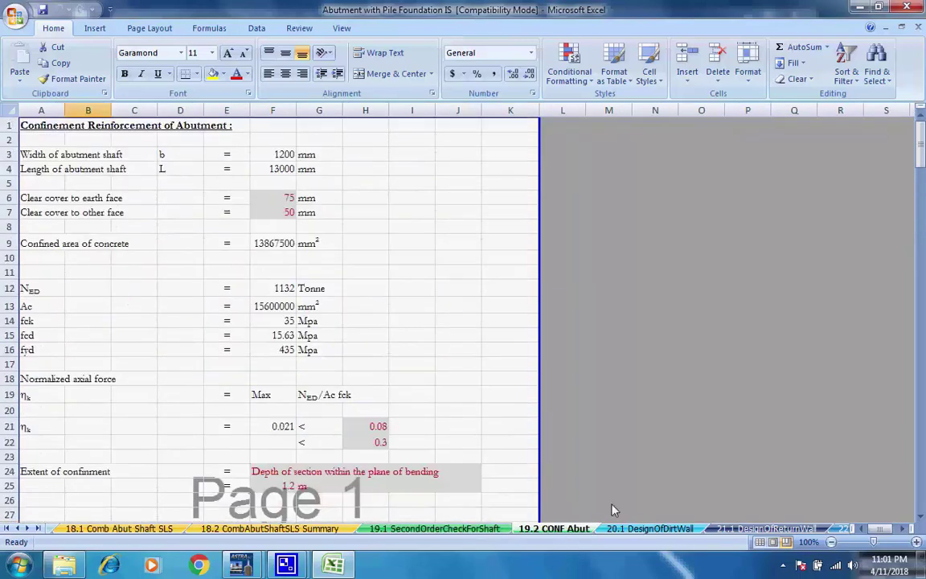
Review the dirt wall design on sheet 20.1 DesignOfDirtWall and the end return wall design on sheet 21.1 DesignOfReturnWall
{"action": "left_click", "coordinate": [623, 528]}
{"action": "scroll", "coordinate": [660, 479], "scroll_direction": "up", "scroll_amount": 20}
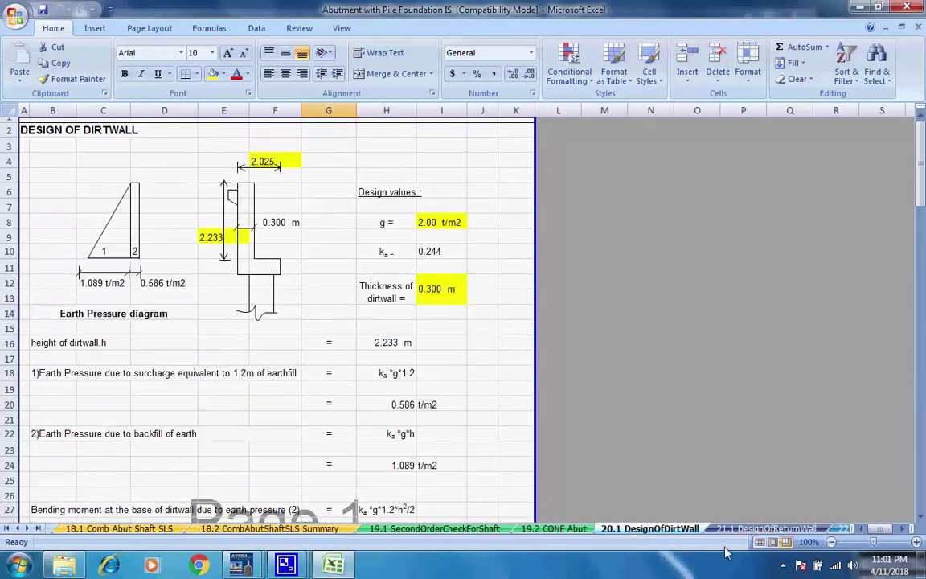
{"action": "key", "text": "ctrl+Page_Down"}
{"action": "scroll", "coordinate": [677, 488], "scroll_direction": "up", "scroll_amount": 7}
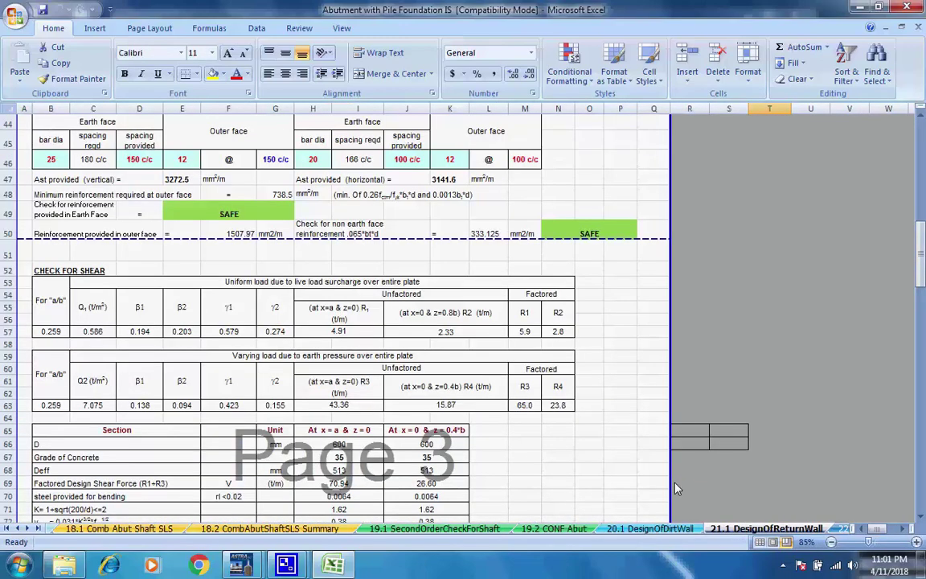
{"action": "scroll", "coordinate": [675, 484], "scroll_direction": "up", "scroll_amount": 7}
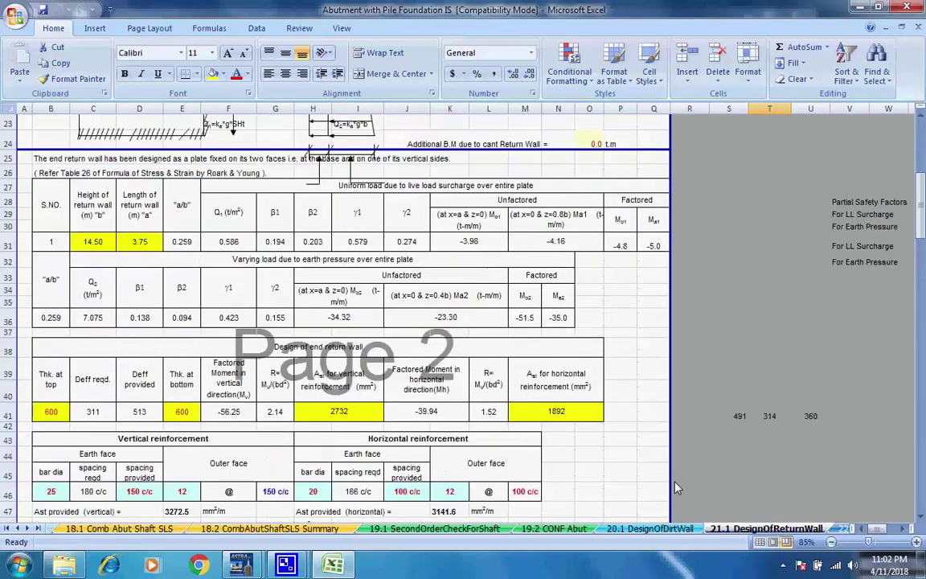
{"action": "scroll", "coordinate": [675, 488], "scroll_direction": "up", "scroll_amount": 7}
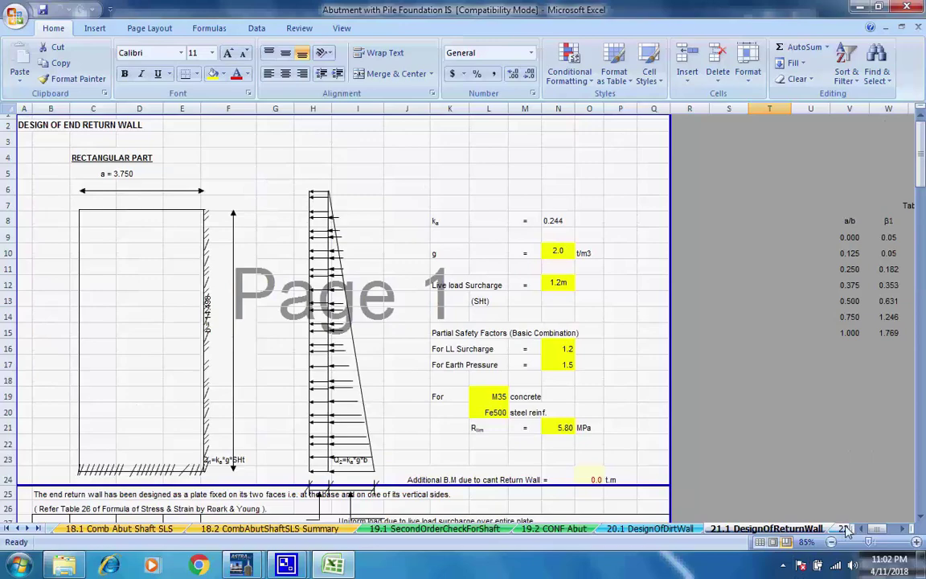
Review the abutment cap dimensions, stirrups and longitudinal bars on sheet 22.1 Abutment Cap
{"action": "key", "text": "ctrl+Page_Down"}
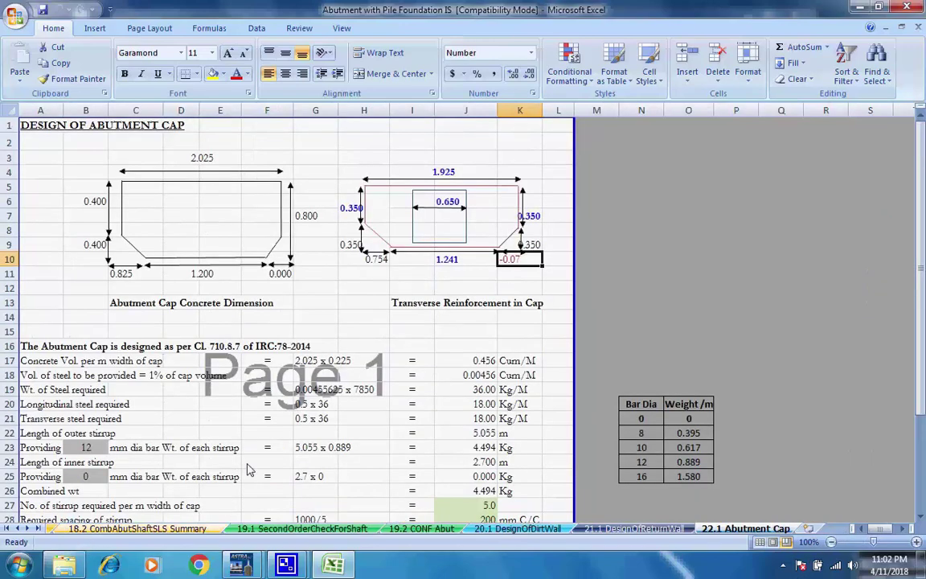
{"action": "scroll", "coordinate": [409, 430], "scroll_direction": "down", "scroll_amount": 4}
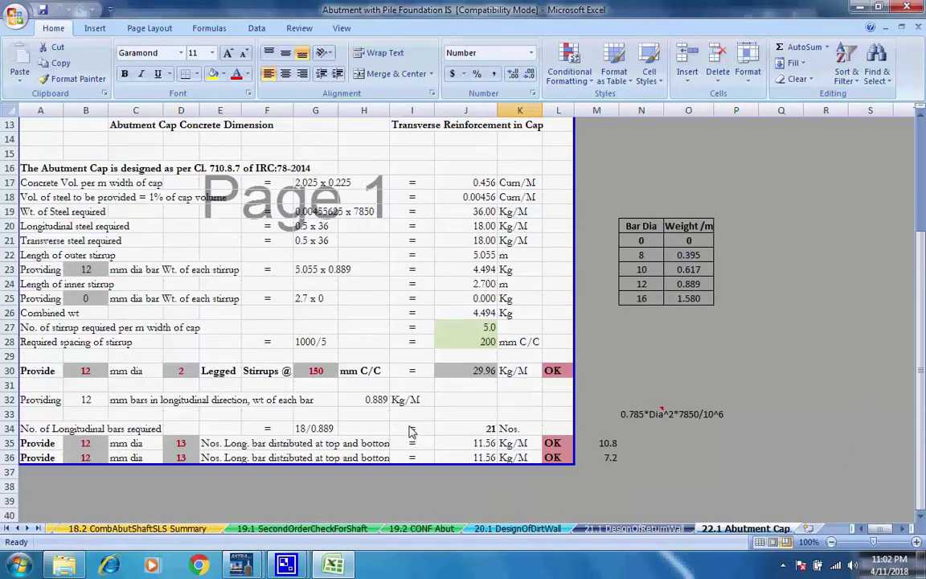
{"action": "scroll", "coordinate": [409, 430], "scroll_direction": "up", "scroll_amount": 4}
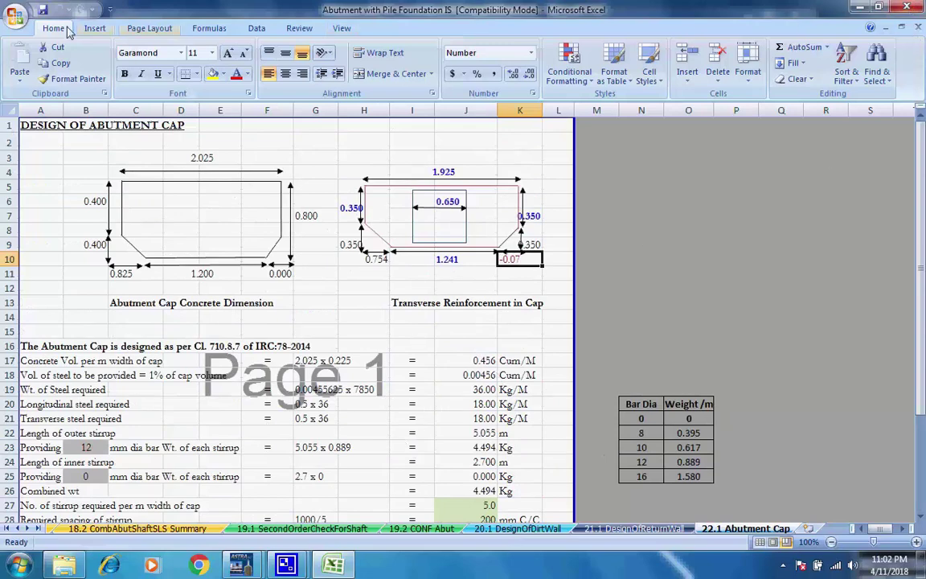
{"action": "left_click", "coordinate": [16, 16]}
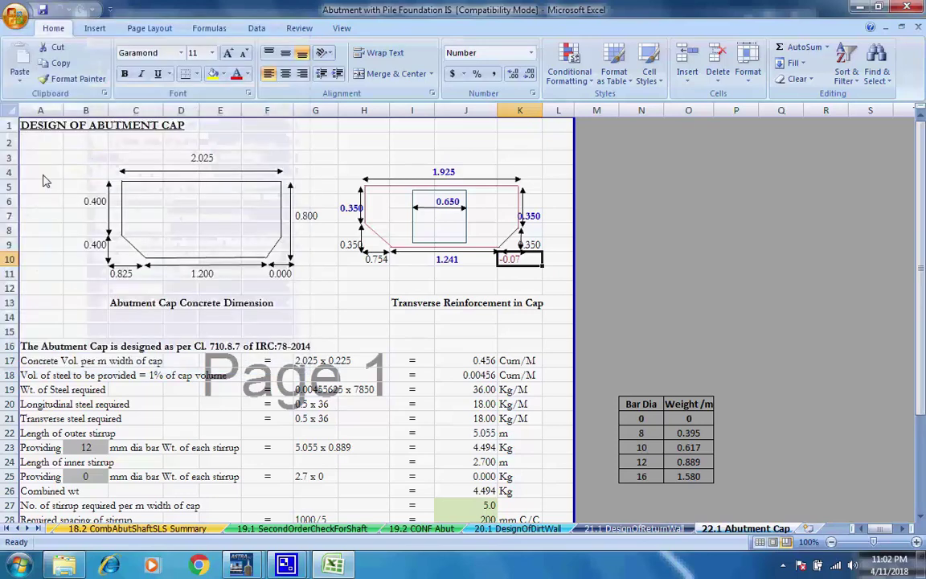
{"action": "left_click", "coordinate": [44, 177]}
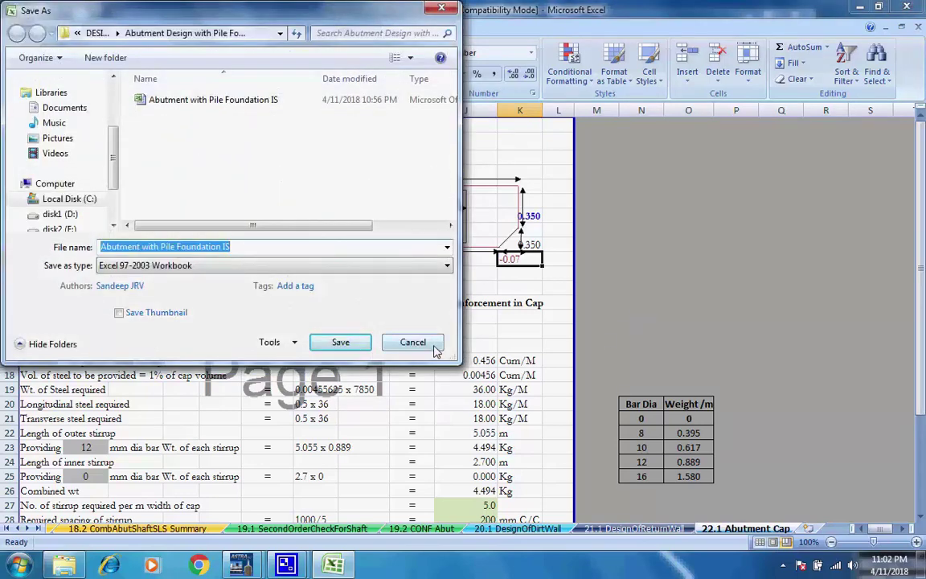
{"action": "left_click", "coordinate": [434, 345]}
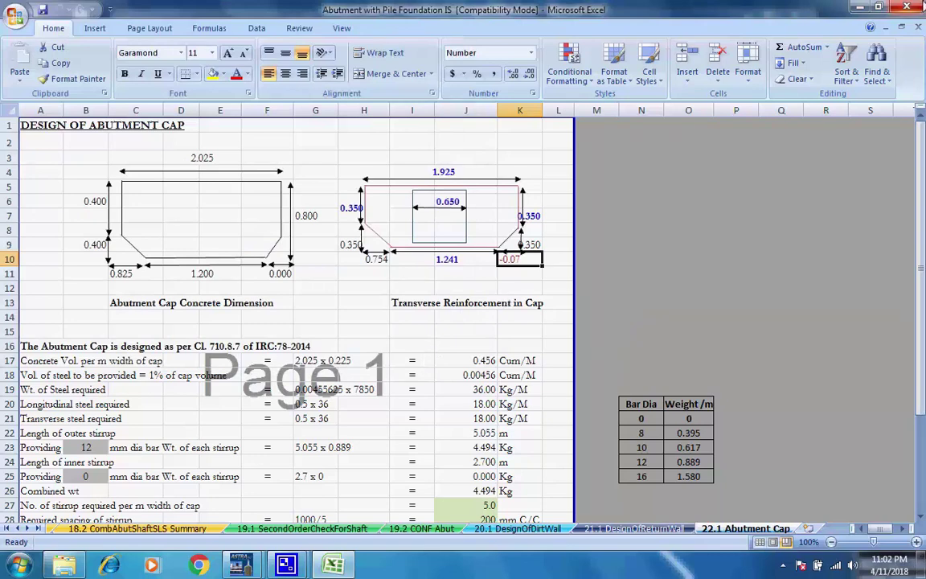
Close the abutment workbook and, in ASTRA Pro, process a new limit state design of the RCC pier with pile foundation
{"action": "left_click", "coordinate": [909, 8]}
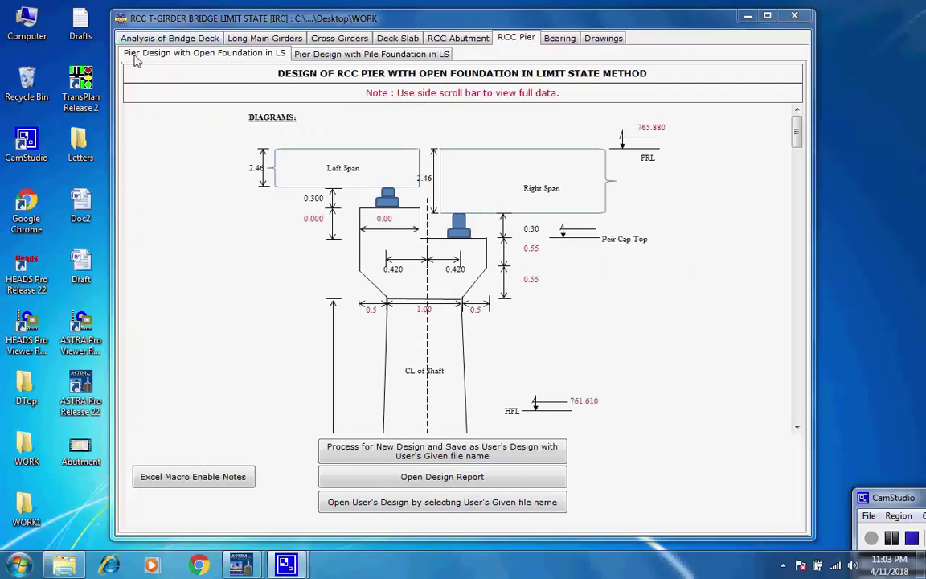
{"action": "left_click", "coordinate": [374, 59]}
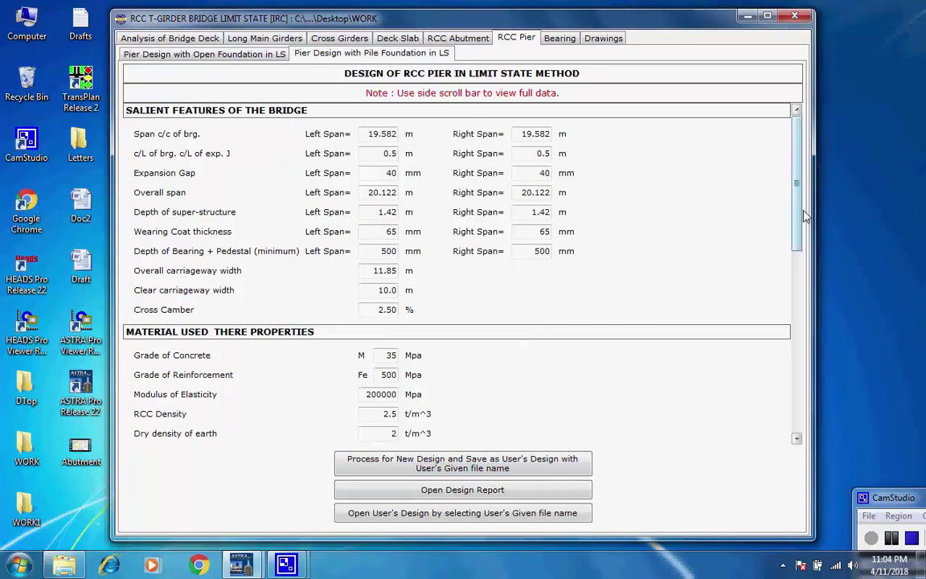
{"action": "left_click_drag", "start_coordinate": [805, 216], "coordinate": [876, 93]}
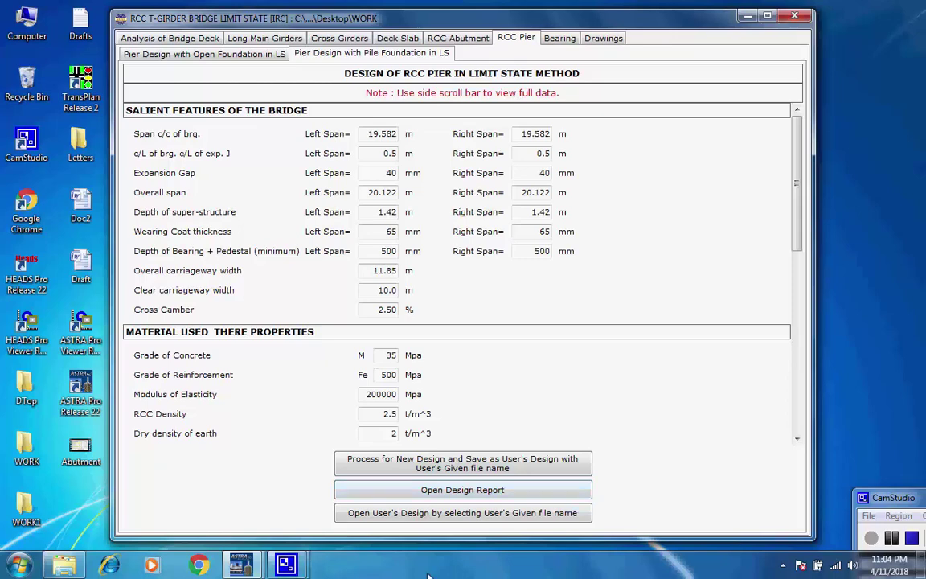
{"action": "left_click", "coordinate": [453, 465]}
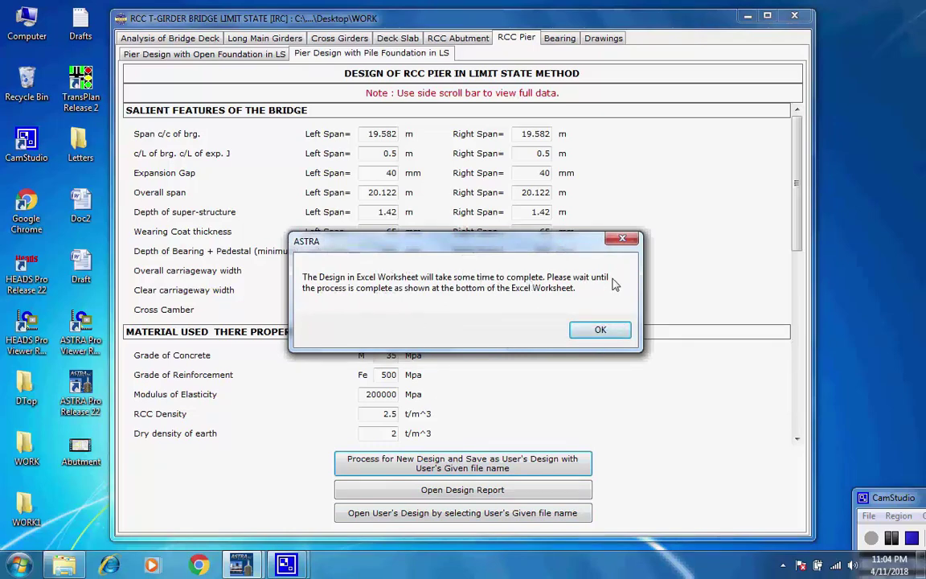
{"action": "left_click", "coordinate": [600, 331]}
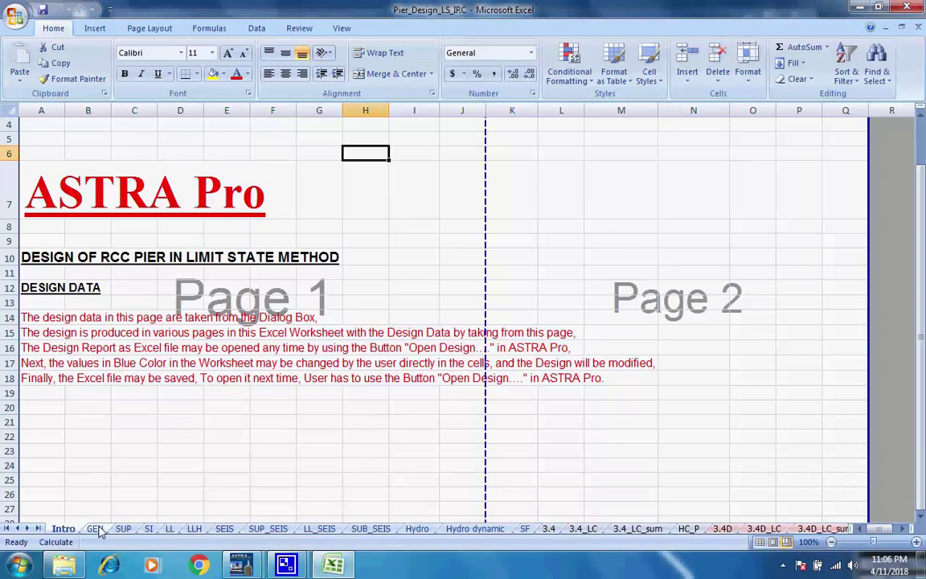
Review the bridge features, material properties, creep assumptions, serviceability limits, seismic parameters and level details on sheet GEN
{"action": "left_click", "coordinate": [95, 529]}
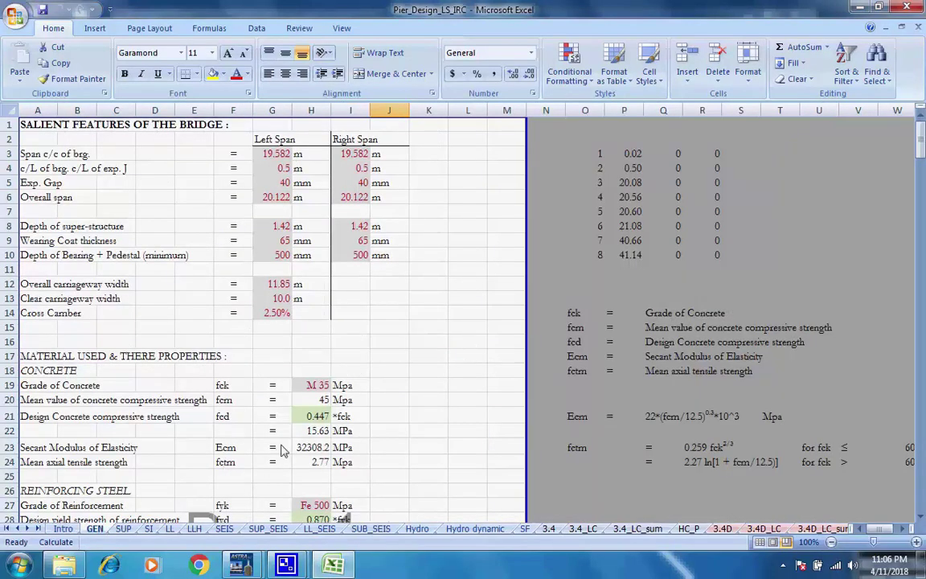
{"action": "scroll", "coordinate": [294, 443], "scroll_direction": "down", "scroll_amount": 6}
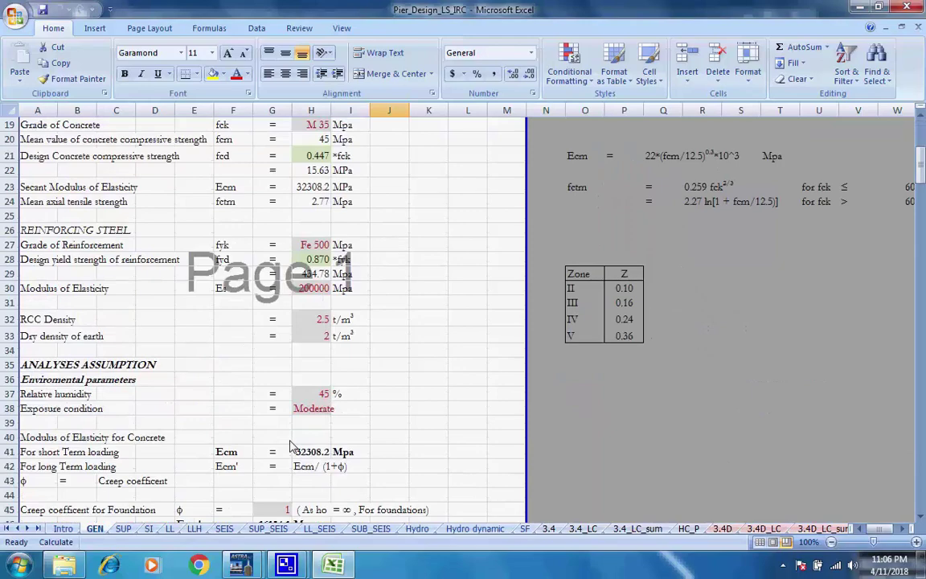
{"action": "scroll", "coordinate": [261, 405], "scroll_direction": "down", "scroll_amount": 5}
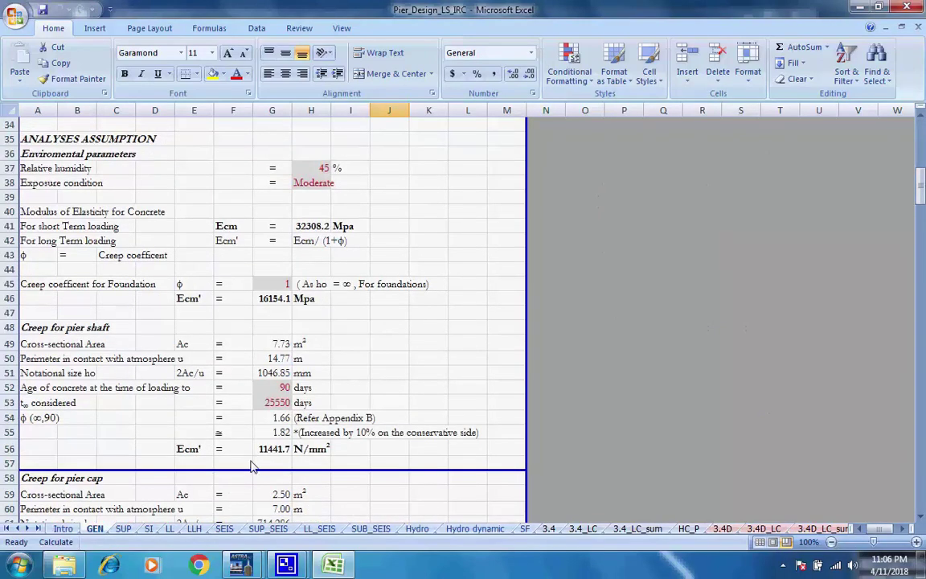
{"action": "scroll", "coordinate": [257, 463], "scroll_direction": "down", "scroll_amount": 5}
{"action": "scroll", "coordinate": [262, 470], "scroll_direction": "down", "scroll_amount": 5}
{"action": "scroll", "coordinate": [262, 473], "scroll_direction": "down", "scroll_amount": 10}
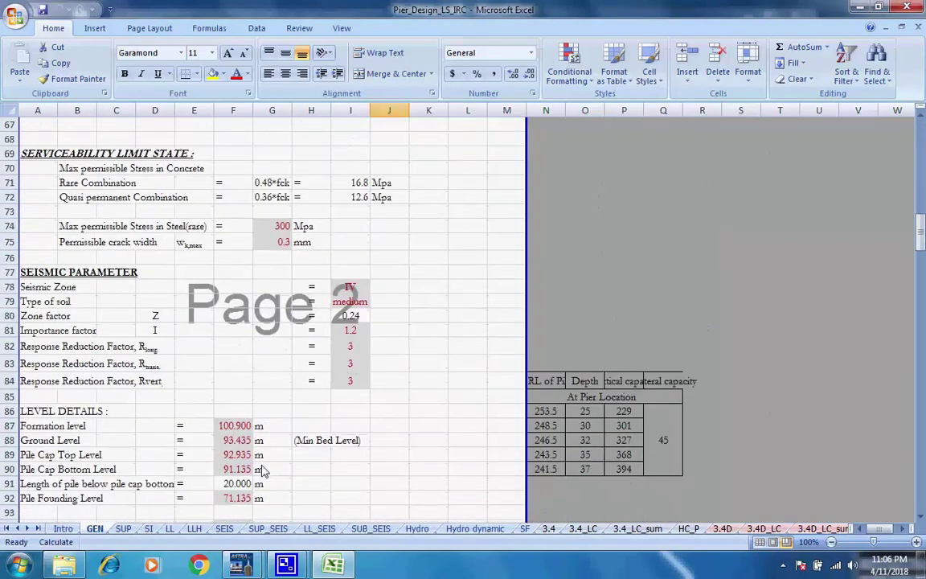
Examine the pier component sketches, pile layout and self-weight and earth fill calculations on sheet GEN, finishing back at the sheet's start
{"action": "scroll", "coordinate": [262, 479], "scroll_direction": "down", "scroll_amount": 20}
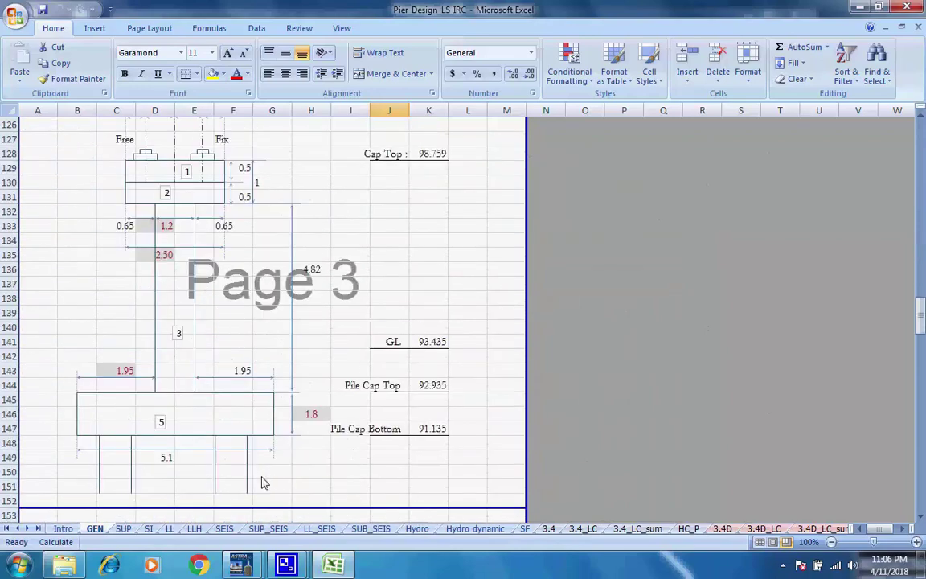
{"action": "scroll", "coordinate": [262, 491], "scroll_direction": "down", "scroll_amount": 14}
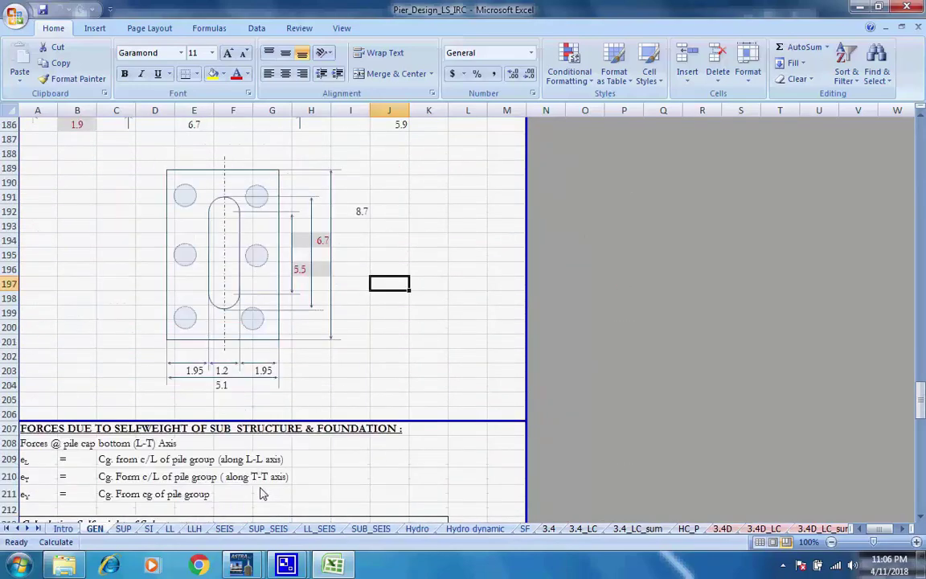
{"action": "scroll", "coordinate": [259, 499], "scroll_direction": "down", "scroll_amount": 20}
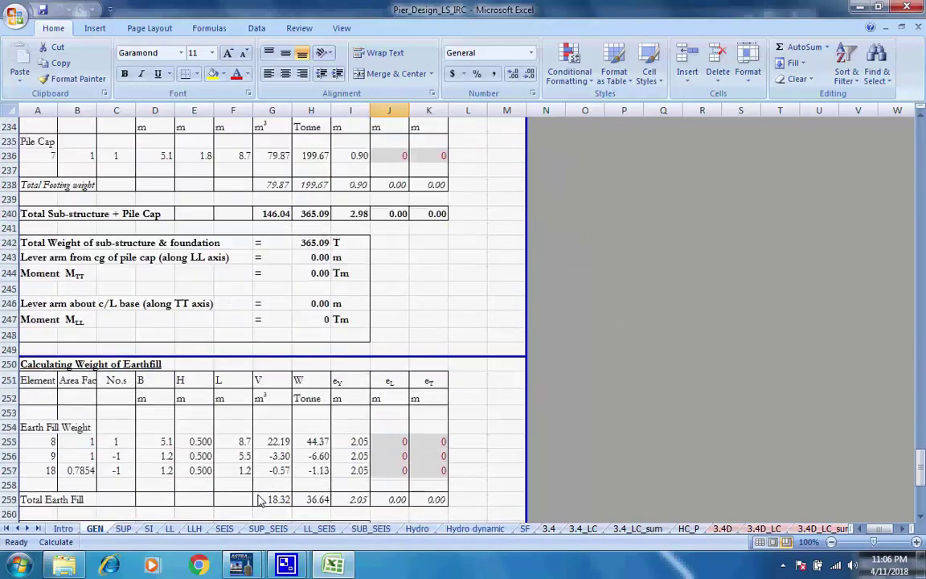
{"action": "scroll", "coordinate": [259, 501], "scroll_direction": "up", "scroll_amount": 20}
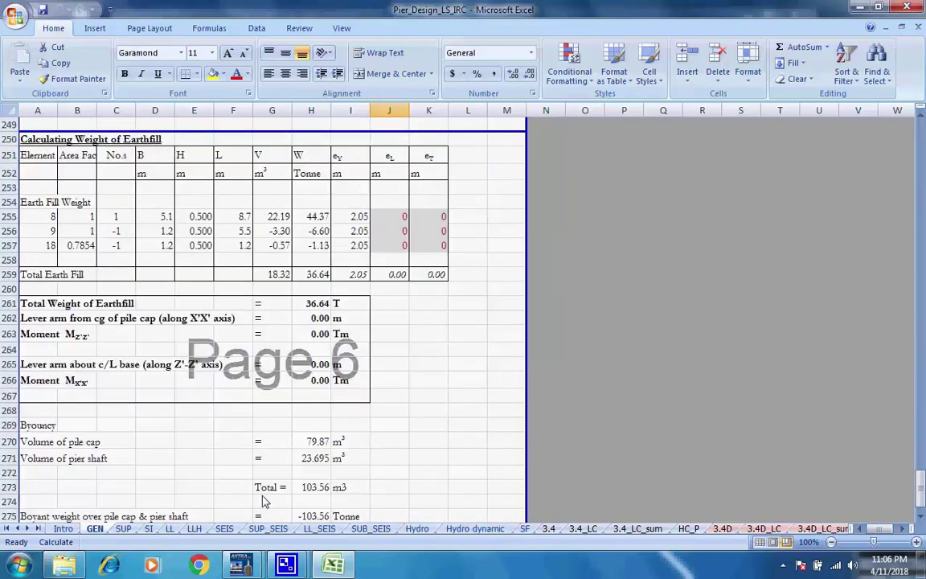
{"action": "scroll", "coordinate": [239, 513], "scroll_direction": "up", "scroll_amount": 20}
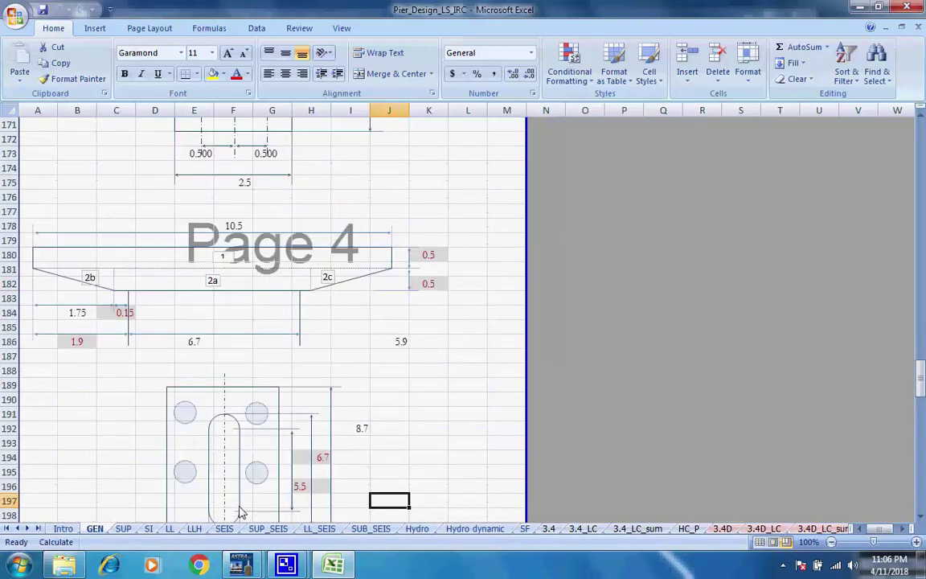
{"action": "scroll", "coordinate": [268, 489], "scroll_direction": "up", "scroll_amount": 20}
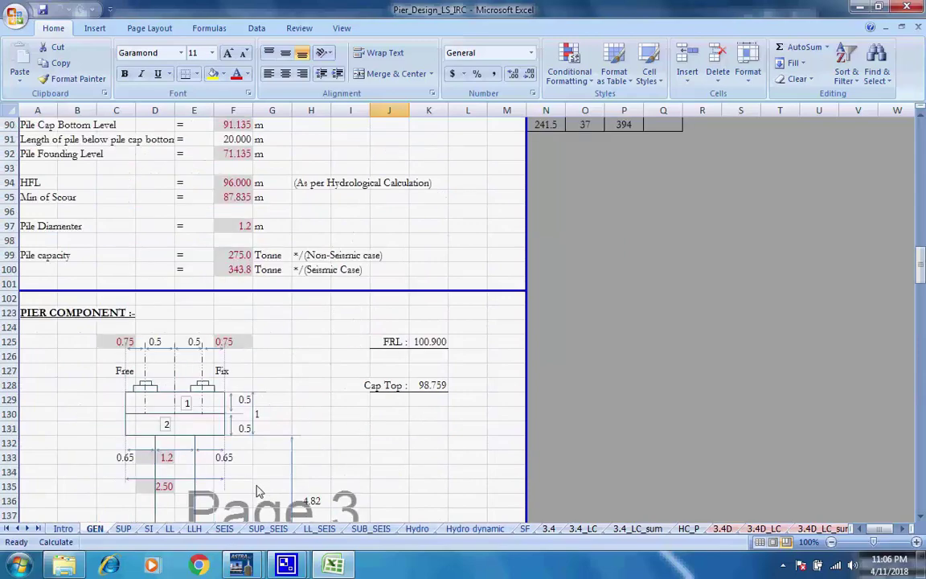
{"action": "scroll", "coordinate": [225, 495], "scroll_direction": "up", "scroll_amount": 2}
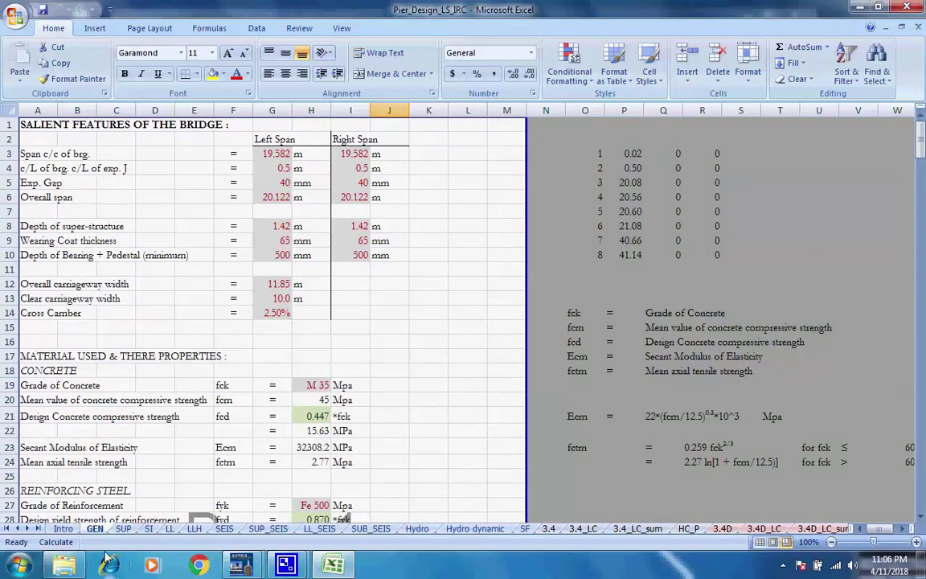
View the superstructure dead load, SIDL and live load reaction calculations on sheets SUP, SI and LL
{"action": "left_click", "coordinate": [129, 530]}
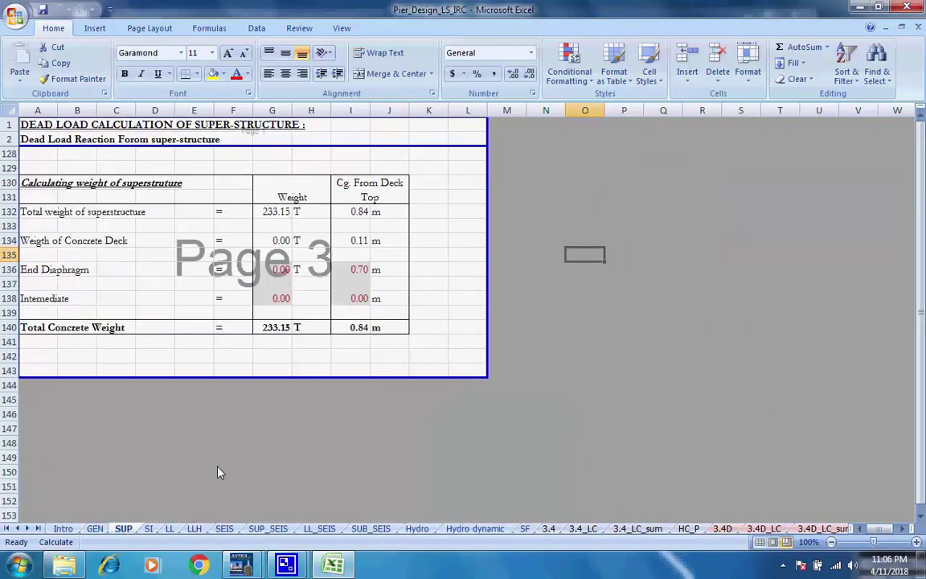
{"action": "left_click", "coordinate": [151, 529]}
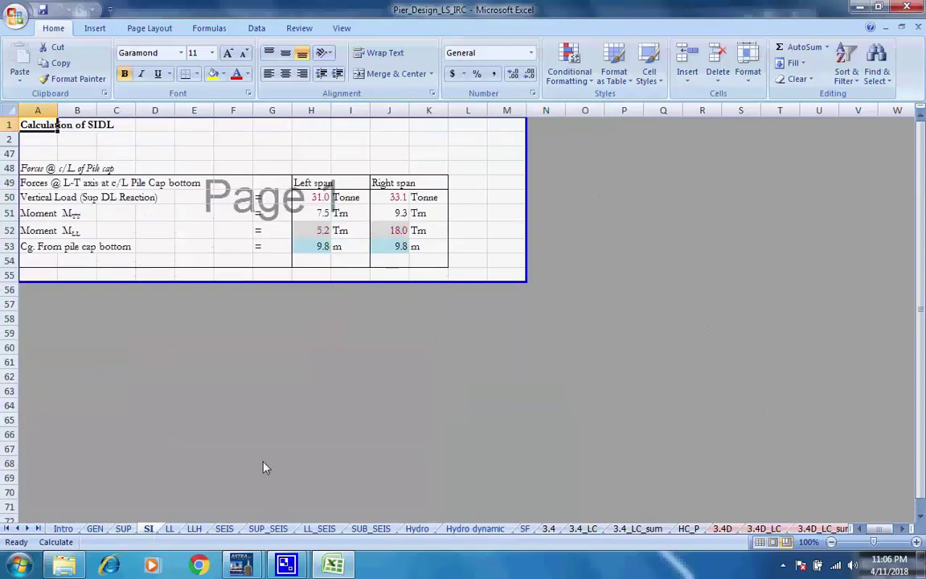
{"action": "left_click", "coordinate": [169, 529]}
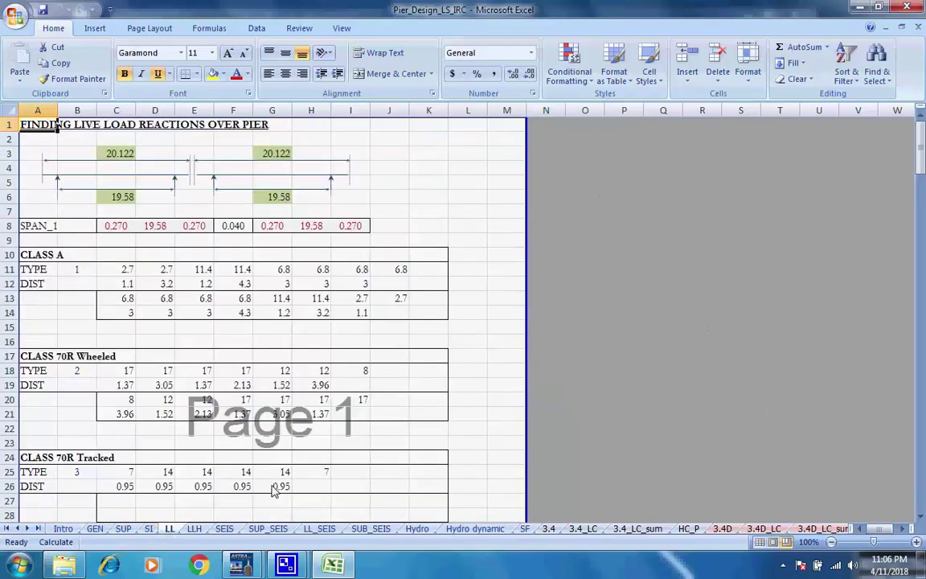
Review the live load longitudinal force summary and the calculation of longitudinal forces on sheet LLH
{"action": "left_click", "coordinate": [195, 529]}
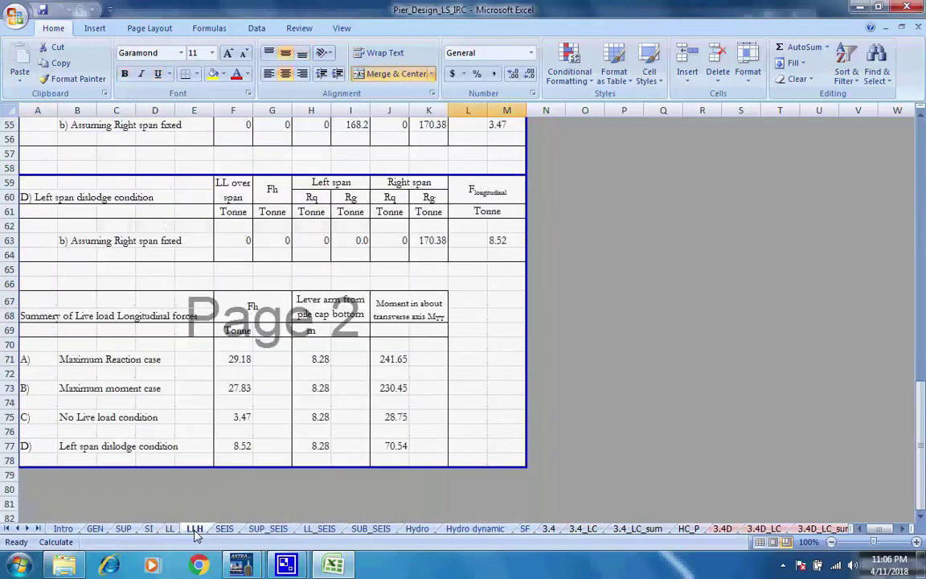
{"action": "scroll", "coordinate": [305, 492], "scroll_direction": "up", "scroll_amount": 18}
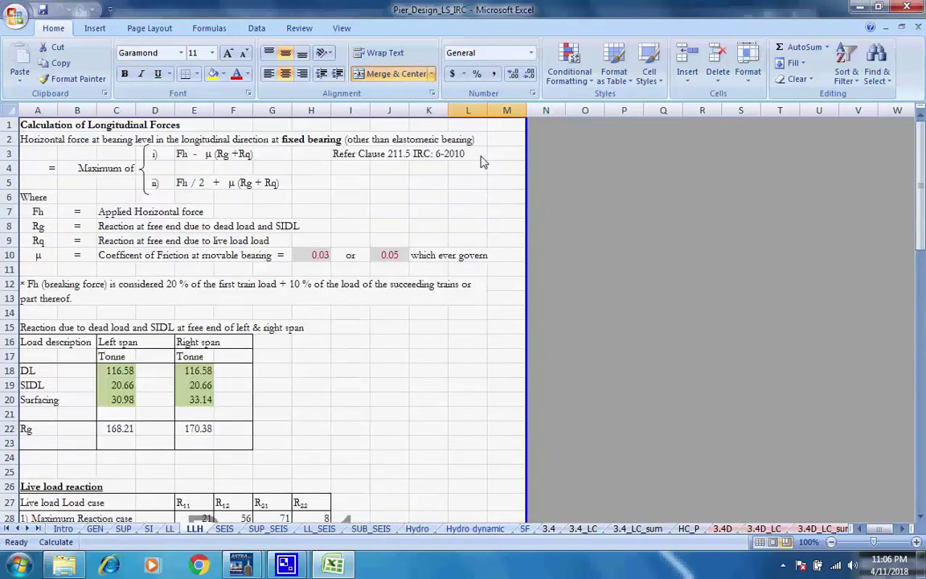
{"action": "left_click", "coordinate": [418, 197]}
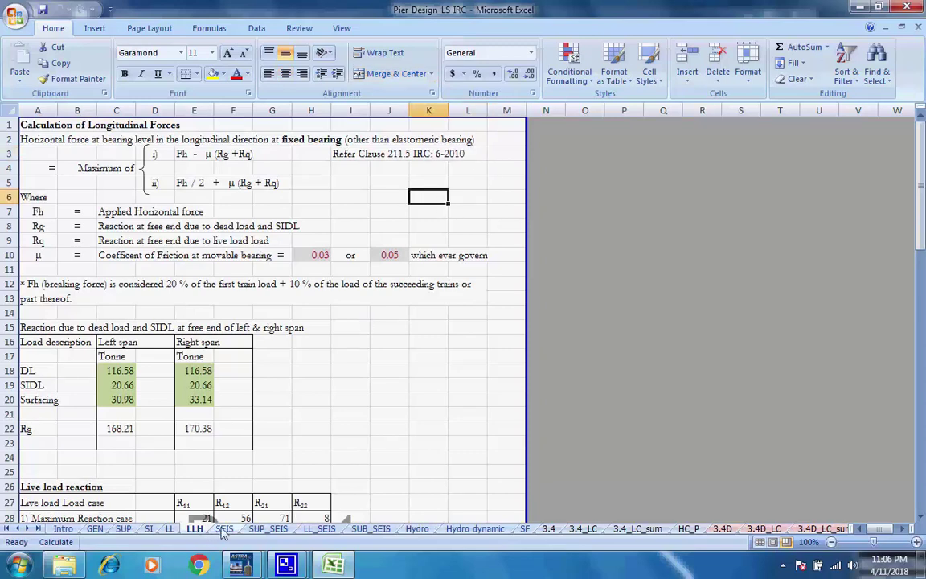
Review the seismic coefficients on sheet SEIS and view the superstructure seismic components on sheet SUP_SEIS
{"action": "left_click", "coordinate": [225, 528]}
{"action": "scroll", "coordinate": [312, 483], "scroll_direction": "down", "scroll_amount": 7}
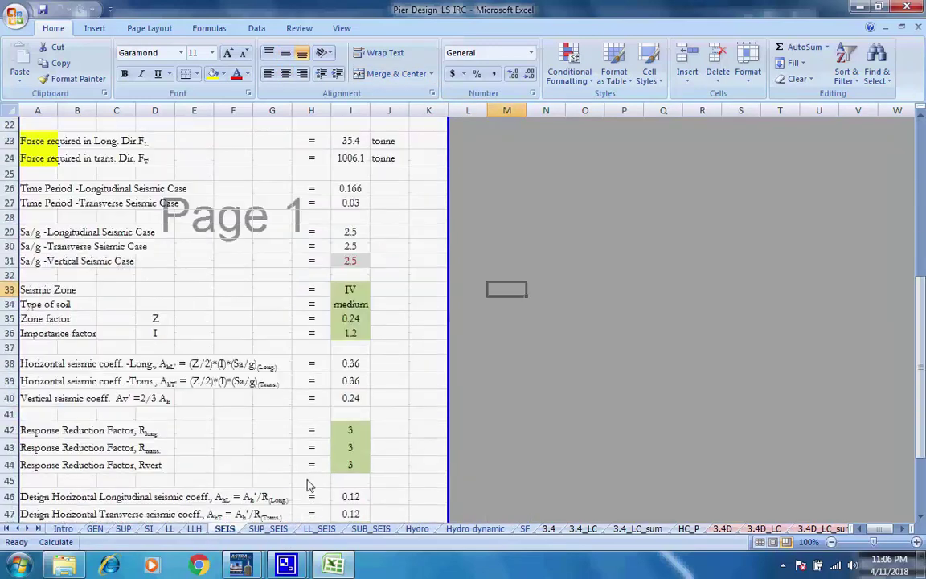
{"action": "scroll", "coordinate": [291, 491], "scroll_direction": "down", "scroll_amount": 5}
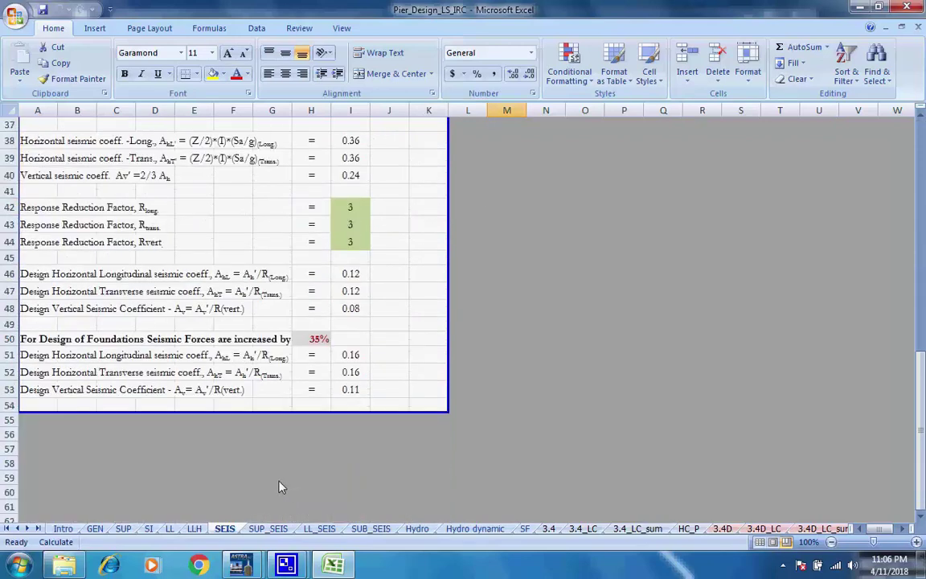
{"action": "scroll", "coordinate": [273, 491], "scroll_direction": "up", "scroll_amount": 12}
{"action": "left_click", "coordinate": [268, 529]}
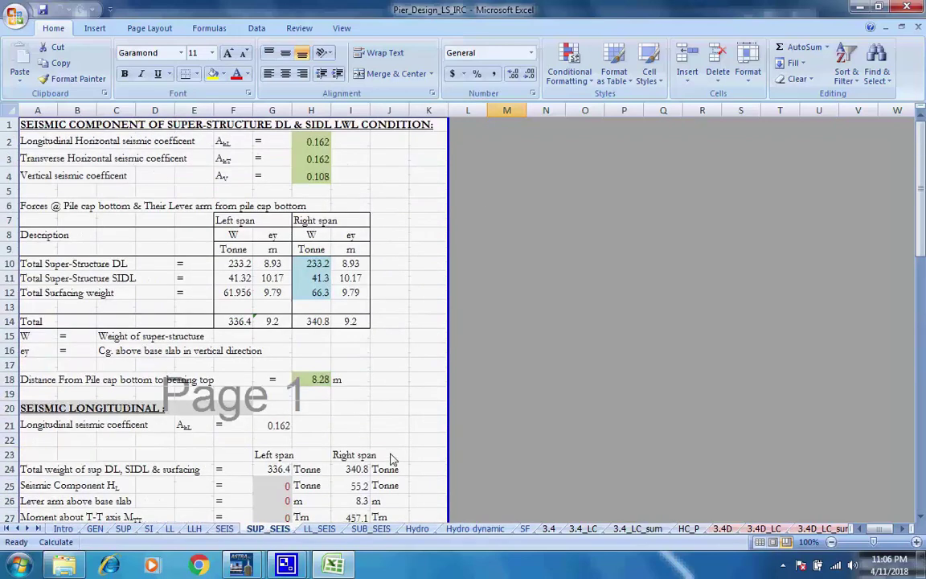
Review the live load seismic components on sheet LL_SEIS and the substructure and pile cap seismic components on sheet SUB_SEIS
{"action": "left_click", "coordinate": [319, 528]}
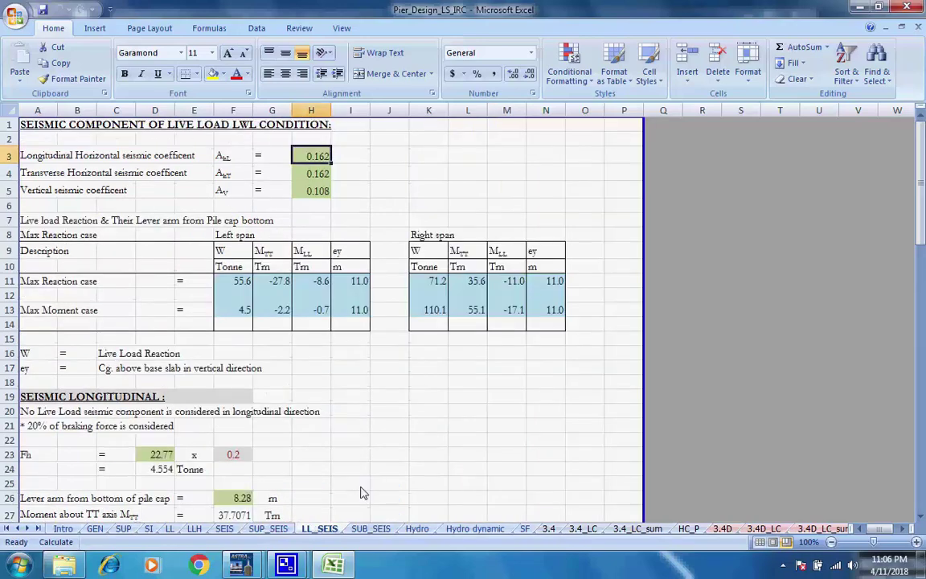
{"action": "scroll", "coordinate": [346, 482], "scroll_direction": "down", "scroll_amount": 20}
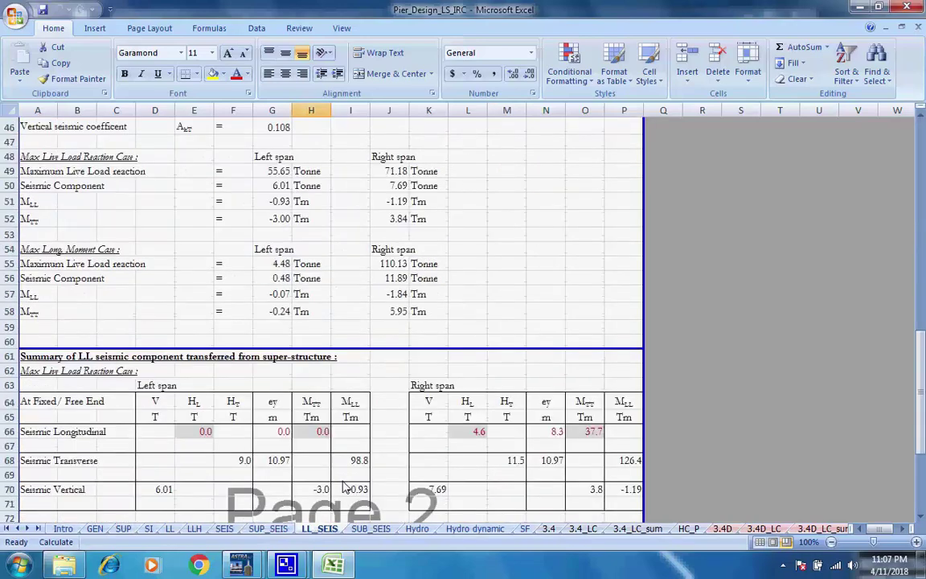
{"action": "scroll", "coordinate": [339, 490], "scroll_direction": "down", "scroll_amount": 9}
{"action": "scroll", "coordinate": [331, 491], "scroll_direction": "up", "scroll_amount": 20}
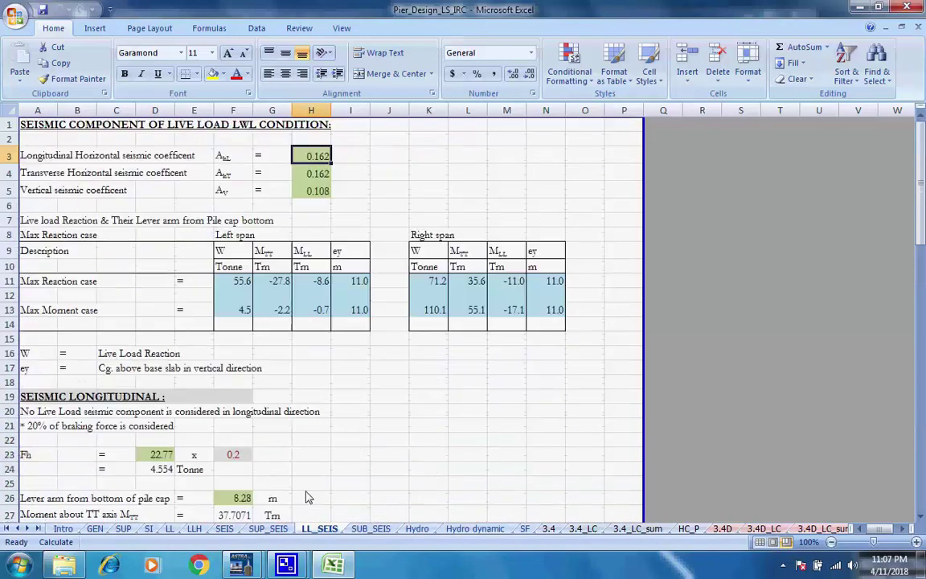
{"action": "left_click", "coordinate": [380, 527]}
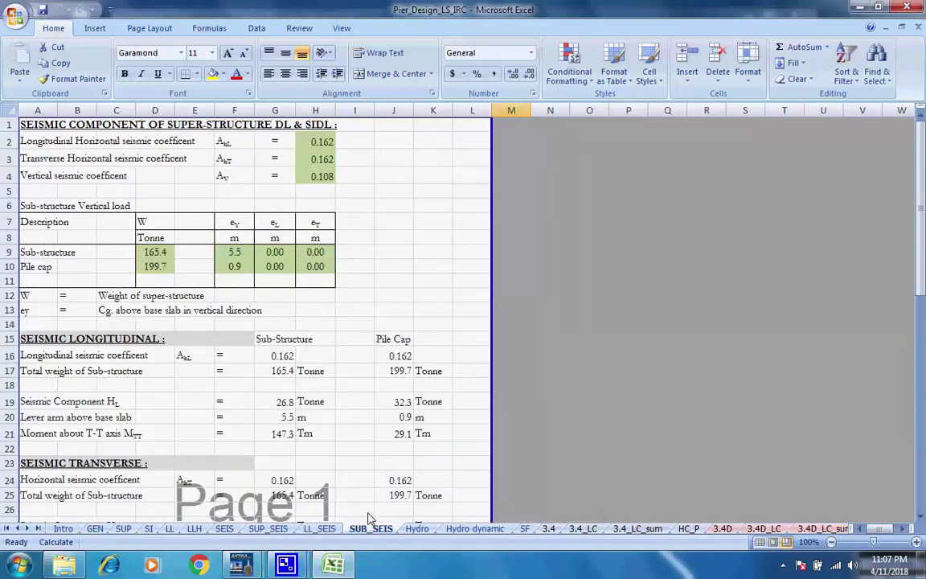
{"action": "scroll", "coordinate": [368, 518], "scroll_direction": "down", "scroll_amount": 15}
{"action": "scroll", "coordinate": [371, 514], "scroll_direction": "up", "scroll_amount": 14}
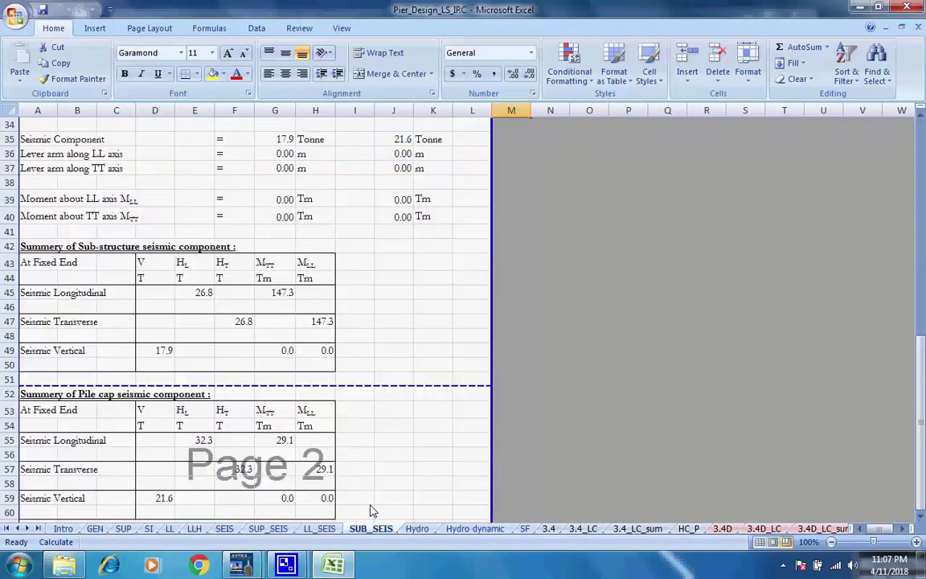
{"action": "scroll", "coordinate": [377, 503], "scroll_direction": "up", "scroll_amount": 1}
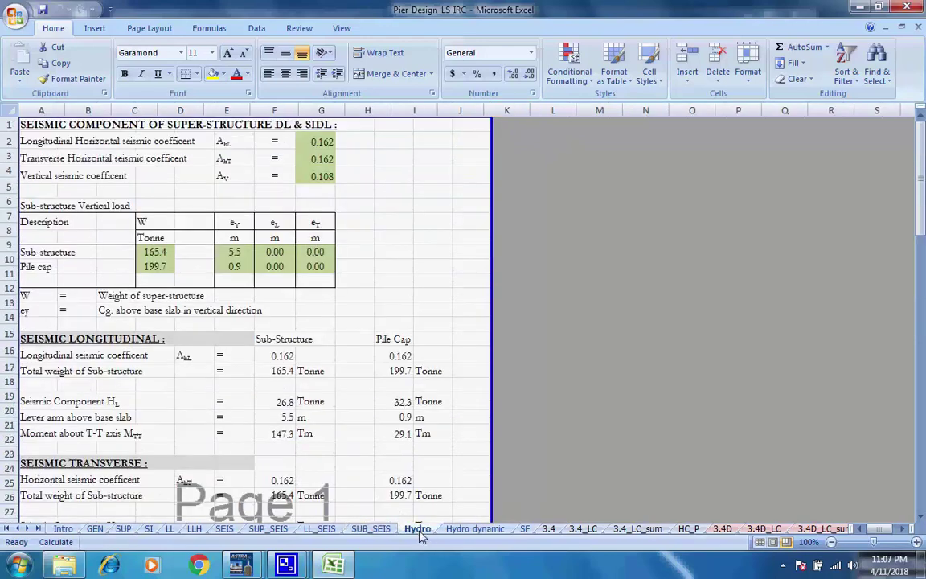
Review the water current forces and pressure diagram on sheet Hydro and view the hydrodynamic force calculation on sheet Hydro dynamic
{"action": "left_click", "coordinate": [418, 529]}
{"action": "scroll", "coordinate": [406, 495], "scroll_direction": "down", "scroll_amount": 5}
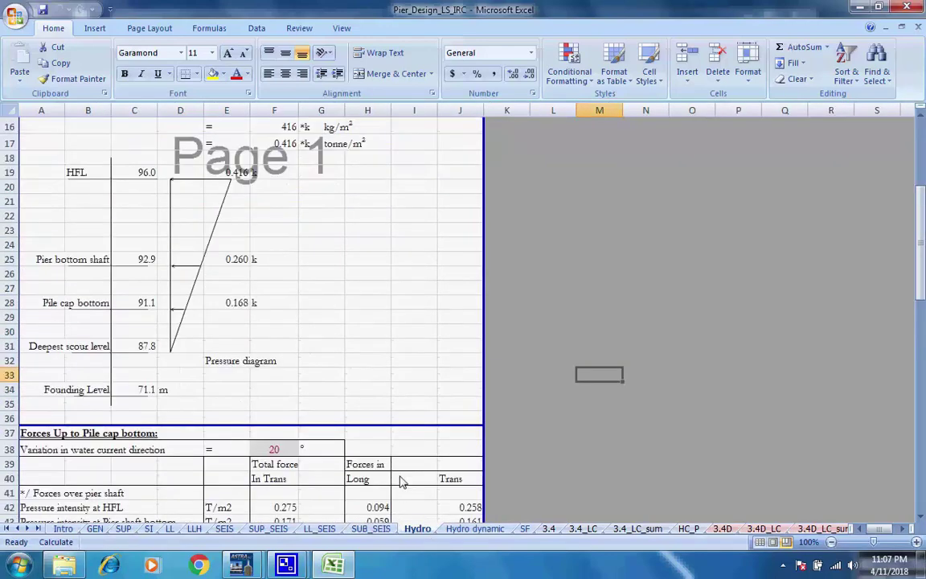
{"action": "scroll", "coordinate": [386, 427], "scroll_direction": "down", "scroll_amount": 19}
{"action": "scroll", "coordinate": [407, 412], "scroll_direction": "up", "scroll_amount": 7}
{"action": "scroll", "coordinate": [407, 412], "scroll_direction": "up", "scroll_amount": 17}
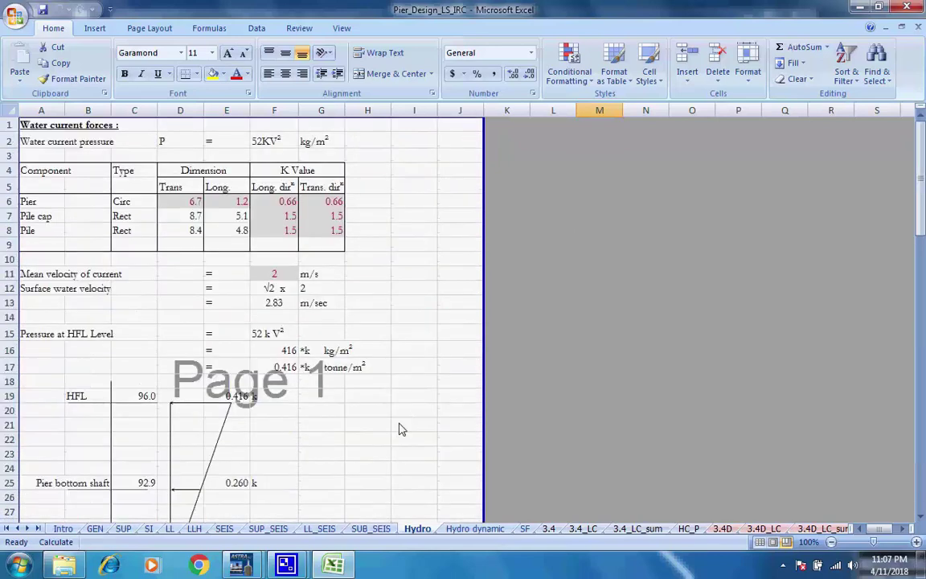
{"action": "left_click", "coordinate": [476, 528]}
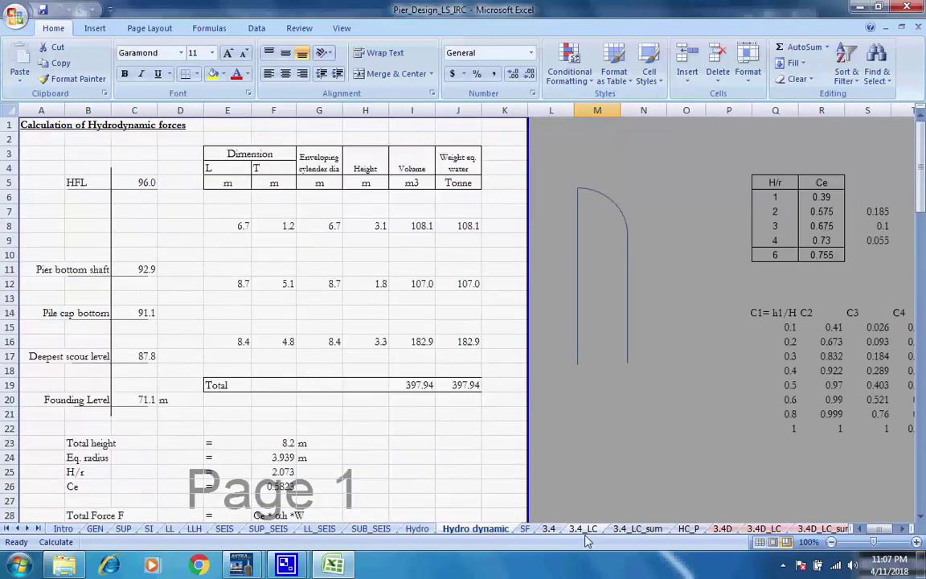
Review the summary of forces on sheet SF through the seismic entries, finishing back at the sheet's start
{"action": "left_click", "coordinate": [525, 529]}
{"action": "scroll", "coordinate": [571, 457], "scroll_direction": "up", "scroll_amount": 15}
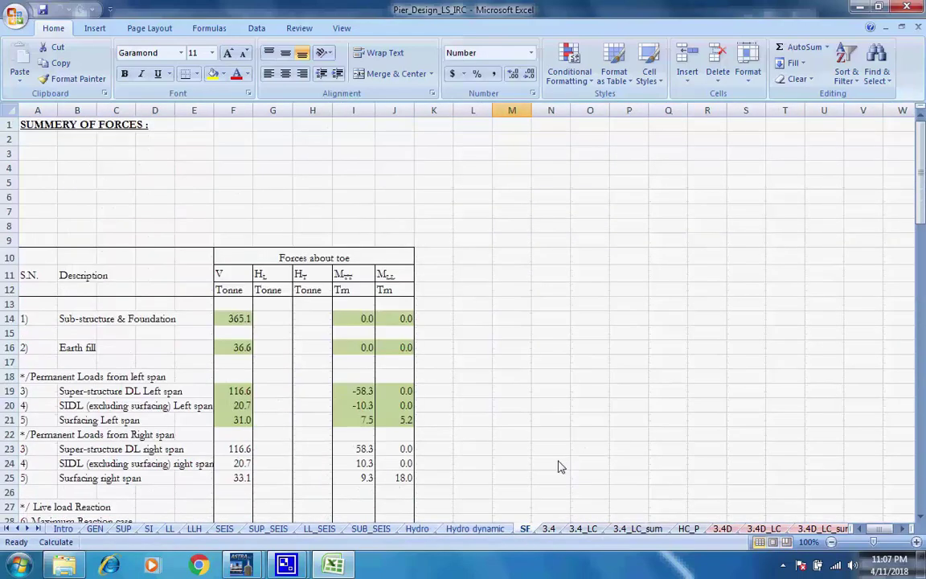
{"action": "scroll", "coordinate": [555, 474], "scroll_direction": "down", "scroll_amount": 20}
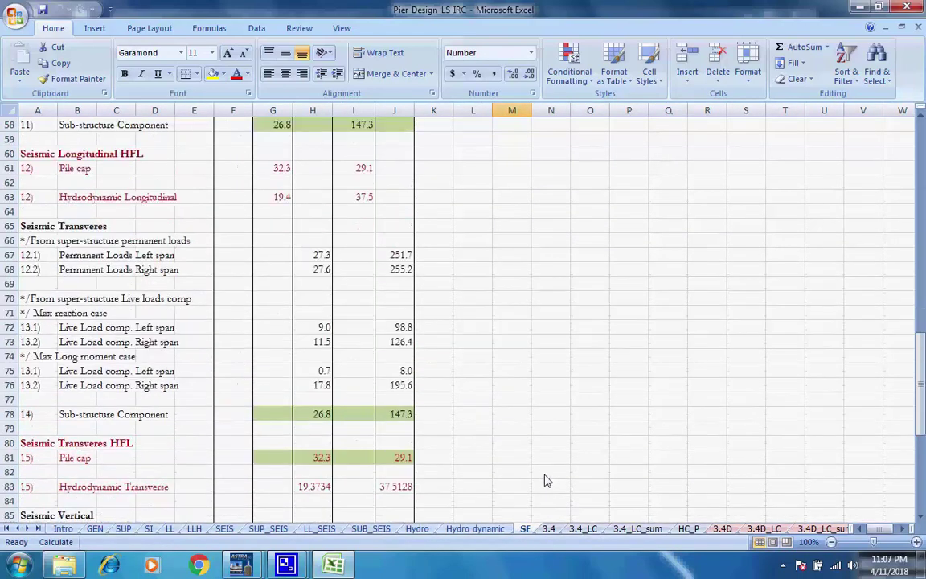
{"action": "scroll", "coordinate": [539, 482], "scroll_direction": "up", "scroll_amount": 20}
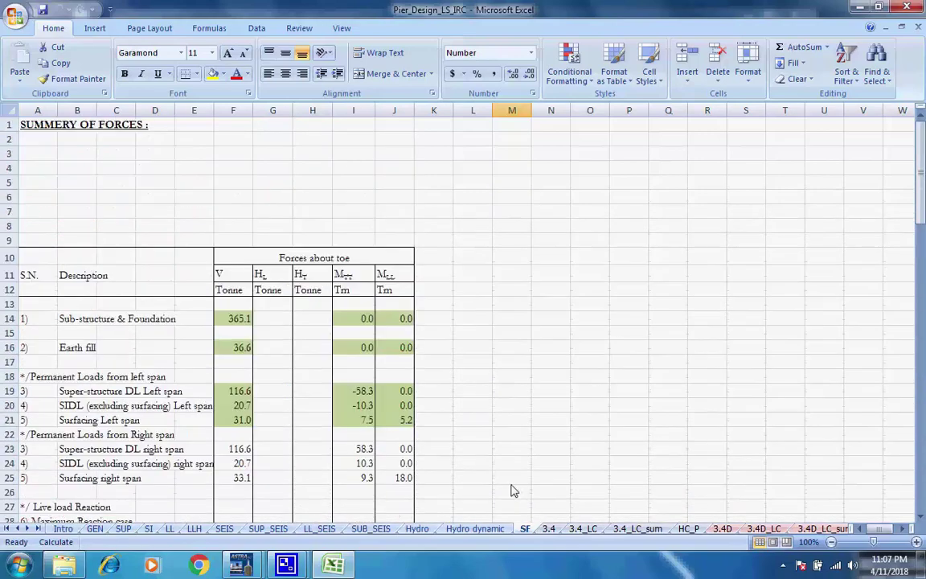
View sheet 3.4 and the maximum pile capacity load combinations on sheet 3.4_LC, finishing at LC-1
{"action": "left_click", "coordinate": [549, 529]}
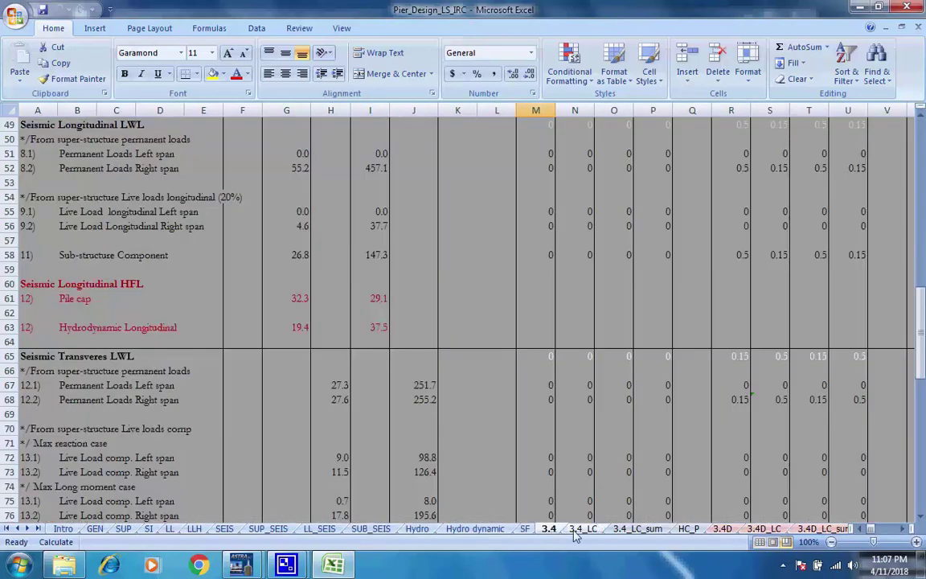
{"action": "left_click", "coordinate": [579, 530]}
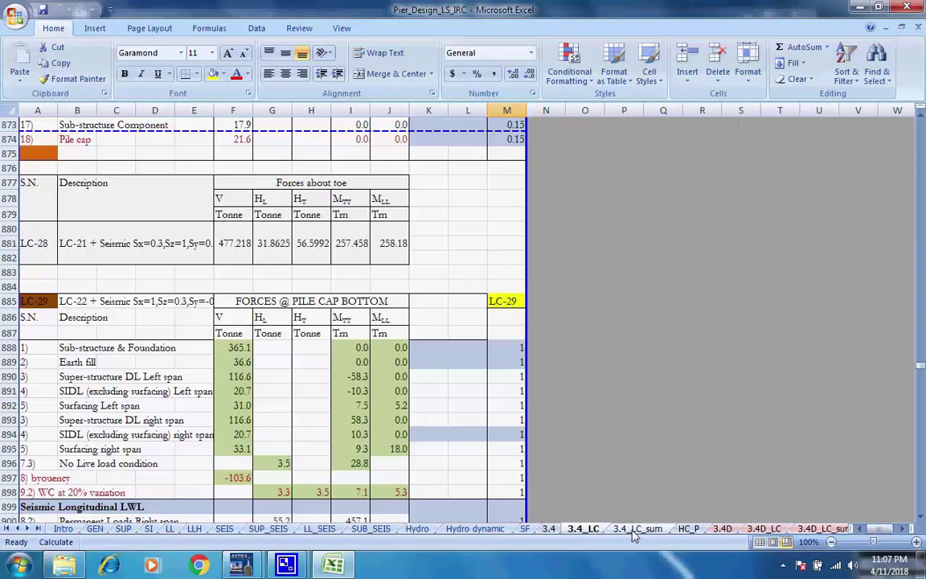
{"action": "scroll", "coordinate": [568, 411], "scroll_direction": "up", "scroll_amount": 16}
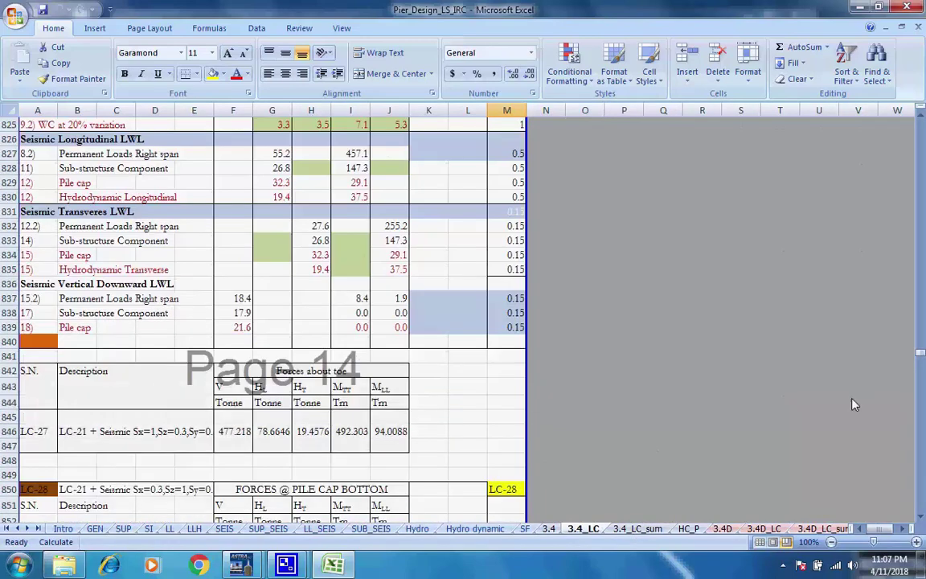
{"action": "left_click_drag", "start_coordinate": [921, 358], "coordinate": [921, 120]}
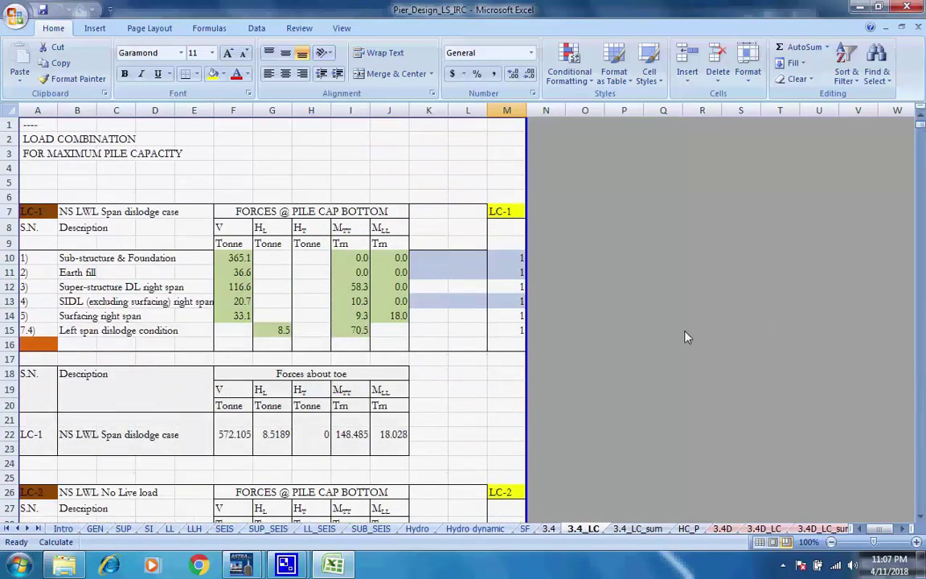
Review the maximum and minimum pile reactions on sheet 3.4_LC_sum and the horizontal pile capacity check on sheet HC_P
{"action": "left_click", "coordinate": [635, 528]}
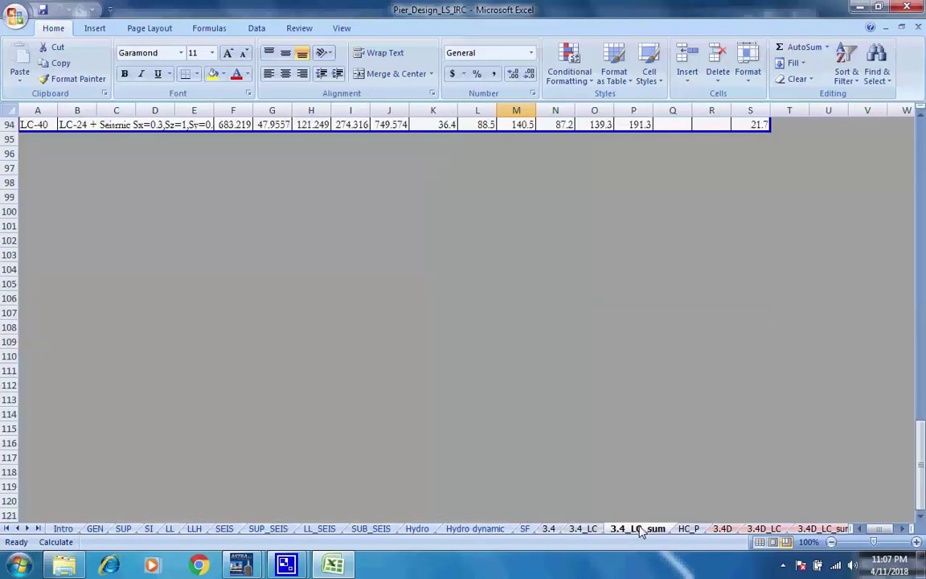
{"action": "scroll", "coordinate": [635, 491], "scroll_direction": "up", "scroll_amount": 17}
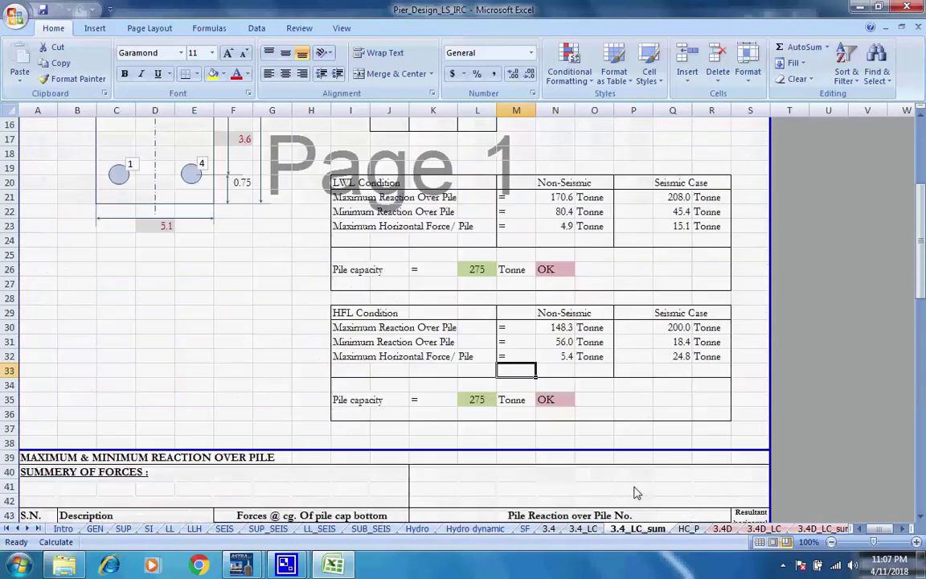
{"action": "scroll", "coordinate": [634, 489], "scroll_direction": "up", "scroll_amount": 5}
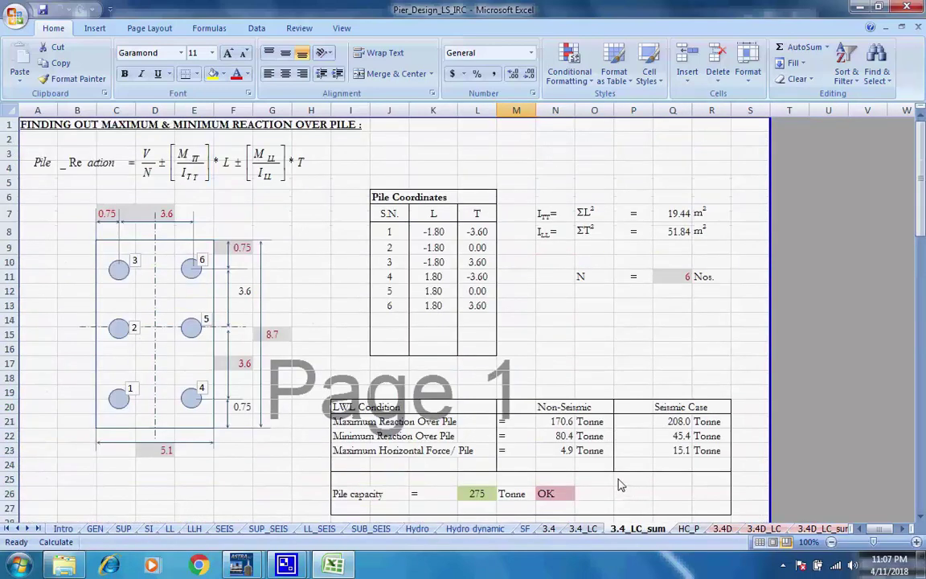
{"action": "key", "text": "ctrl+Page_Down"}
{"action": "scroll", "coordinate": [680, 511], "scroll_direction": "up", "scroll_amount": 12}
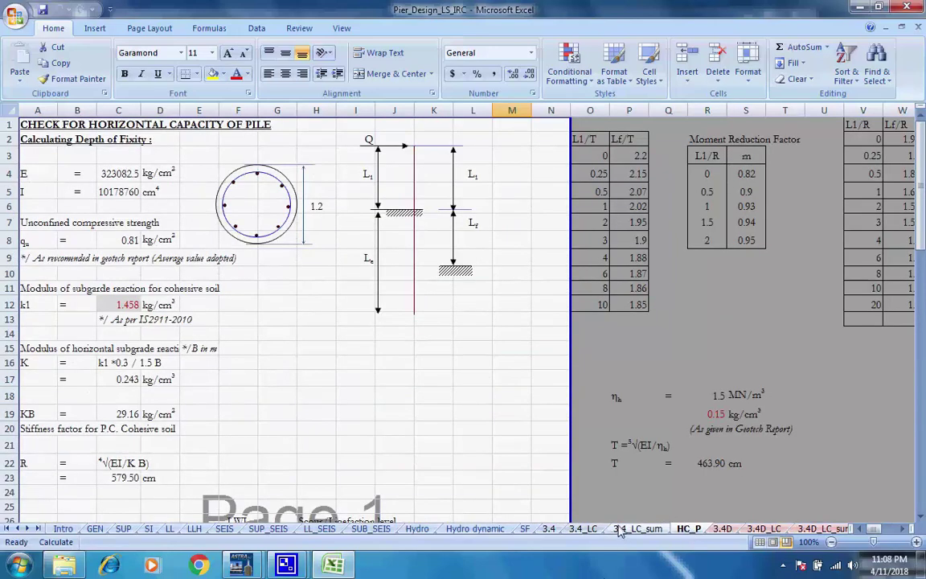
View the ULS pile and pile cap load combinations on sheets 3.4D and 3.4D_LC and their force summary on 3.4D_LC_sum
{"action": "left_click", "coordinate": [722, 529]}
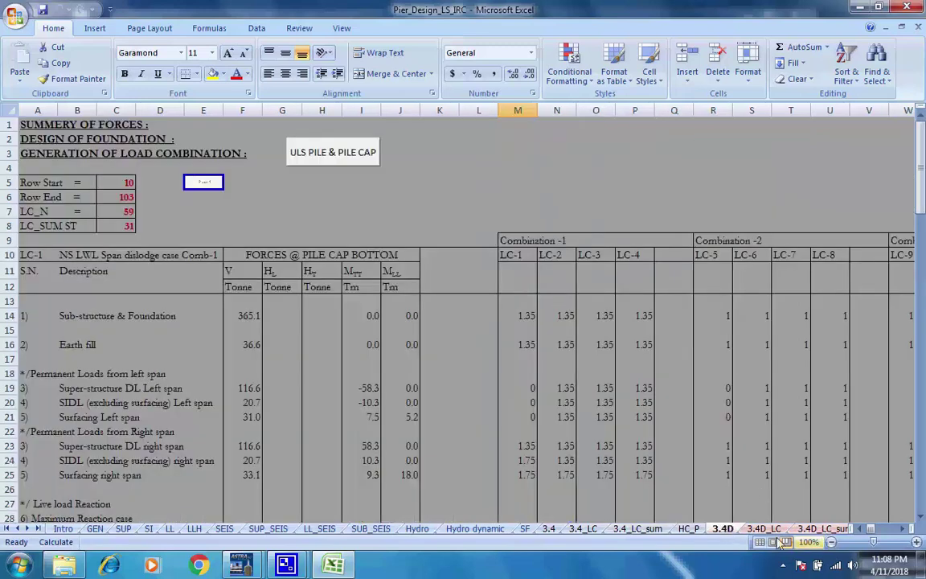
{"action": "key", "text": "ctrl+Page_Down"}
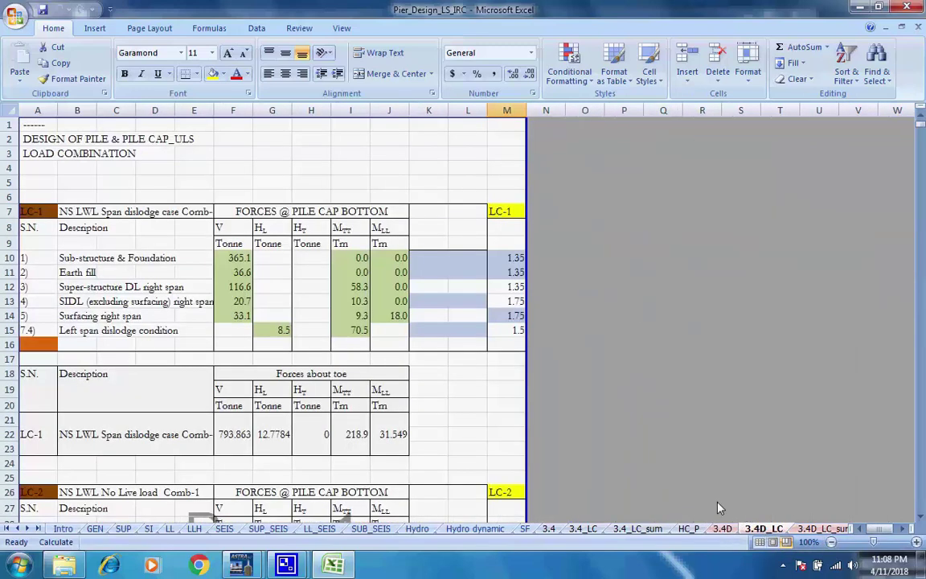
{"action": "key", "text": "ctrl+Page_Down"}
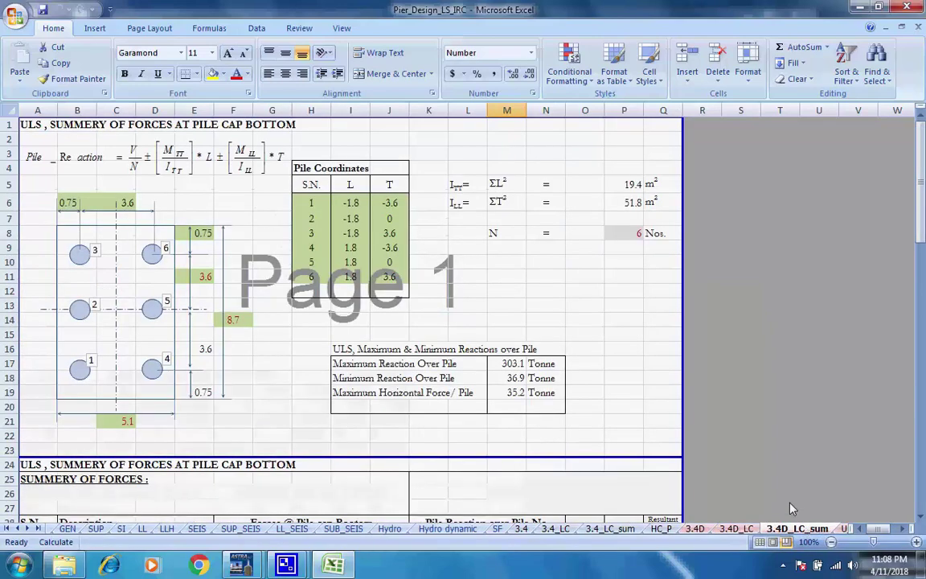
Review the ULS design forces for the pile cap on sheet U_DF_PC, finishing at the pile reaction table for LC-1
{"action": "left_click", "coordinate": [843, 530]}
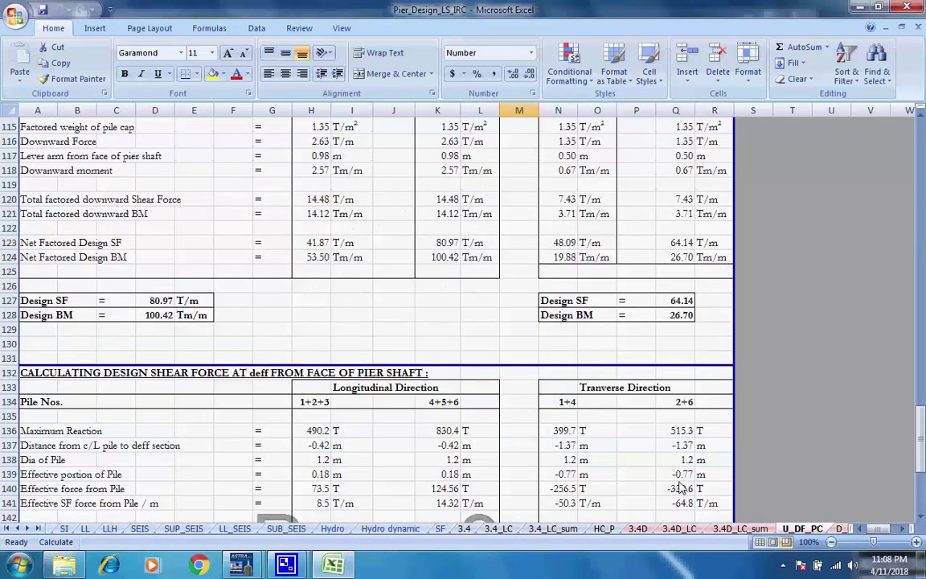
{"action": "scroll", "coordinate": [681, 487], "scroll_direction": "up", "scroll_amount": 20}
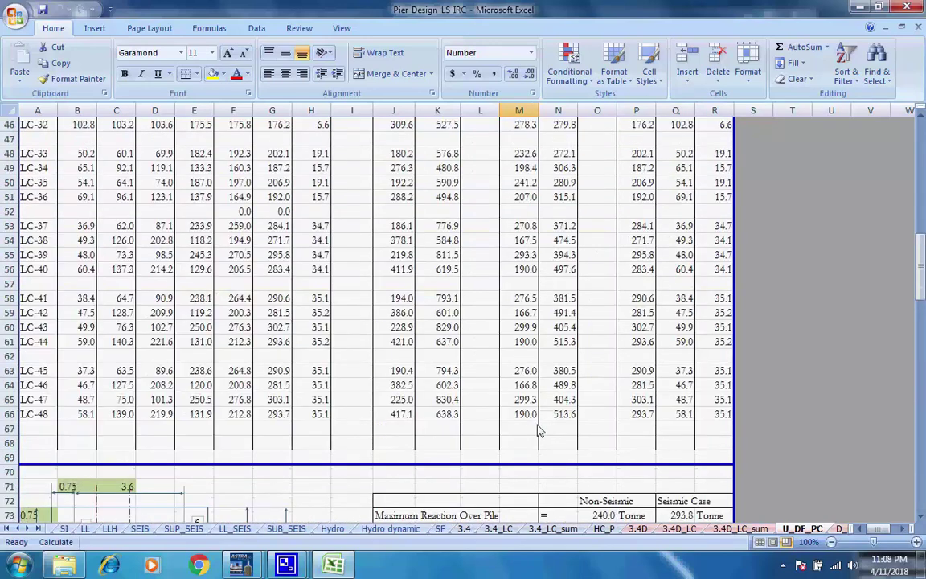
{"action": "scroll", "coordinate": [574, 378], "scroll_direction": "up", "scroll_amount": 15}
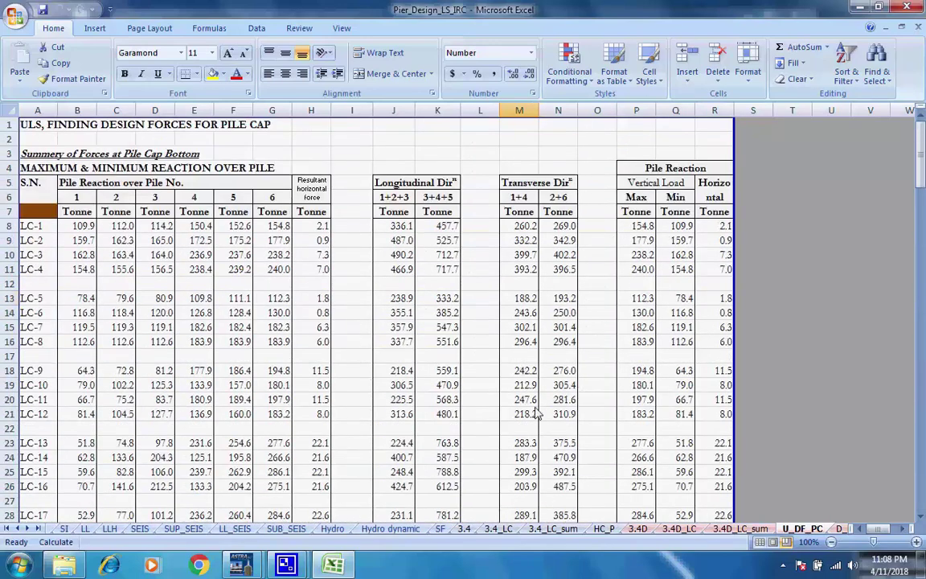
Bring the remaining design sheets into reach and examine the SLS crack width check on sheet D_PC_L, selecting its IRC 112 clause 12.3.3 (2) reference
{"action": "left_click", "coordinate": [27, 528]}
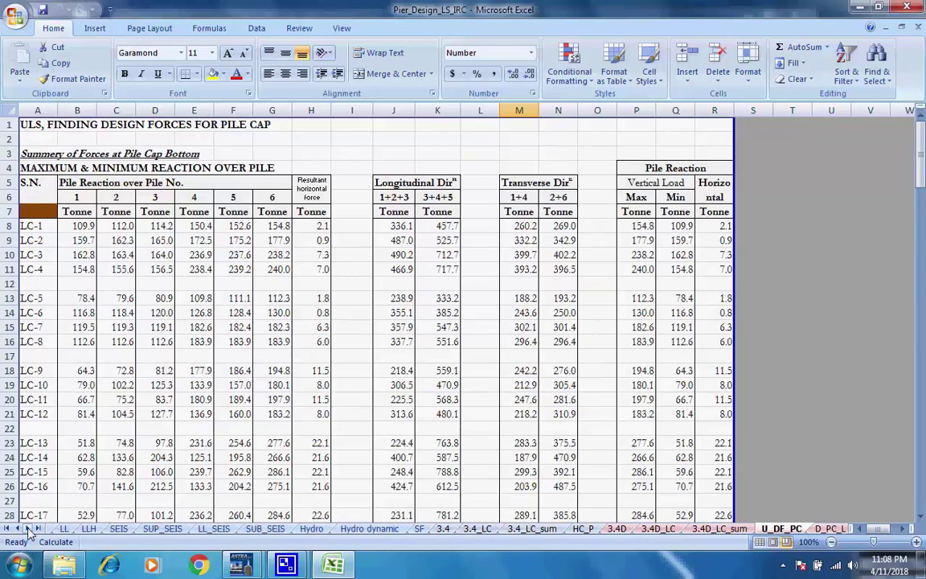
{"action": "left_click", "coordinate": [27, 529]}
{"action": "left_click", "coordinate": [27, 528]}
{"action": "left_click", "coordinate": [28, 529]}
{"action": "left_click", "coordinate": [27, 529]}
{"action": "left_click", "coordinate": [27, 529]}
{"action": "left_click", "coordinate": [27, 529]}
{"action": "left_click", "coordinate": [27, 529]}
{"action": "left_click", "coordinate": [27, 529]}
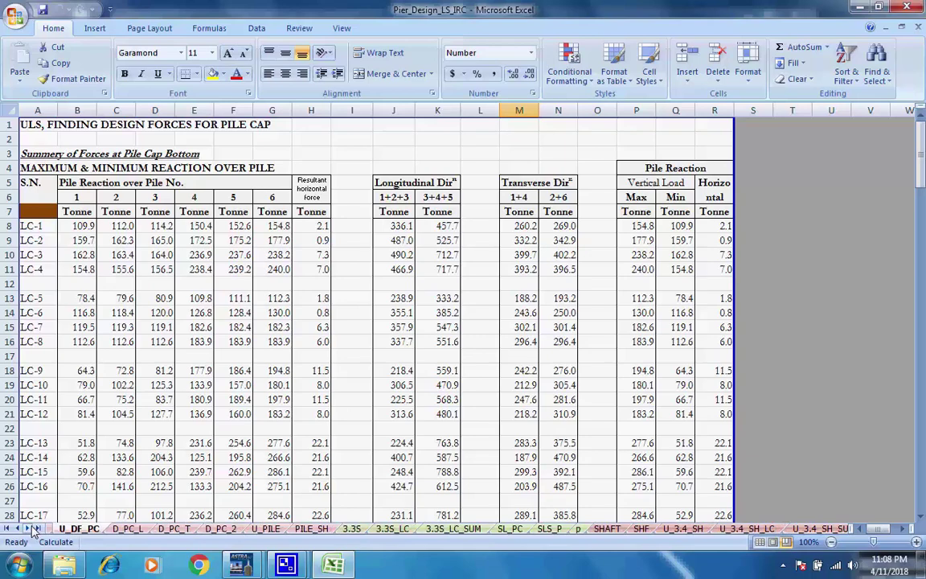
{"action": "left_click", "coordinate": [127, 529]}
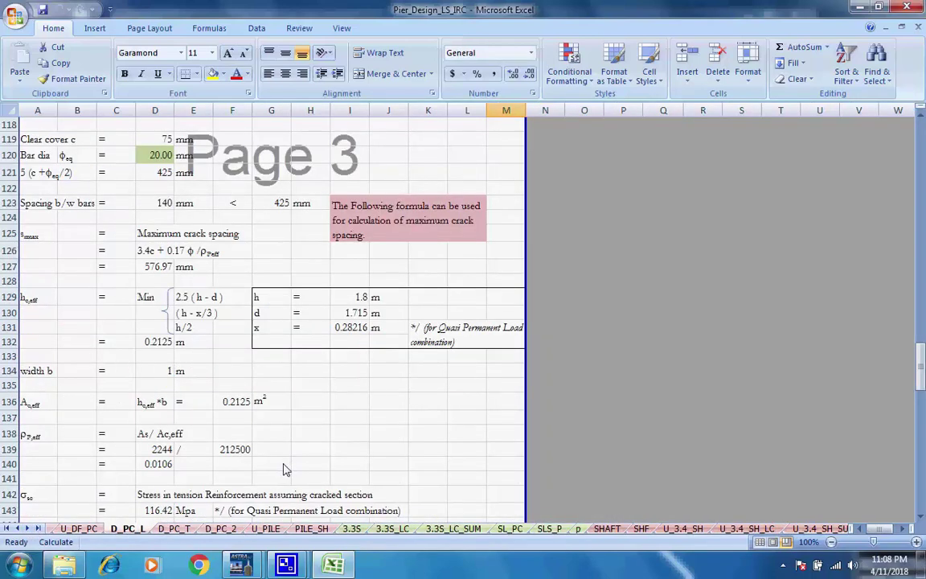
{"action": "scroll", "coordinate": [283, 470], "scroll_direction": "up", "scroll_amount": 7}
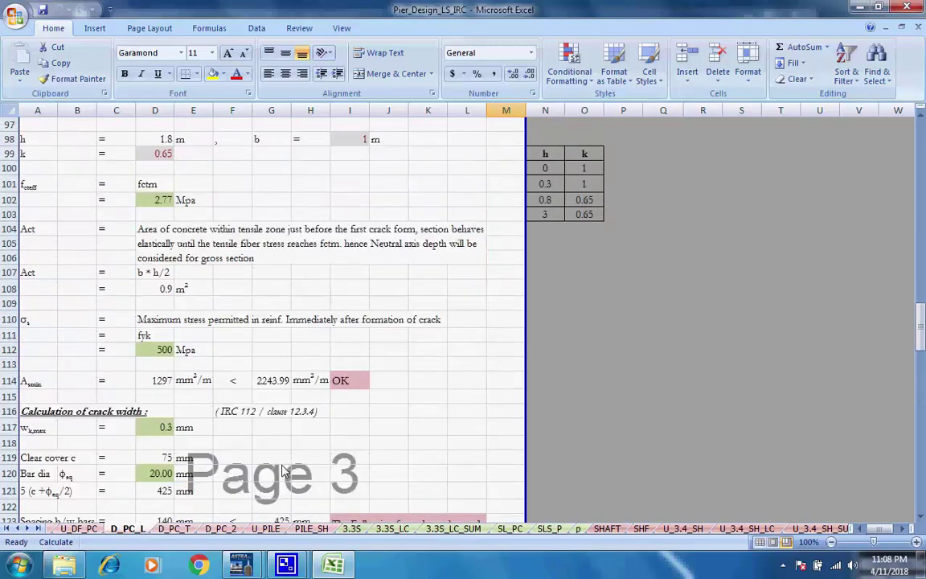
{"action": "scroll", "coordinate": [283, 472], "scroll_direction": "up", "scroll_amount": 7}
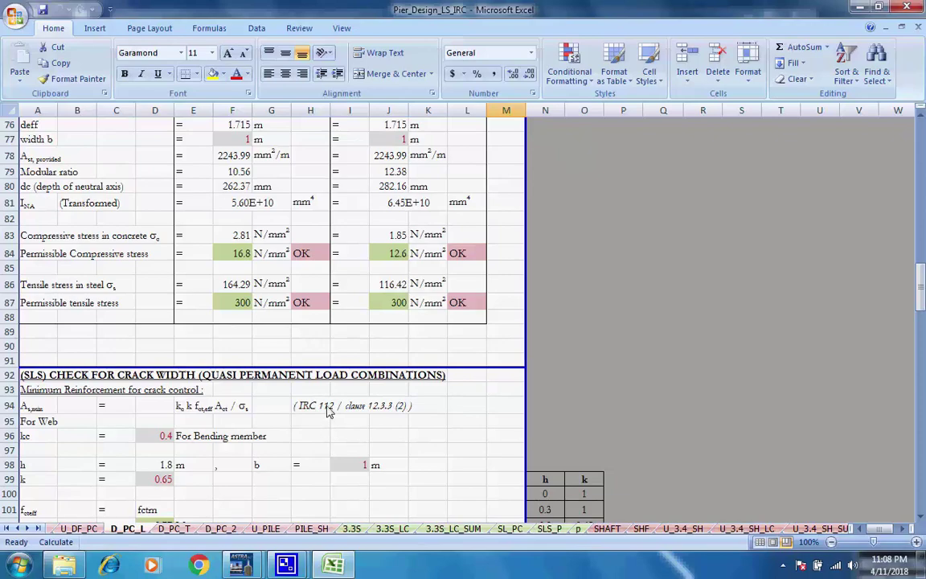
{"action": "left_click", "coordinate": [327, 408]}
Examine the pile cap's SLS stress checks, reinforcement calculation and ULS bending moment check on sheet D_PC_L, finishing at the sheet's start
{"action": "scroll", "coordinate": [360, 441], "scroll_direction": "up", "scroll_amount": 2}
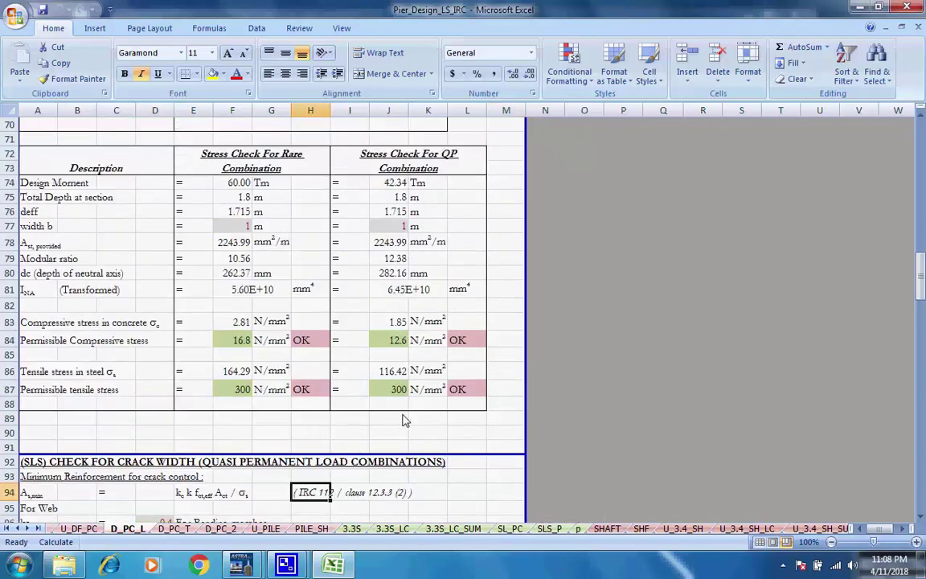
{"action": "scroll", "coordinate": [404, 420], "scroll_direction": "up", "scroll_amount": 15}
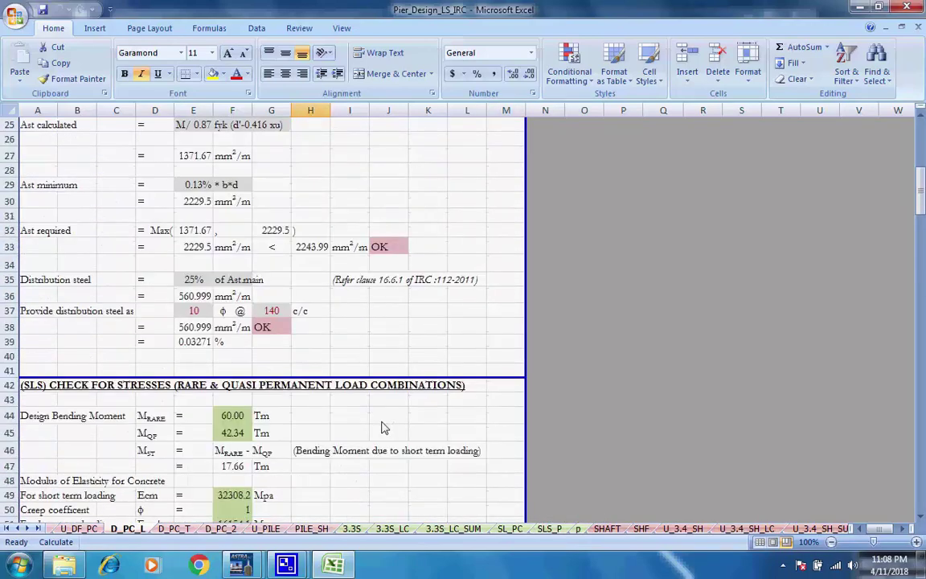
{"action": "scroll", "coordinate": [384, 427], "scroll_direction": "up", "scroll_amount": 1}
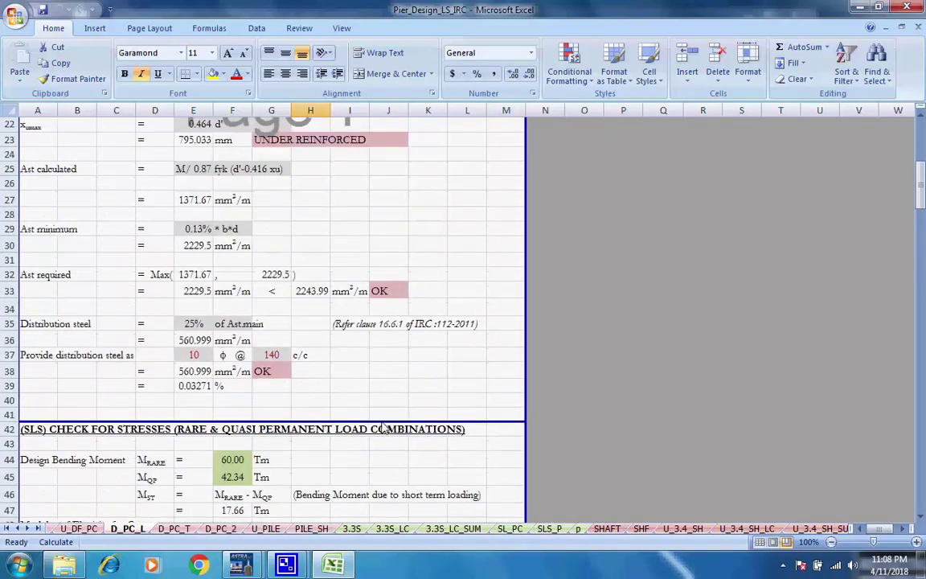
{"action": "left_click", "coordinate": [450, 329]}
{"action": "scroll", "coordinate": [340, 390], "scroll_direction": "up", "scroll_amount": 7}
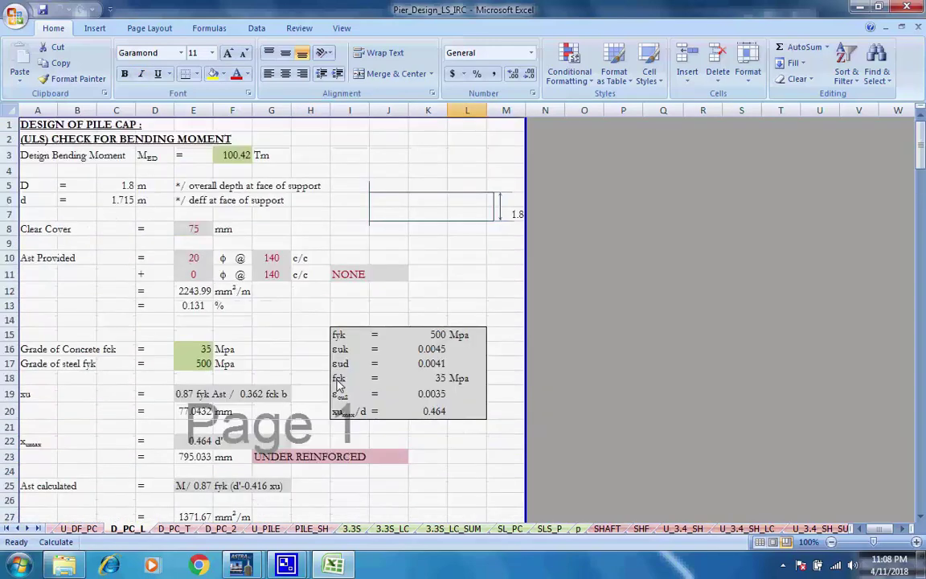
Look through the pile cap design on sheet D_PC_T and bring up the punching shear check on sheet D_PC_2
{"action": "left_click", "coordinate": [424, 290]}
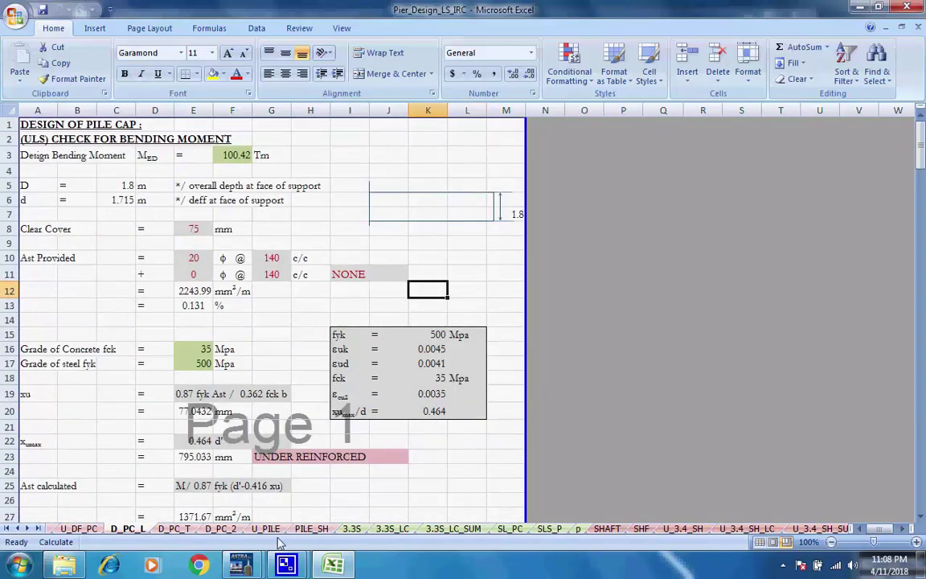
{"action": "left_click", "coordinate": [174, 528]}
{"action": "scroll", "coordinate": [282, 495], "scroll_direction": "up", "scroll_amount": 8}
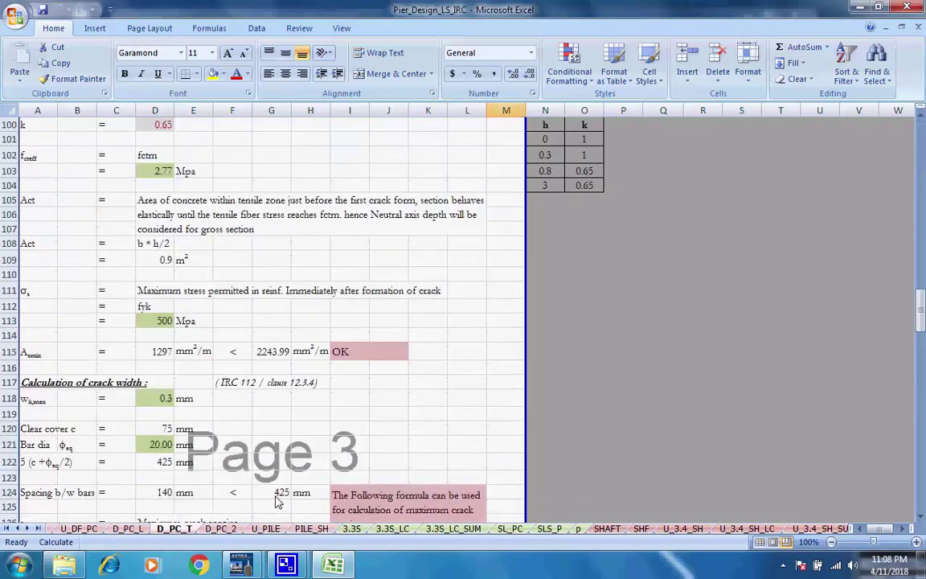
{"action": "scroll", "coordinate": [277, 502], "scroll_direction": "up", "scroll_amount": 8}
{"action": "left_click", "coordinate": [229, 528]}
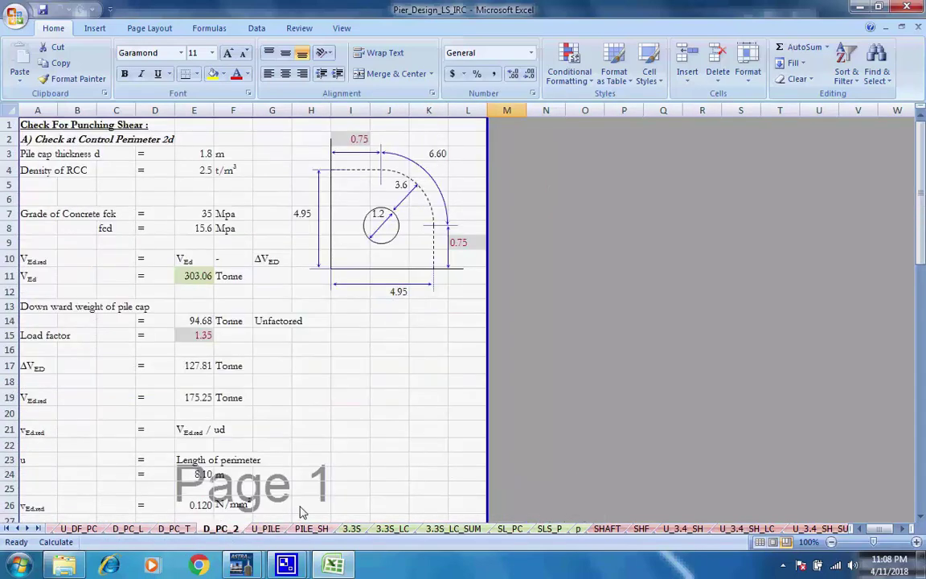
View the ULS pile moment capacity check from the start of sheet U_PILE and the pile shear check on PILE_SH
{"action": "key", "text": "ctrl+Page_Down"}
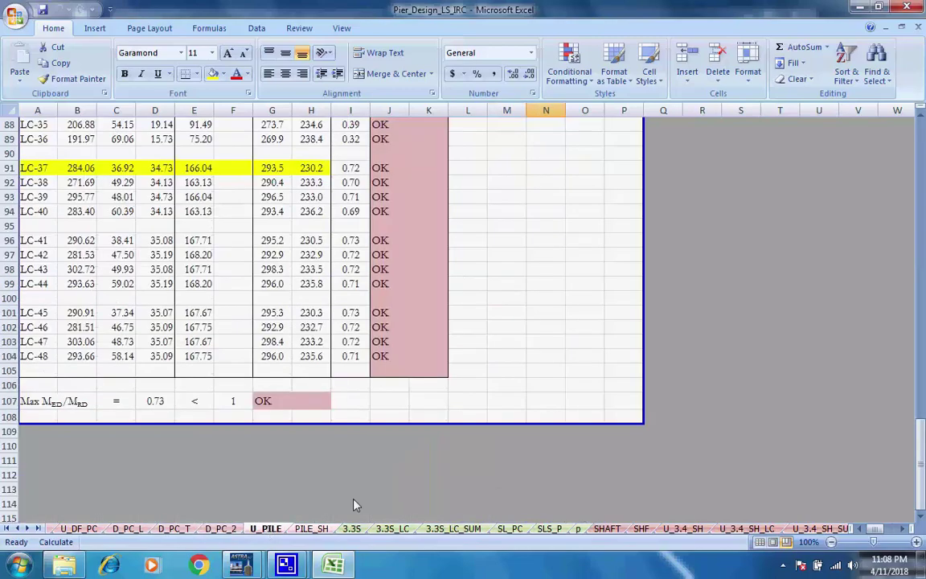
{"action": "scroll", "coordinate": [356, 505], "scroll_direction": "up", "scroll_amount": 20}
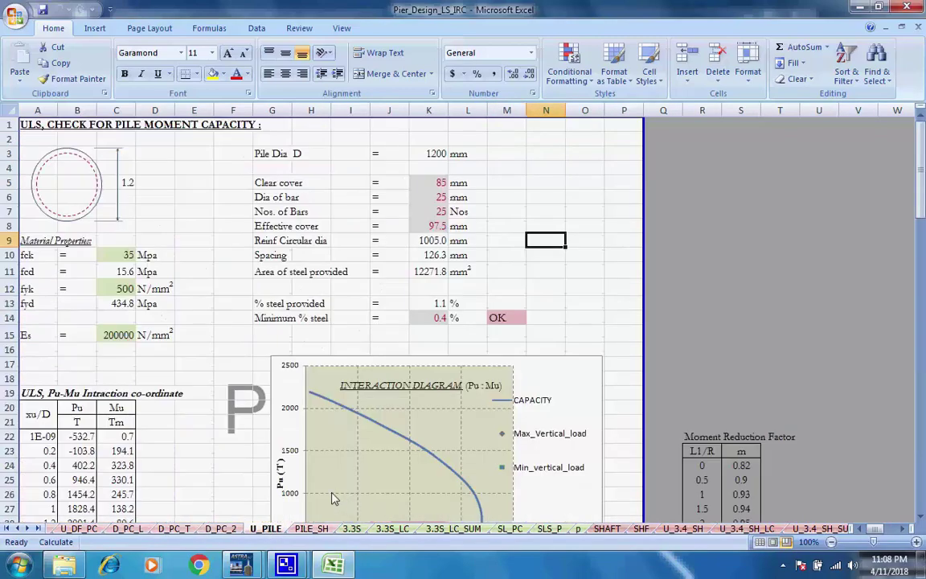
{"action": "key", "text": "ctrl+Page_Down"}
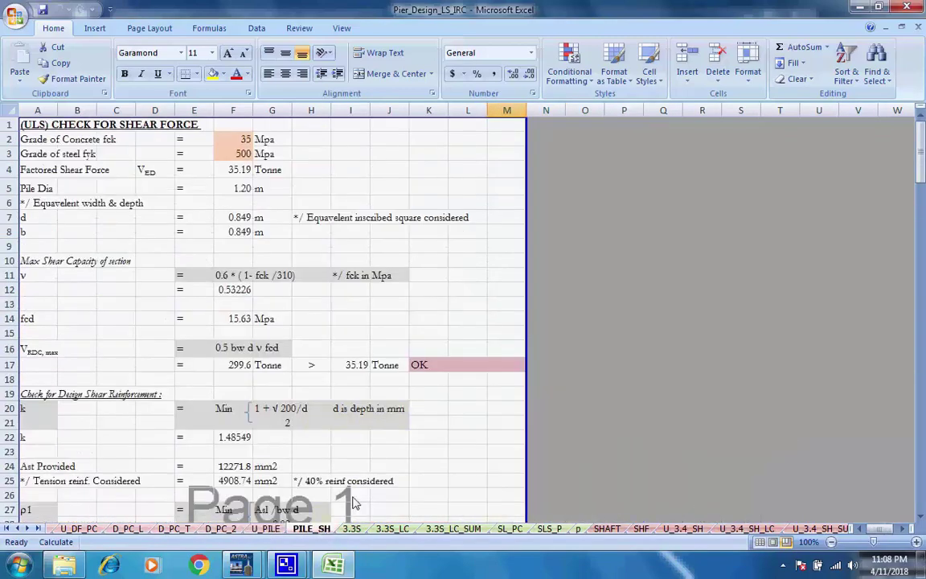
View the SLS foundation load combinations on sheets 3.3S and 3.3S_LC and the pile reaction summary on 3.3S_LC_SUM
{"action": "key", "text": "ctrl+Page_Down"}
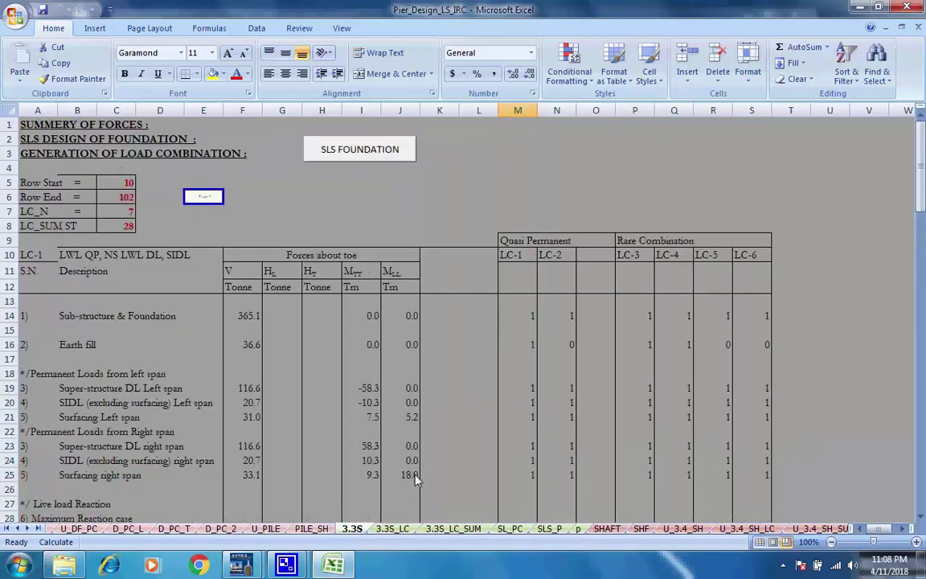
{"action": "left_click", "coordinate": [393, 529]}
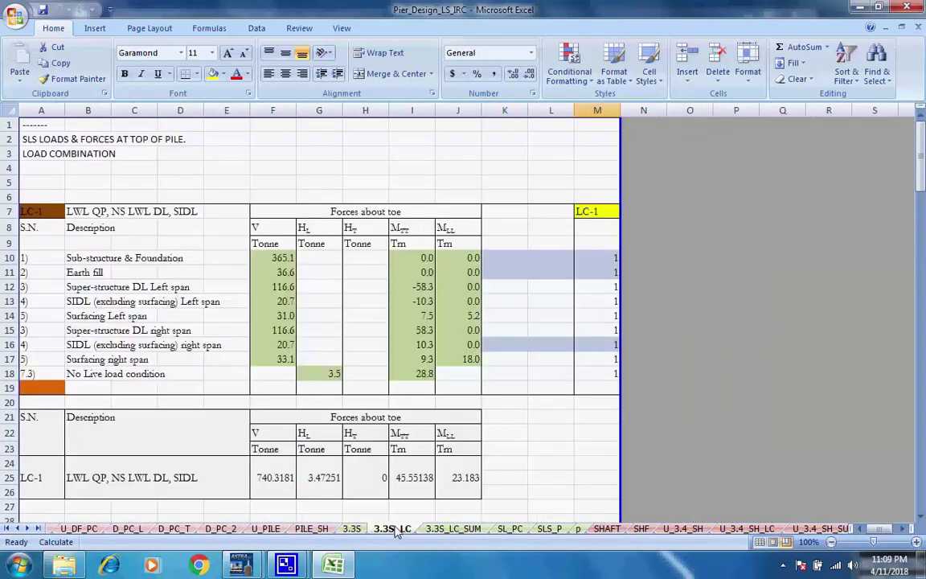
{"action": "left_click", "coordinate": [450, 529]}
{"action": "scroll", "coordinate": [500, 486], "scroll_direction": "up", "scroll_amount": 5}
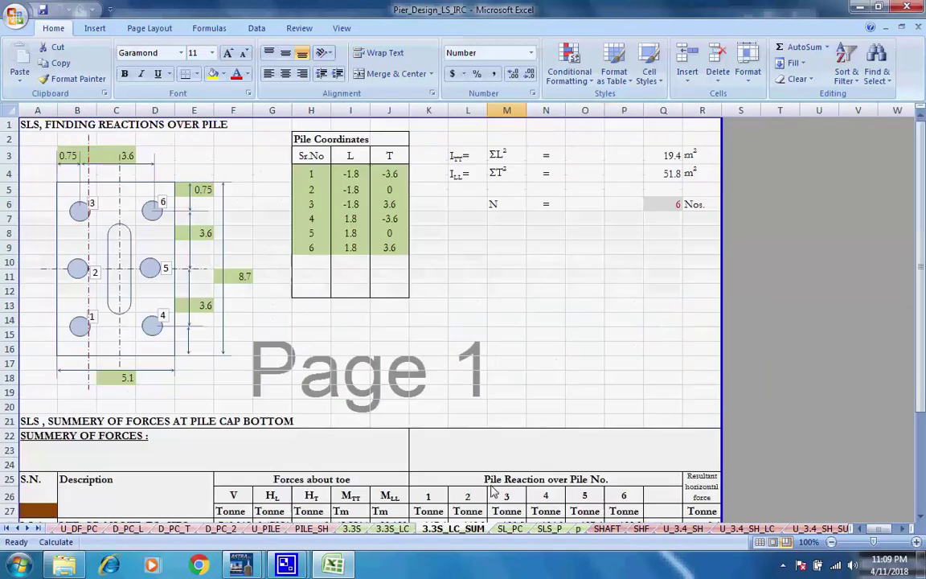
Review the SLS pile reactions and force summary at the pile cap bottom on sheet SL_PC
{"action": "left_click", "coordinate": [509, 529]}
{"action": "scroll", "coordinate": [466, 450], "scroll_direction": "up", "scroll_amount": 20}
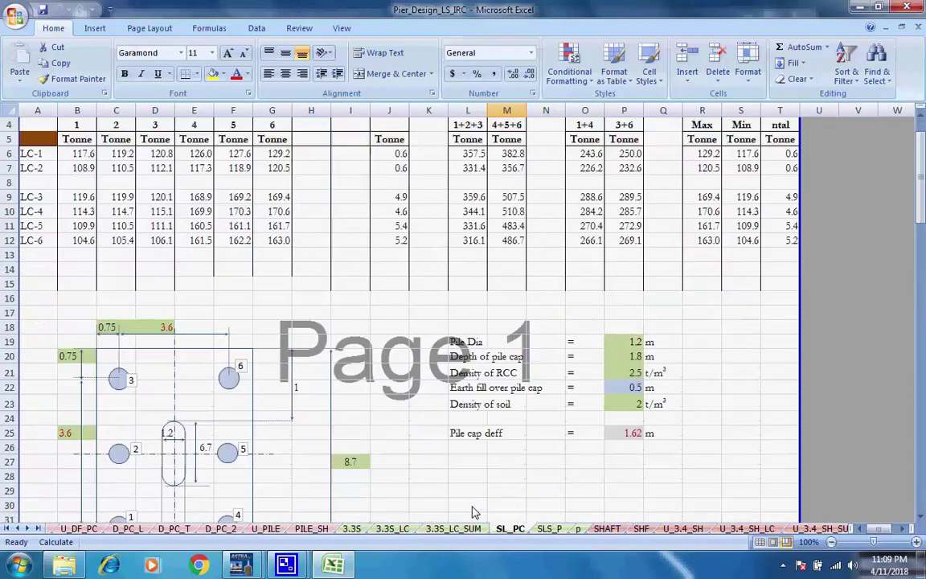
{"action": "scroll", "coordinate": [469, 513], "scroll_direction": "up", "scroll_amount": 1}
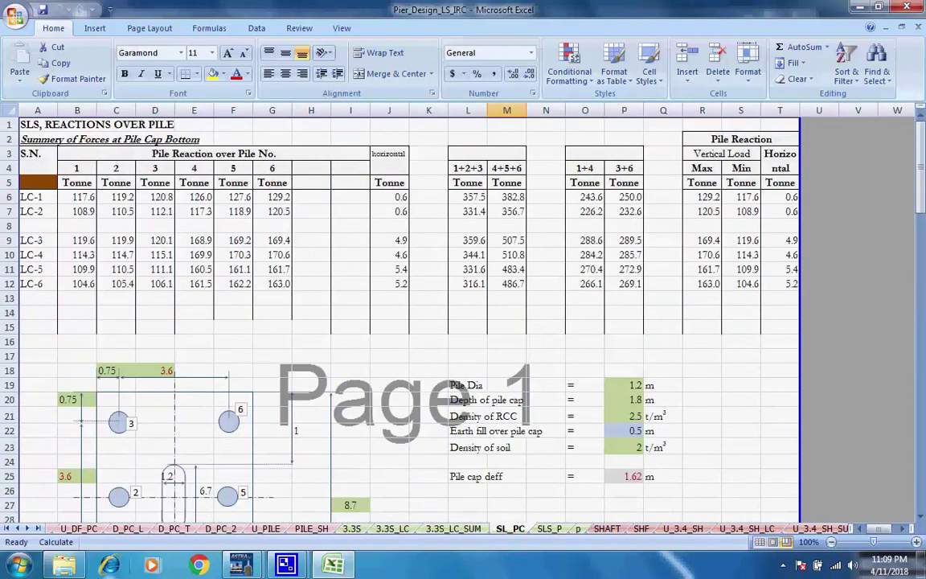
View the SLS stress checks for the pile on sheets SLS_P and p, each from its start
{"action": "left_click", "coordinate": [553, 528]}
{"action": "scroll", "coordinate": [569, 502], "scroll_direction": "up", "scroll_amount": 15}
{"action": "scroll", "coordinate": [569, 502], "scroll_direction": "up", "scroll_amount": 10}
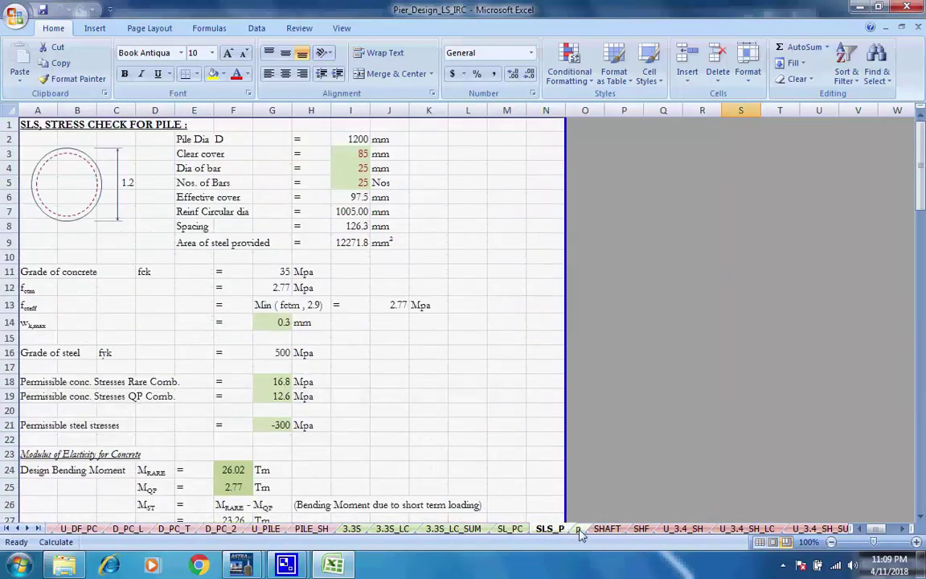
{"action": "left_click", "coordinate": [578, 528]}
{"action": "scroll", "coordinate": [638, 493], "scroll_direction": "up", "scroll_amount": 9}
{"action": "scroll", "coordinate": [637, 493], "scroll_direction": "up", "scroll_amount": 15}
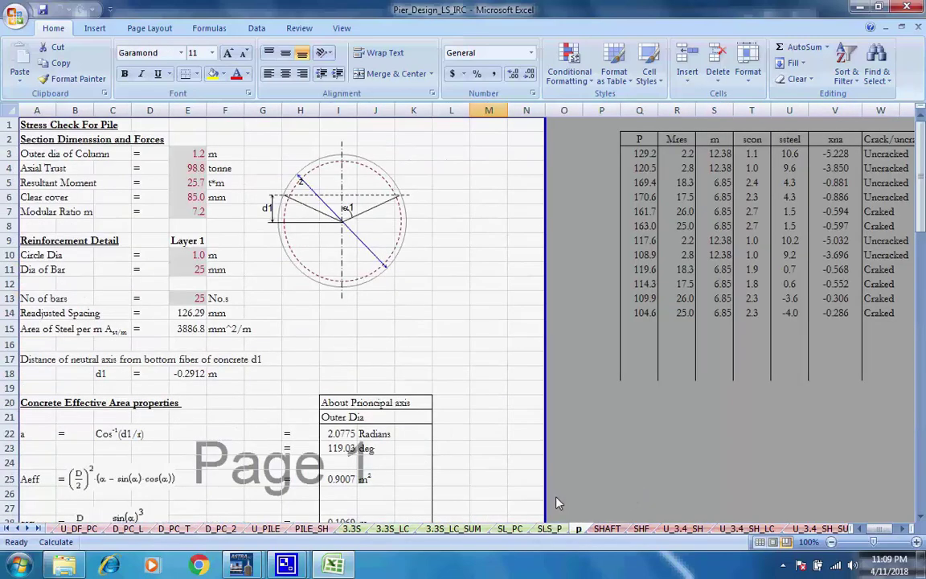
Review the unfactored pier shaft design forces on sheet SHAFT and the shaft force summary on SHF
{"action": "left_click", "coordinate": [607, 528]}
{"action": "scroll", "coordinate": [633, 515], "scroll_direction": "up", "scroll_amount": 7}
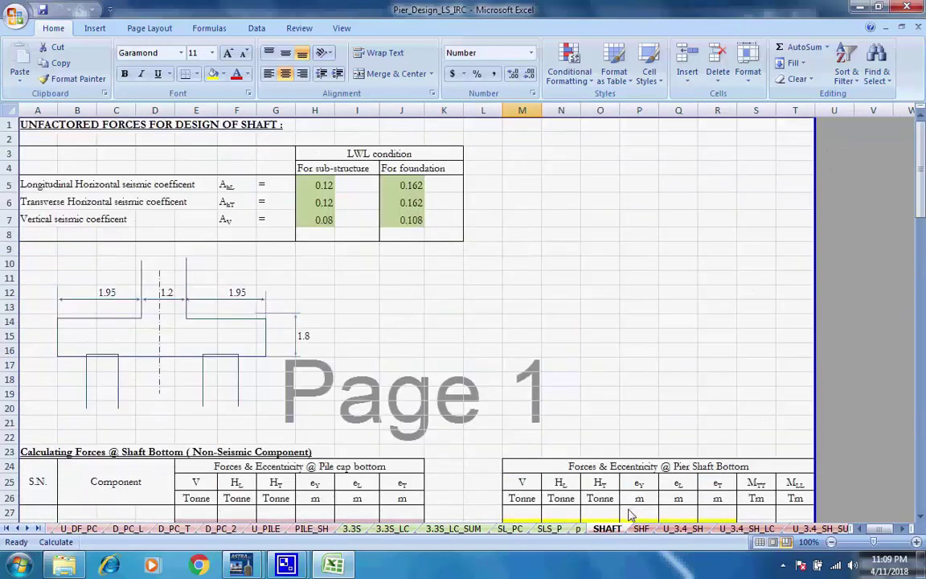
{"action": "scroll", "coordinate": [622, 483], "scroll_direction": "down", "scroll_amount": 6}
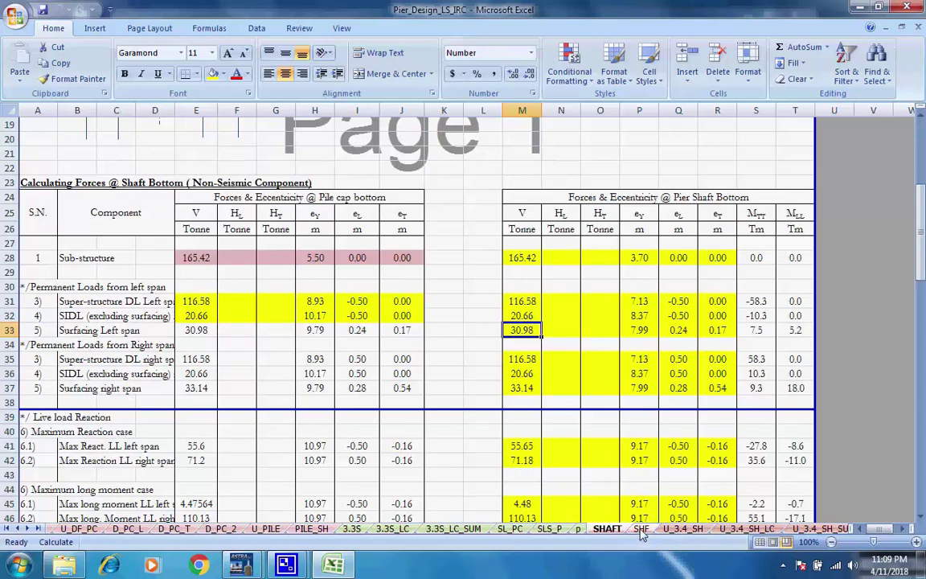
{"action": "key", "text": "ctrl+Page_Down"}
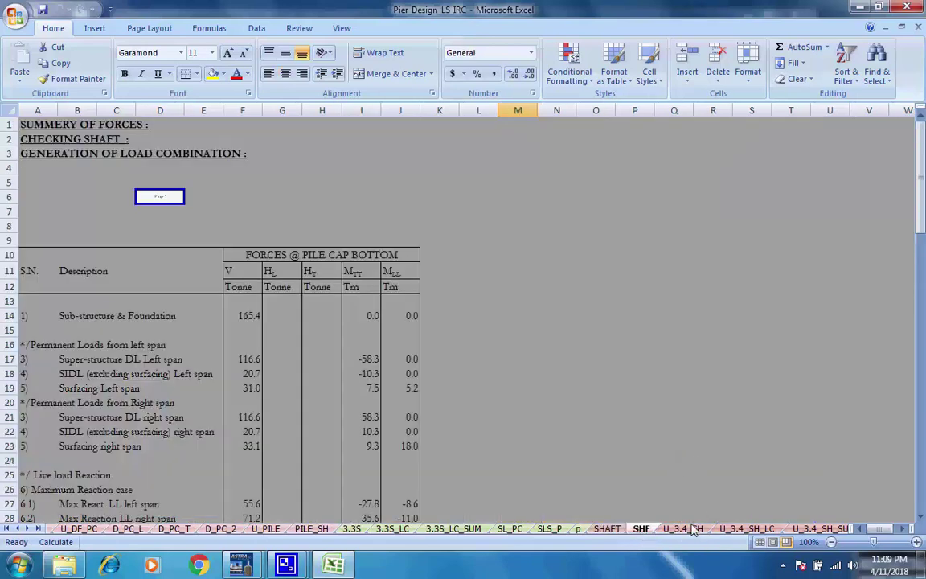
Review the ULS pier shaft load combinations on sheets U_3.4_SH and U_3.4_SH_LC through LC-40, and their force summary on U_3.4_SH_SUM
{"action": "key", "text": "ctrl+Page_Down"}
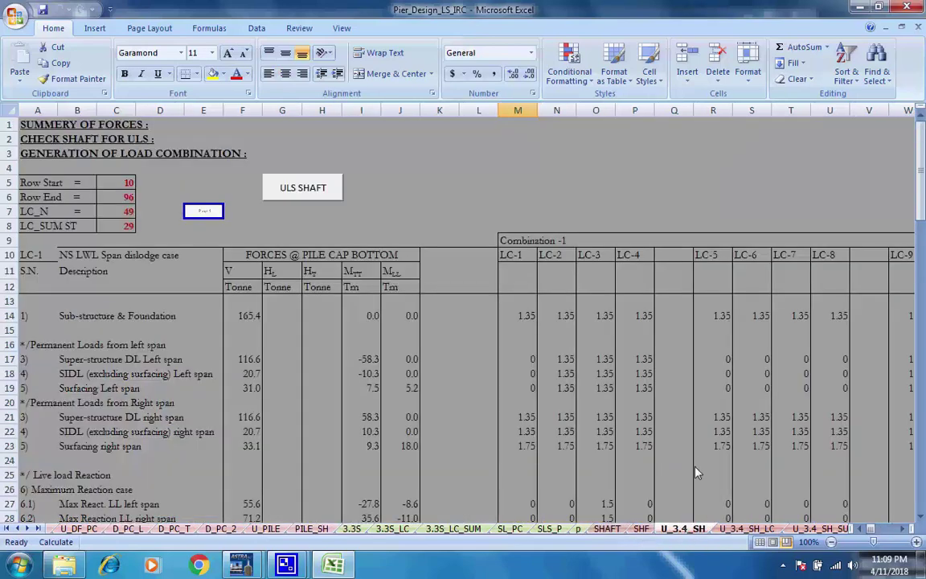
{"action": "left_click", "coordinate": [730, 531]}
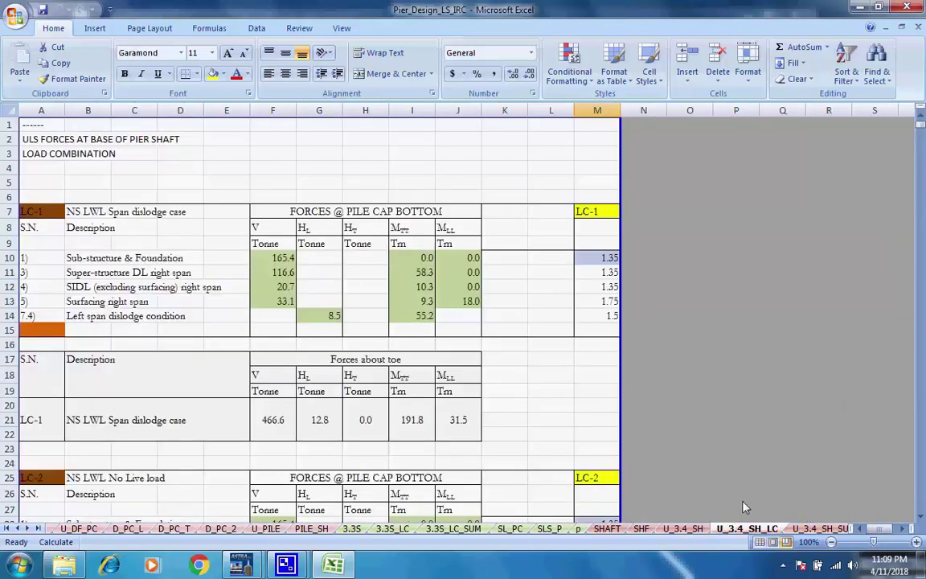
{"action": "scroll", "coordinate": [743, 504], "scroll_direction": "down", "scroll_amount": 6}
{"action": "scroll", "coordinate": [744, 507], "scroll_direction": "down", "scroll_amount": 18}
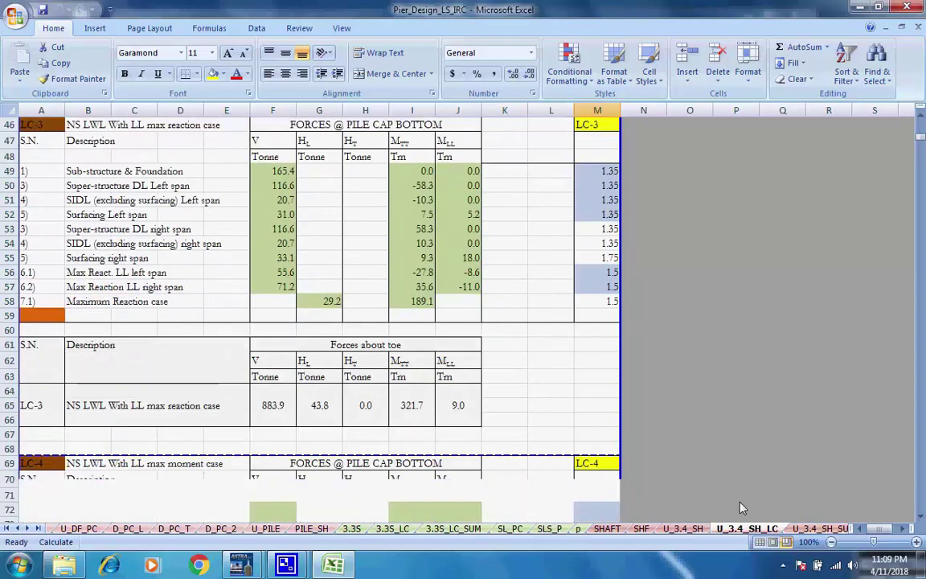
{"action": "scroll", "coordinate": [741, 508], "scroll_direction": "down", "scroll_amount": 10}
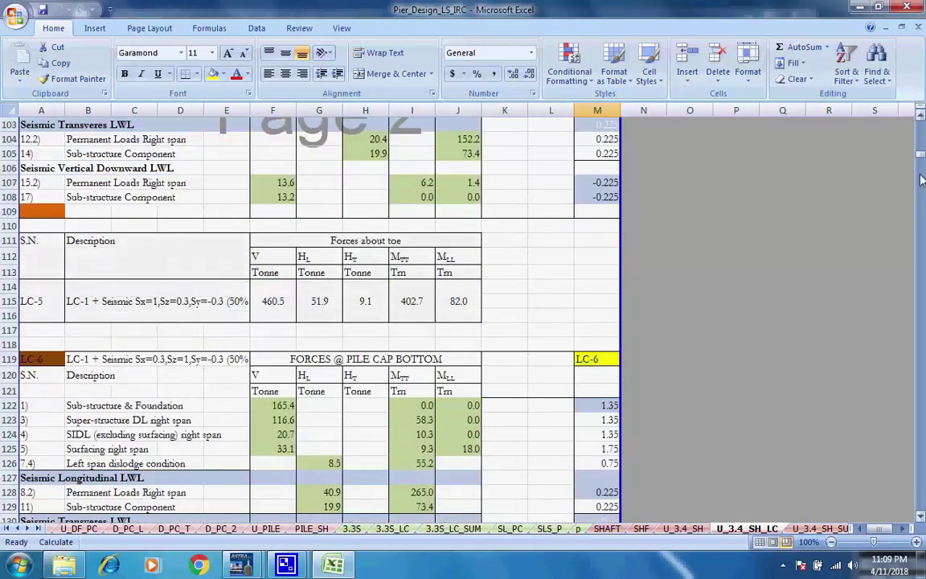
{"action": "left_click_drag", "start_coordinate": [922, 158], "coordinate": [913, 515]}
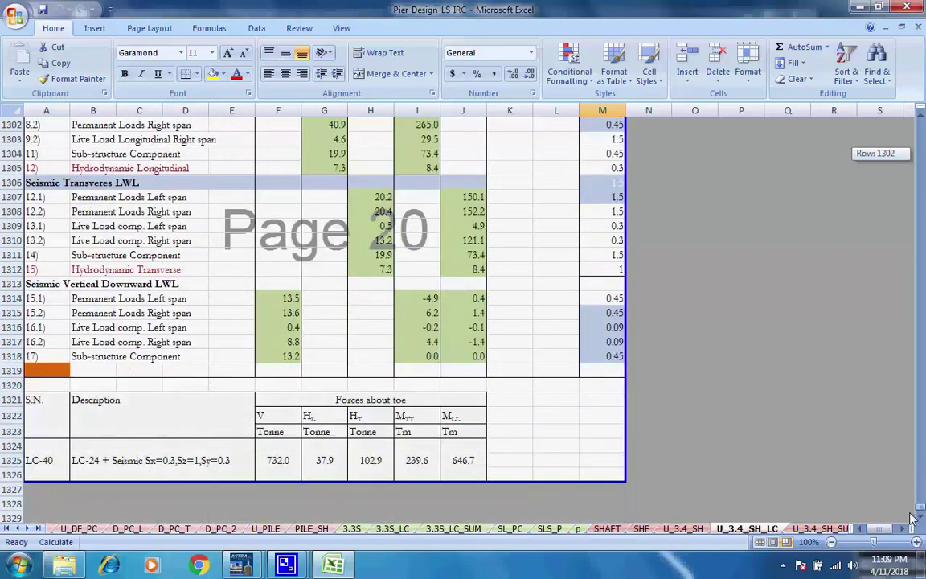
{"action": "left_click_drag", "start_coordinate": [922, 370], "coordinate": [723, 498]}
{"action": "left_click", "coordinate": [824, 529]}
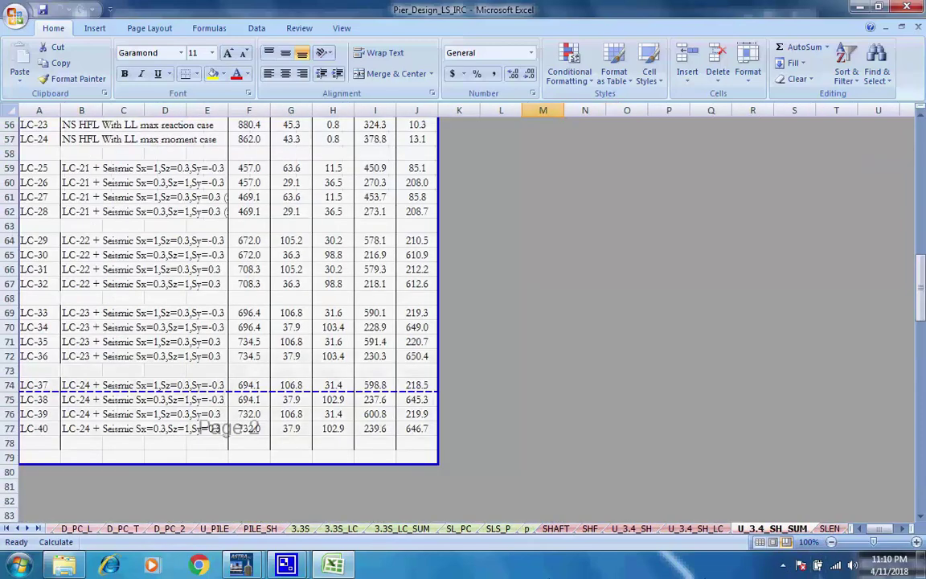
{"action": "scroll", "coordinate": [804, 422], "scroll_direction": "up", "scroll_amount": 18}
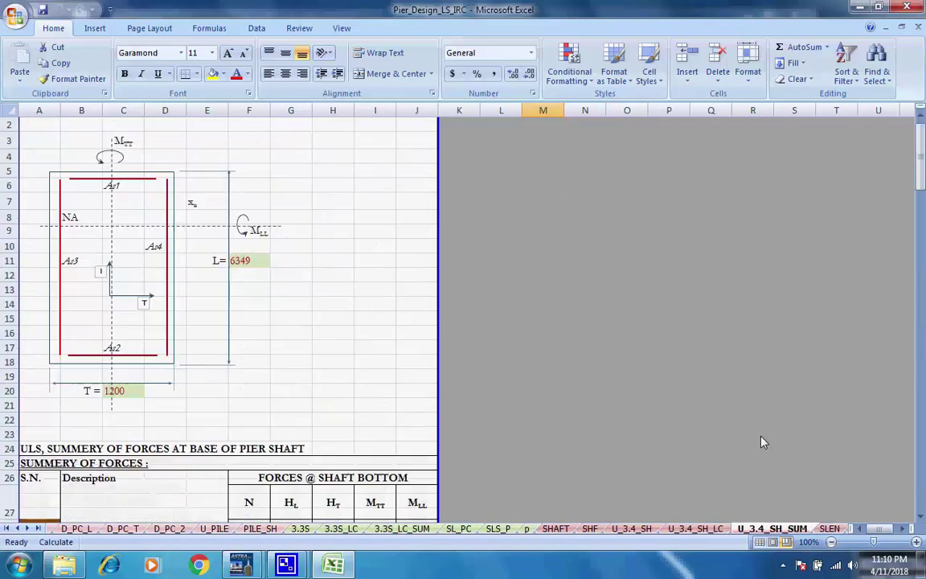
Examine the pier shaft slenderness ratio check on sheet SLEN, selecting its IRC 112 clause 8.3.2 (3) reference
{"action": "left_click", "coordinate": [829, 529]}
{"action": "scroll", "coordinate": [684, 502], "scroll_direction": "up", "scroll_amount": 17}
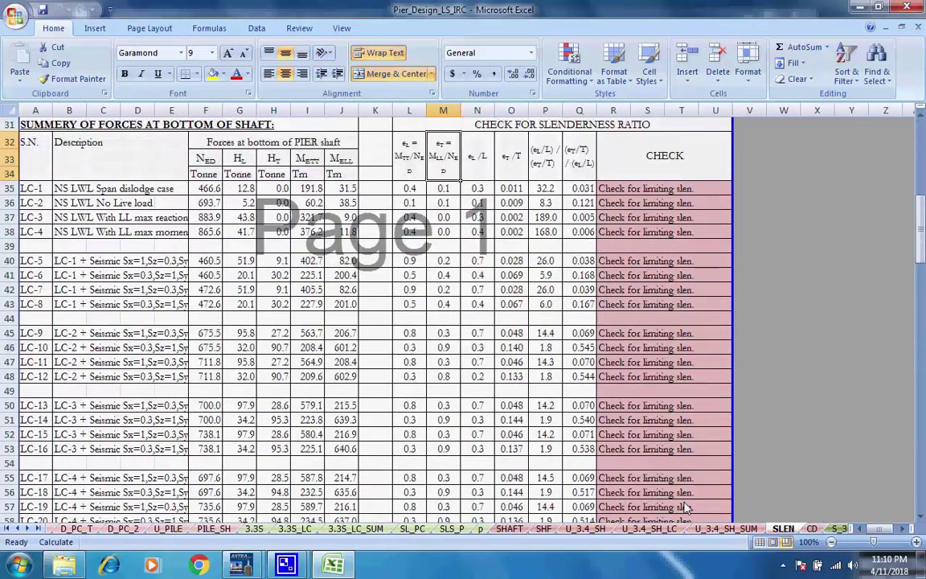
{"action": "scroll", "coordinate": [684, 505], "scroll_direction": "up", "scroll_amount": 4}
{"action": "scroll", "coordinate": [617, 460], "scroll_direction": "down", "scroll_amount": 1}
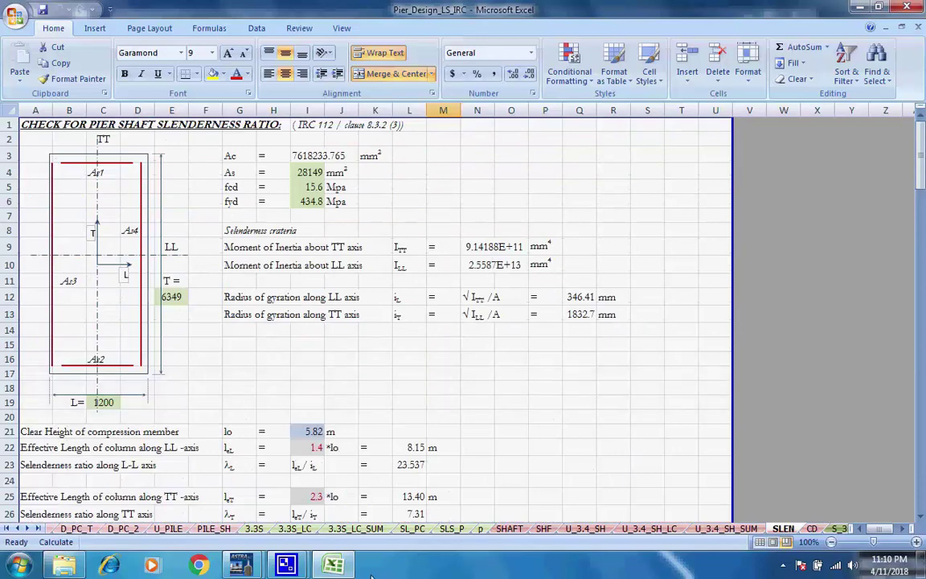
{"action": "left_click", "coordinate": [320, 127]}
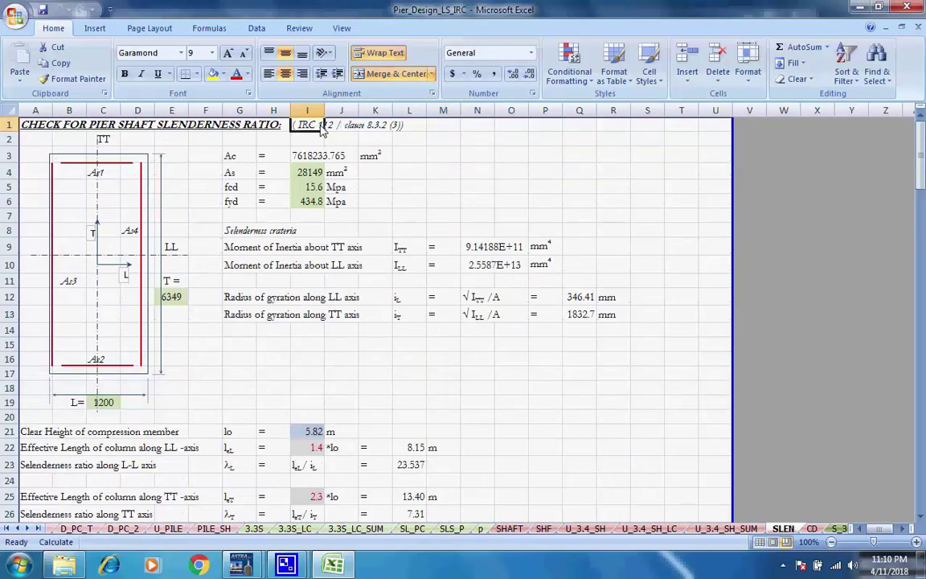
{"action": "left_click", "coordinate": [396, 157]}
Bring the last sheets into reach and examine the load combination checks and longitudinal ULS shear check on sheet CD
{"action": "left_click", "coordinate": [35, 529]}
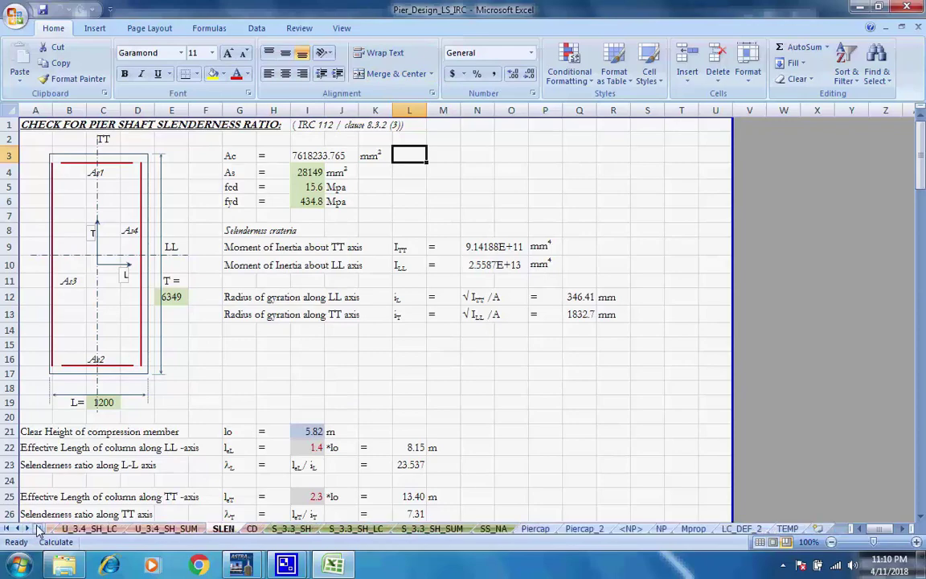
{"action": "left_click", "coordinate": [252, 528]}
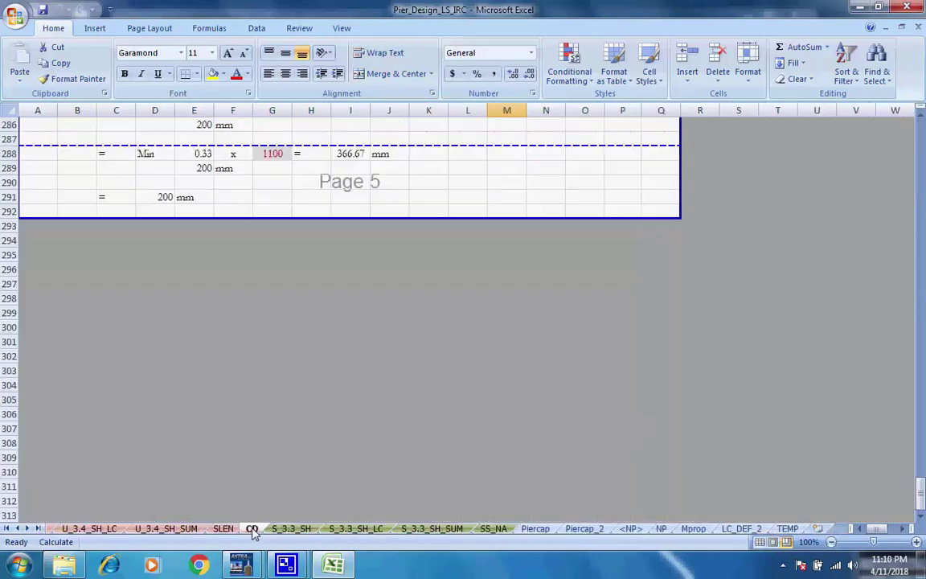
{"action": "scroll", "coordinate": [516, 374], "scroll_direction": "up", "scroll_amount": 16}
{"action": "scroll", "coordinate": [515, 378], "scroll_direction": "up", "scroll_amount": 20}
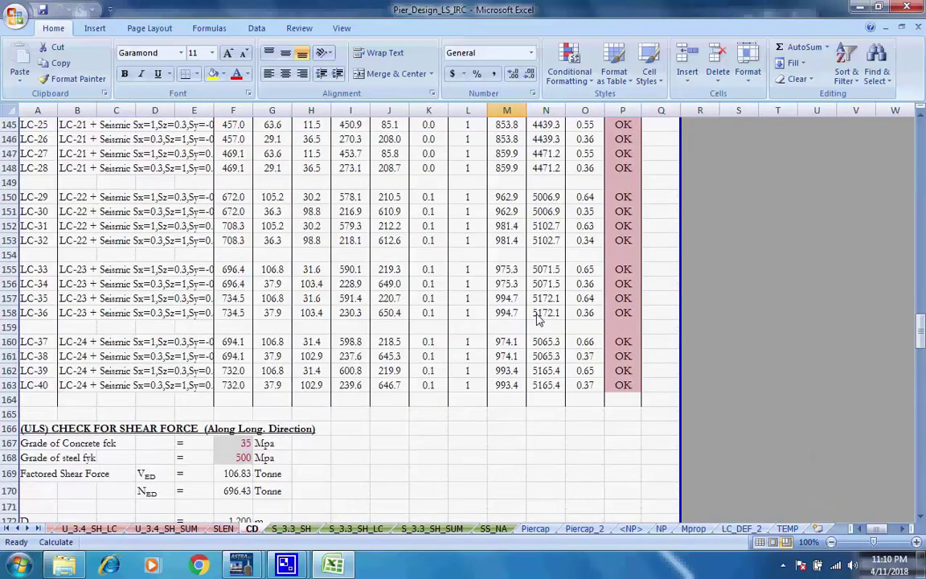
{"action": "scroll", "coordinate": [516, 366], "scroll_direction": "up", "scroll_amount": 8}
{"action": "scroll", "coordinate": [518, 354], "scroll_direction": "down", "scroll_amount": 15}
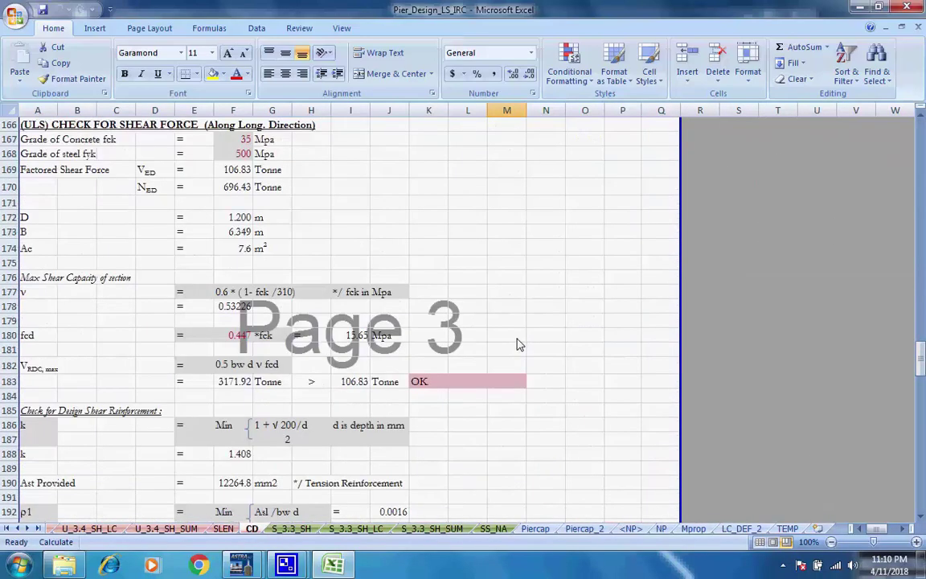
Examine the interaction diagrams about both axes and their formulas on sheet CD, finishing at the section dimensions and reinforcement details
{"action": "scroll", "coordinate": [515, 346], "scroll_direction": "up", "scroll_amount": 20}
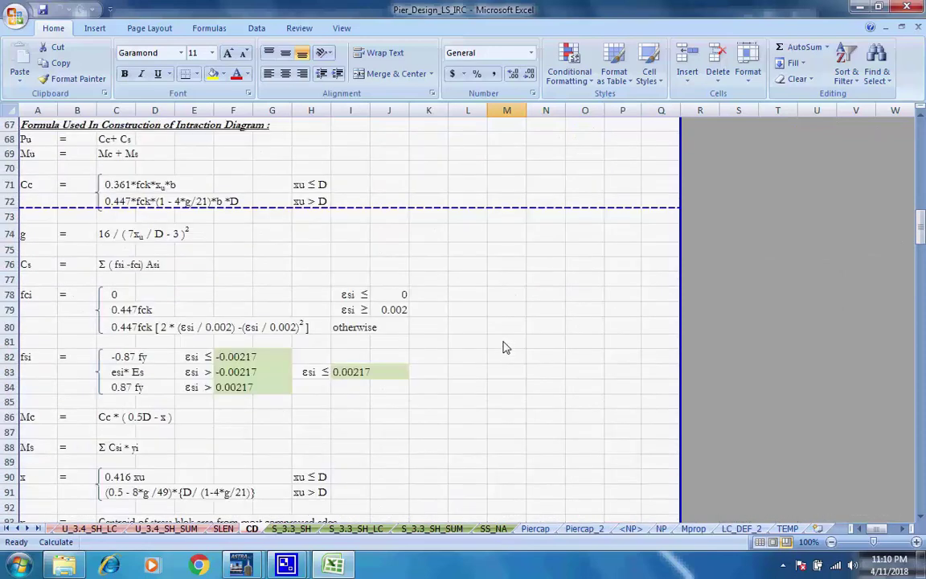
{"action": "scroll", "coordinate": [505, 347], "scroll_direction": "up", "scroll_amount": 14}
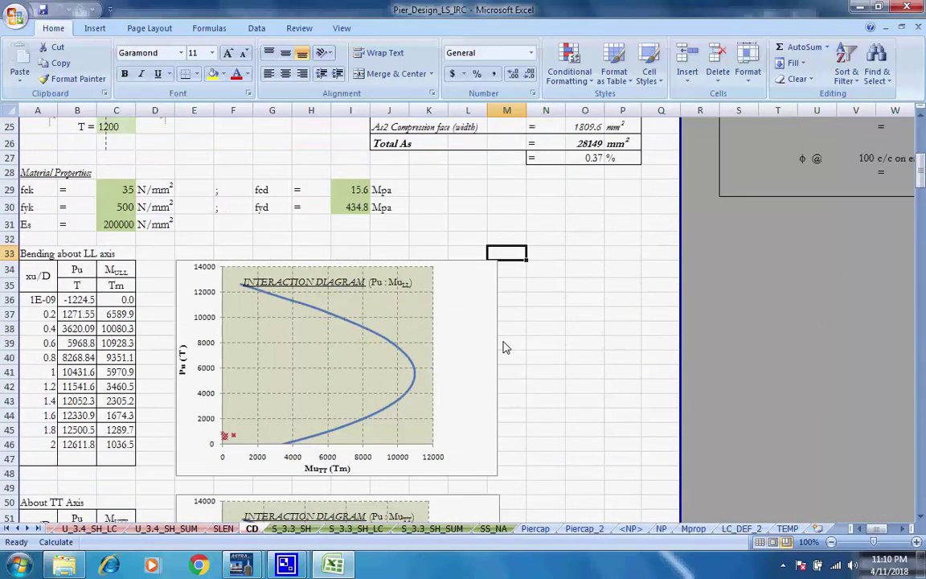
{"action": "scroll", "coordinate": [505, 347], "scroll_direction": "up", "scroll_amount": 8}
{"action": "scroll", "coordinate": [497, 344], "scroll_direction": "down", "scroll_amount": 9}
{"action": "scroll", "coordinate": [497, 344], "scroll_direction": "down", "scroll_amount": 4}
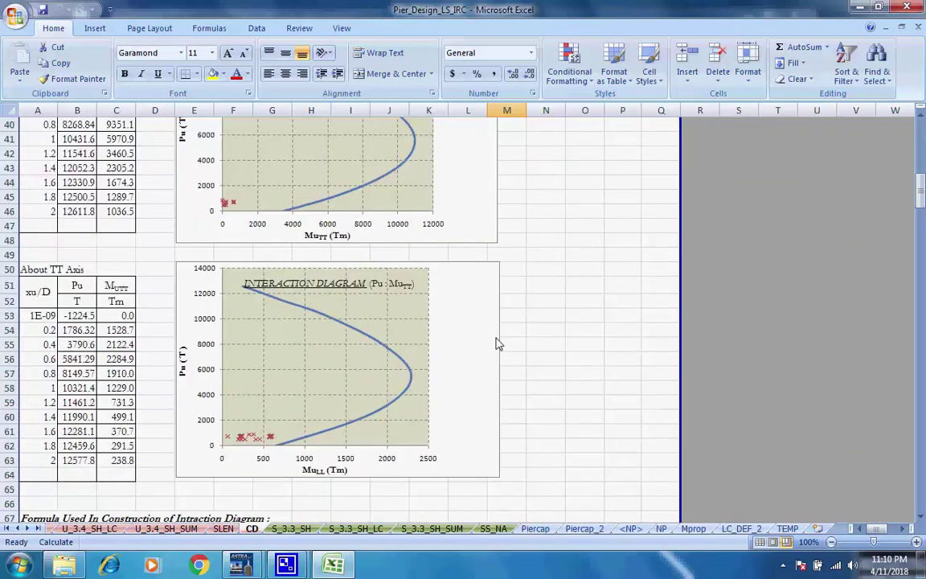
{"action": "scroll", "coordinate": [498, 344], "scroll_direction": "up", "scroll_amount": 4}
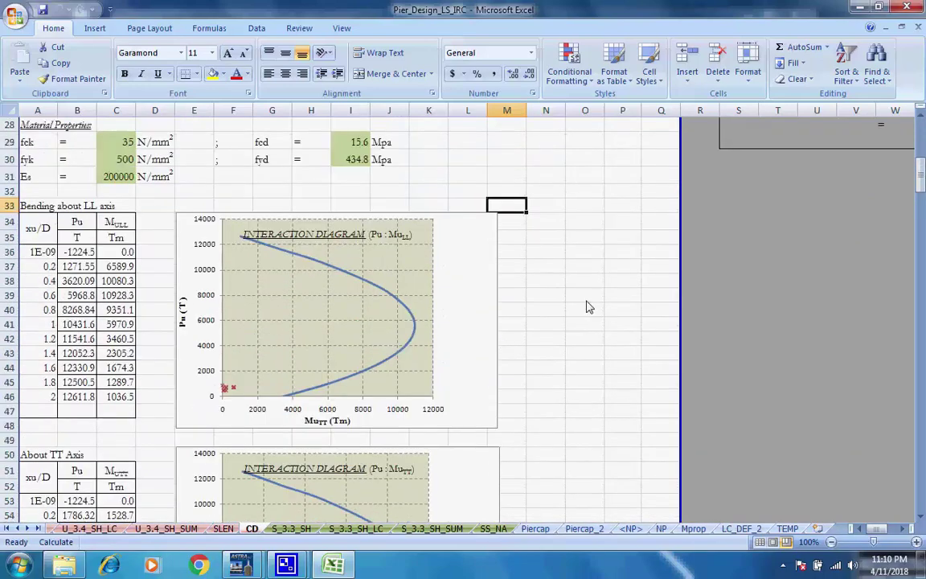
{"action": "scroll", "coordinate": [587, 307], "scroll_direction": "up", "scroll_amount": 9}
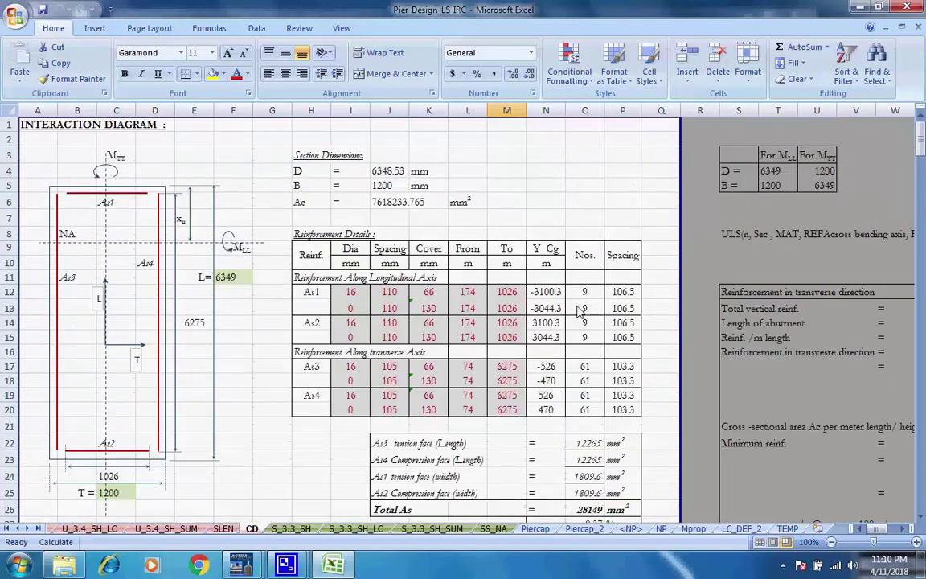
Review the SLS pier shaft load combinations, their force summary and the shaft bottom section on sheets S_3.3_SH_LC, S_3.3_SH_SUM and SS_NA
{"action": "left_click", "coordinate": [356, 529]}
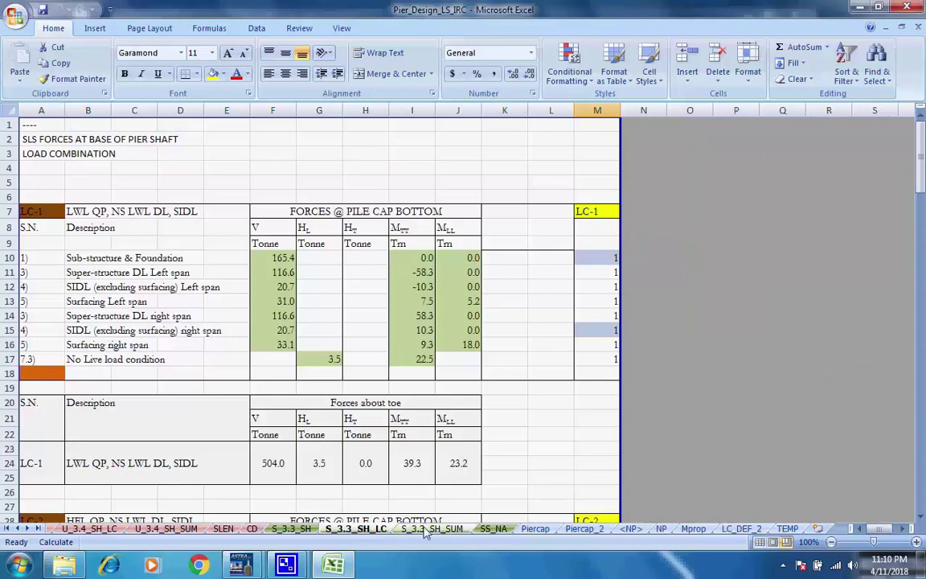
{"action": "left_click", "coordinate": [432, 528]}
{"action": "scroll", "coordinate": [508, 459], "scroll_direction": "up", "scroll_amount": 8}
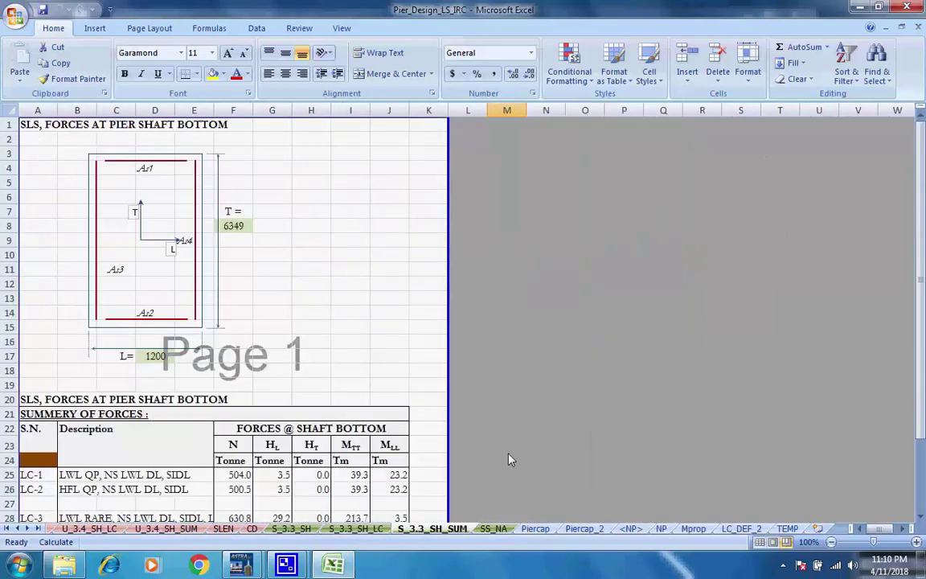
{"action": "left_click", "coordinate": [494, 529]}
{"action": "scroll", "coordinate": [687, 424], "scroll_direction": "up", "scroll_amount": 4}
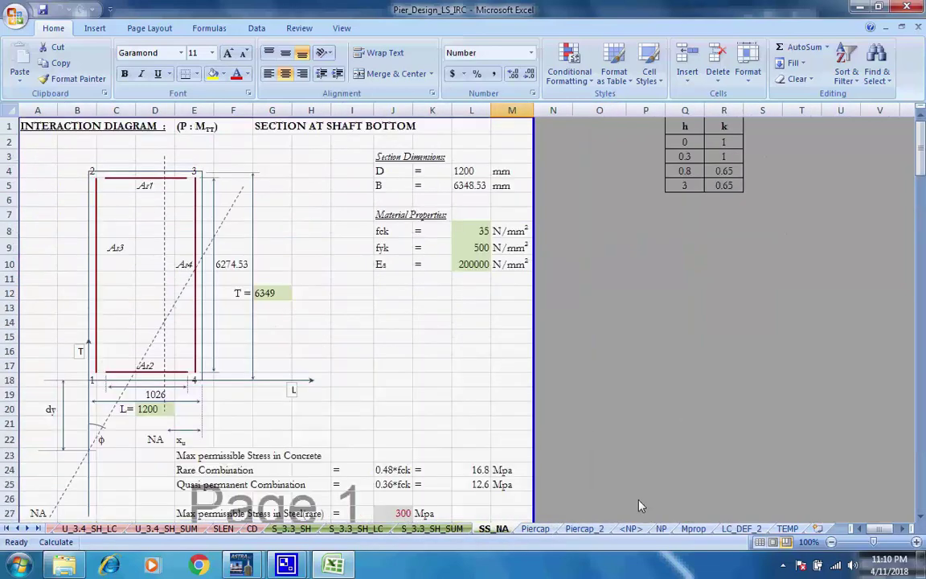
Examine the transverse pier cap design on sheet Piercap, from the bearing layout down to the corbel check and cross-section properties
{"action": "left_click", "coordinate": [535, 528]}
{"action": "scroll", "coordinate": [697, 439], "scroll_direction": "up", "scroll_amount": 6}
{"action": "scroll", "coordinate": [695, 441], "scroll_direction": "up", "scroll_amount": 1}
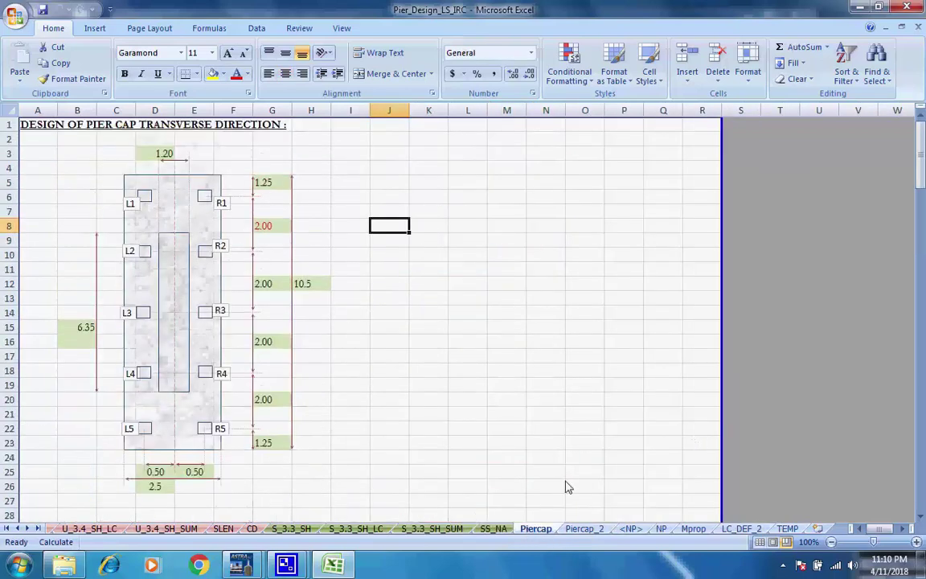
{"action": "scroll", "coordinate": [576, 469], "scroll_direction": "down", "scroll_amount": 5}
{"action": "scroll", "coordinate": [576, 470], "scroll_direction": "down", "scroll_amount": 9}
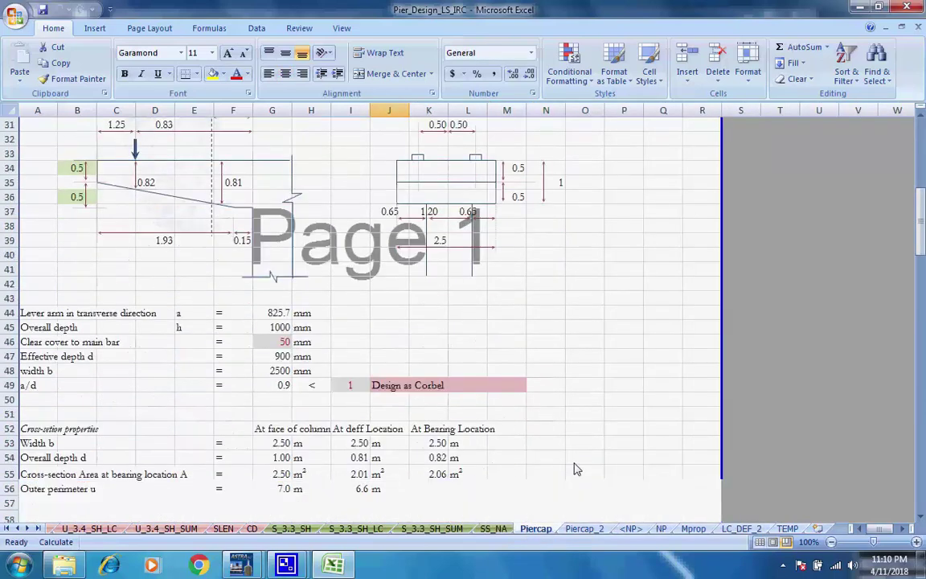
{"action": "scroll", "coordinate": [575, 470], "scroll_direction": "down", "scroll_amount": 3}
Review the pier cap checks on sheet Piercap_2, from combined shear and torsion back up to the material properties
{"action": "left_click", "coordinate": [584, 528]}
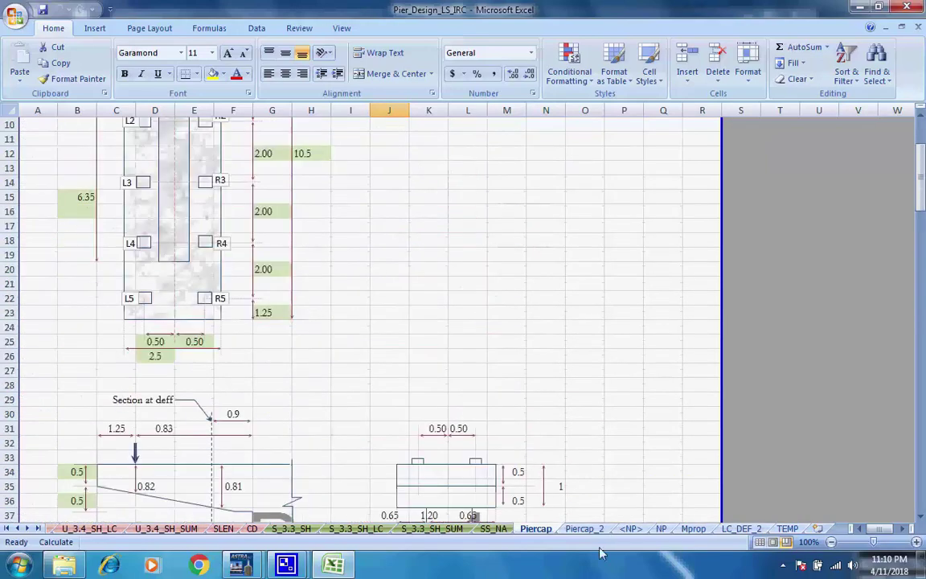
{"action": "scroll", "coordinate": [667, 438], "scroll_direction": "up", "scroll_amount": 16}
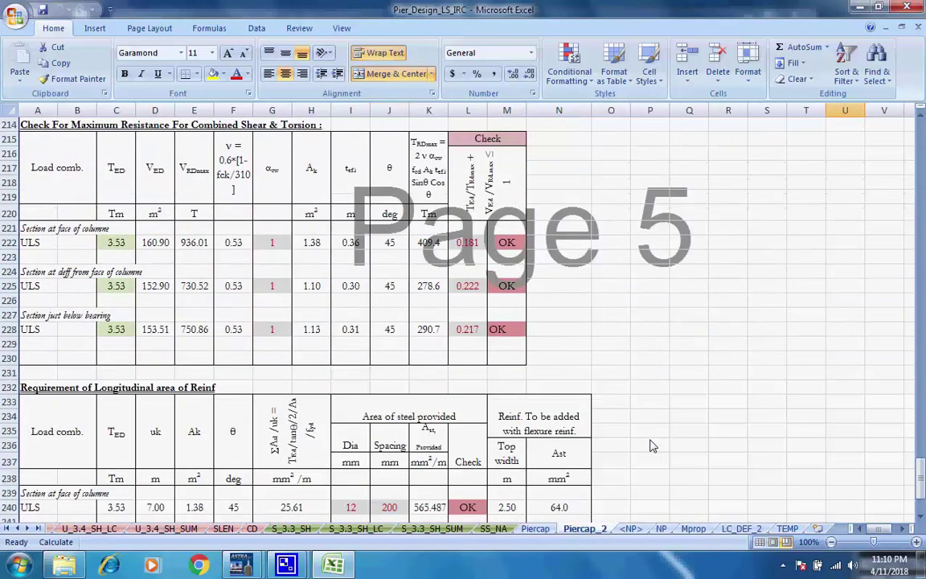
{"action": "scroll", "coordinate": [651, 447], "scroll_direction": "up", "scroll_amount": 20}
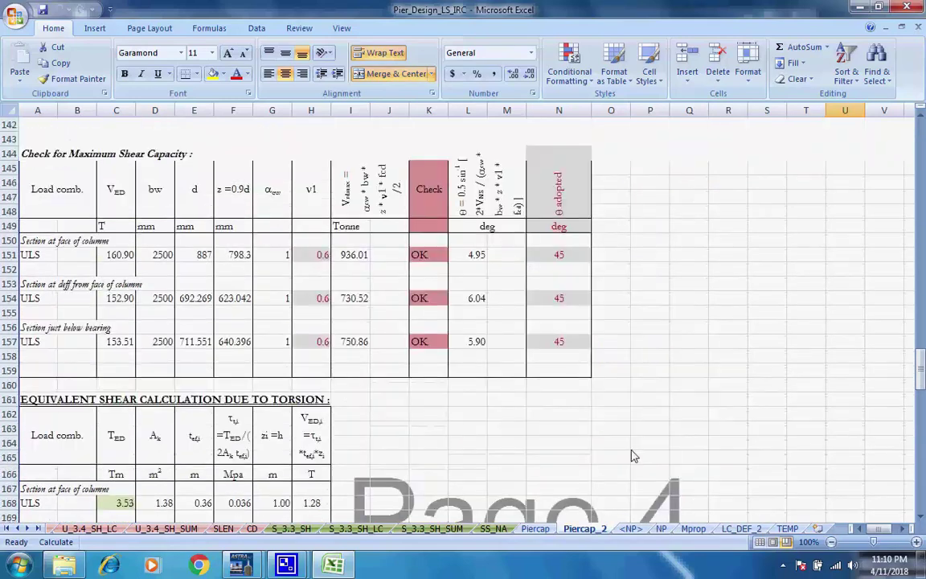
{"action": "scroll", "coordinate": [621, 454], "scroll_direction": "up", "scroll_amount": 6}
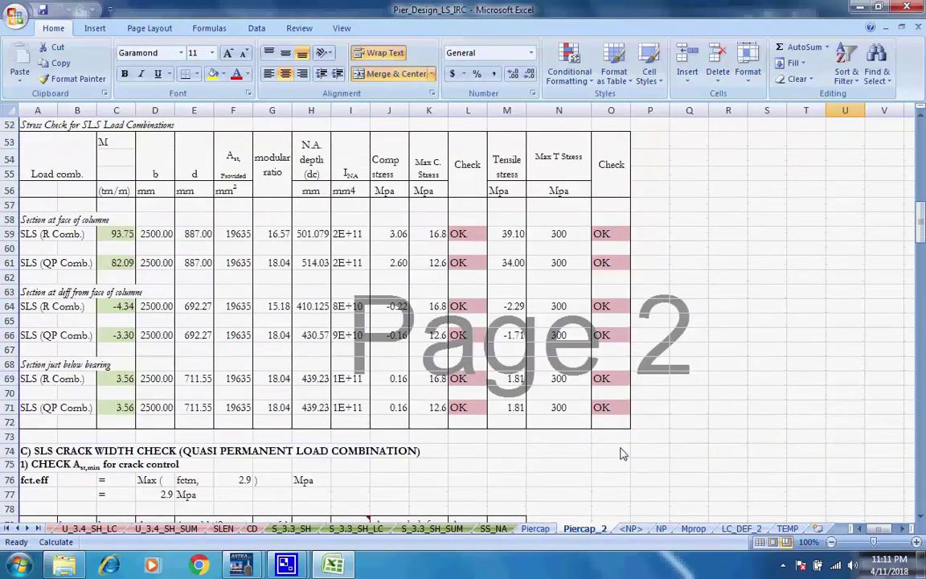
{"action": "scroll", "coordinate": [621, 454], "scroll_direction": "up", "scroll_amount": 17}
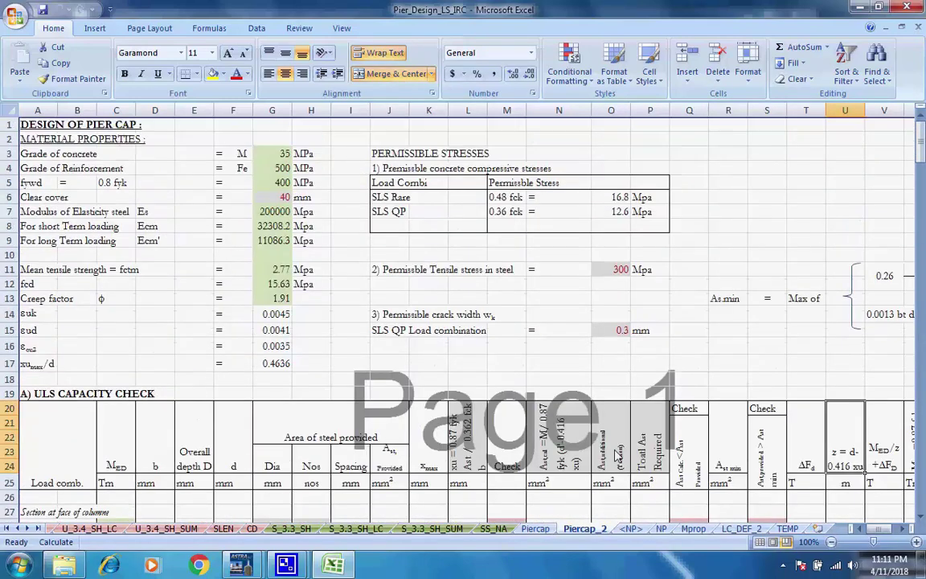
Look through the remaining sheets <NP>, NP, Mprop, LC_DEF_2 and TEMP, examining the reinforcement properties and load combination definitions
{"action": "left_click", "coordinate": [632, 528]}
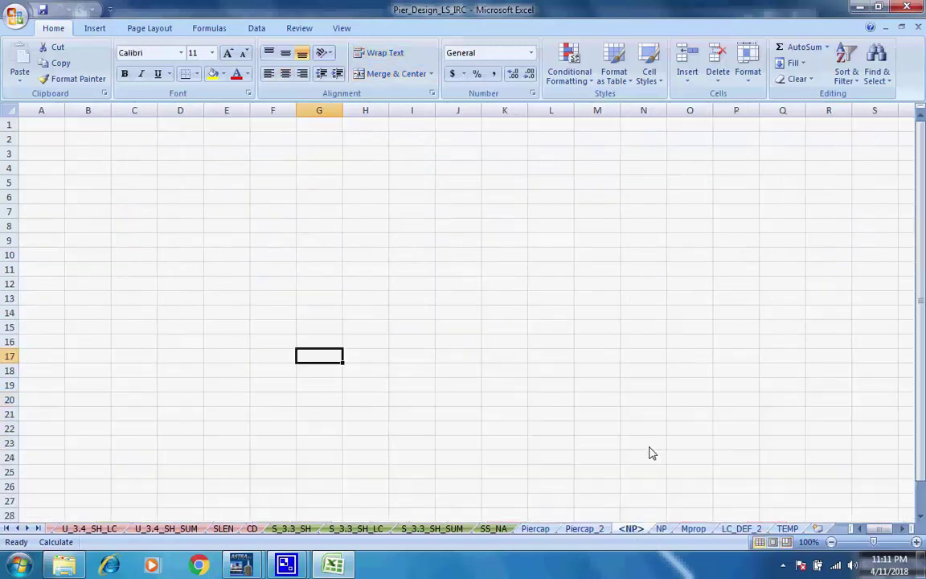
{"action": "left_click", "coordinate": [664, 530]}
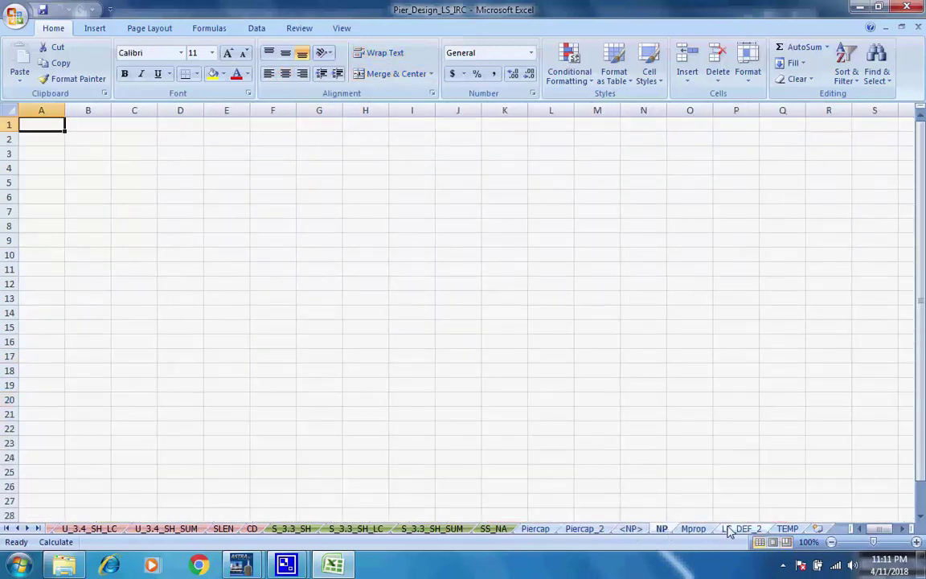
{"action": "left_click", "coordinate": [696, 530]}
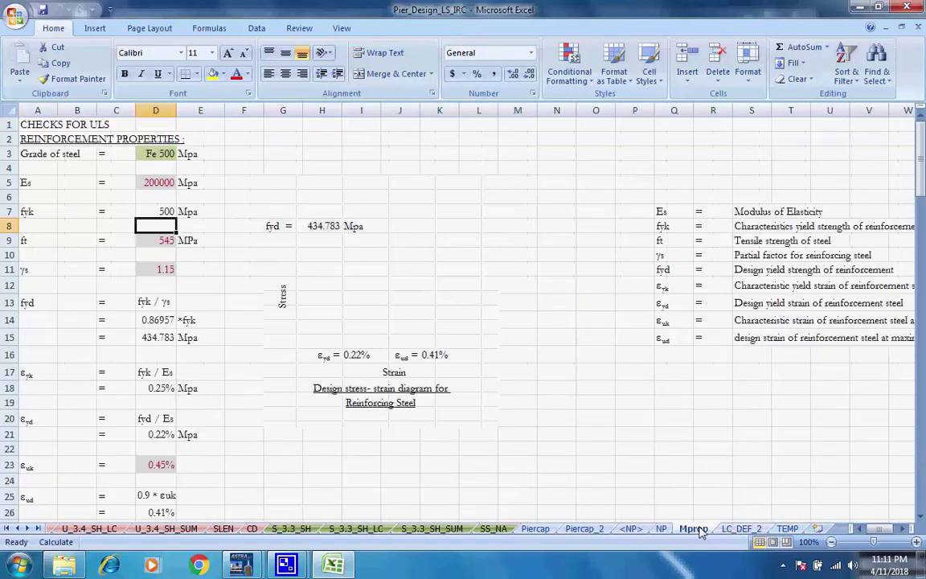
{"action": "left_click", "coordinate": [739, 529]}
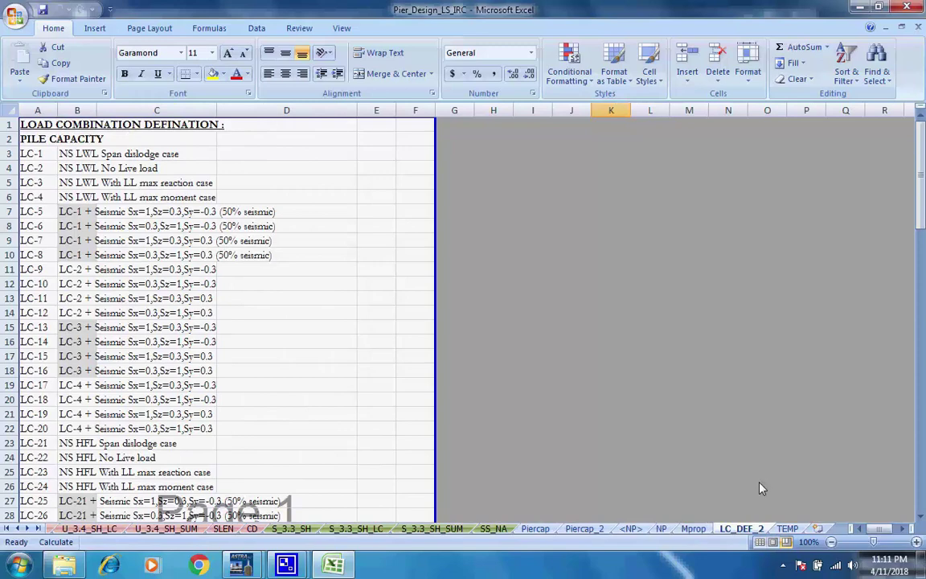
{"action": "scroll", "coordinate": [761, 489], "scroll_direction": "down", "scroll_amount": 6}
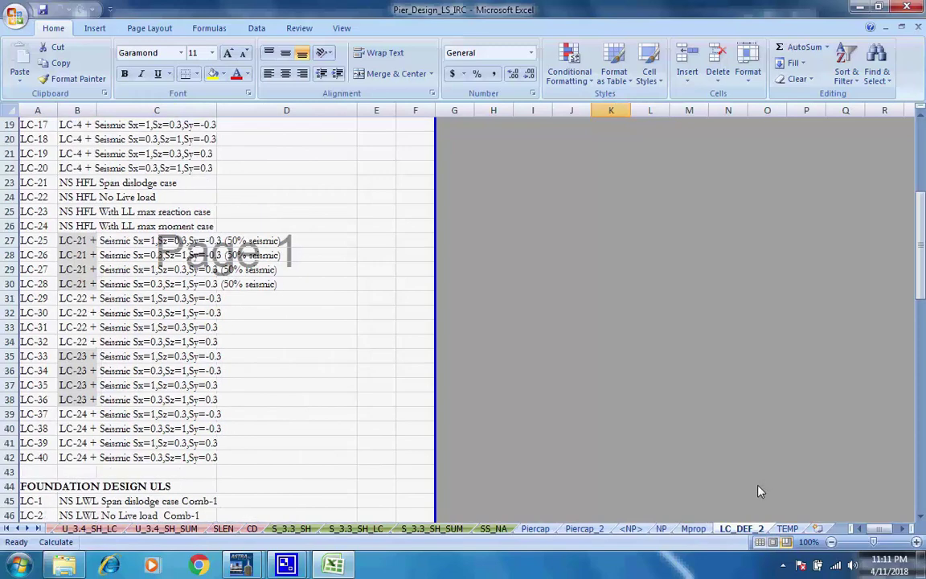
{"action": "scroll", "coordinate": [761, 491], "scroll_direction": "up", "scroll_amount": 6}
{"action": "key", "text": "ctrl+Page_Down"}
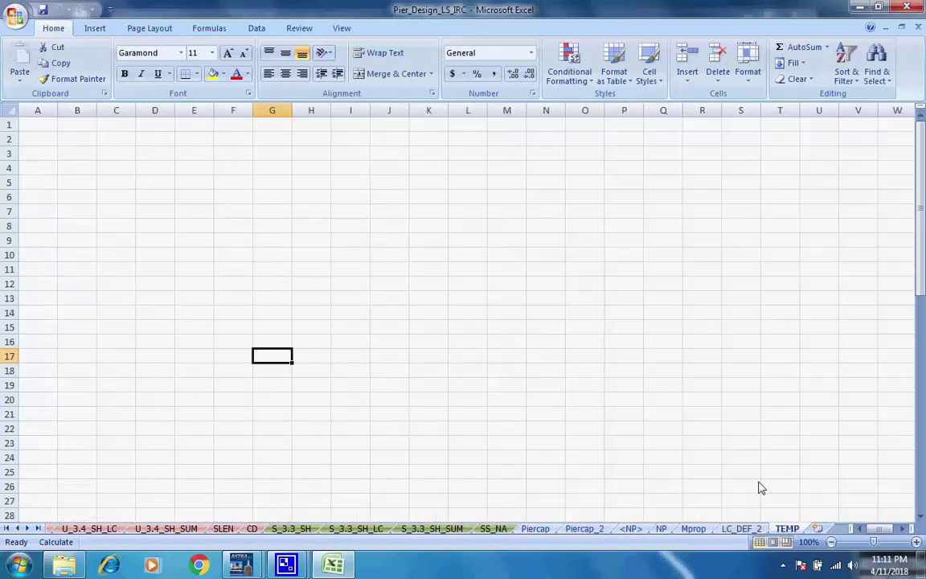
{"action": "scroll", "coordinate": [756, 489], "scroll_direction": "down", "scroll_amount": 8}
{"action": "scroll", "coordinate": [756, 489], "scroll_direction": "up", "scroll_amount": 8}
{"action": "left_click", "coordinate": [727, 529]}
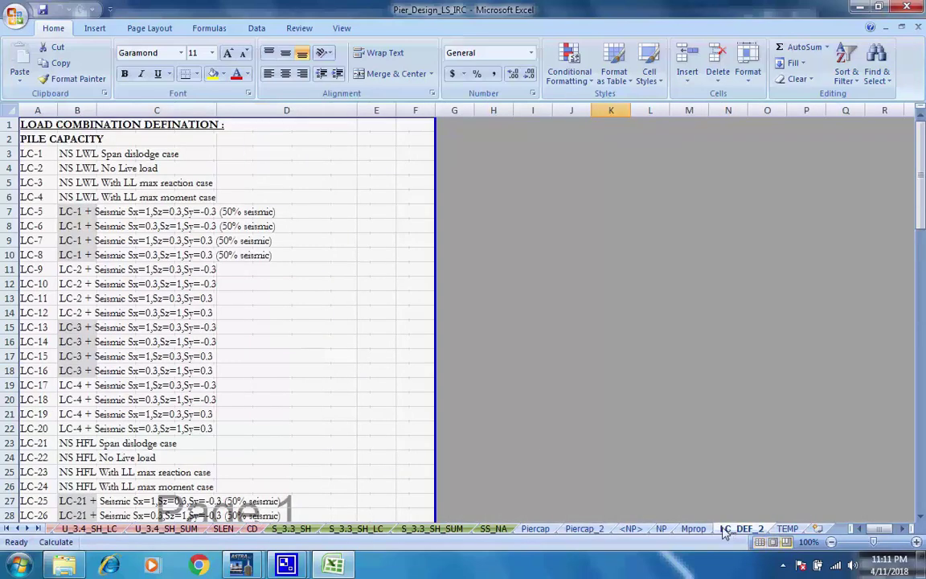
{"action": "left_click", "coordinate": [14, 17]}
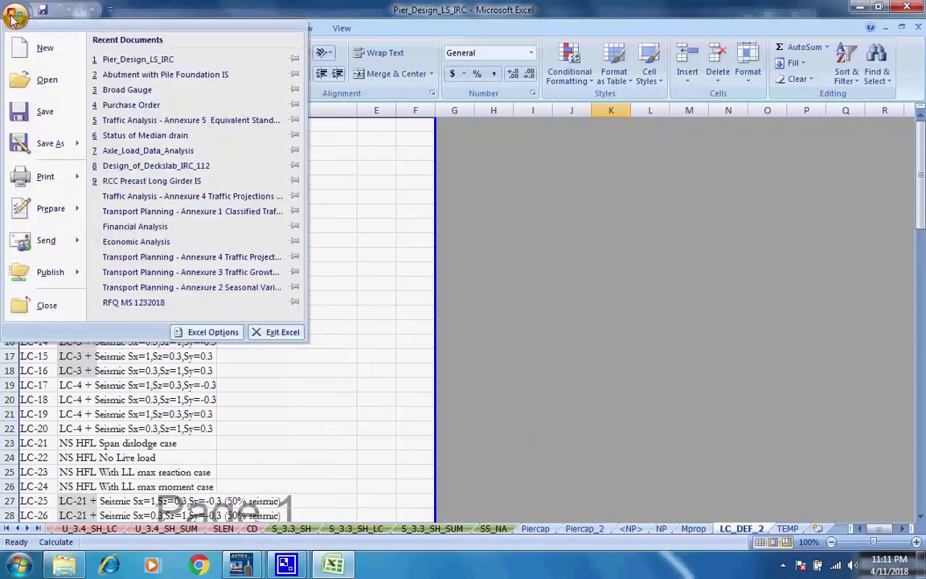
{"action": "left_click", "coordinate": [58, 152]}
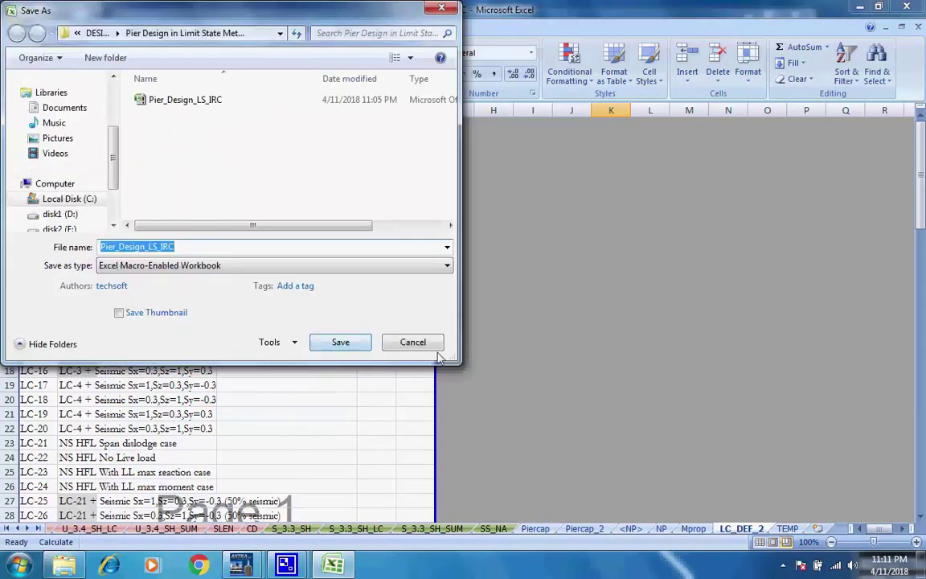
{"action": "left_click", "coordinate": [414, 343]}
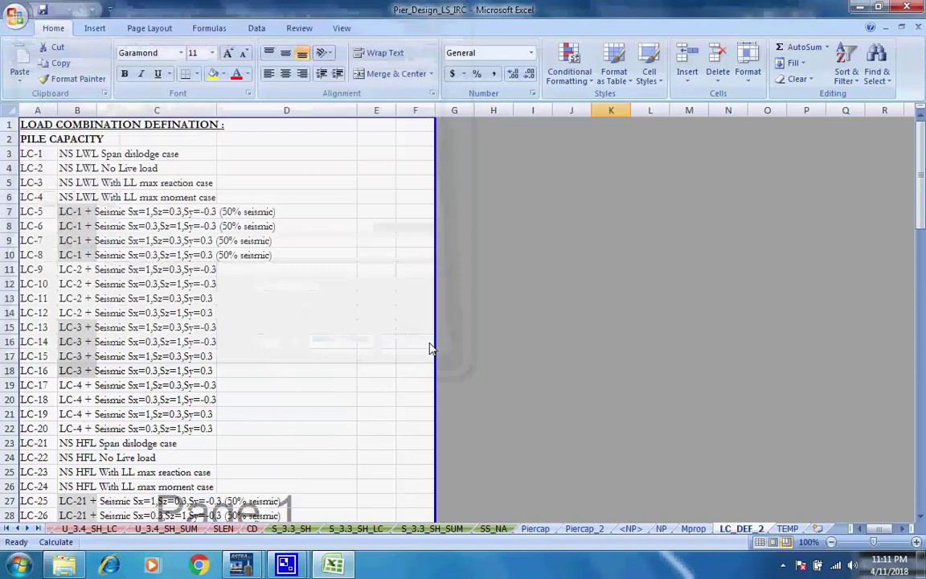
Close the pier design workbook and examine the total load reactions for the elastomeric bearings in ASTRA Pro
{"action": "left_click", "coordinate": [907, 10]}
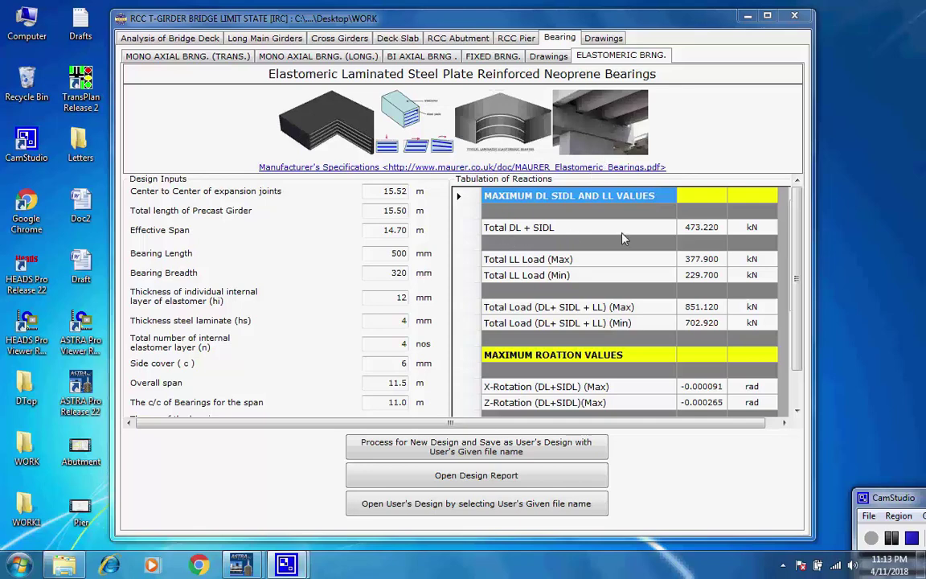
{"action": "left_click", "coordinate": [693, 225]}
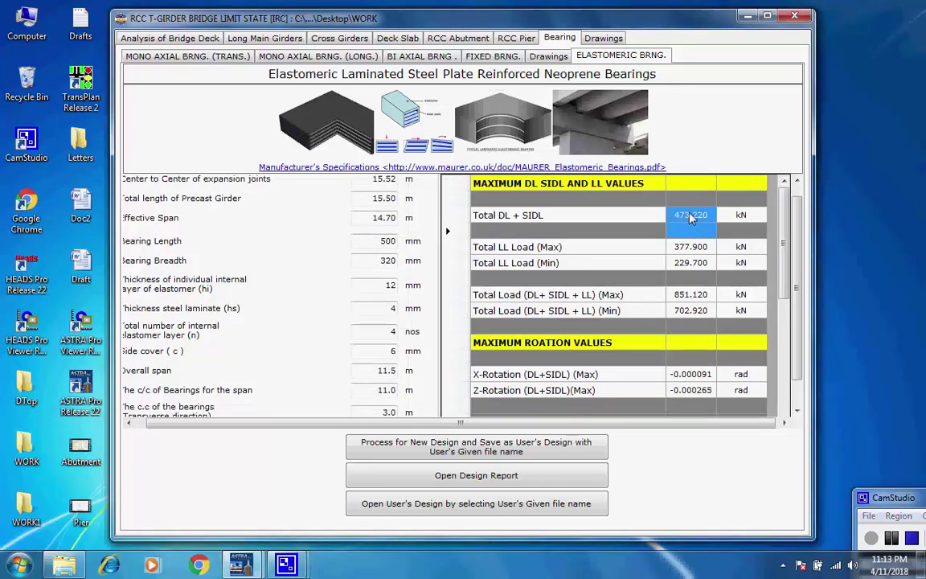
{"action": "left_click", "coordinate": [690, 295]}
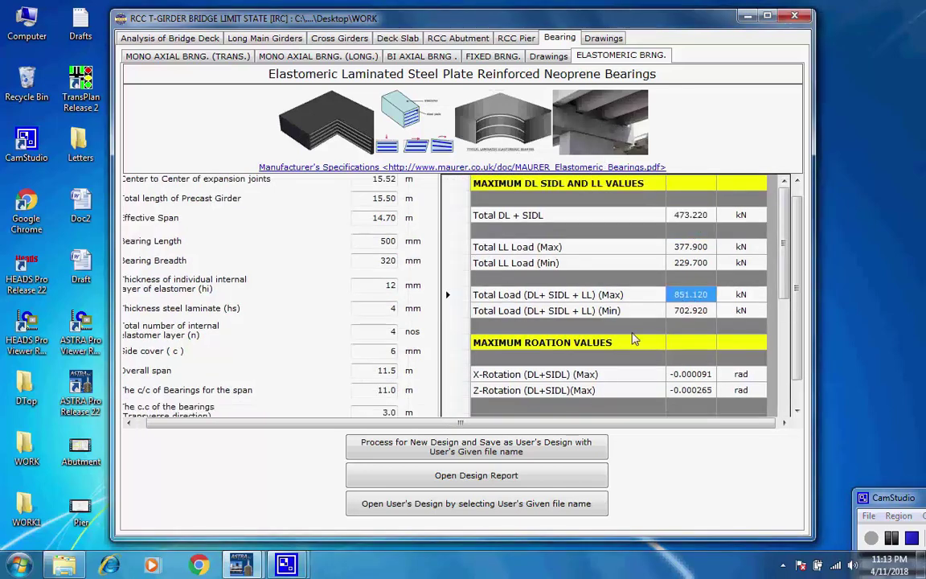
{"action": "left_click_drag", "start_coordinate": [796, 217], "coordinate": [773, 119]}
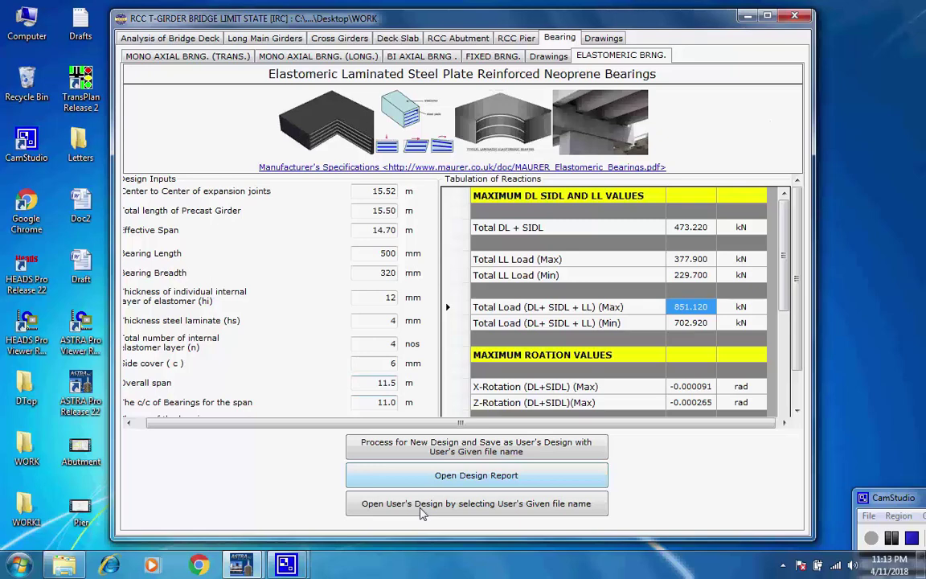
Process the new elastomeric bearing design and examine the loads and rotations on the workbook's forces sheet
{"action": "left_click", "coordinate": [470, 450]}
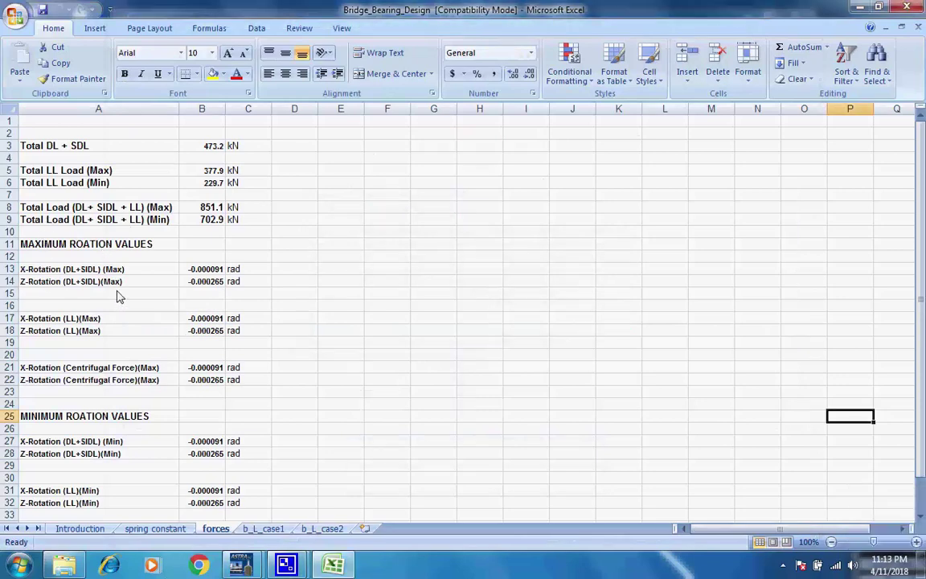
{"action": "scroll", "coordinate": [207, 306], "scroll_direction": "down", "scroll_amount": 7}
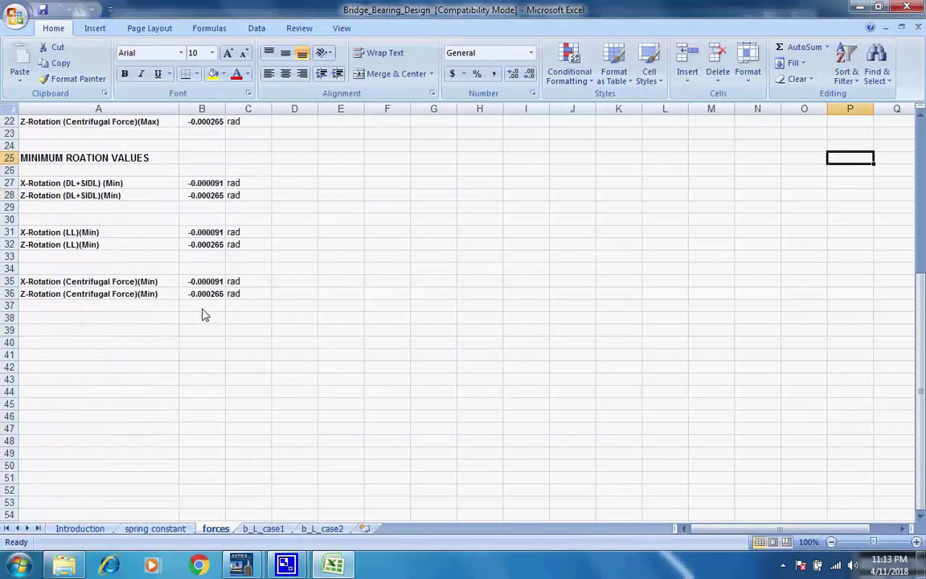
{"action": "scroll", "coordinate": [203, 315], "scroll_direction": "up", "scroll_amount": 7}
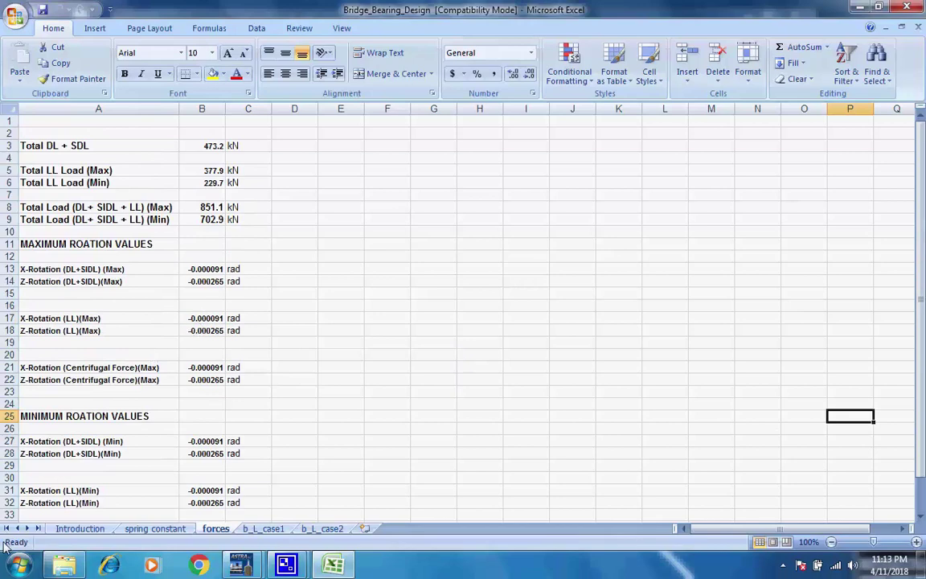
Review the bearing workbook's Introduction sheet and spring constant calculation, returning to the forces sheet
{"action": "left_click", "coordinate": [64, 528]}
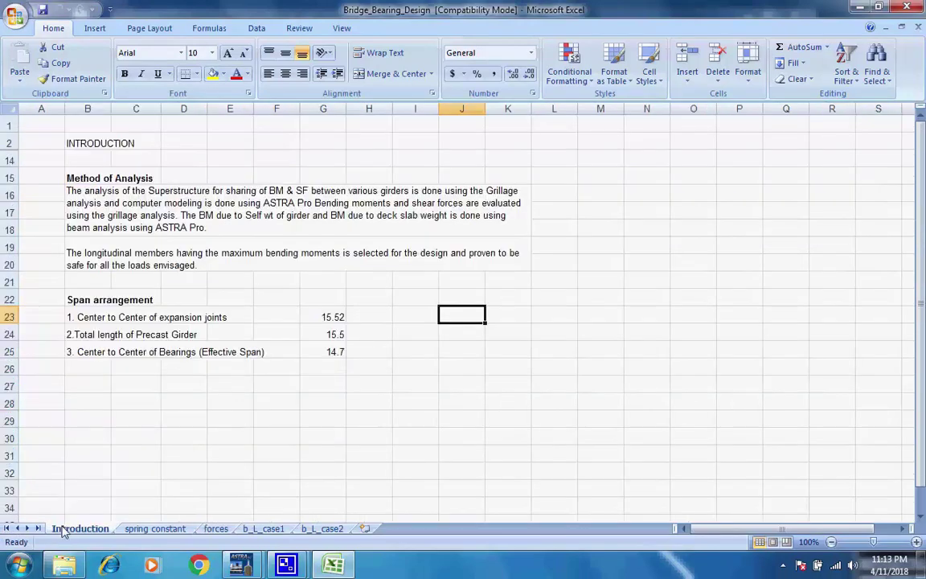
{"action": "left_click", "coordinate": [153, 528]}
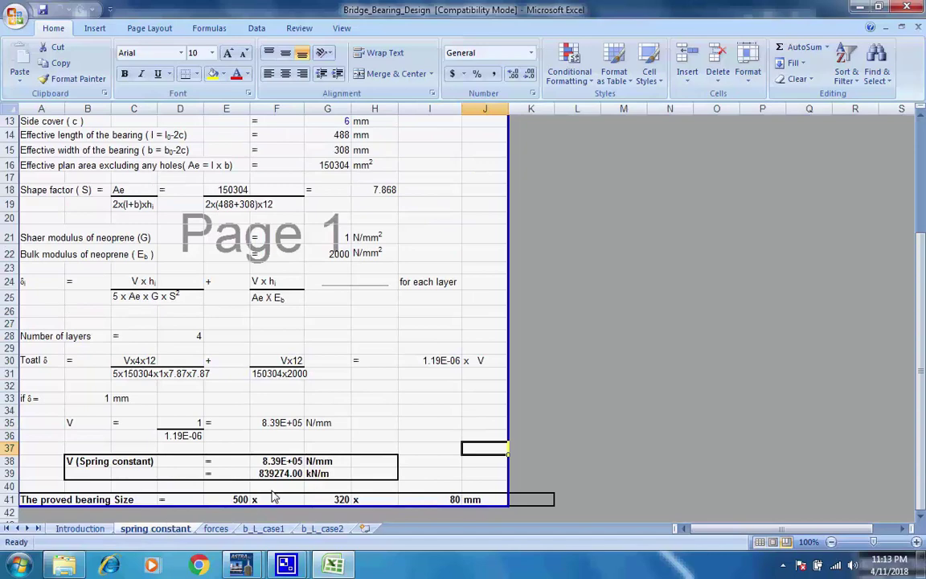
{"action": "scroll", "coordinate": [274, 498], "scroll_direction": "up", "scroll_amount": 4}
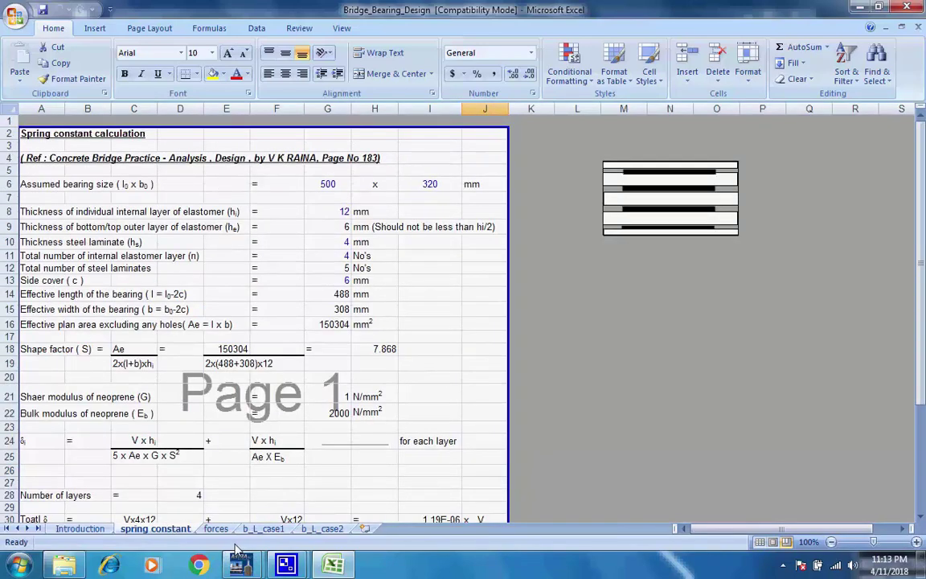
{"action": "left_click", "coordinate": [216, 528]}
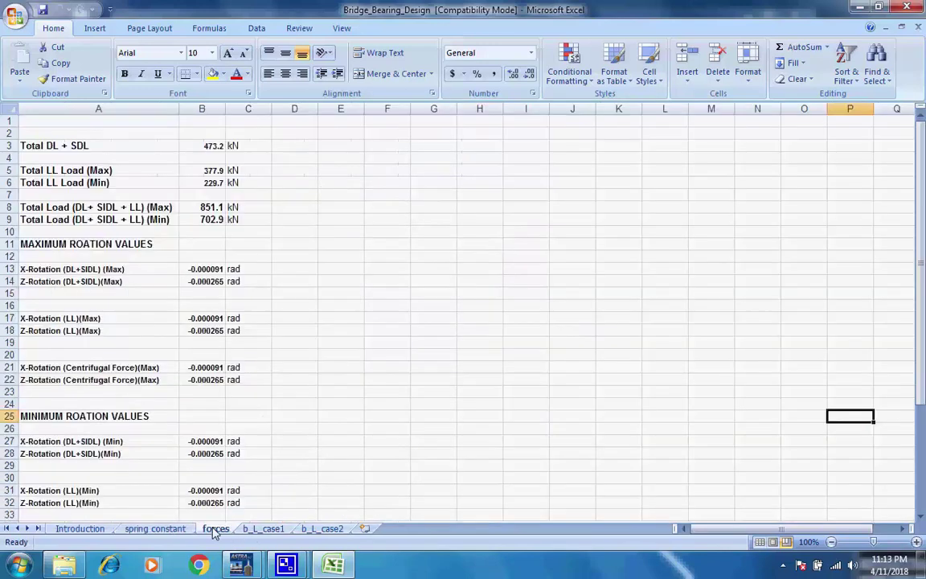
Examine the elastomeric bearing designs for maximum and minimum live load on sheets b_L_case1 and b_L_case2
{"action": "left_click", "coordinate": [263, 528]}
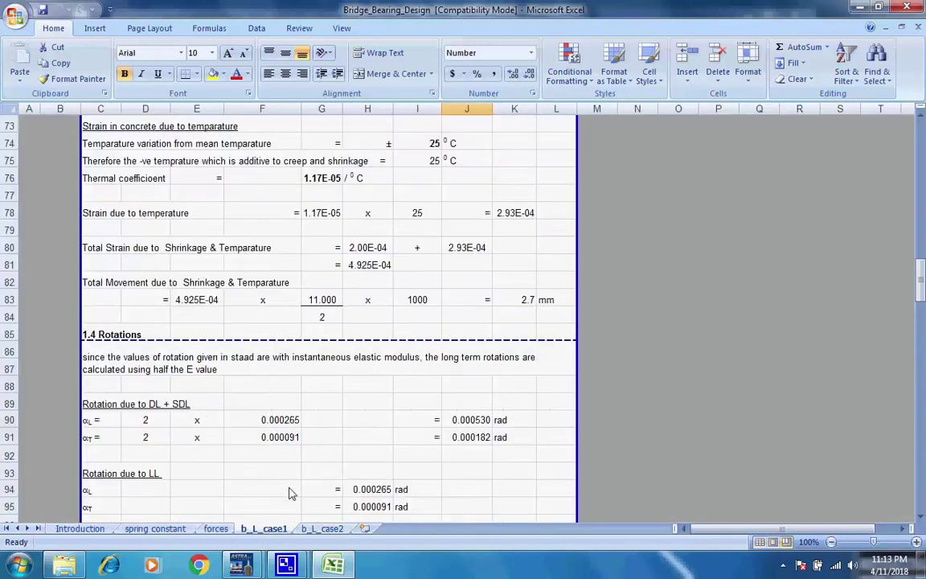
{"action": "left_click", "coordinate": [318, 528]}
{"action": "scroll", "coordinate": [335, 508], "scroll_direction": "up", "scroll_amount": 2}
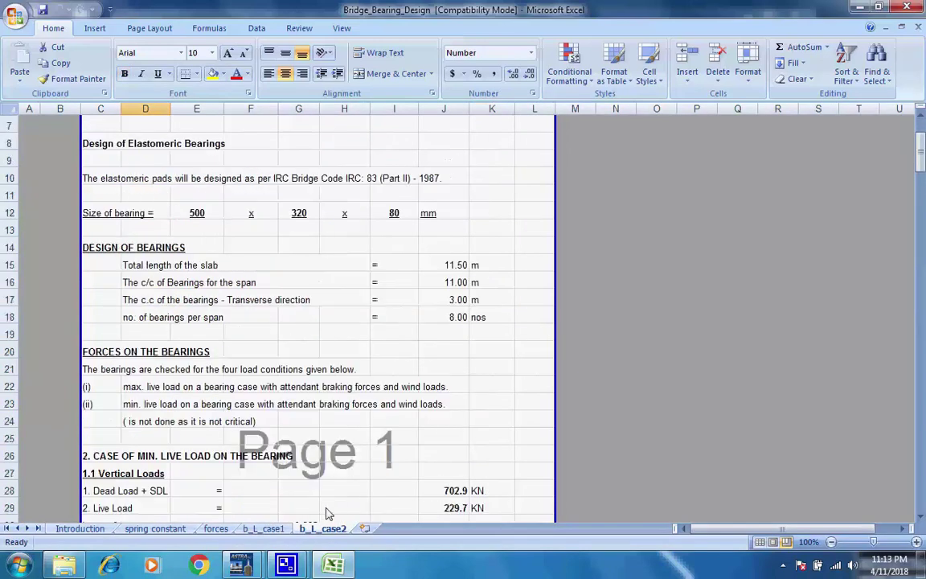
{"action": "left_click", "coordinate": [282, 529]}
{"action": "scroll", "coordinate": [325, 503], "scroll_direction": "up", "scroll_amount": 20}
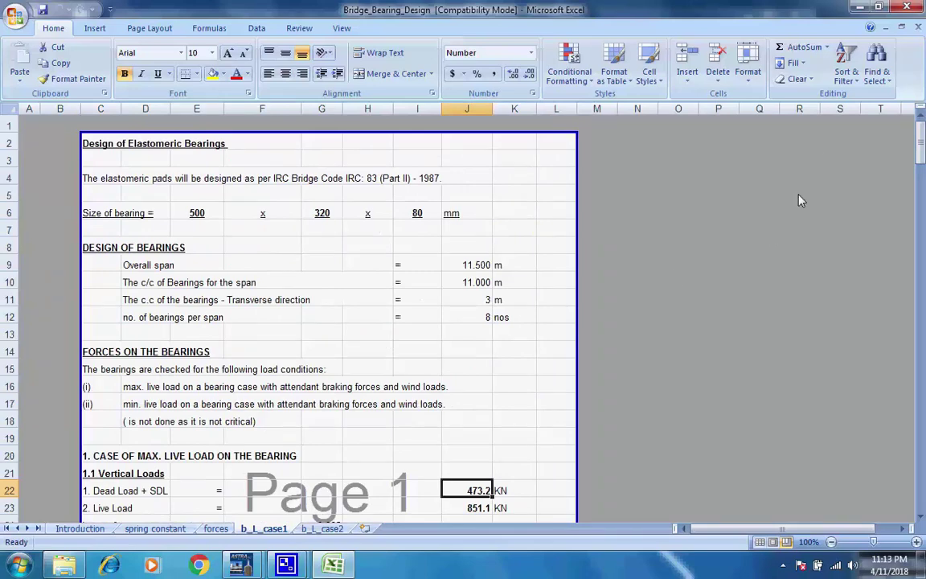
{"action": "left_click", "coordinate": [323, 528]}
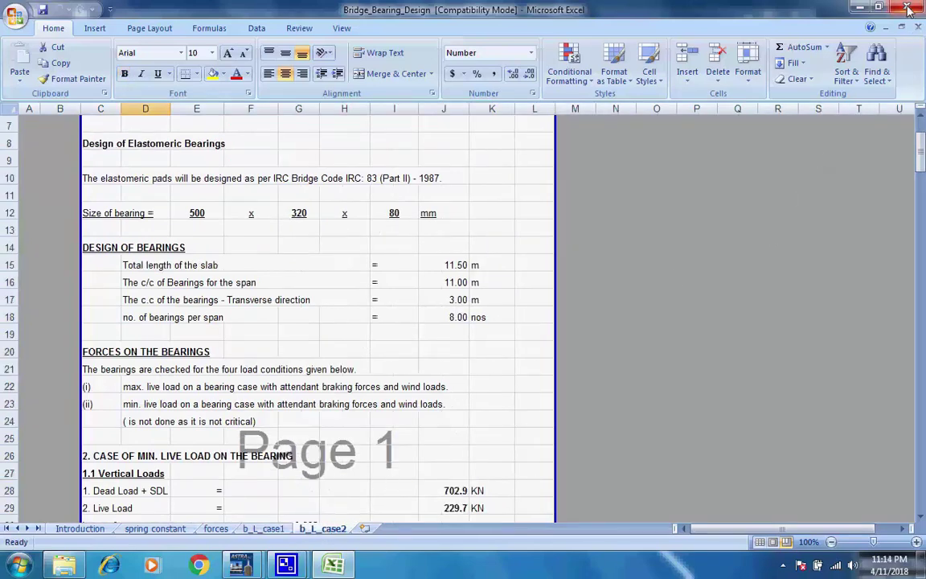
Check the save location of the Bridge_Bearing_Design workbook, cancel saving, and close the workbook
{"action": "left_click", "coordinate": [13, 20]}
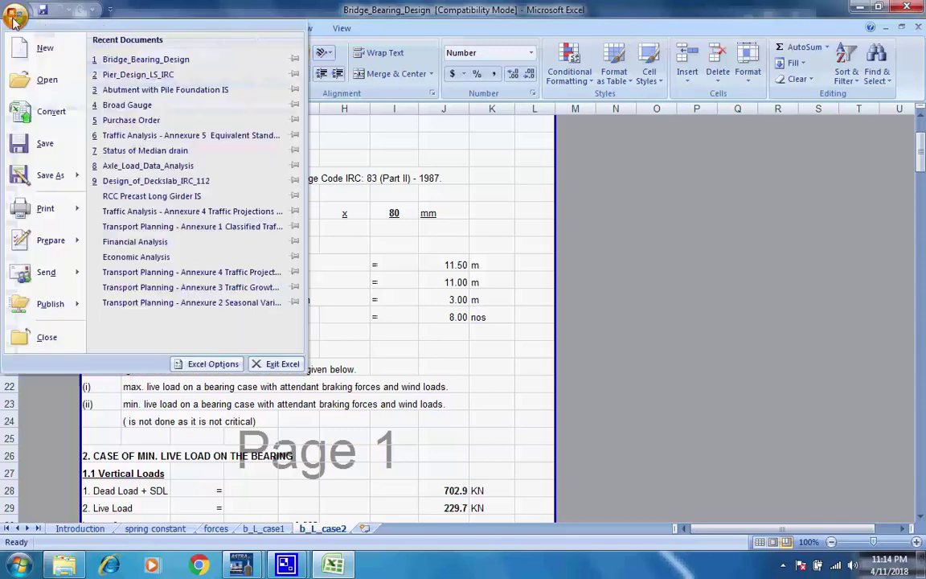
{"action": "left_click", "coordinate": [527, 235]}
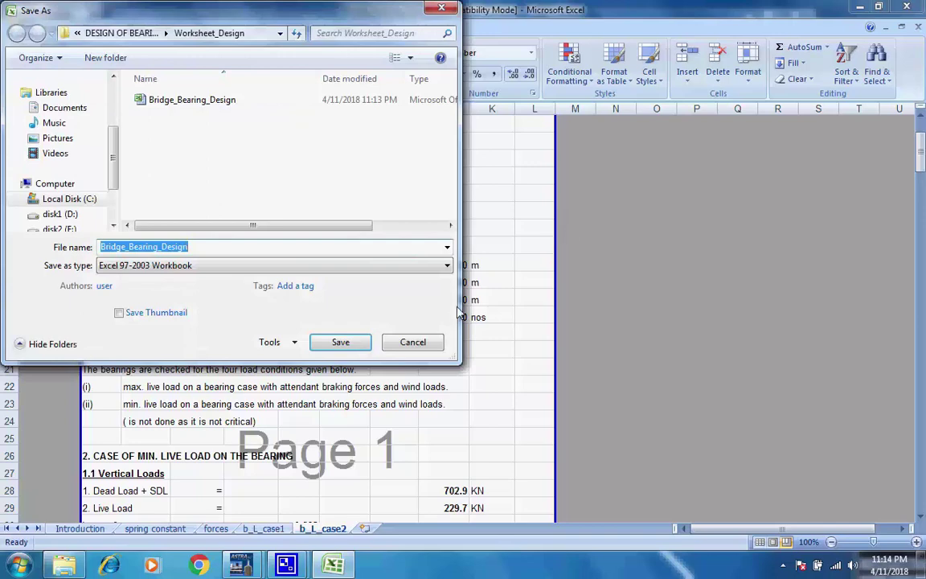
{"action": "left_click", "coordinate": [407, 342]}
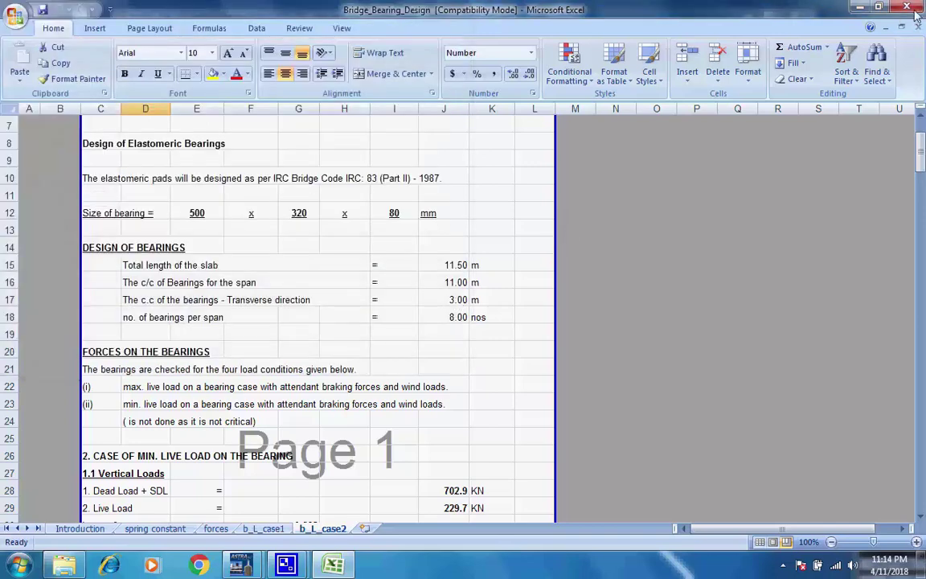
{"action": "left_click", "coordinate": [908, 8]}
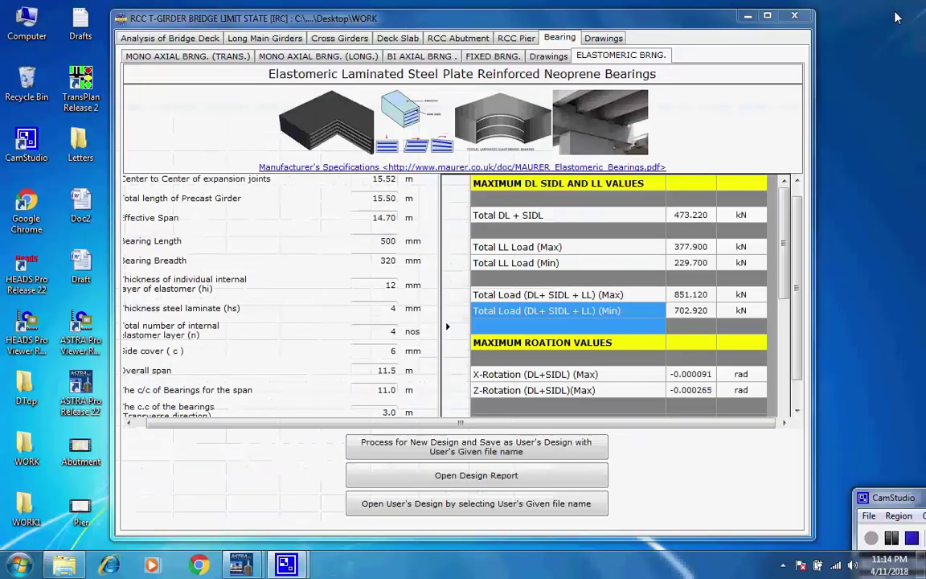
{"action": "left_click", "coordinate": [911, 539]}
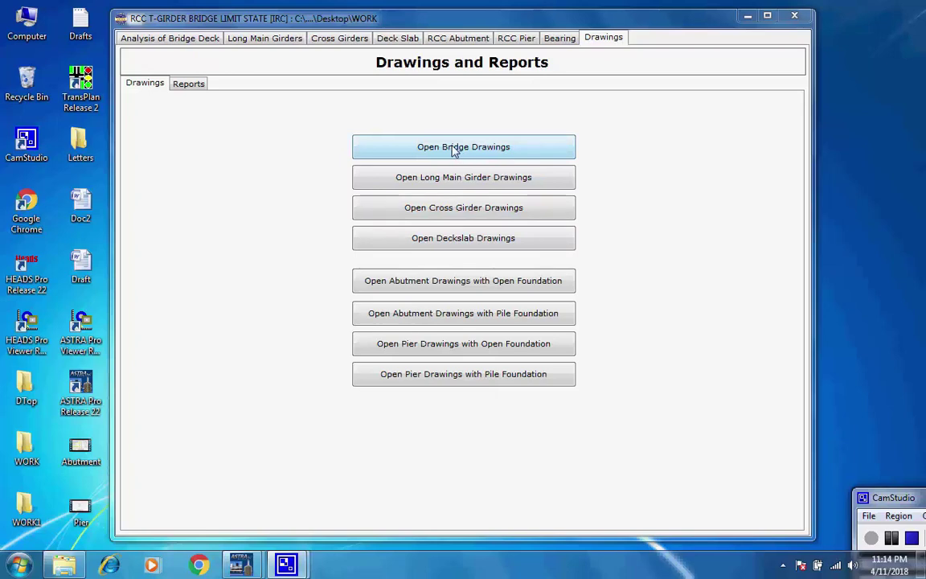
Review the DESIGN JOB #01 report files, including the Long Girder Analysis and Pier Design in Limit State Method folders, and return to the drawings list
{"action": "left_click", "coordinate": [192, 86]}
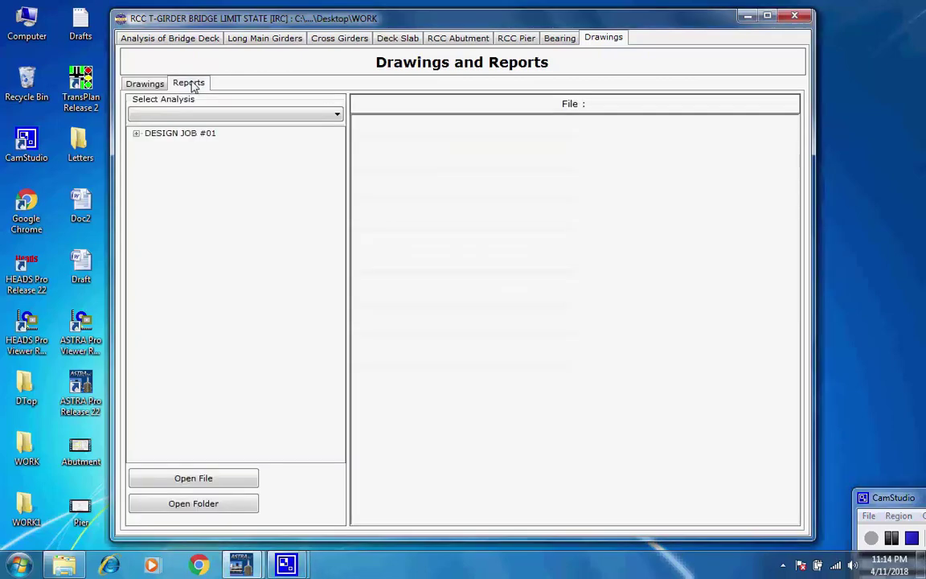
{"action": "left_click", "coordinate": [136, 134]}
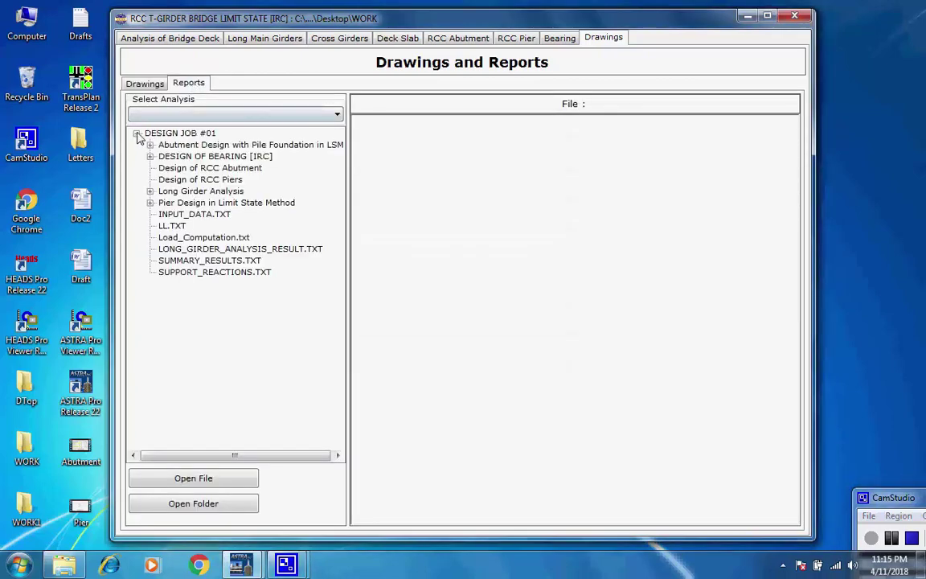
{"action": "left_click", "coordinate": [150, 192]}
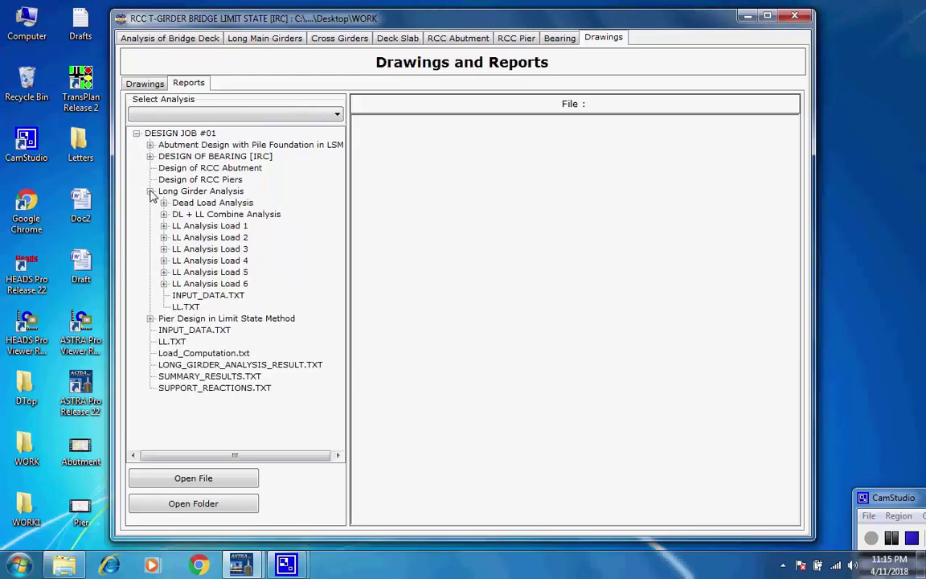
{"action": "left_click", "coordinate": [150, 192]}
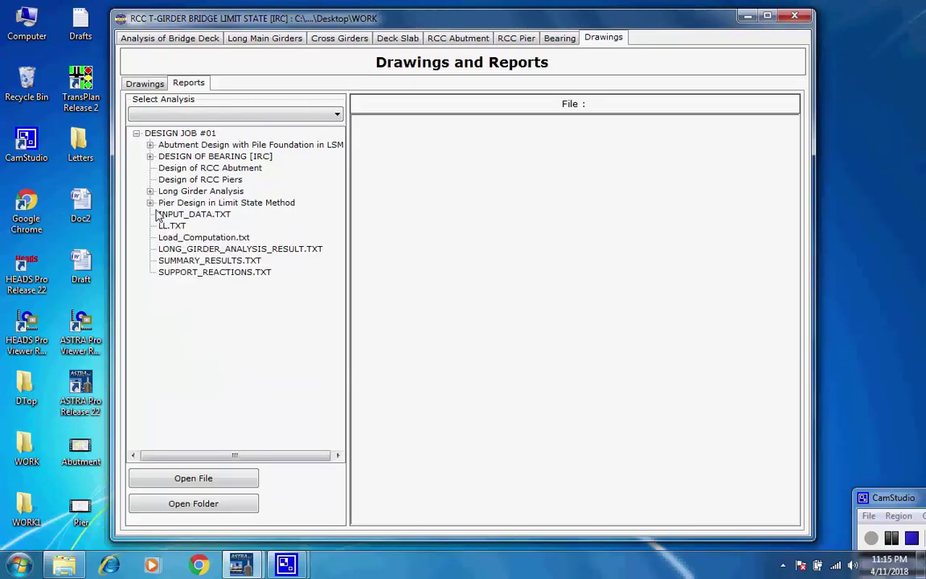
{"action": "left_click", "coordinate": [148, 202]}
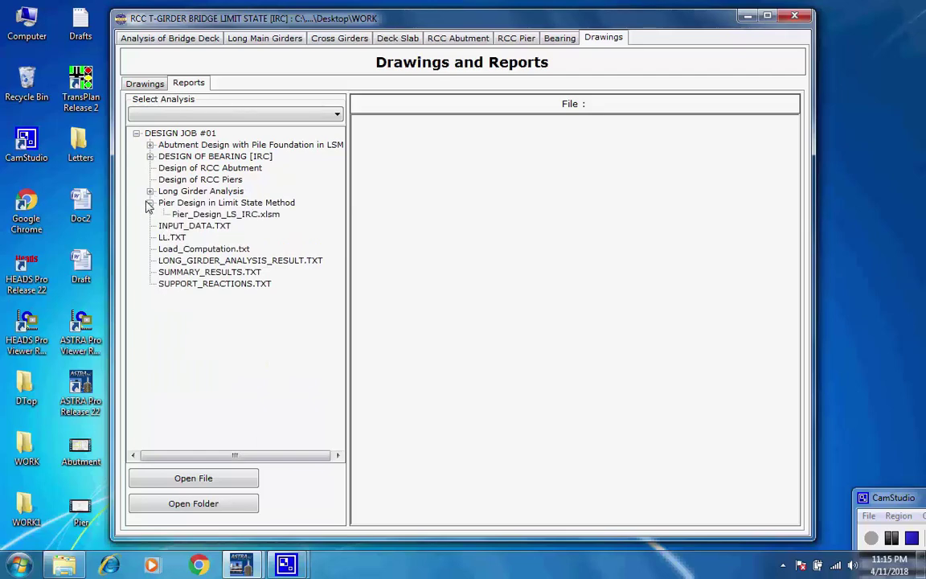
{"action": "left_click", "coordinate": [135, 133]}
{"action": "left_click", "coordinate": [149, 84]}
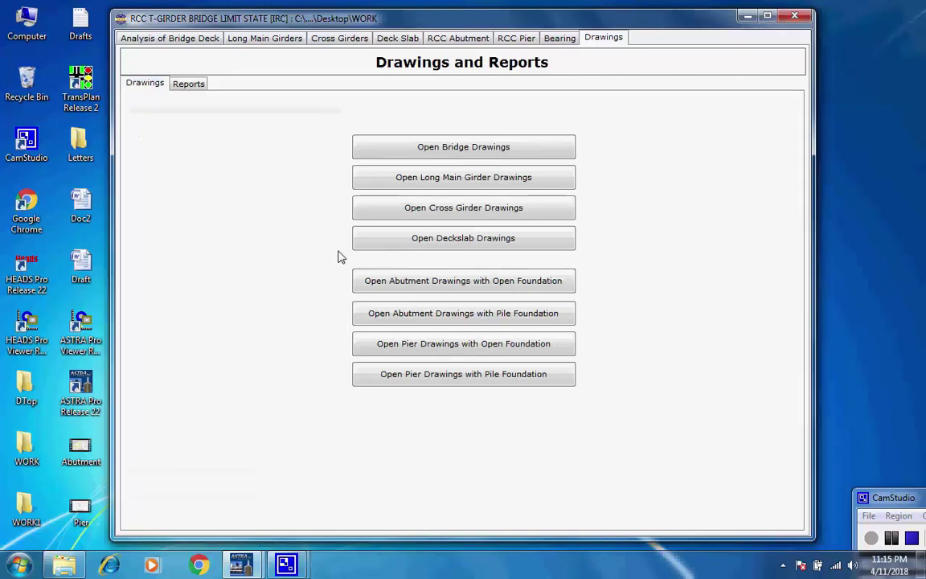
Open the long main girder drawings with the Open Design Drawings option
{"action": "left_click", "coordinate": [435, 182]}
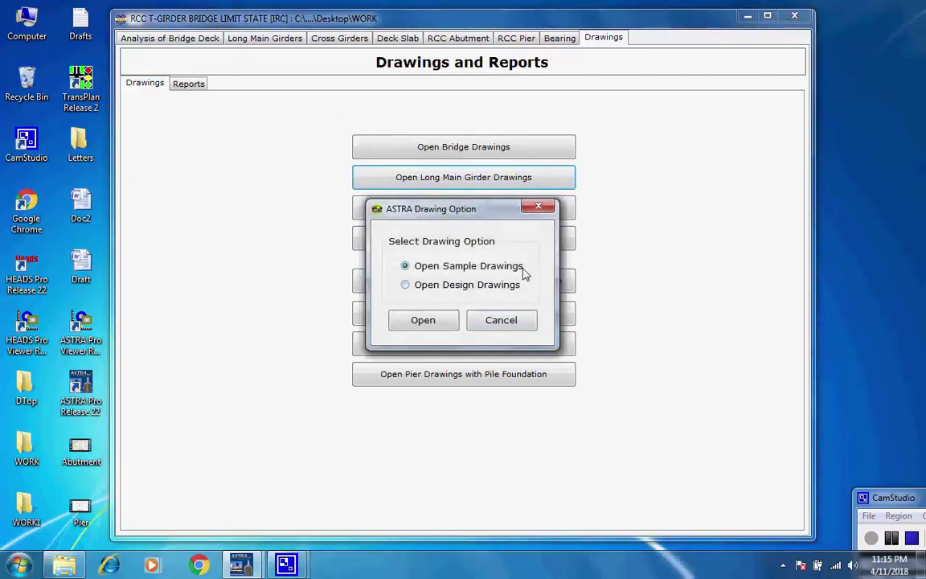
{"action": "left_click", "coordinate": [406, 288]}
{"action": "left_click", "coordinate": [444, 323]}
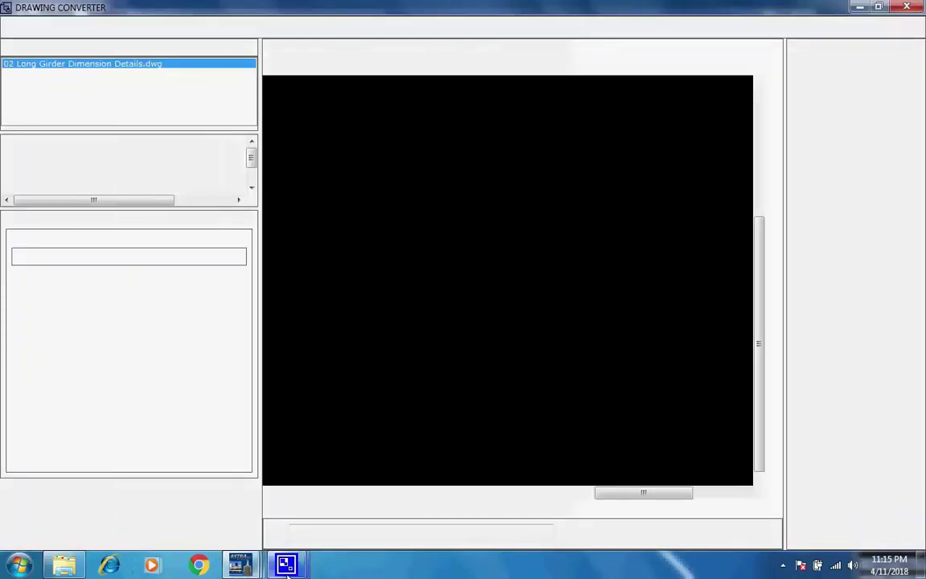
{"action": "mouse_move", "coordinate": [286, 566]}
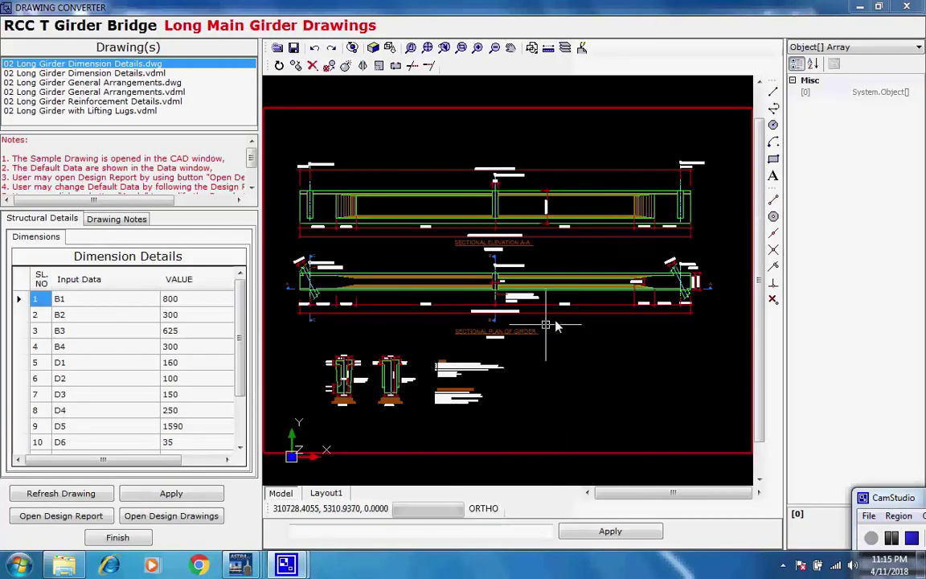
Examine the girder cross-sections and sectional plan in 02 Long Girder Dimension Details.dwg
{"action": "left_click", "coordinate": [599, 370]}
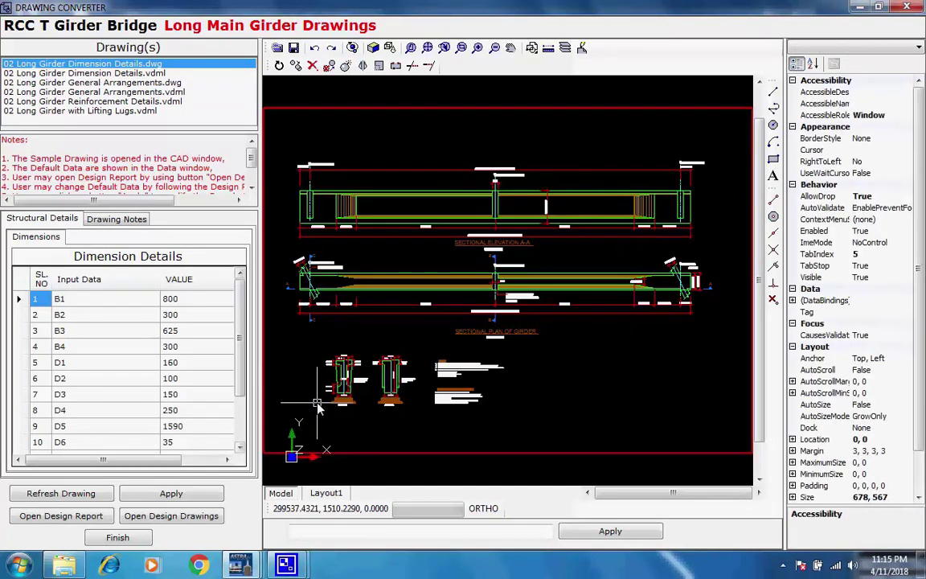
{"action": "scroll", "coordinate": [318, 408], "scroll_direction": "up", "scroll_amount": 3}
{"action": "scroll", "coordinate": [368, 337], "scroll_direction": "up", "scroll_amount": 3}
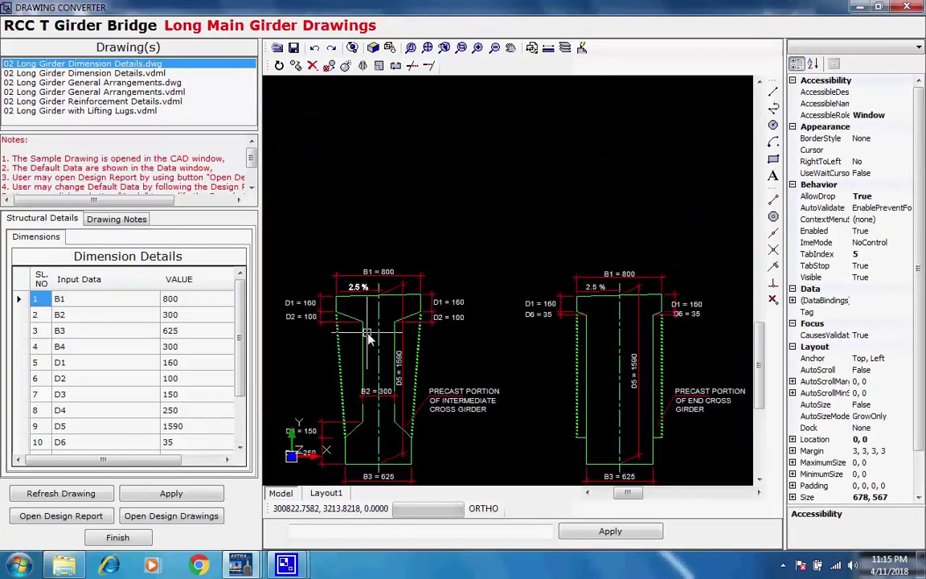
{"action": "scroll", "coordinate": [353, 293], "scroll_direction": "up", "scroll_amount": 2}
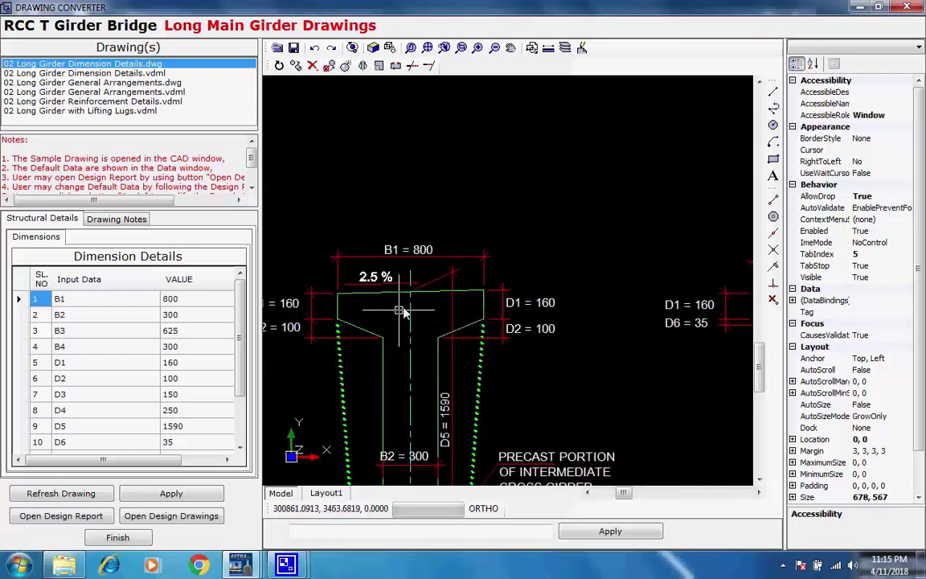
{"action": "scroll", "coordinate": [479, 150], "scroll_direction": "down", "scroll_amount": 2}
{"action": "scroll", "coordinate": [479, 150], "scroll_direction": "down", "scroll_amount": 4}
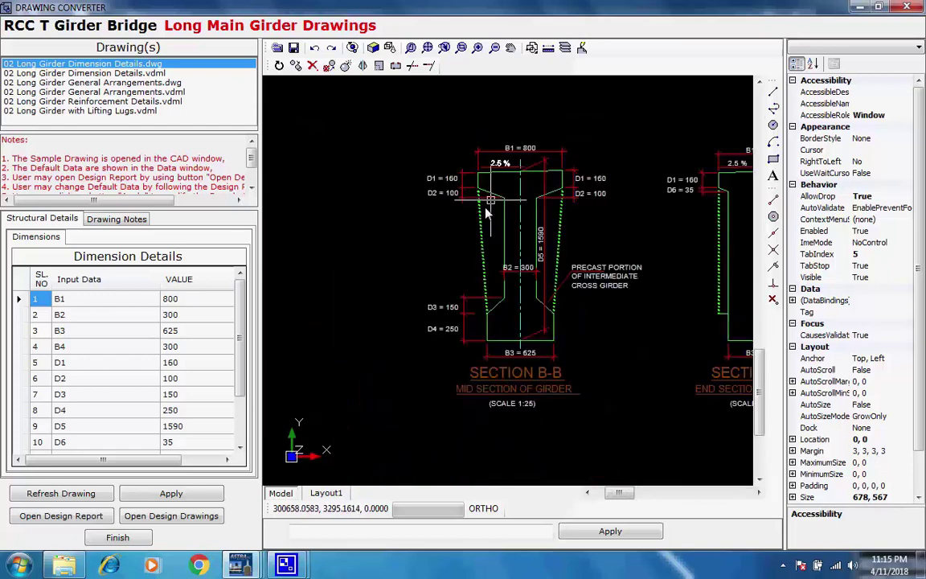
{"action": "scroll", "coordinate": [473, 359], "scroll_direction": "down", "scroll_amount": 2}
{"action": "scroll", "coordinate": [475, 325], "scroll_direction": "up", "scroll_amount": 3}
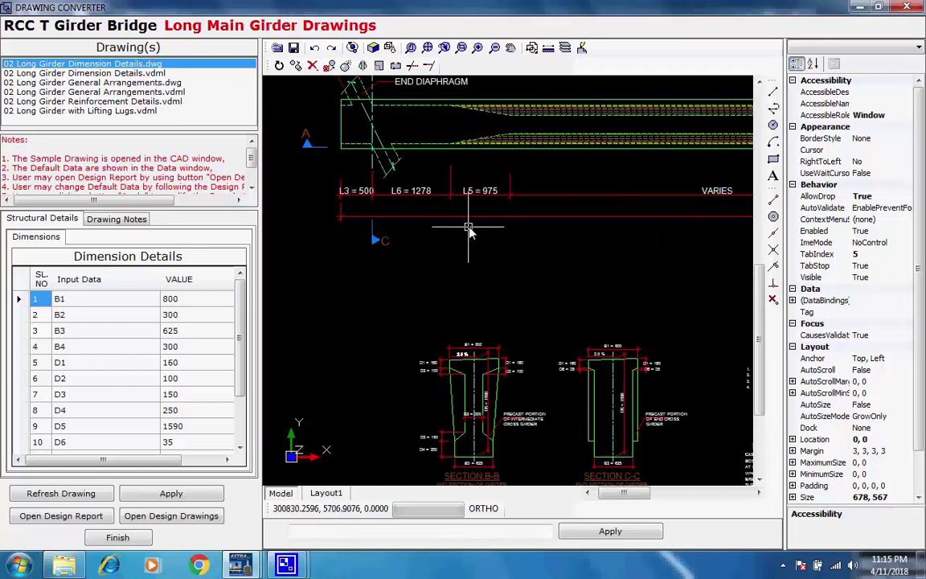
{"action": "left_click_drag", "start_coordinate": [471, 233], "coordinate": [463, 349]}
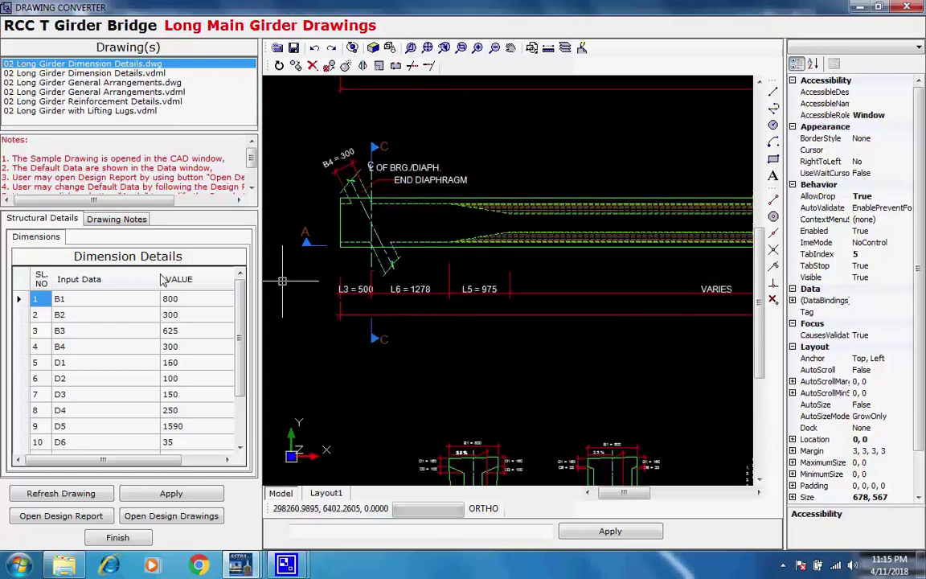
Open 02 Long Girder Reinforcement Details.vdml and examine its girder cross-sections and the lower rows of the reinforcement schedule
{"action": "left_click", "coordinate": [94, 102]}
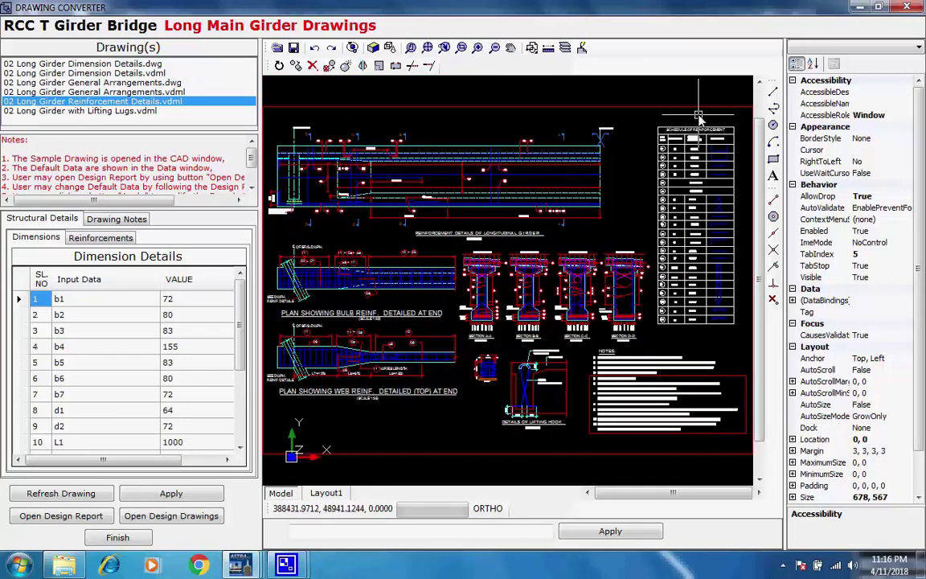
{"action": "scroll", "coordinate": [515, 310], "scroll_direction": "up", "scroll_amount": 4}
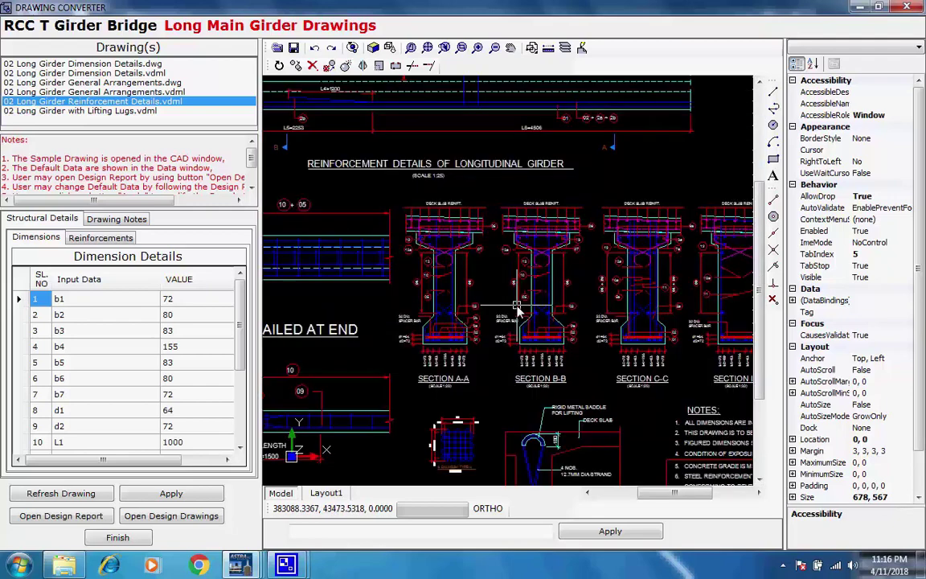
{"action": "scroll", "coordinate": [554, 312], "scroll_direction": "up", "scroll_amount": 2}
{"action": "scroll", "coordinate": [558, 314], "scroll_direction": "down", "scroll_amount": 4}
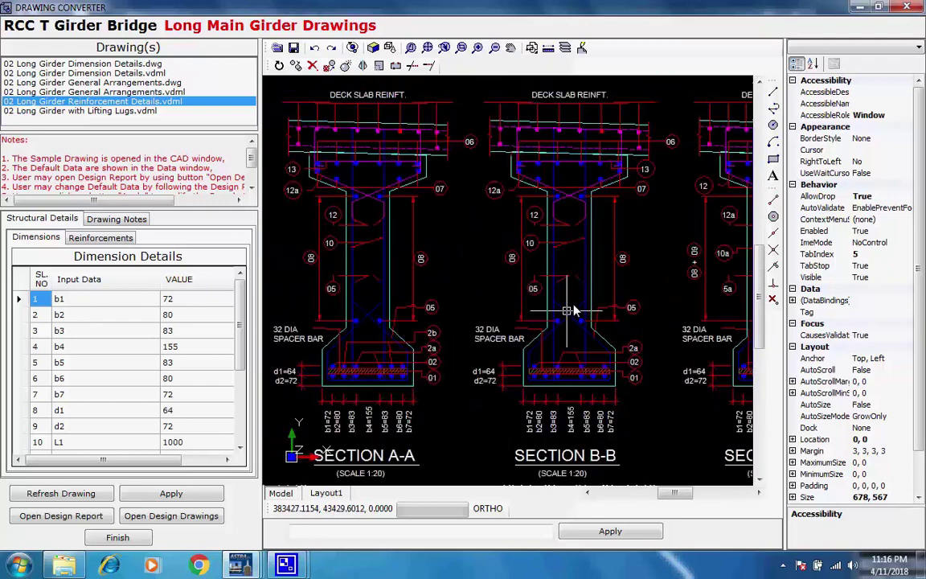
{"action": "scroll", "coordinate": [577, 309], "scroll_direction": "down", "scroll_amount": 3}
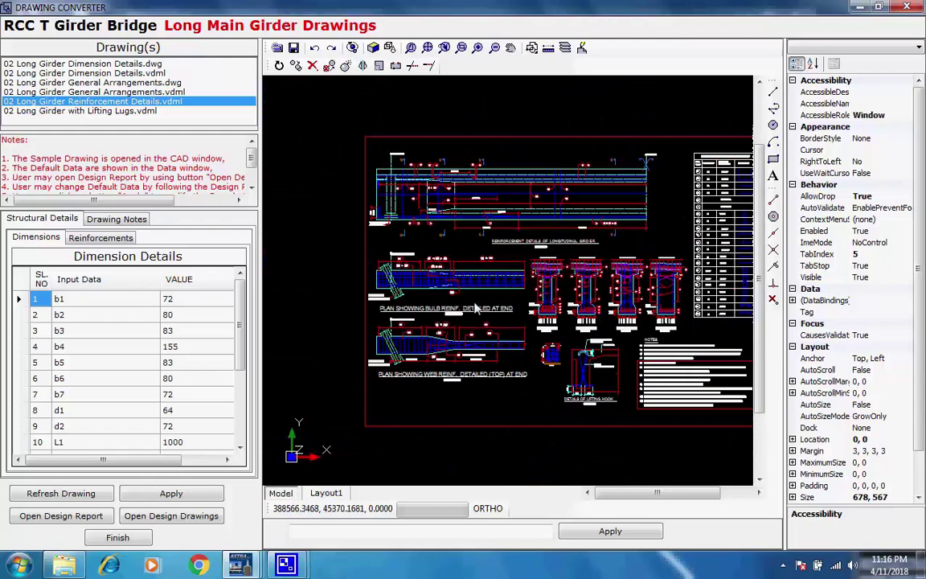
{"action": "scroll", "coordinate": [475, 308], "scroll_direction": "up", "scroll_amount": 2}
{"action": "scroll", "coordinate": [444, 317], "scroll_direction": "up", "scroll_amount": 3}
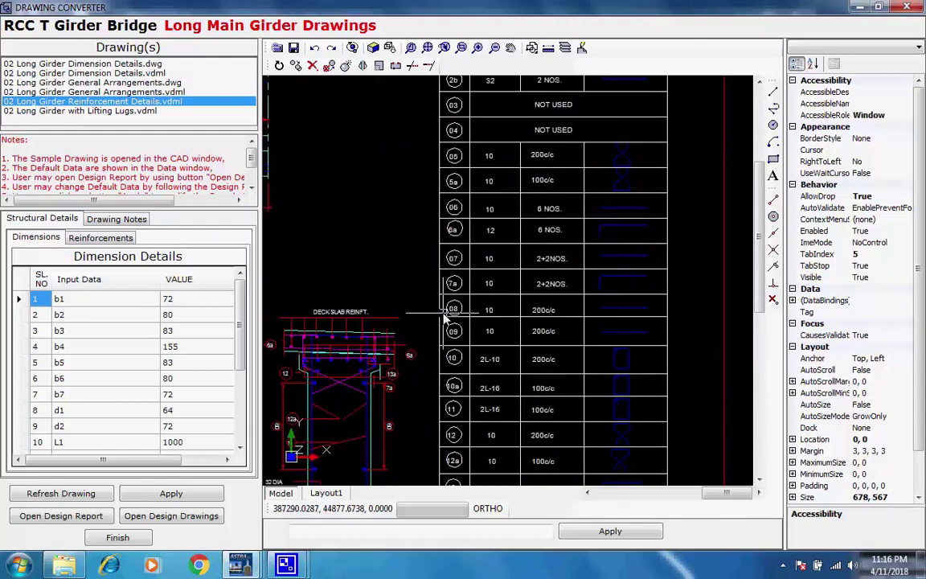
{"action": "scroll", "coordinate": [514, 247], "scroll_direction": "up", "scroll_amount": 1}
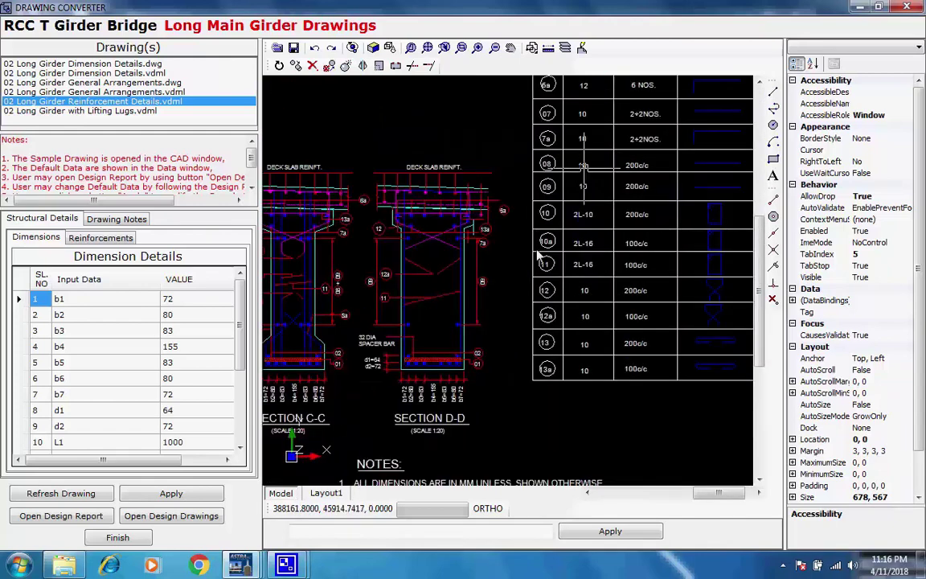
{"action": "scroll", "coordinate": [543, 246], "scroll_direction": "up", "scroll_amount": 2}
{"action": "left_click_drag", "start_coordinate": [641, 231], "coordinate": [405, 250]}
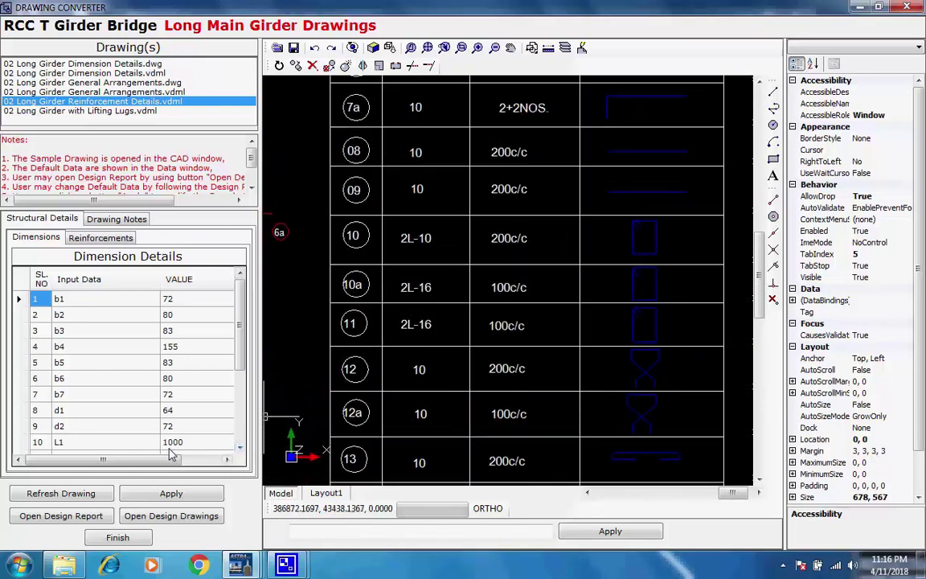
Show the Reinforcement Details input table, select the row for bar mark 7a, and examine the drawing's Schedule of Reinforcement alongside it
{"action": "left_click", "coordinate": [96, 238]}
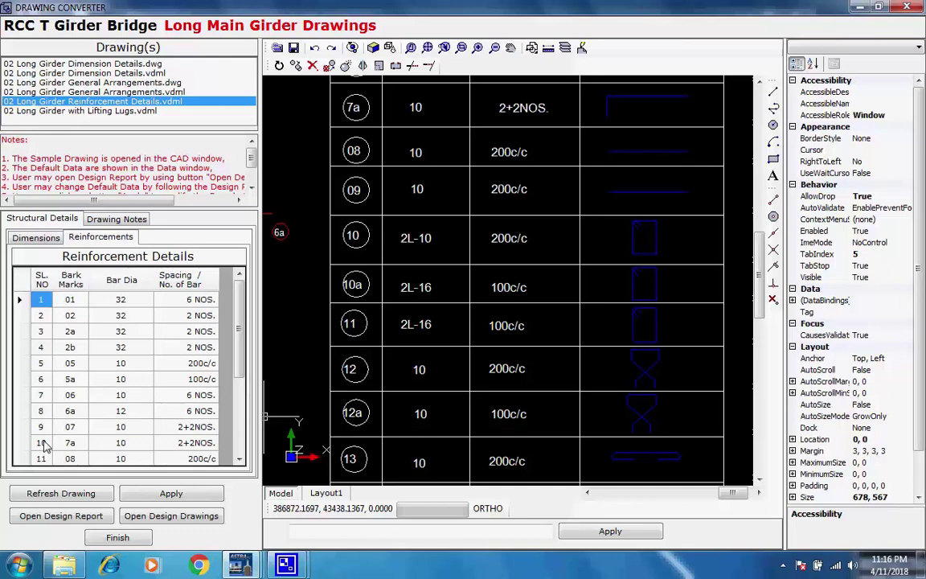
{"action": "left_click", "coordinate": [43, 443]}
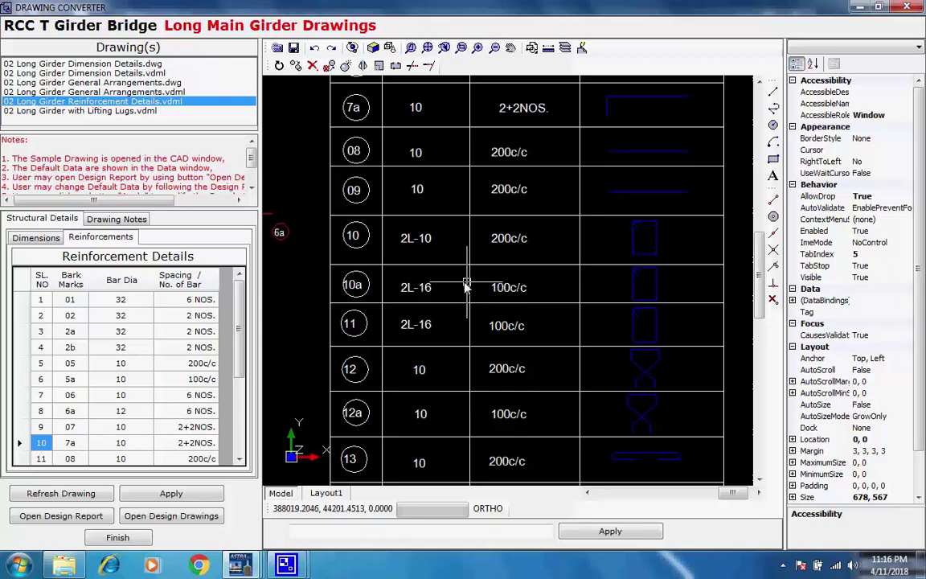
{"action": "scroll", "coordinate": [461, 291], "scroll_direction": "up", "scroll_amount": 3}
{"action": "scroll", "coordinate": [452, 283], "scroll_direction": "down", "scroll_amount": 3}
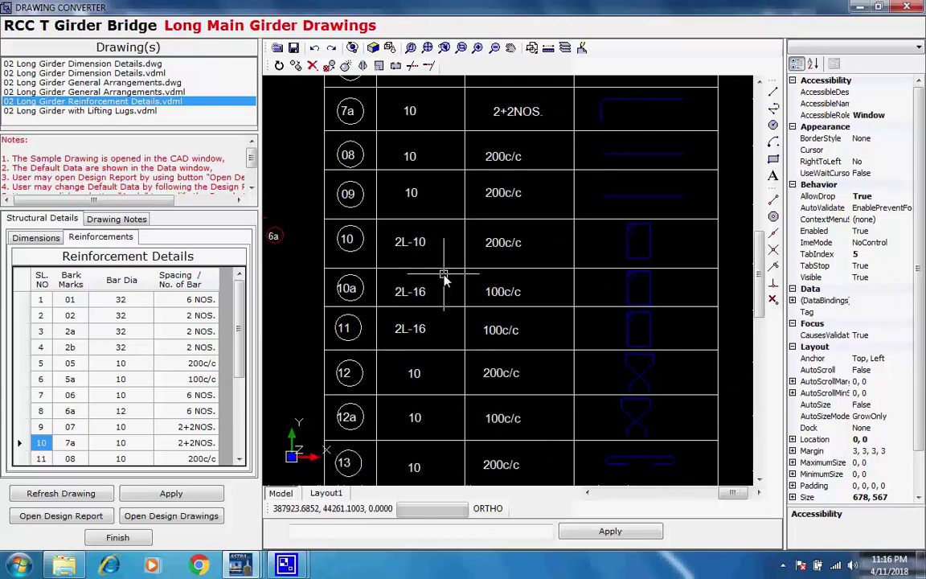
{"action": "left_click_drag", "start_coordinate": [445, 277], "coordinate": [422, 410]}
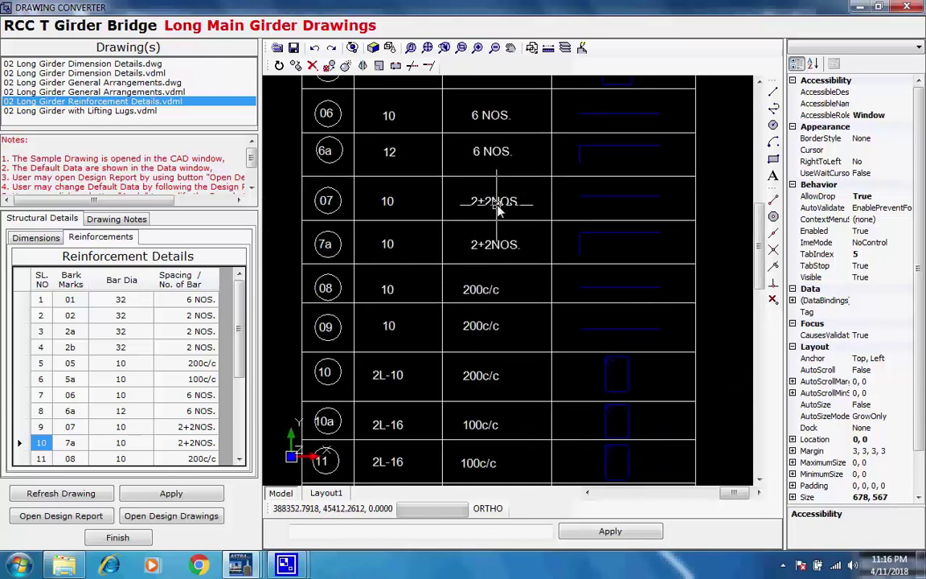
{"action": "scroll", "coordinate": [500, 205], "scroll_direction": "up", "scroll_amount": 2}
{"action": "scroll", "coordinate": [530, 181], "scroll_direction": "up", "scroll_amount": 2}
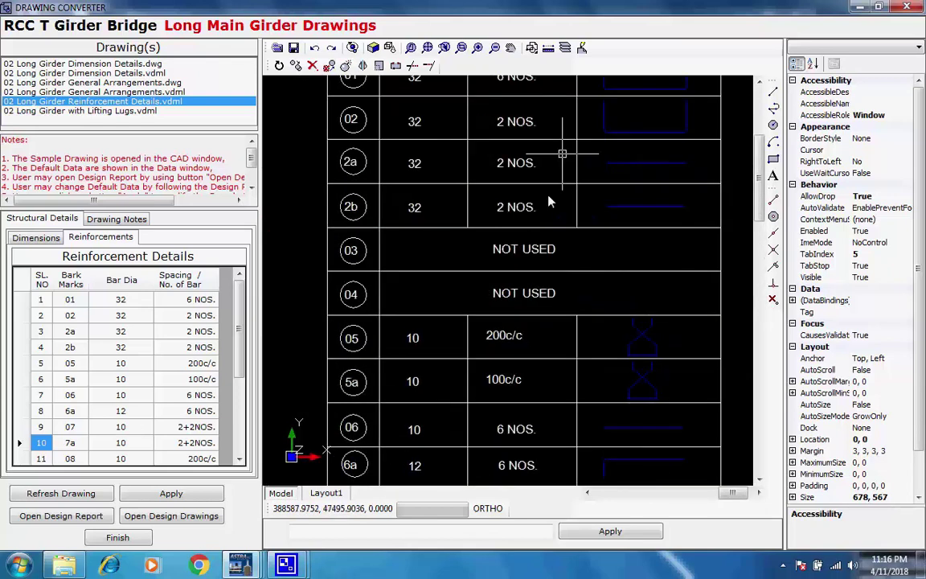
{"action": "scroll", "coordinate": [550, 201], "scroll_direction": "up", "scroll_amount": 1}
{"action": "scroll", "coordinate": [549, 241], "scroll_direction": "up", "scroll_amount": 2}
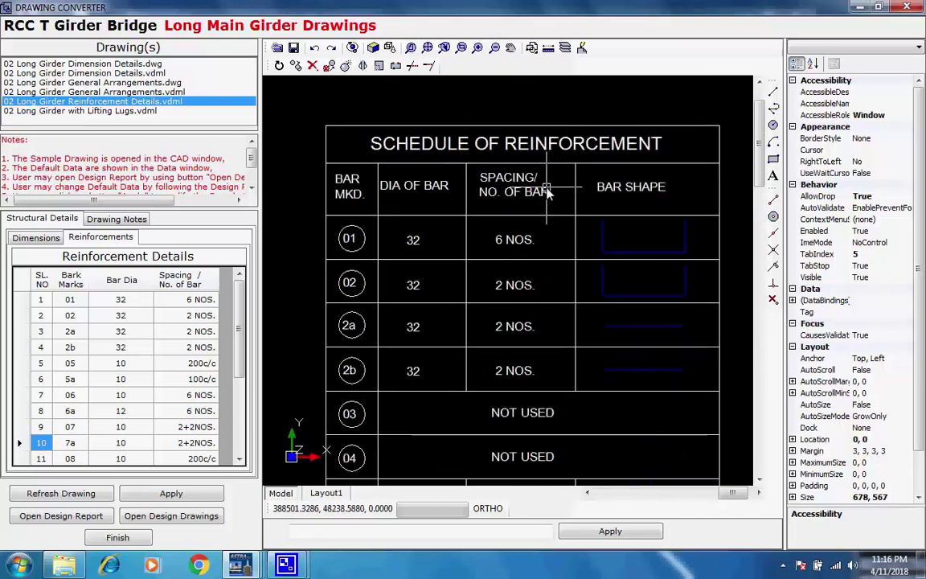
{"action": "scroll", "coordinate": [533, 268], "scroll_direction": "down", "scroll_amount": 1}
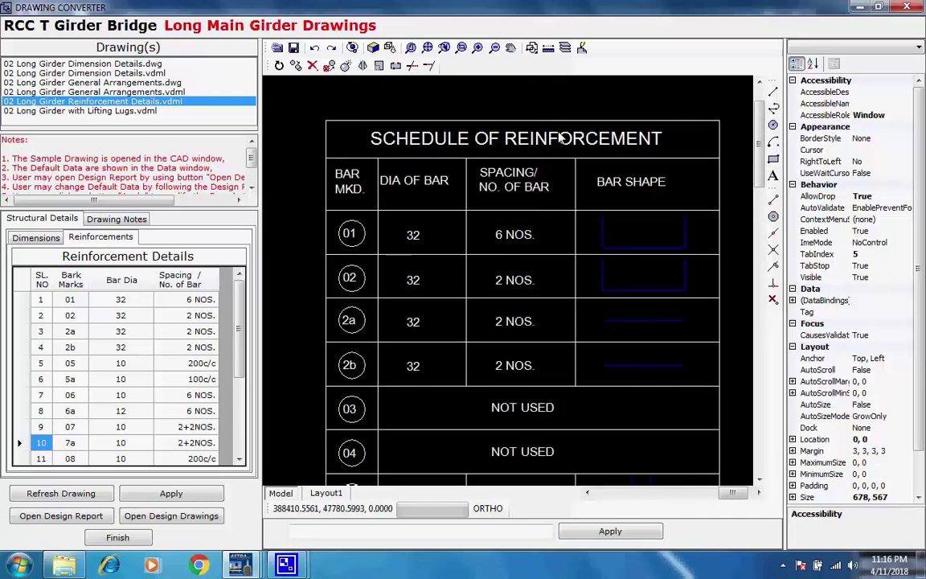
{"action": "scroll", "coordinate": [560, 138], "scroll_direction": "down", "scroll_amount": 1}
{"action": "scroll", "coordinate": [485, 235], "scroll_direction": "down", "scroll_amount": 3}
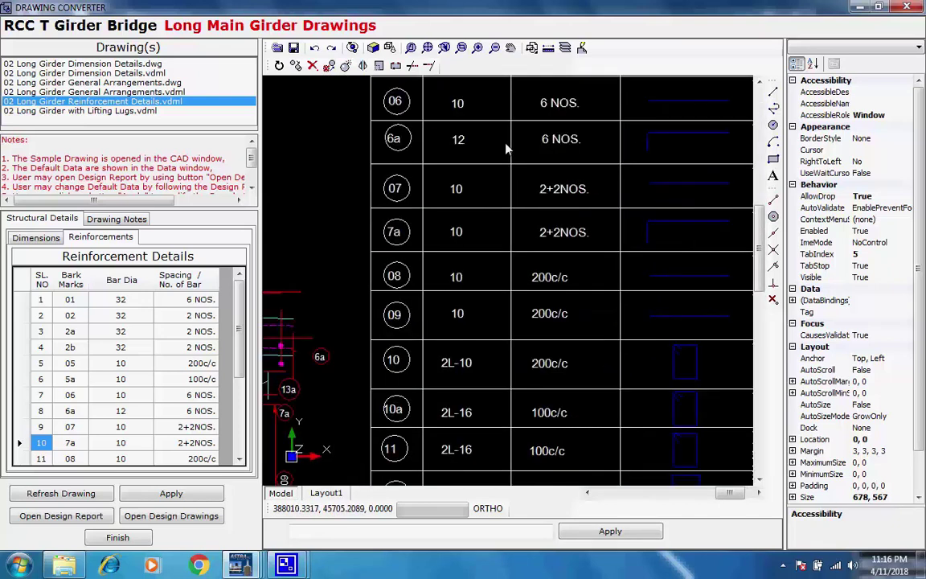